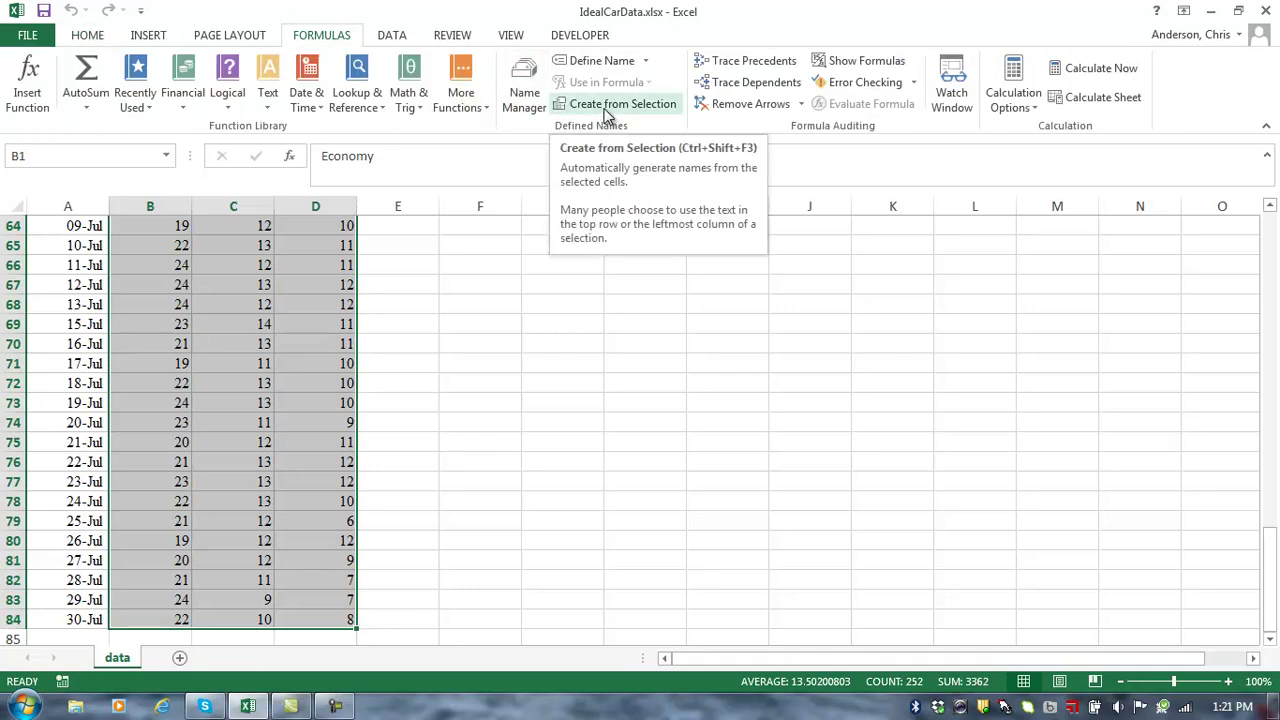
# Create named ranges for the Economy, Medium and Luxury columns from the top-row labels of the selected data.
pyautogui.click(605, 113)
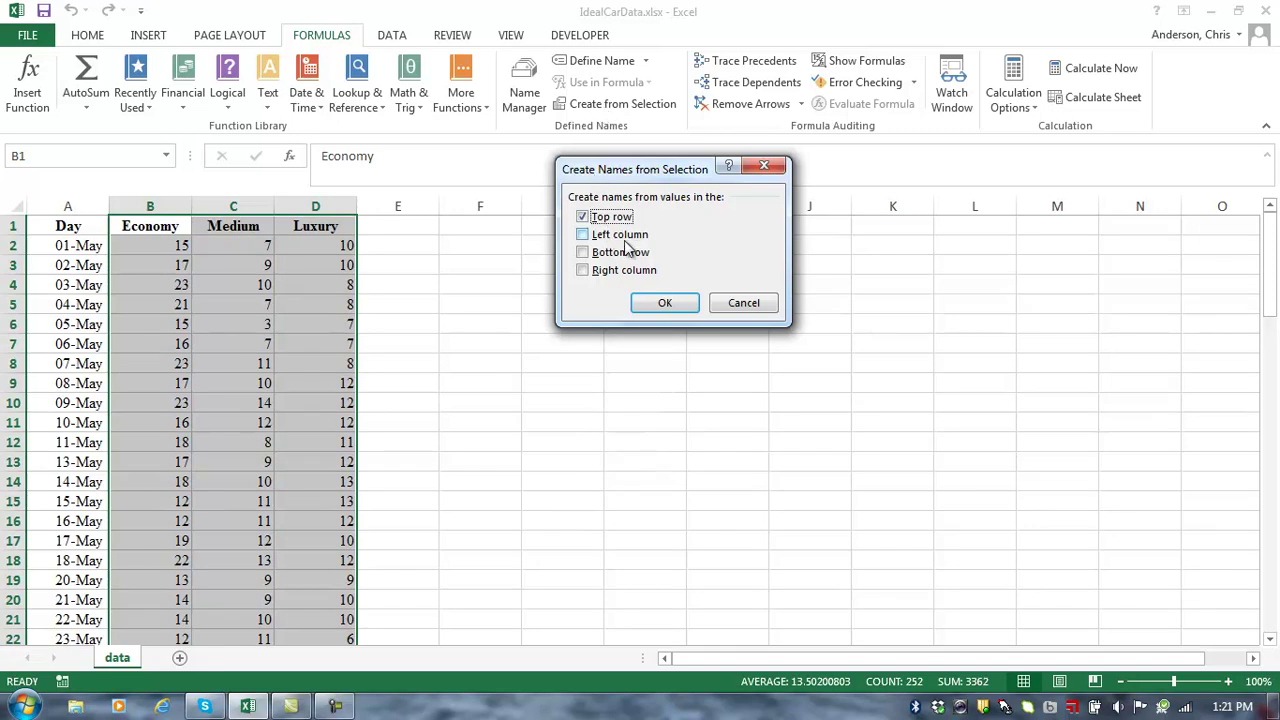
pyautogui.click(653, 308)
pyautogui.click(500, 286)
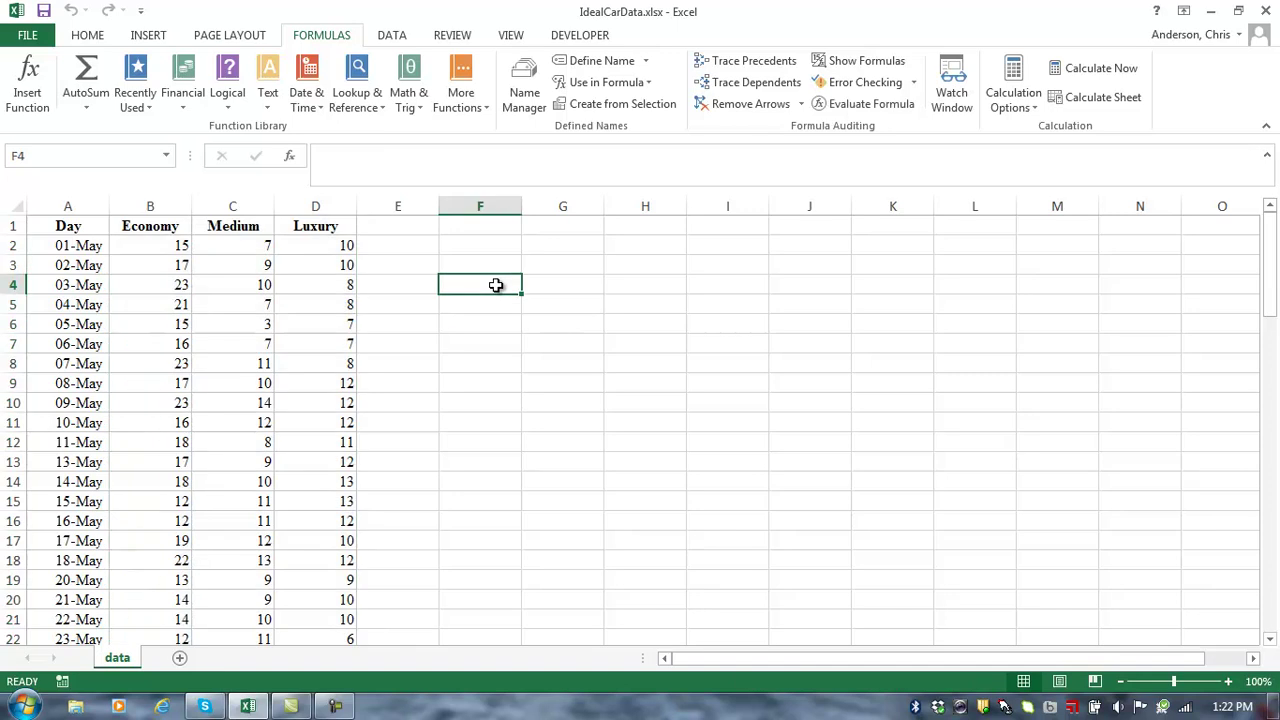
# Go to the named range Economy to check which cells it covers.
pyautogui.click(65, 150)
pyautogui.write('economy')
pyautogui.press('Return')
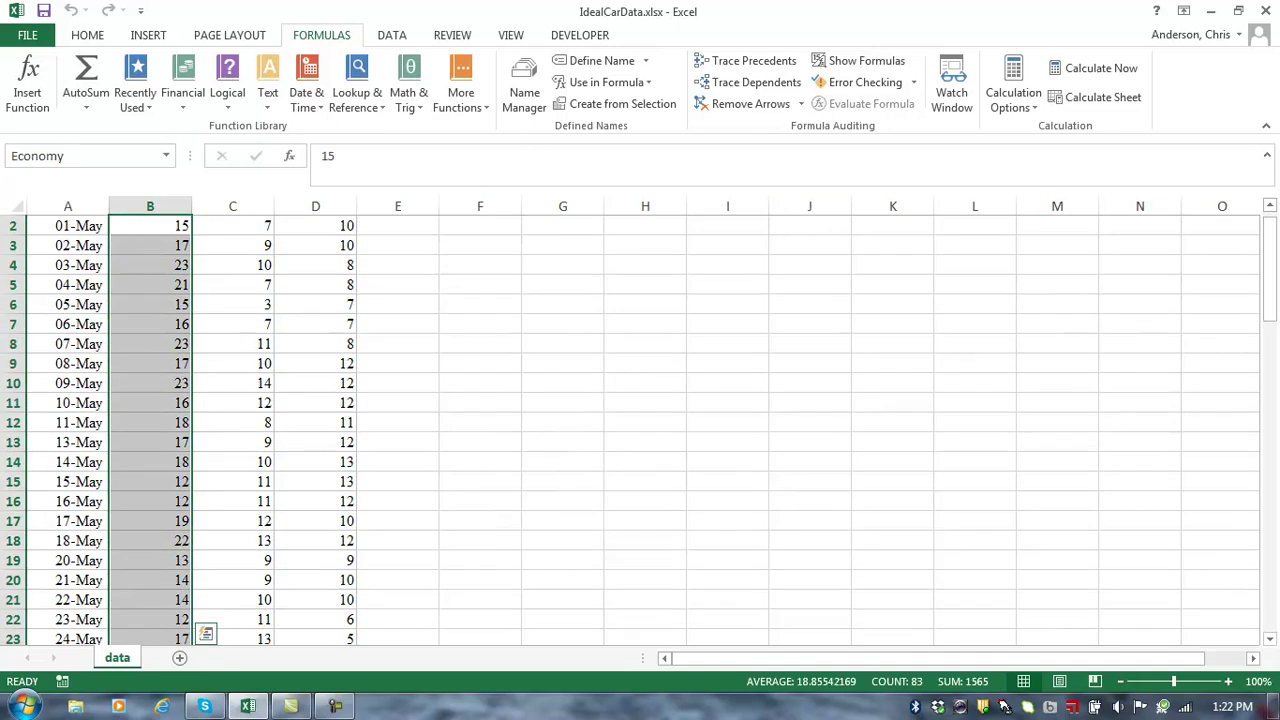
pyautogui.moveTo(1272, 318); pyautogui.dragTo(1274, 276)
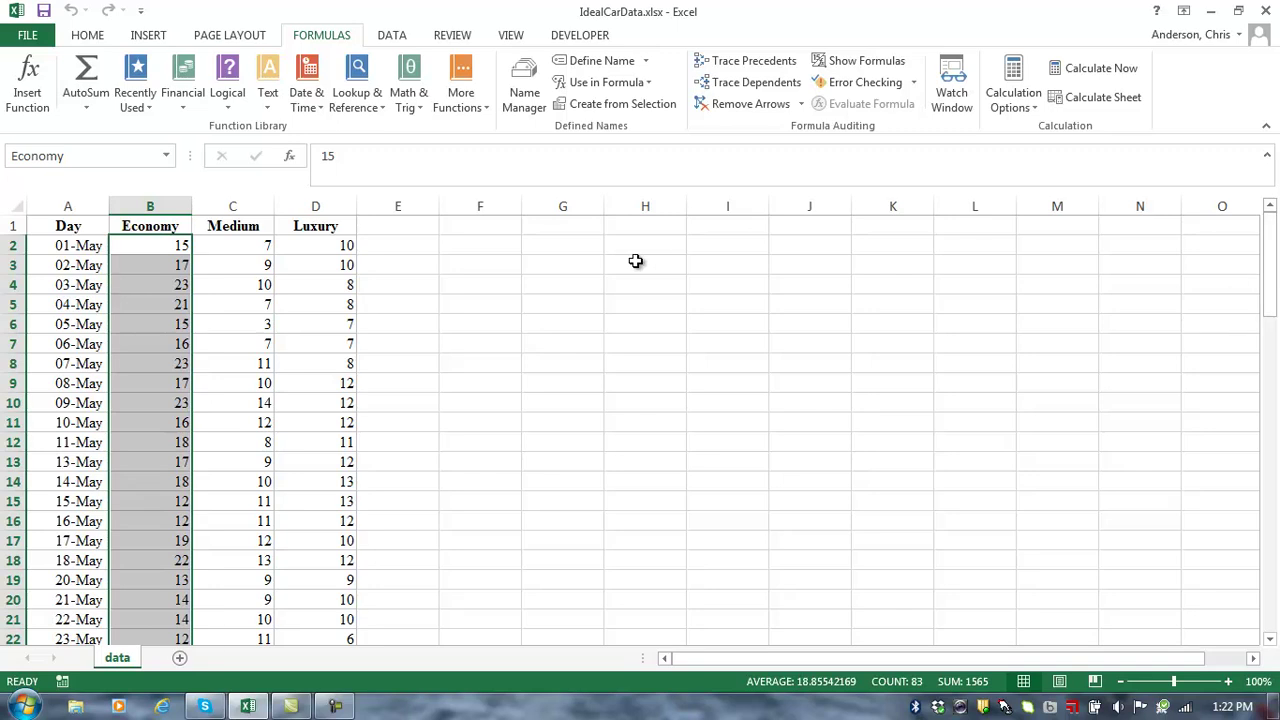
# Copy the Economy, Medium and Luxury headings from B1:D1 to F1:H1.
pyautogui.click(482, 253)
pyautogui.press('Up')
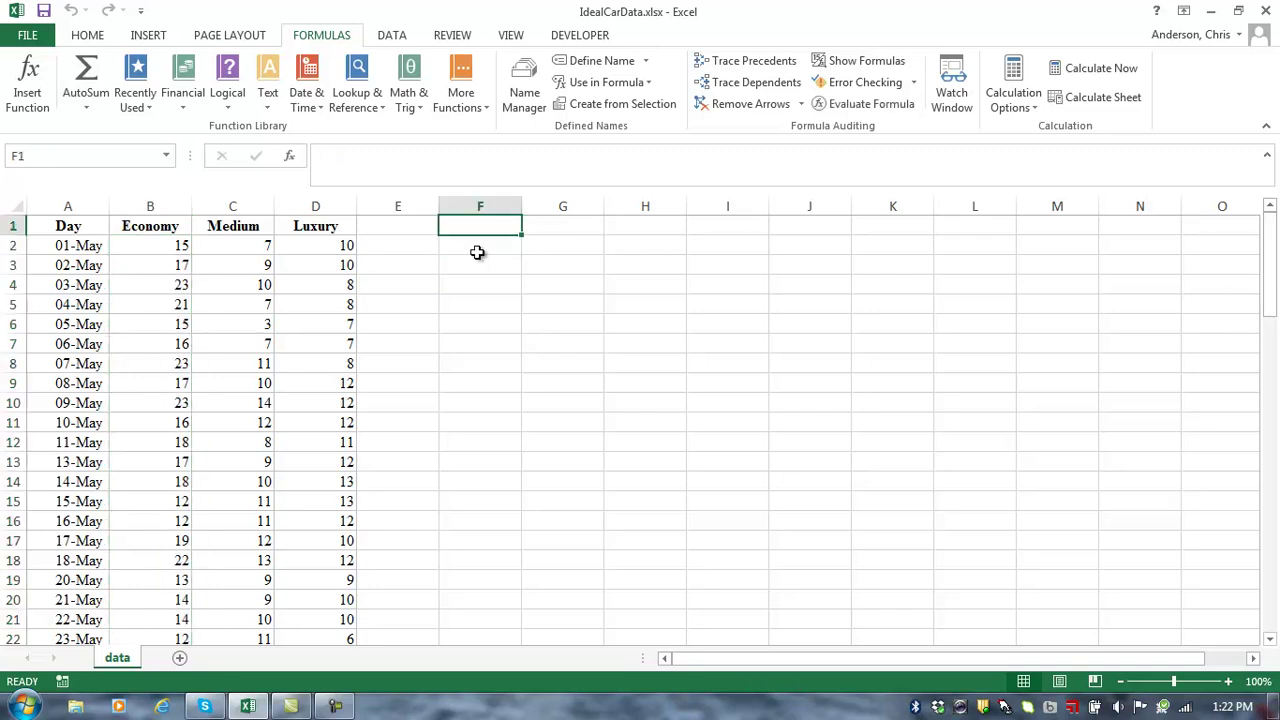
pyautogui.press('Left')
pyautogui.press('Left')
pyautogui.press('Left')
pyautogui.press('Left')
pyautogui.hotkey('shift', 'Right')
pyautogui.hotkey('shift', 'Right')
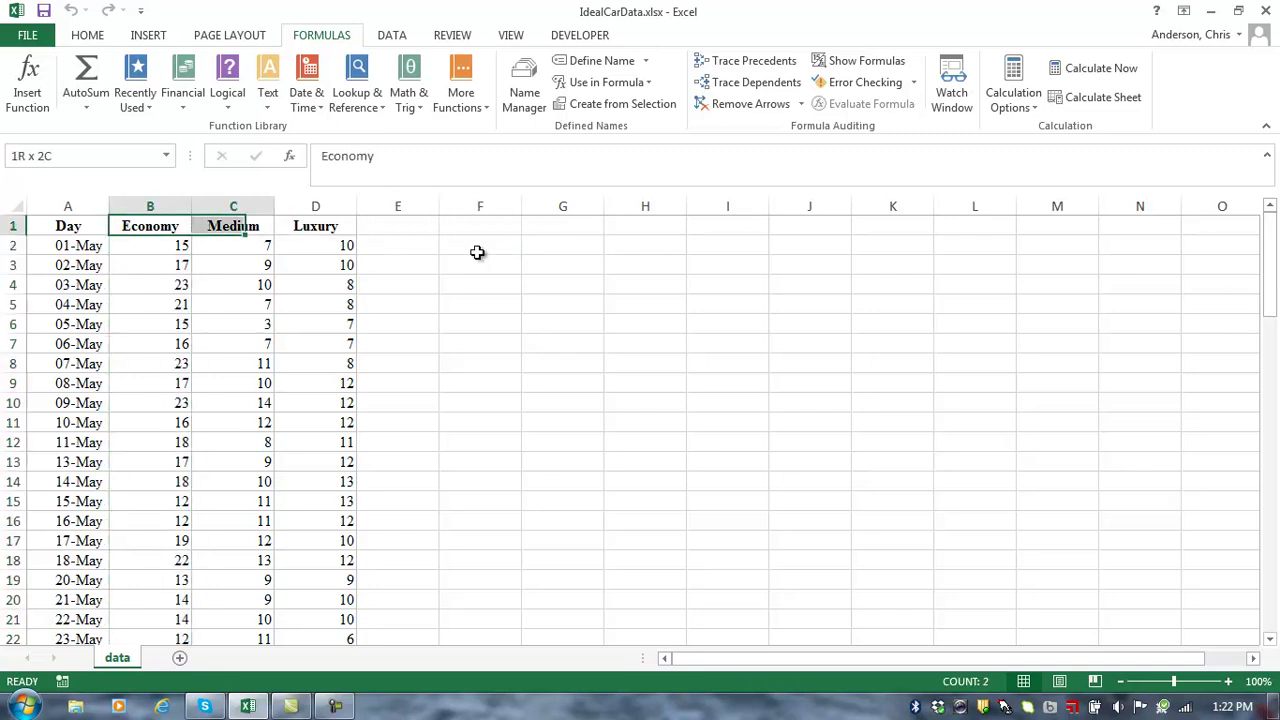
pyautogui.hotkey('ctrl', 'c')
pyautogui.press('Right')
pyautogui.press('Right')
pyautogui.press('Right')
pyautogui.press('Right')
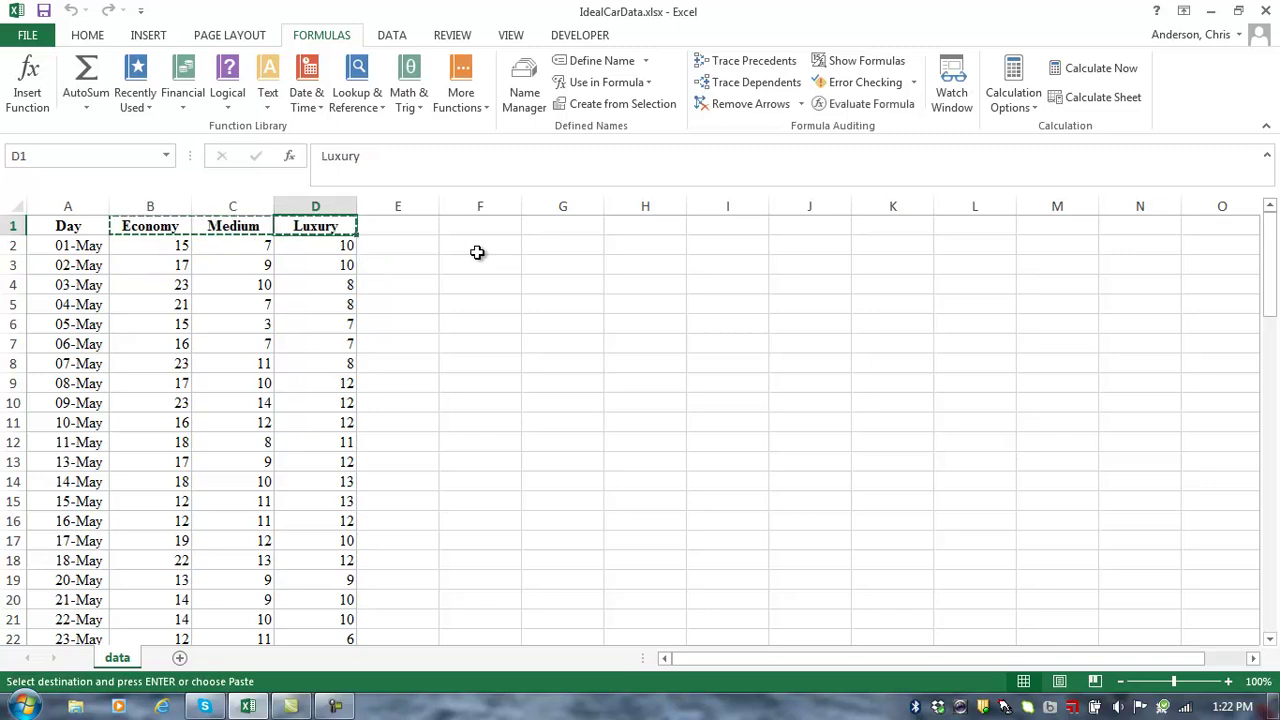
pyautogui.hotkey('ctrl', 'v')
# Enter the row labels Average, StdDev, Min and Max in cells E2 to E5.
pyautogui.press('Down')
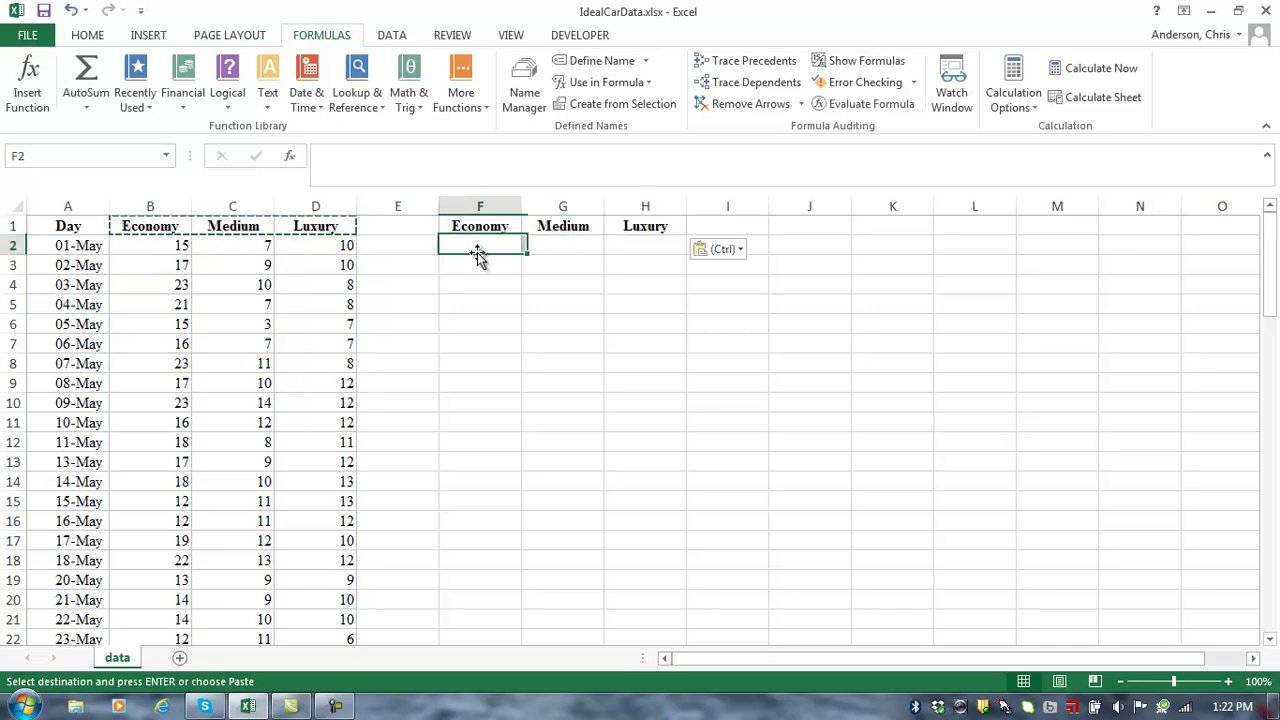
pyautogui.press('Left')
pyautogui.write('Average')
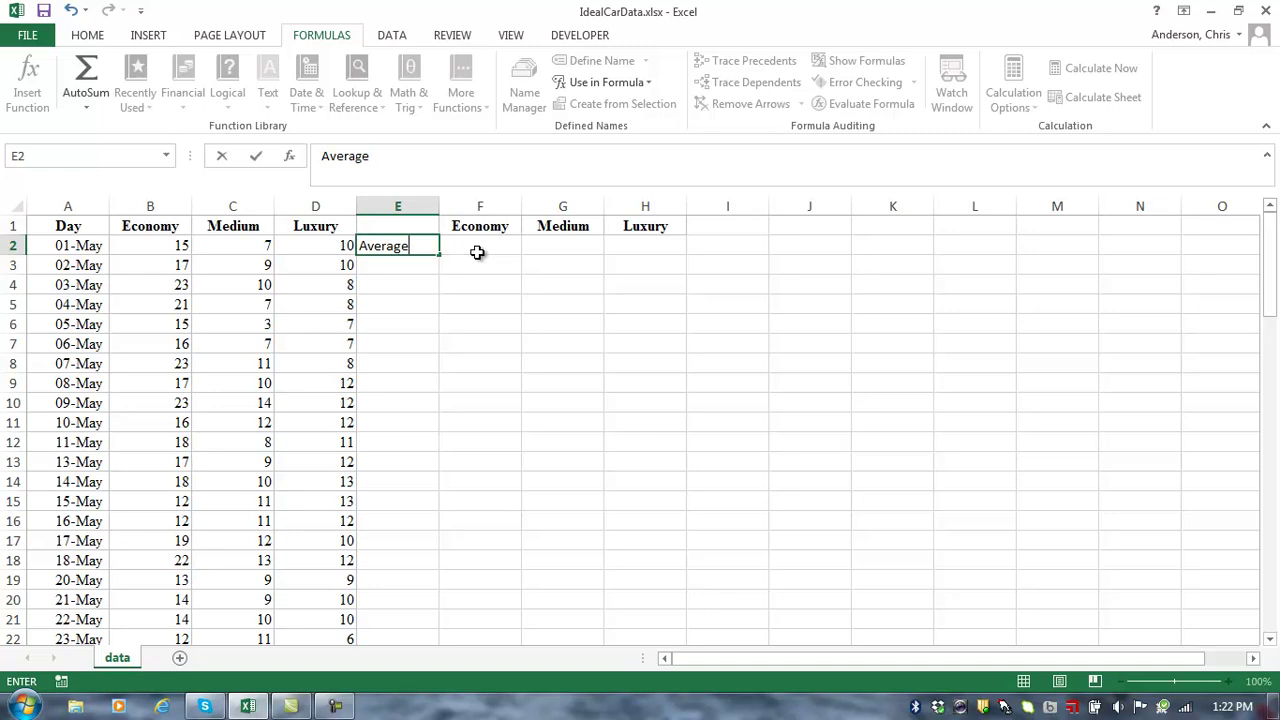
pyautogui.press('Return')
pyautogui.write('S')
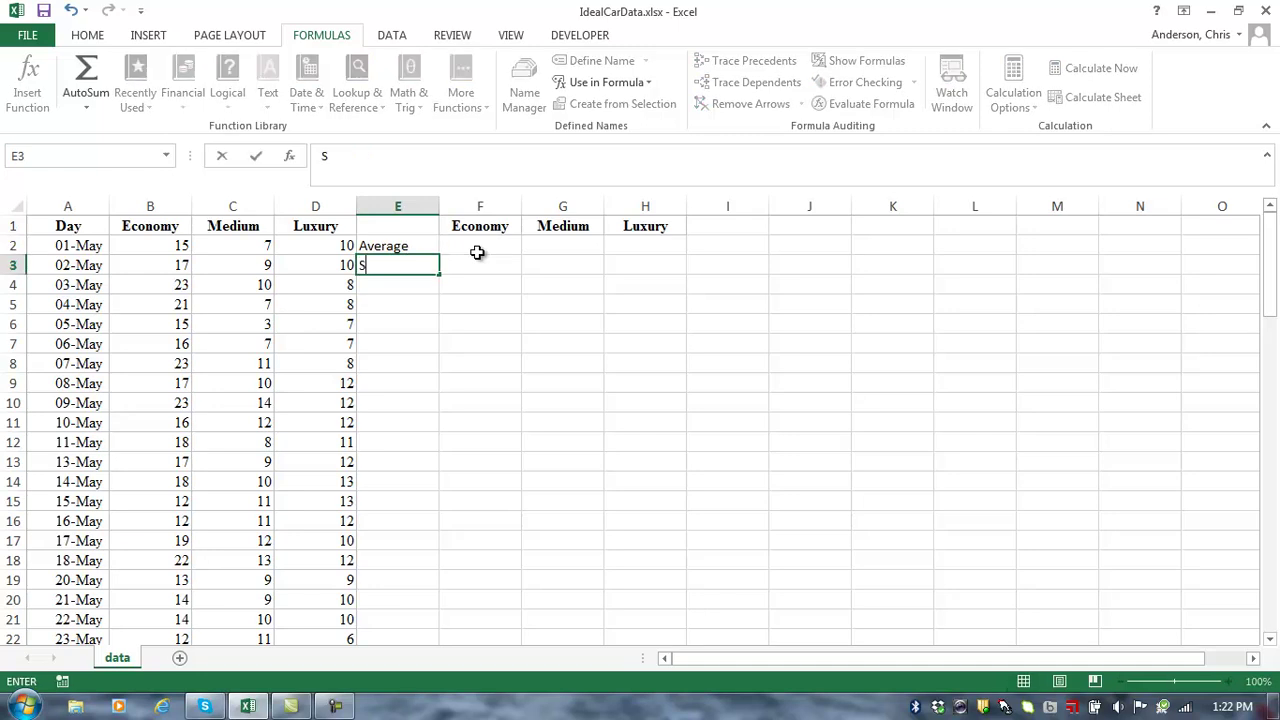
pyautogui.write('tdDev')
pyautogui.press('Return')
pyautogui.write('Min')
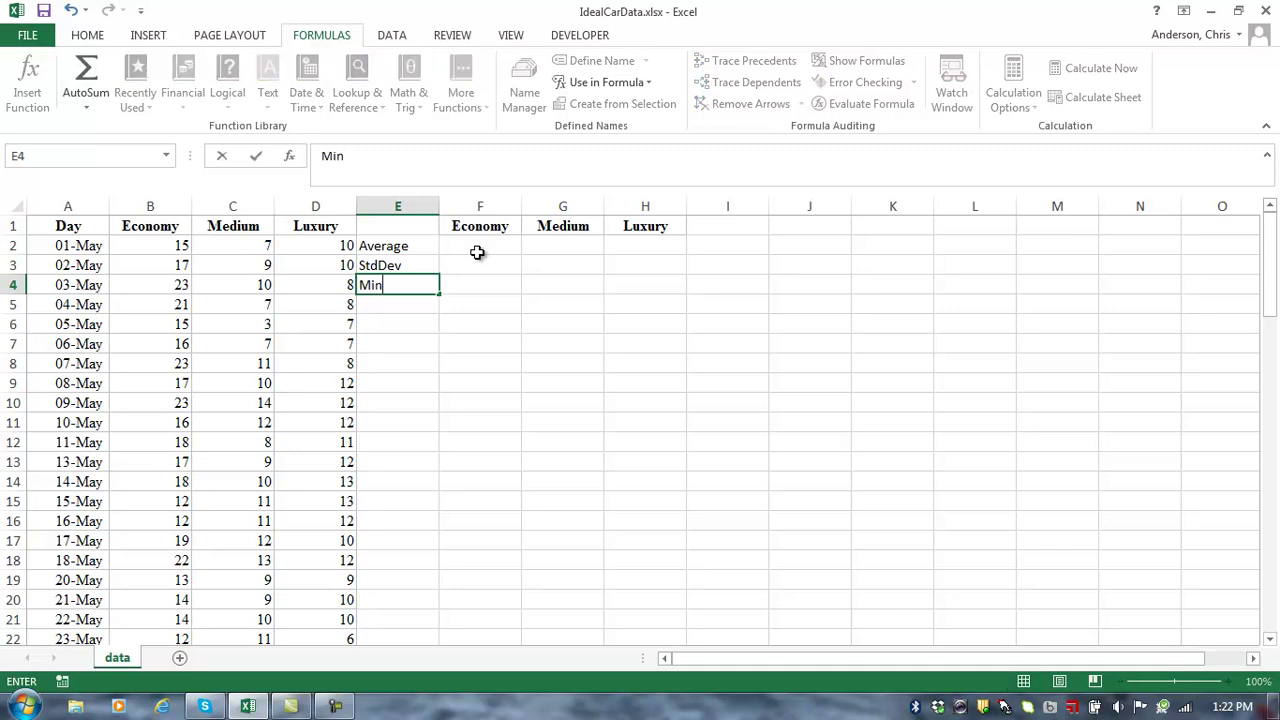
pyautogui.press('Return')
pyautogui.write('Max')
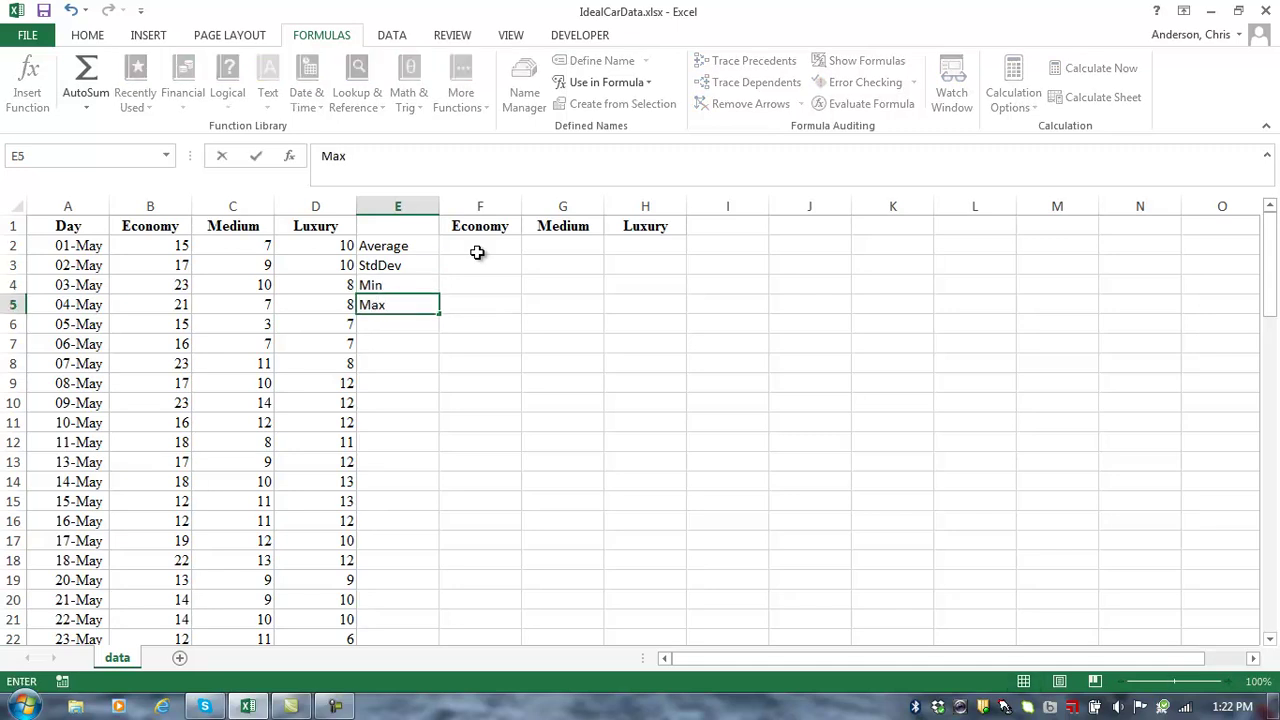
pyautogui.press('Tab')
# Calculate the Economy average in cell F2 with the formula =average(economy).
pyautogui.press('Up')
pyautogui.press('Up')
pyautogui.press('Up')
pyautogui.press('Up')
pyautogui.press('Down')
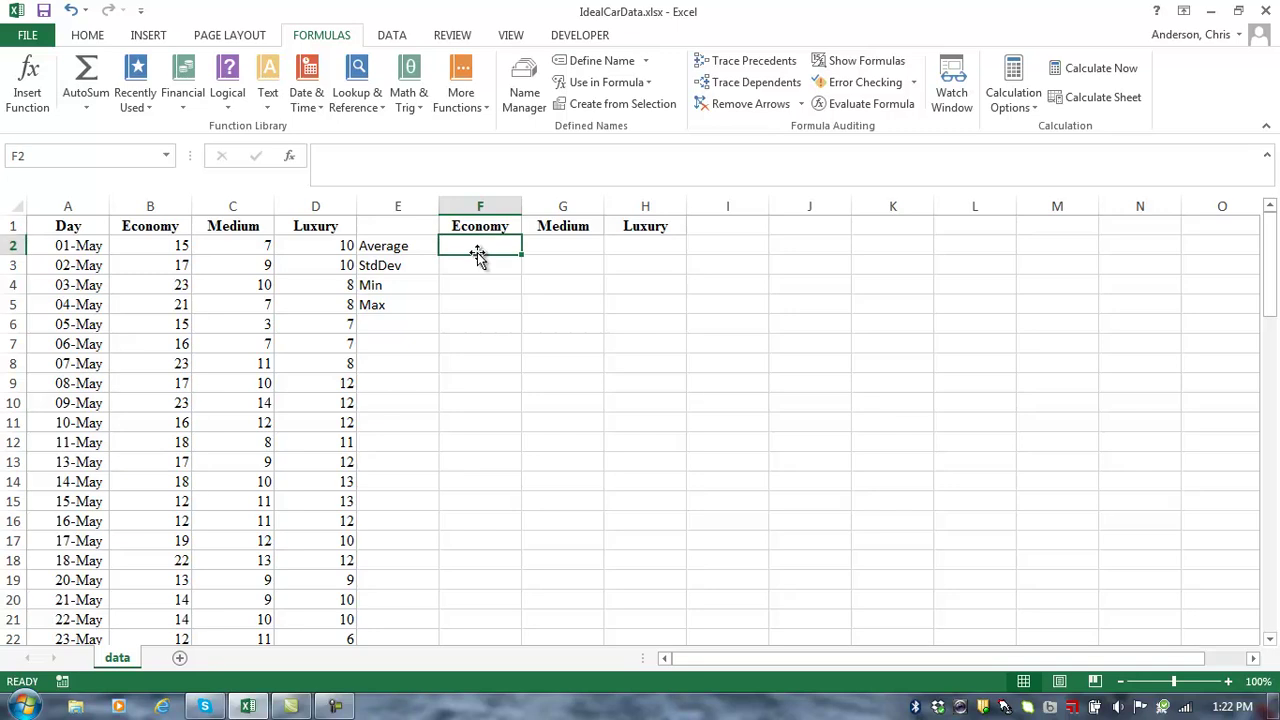
pyautogui.write('=')
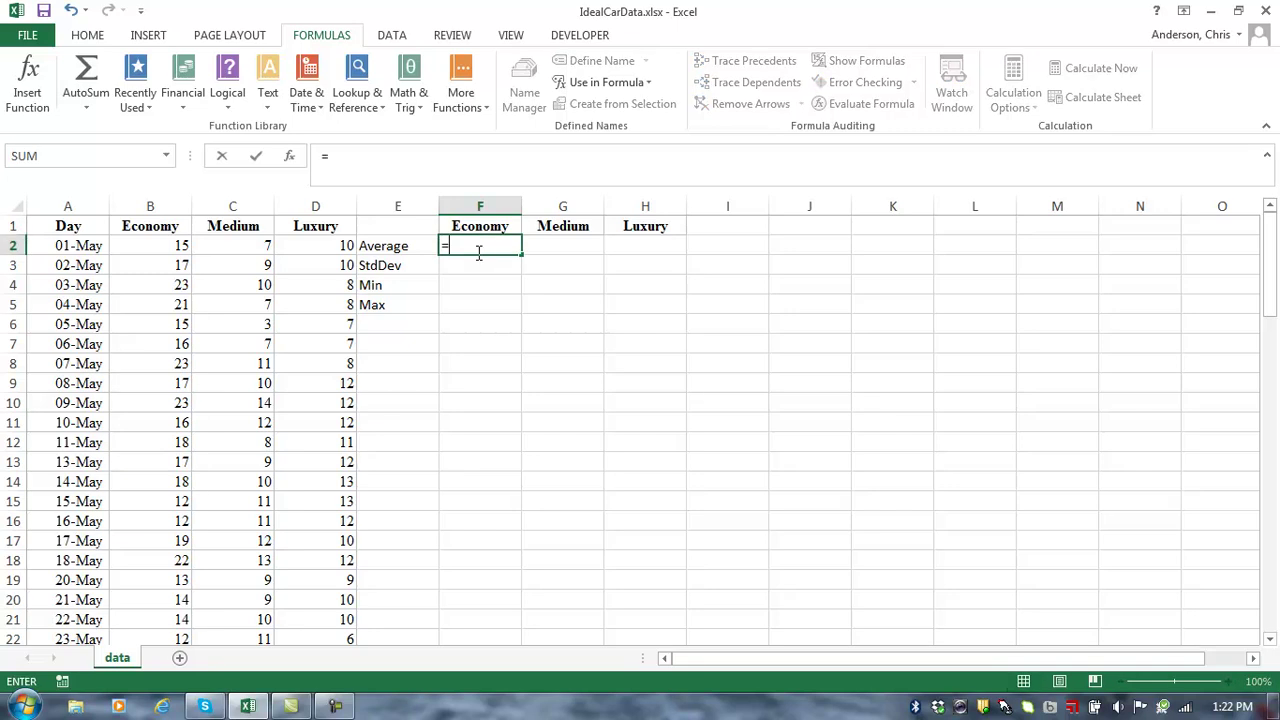
pyautogui.write('average')
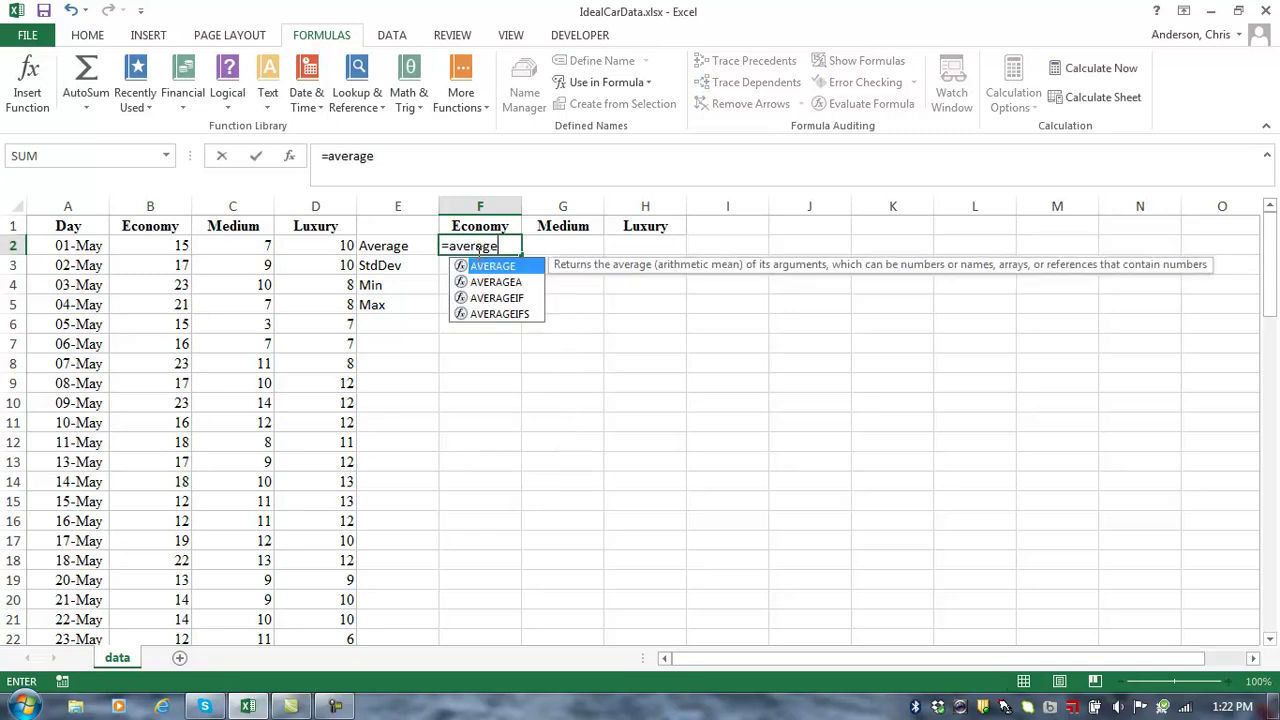
pyautogui.write('(economy')
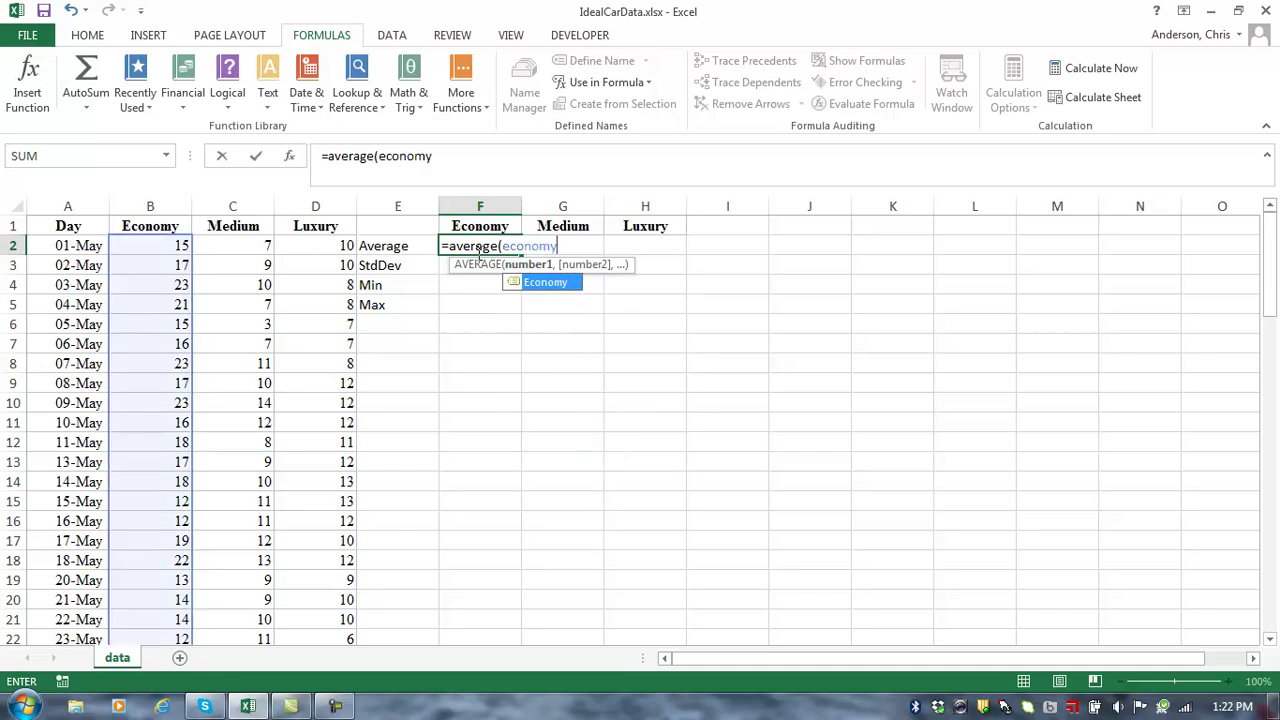
pyautogui.write(')')
pyautogui.press('Return')
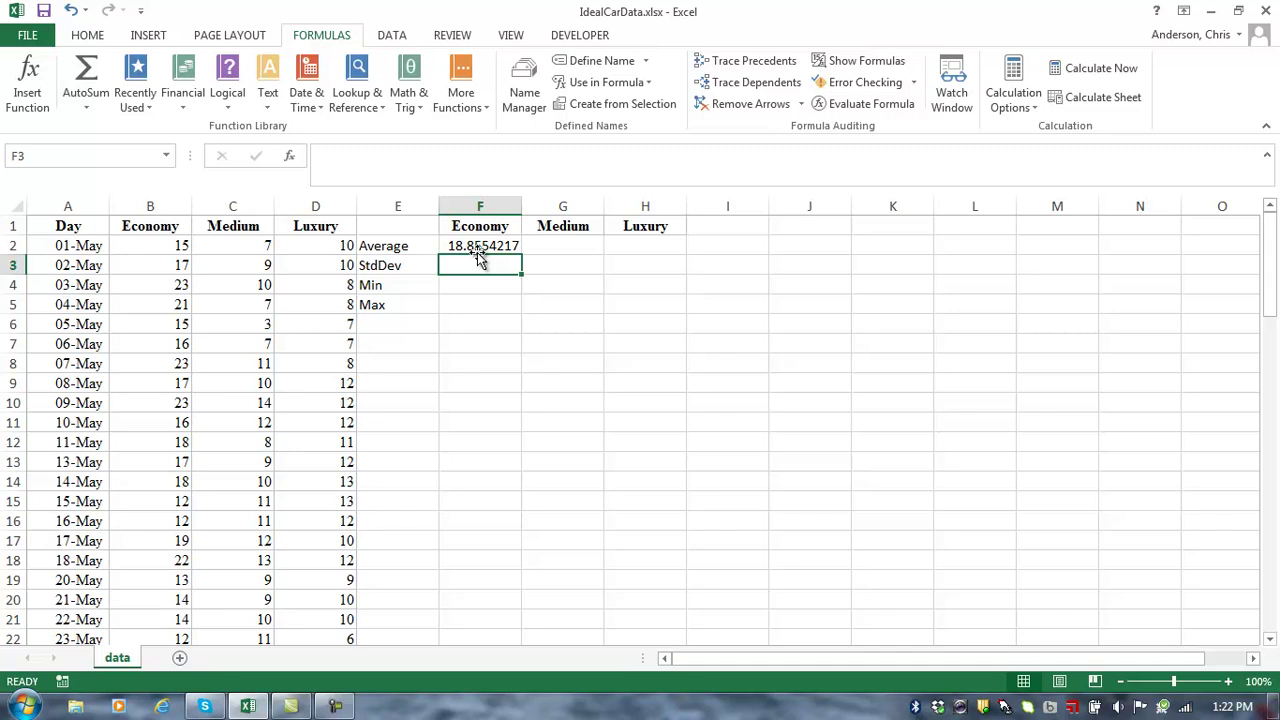
# Calculate the Economy standard deviation in cell F3 with the formula =stdev(economy).
pyautogui.write('=stde')
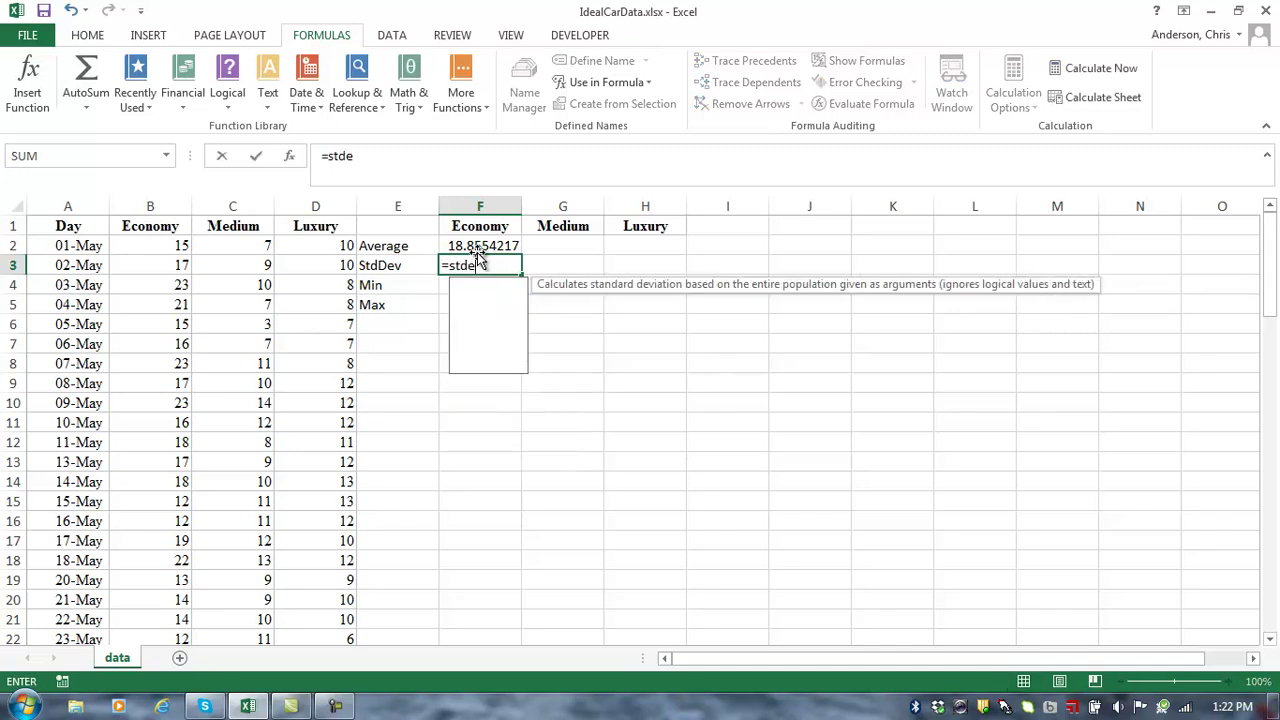
pyautogui.write('v(eco')
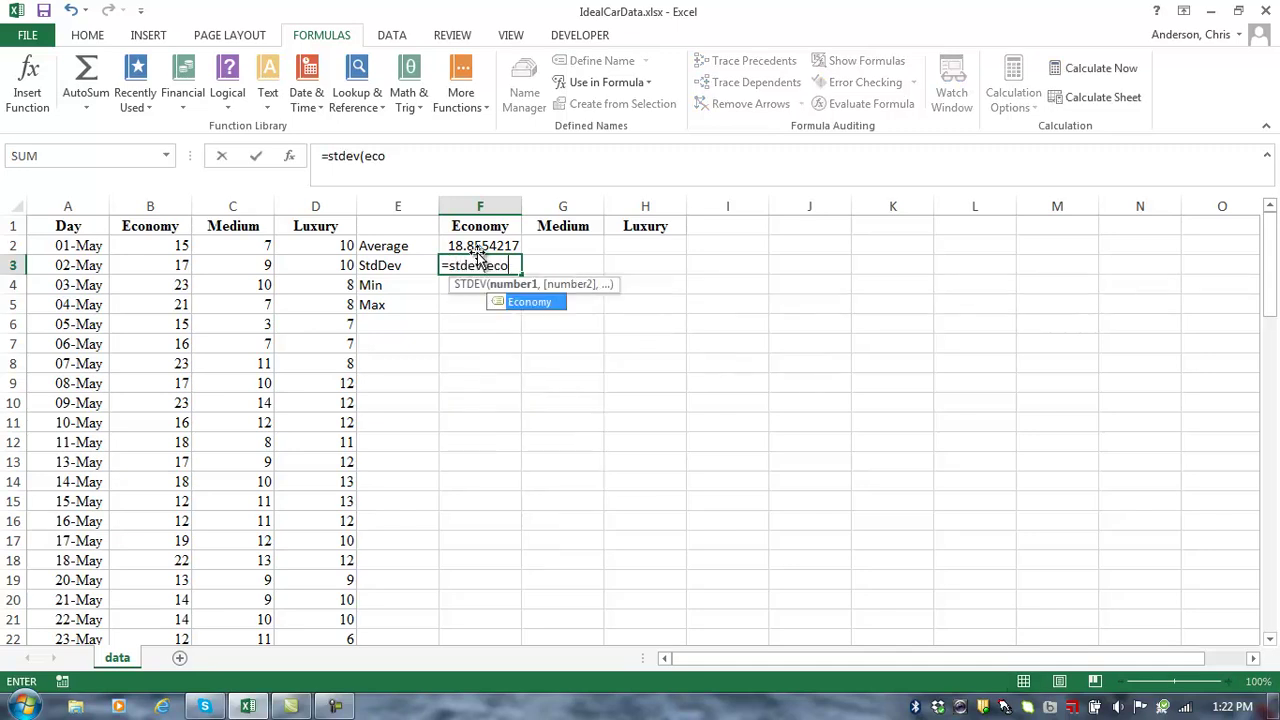
pyautogui.write('nomy)')
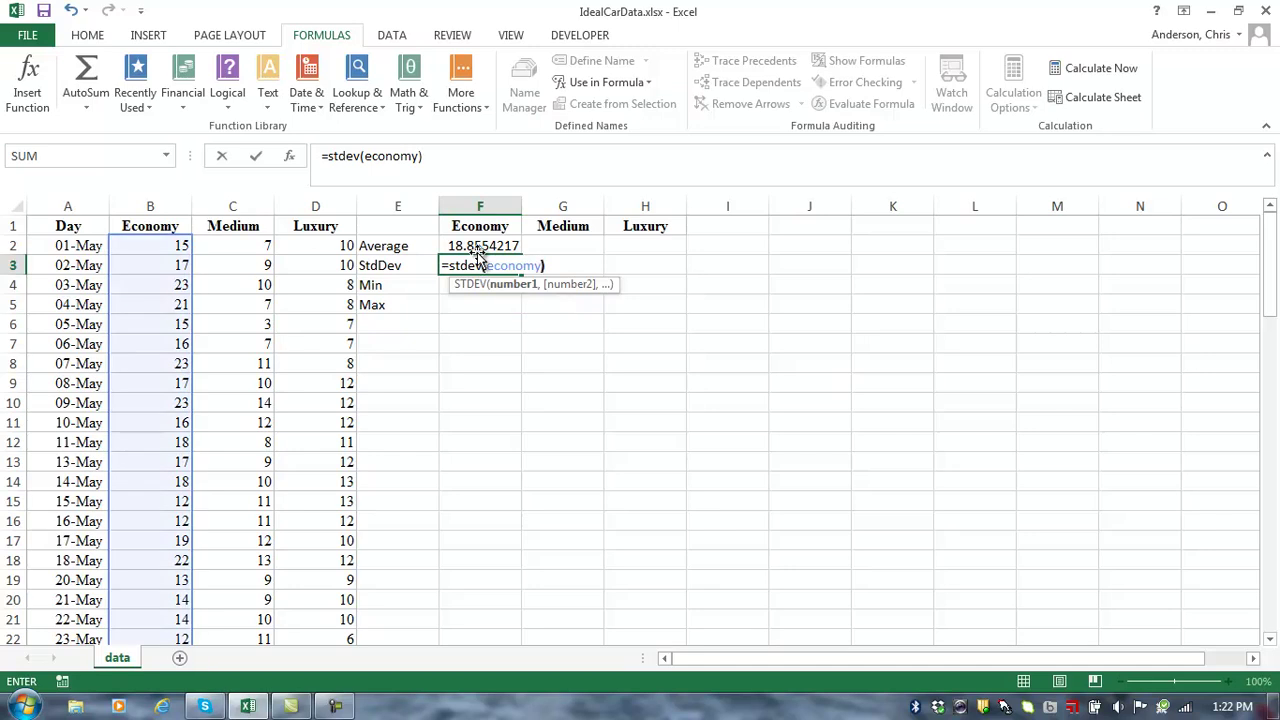
pyautogui.press('Return')
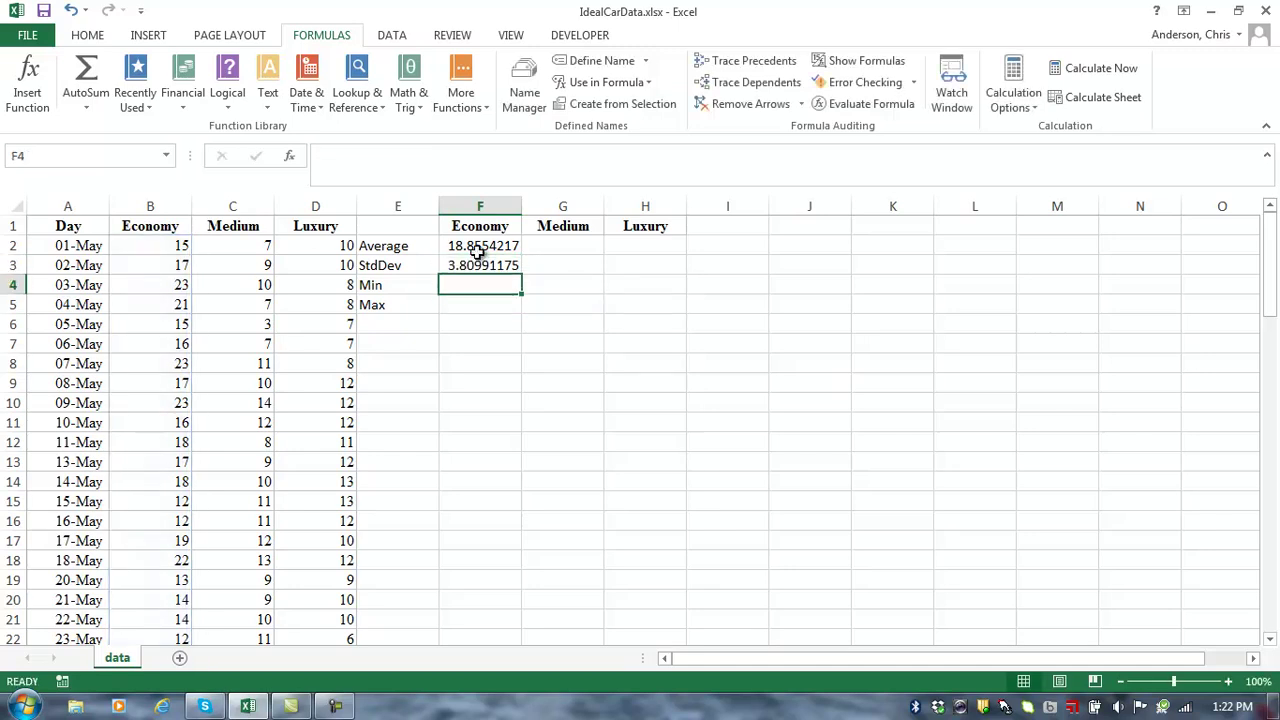
# Calculate the Economy minimum in cell F4 with the formula =min(economy).
pyautogui.write('=min(')
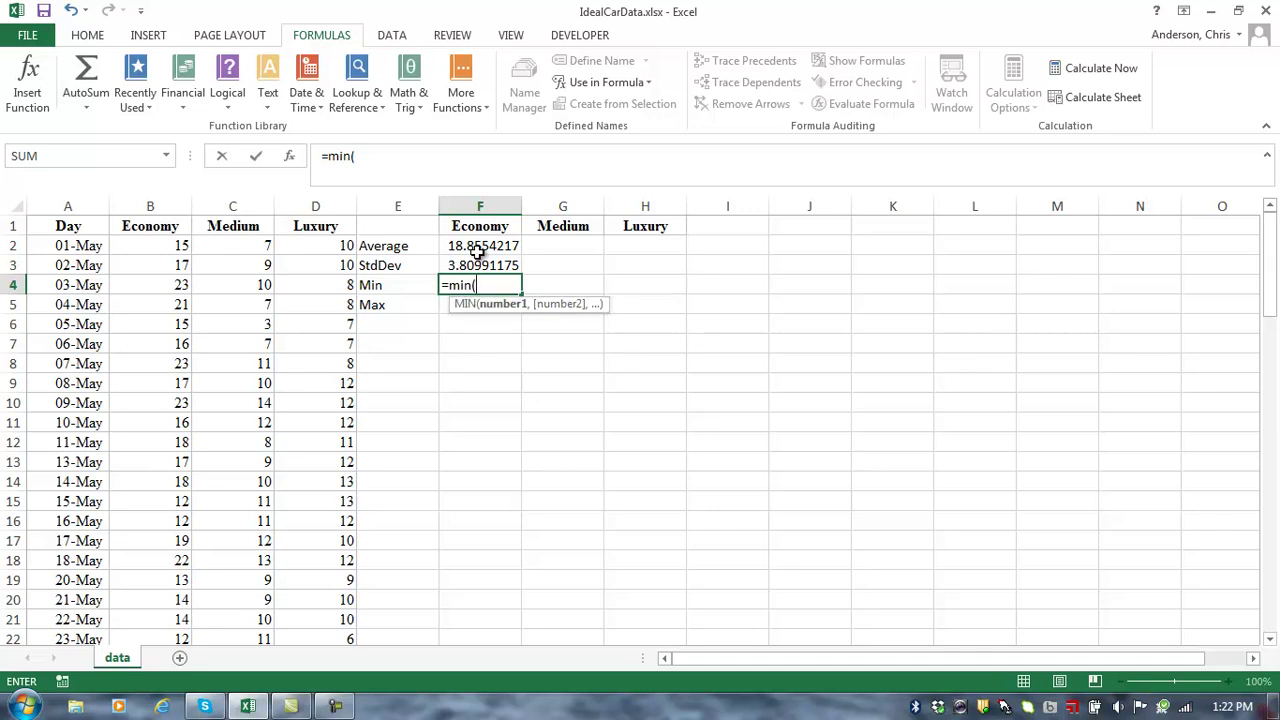
pyautogui.write('economy')
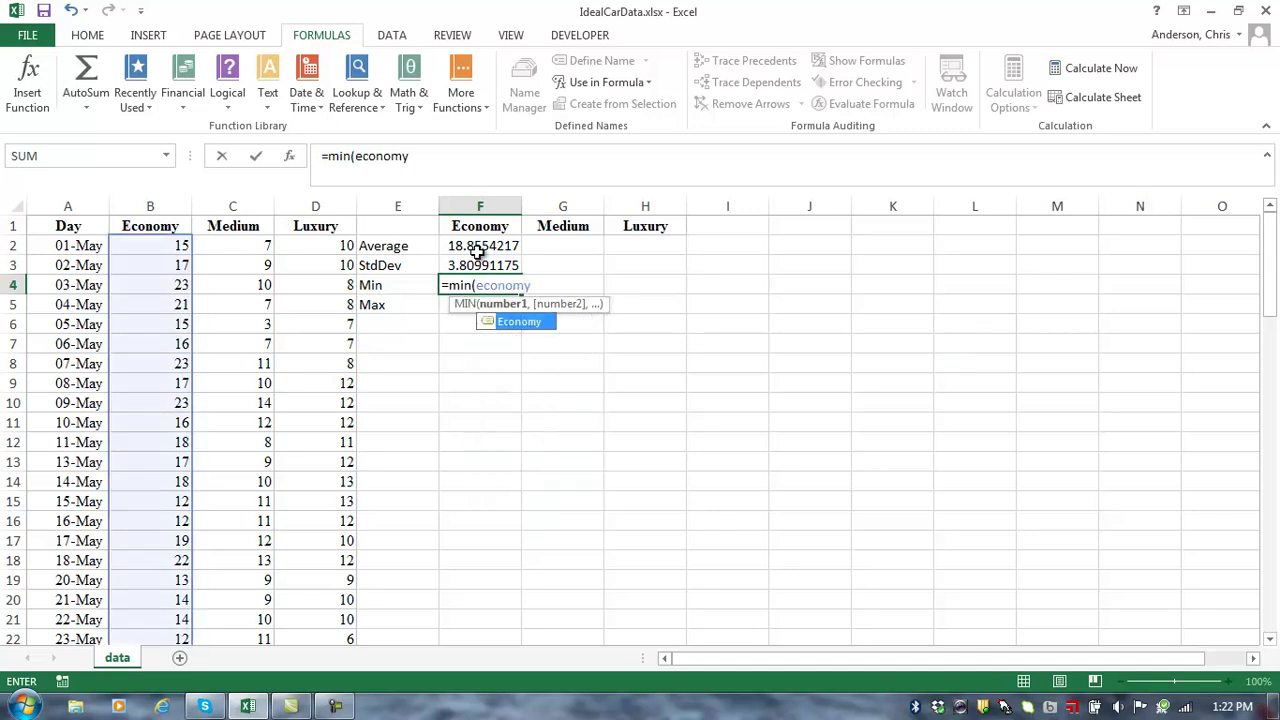
pyautogui.write(')')
pyautogui.press('Return')
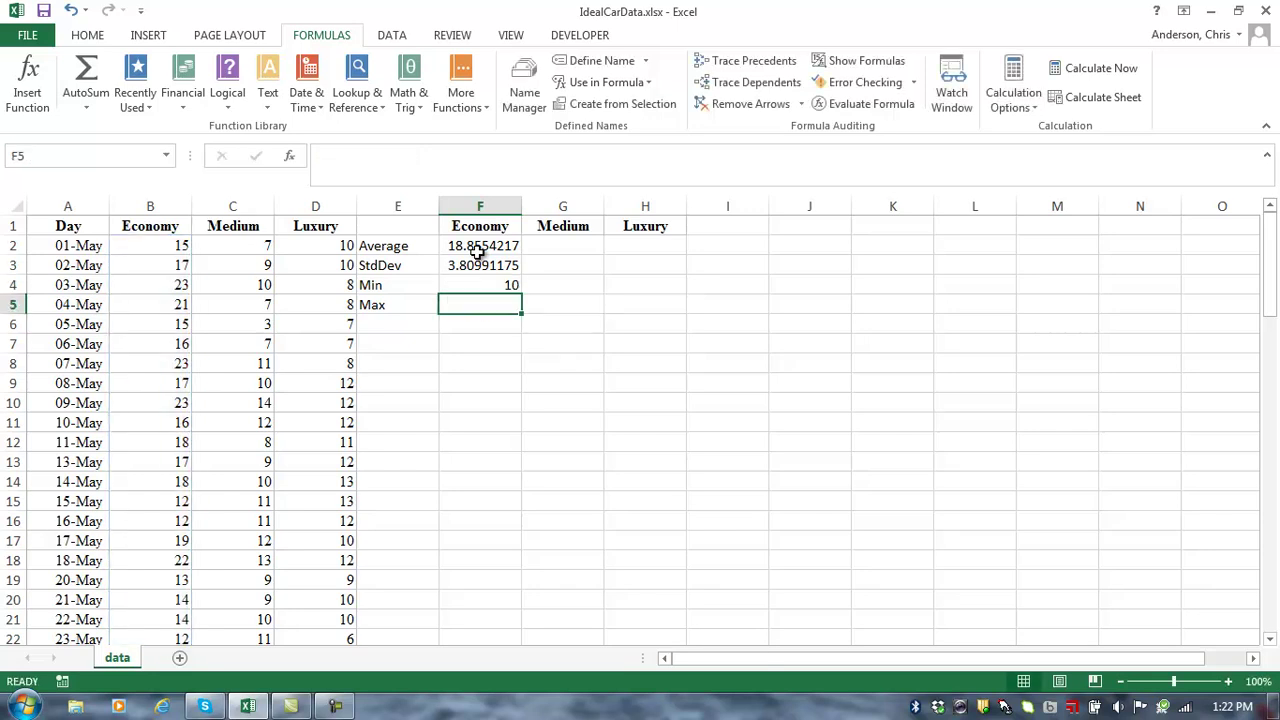
# Calculate the Economy maximum in cell F5 with the formula =max(economy).
pyautogui.write('=m')
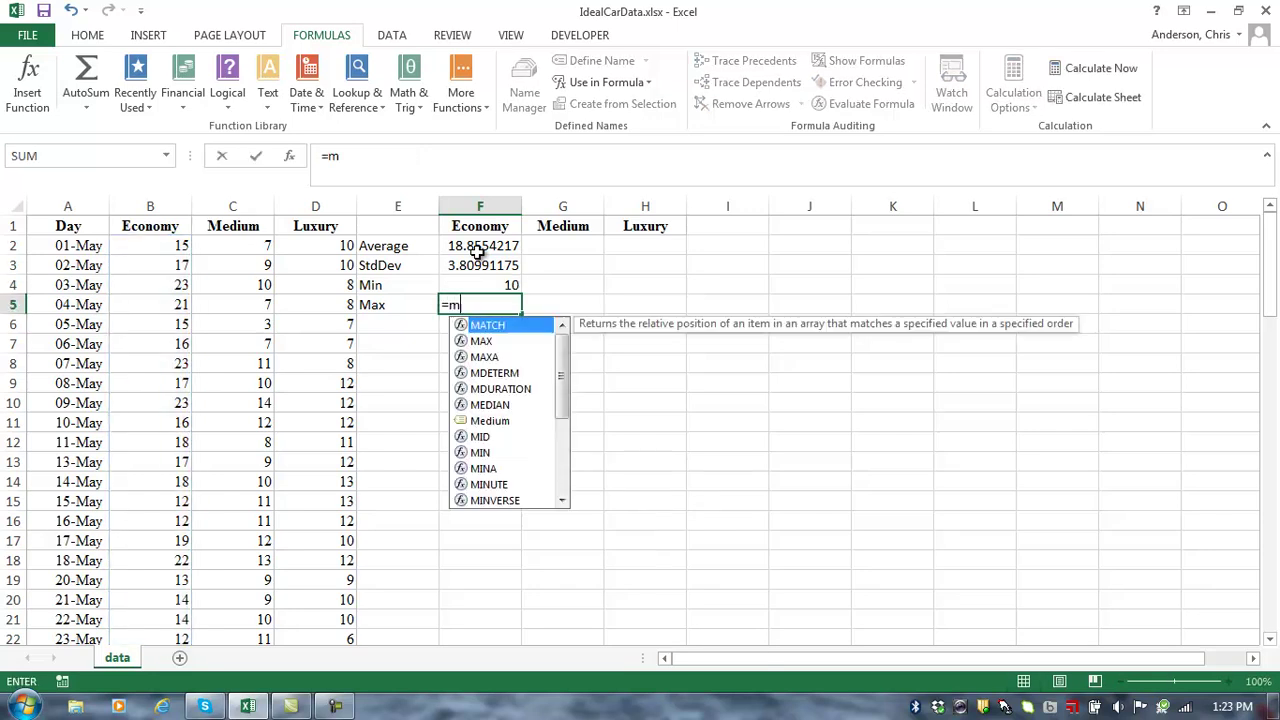
pyautogui.write('ax(')
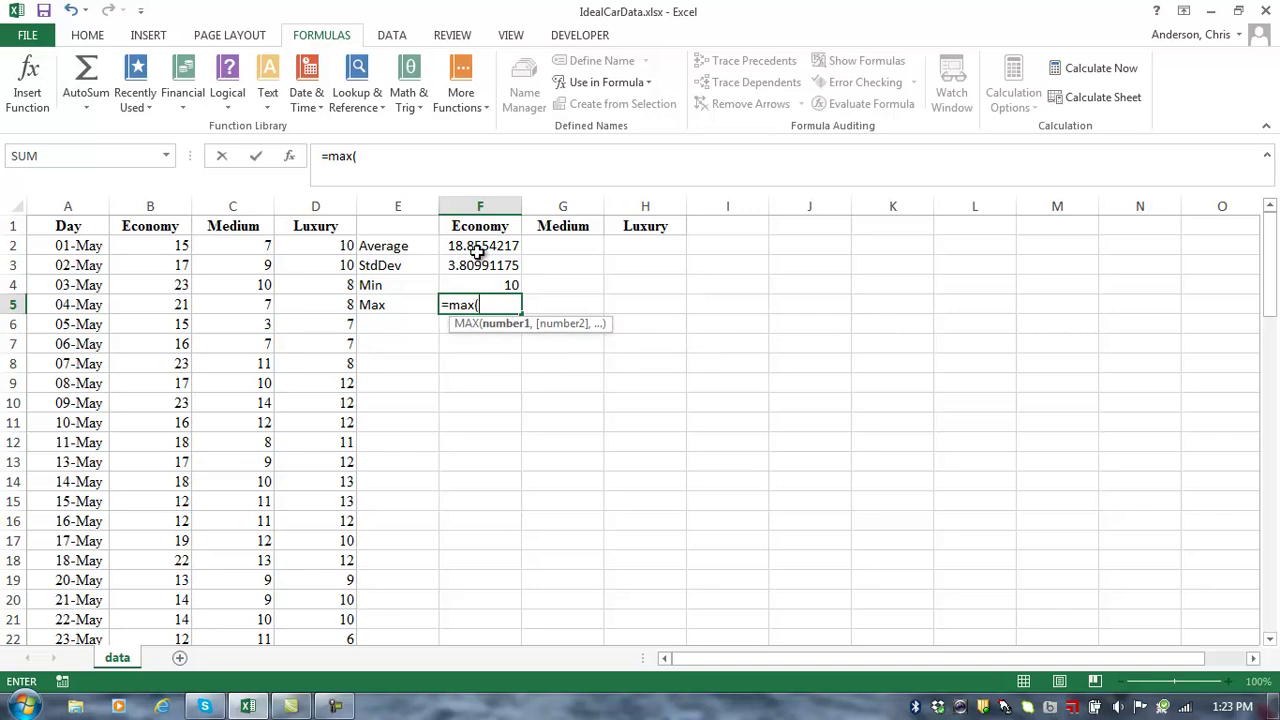
pyautogui.write('econmy')
pyautogui.press('BackSpace')
pyautogui.press('BackSpace')
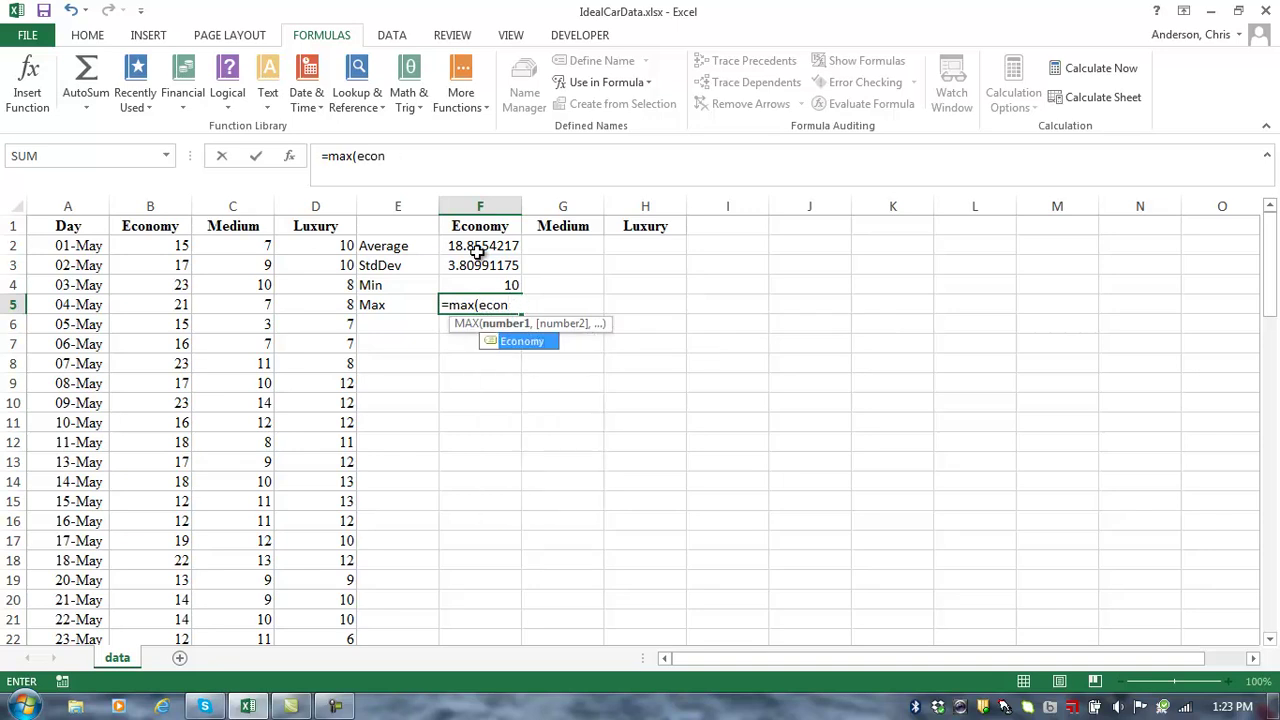
pyautogui.write('omy)')
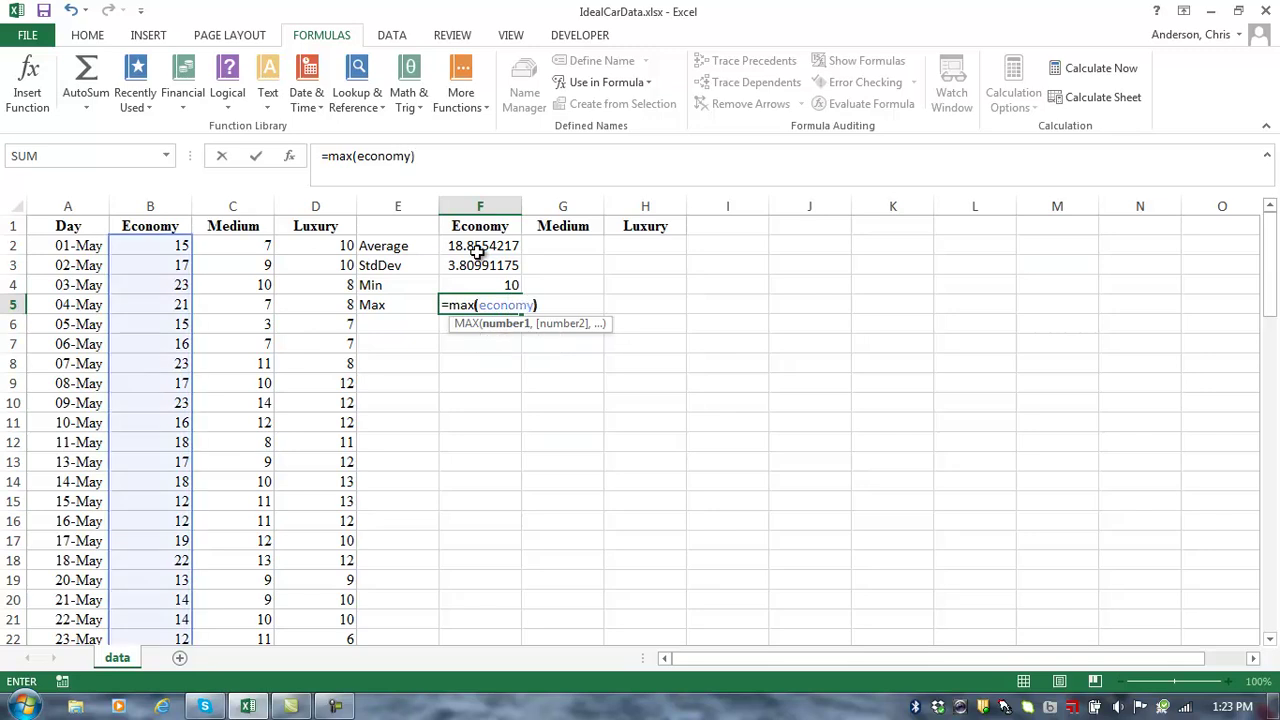
pyautogui.press('Return')
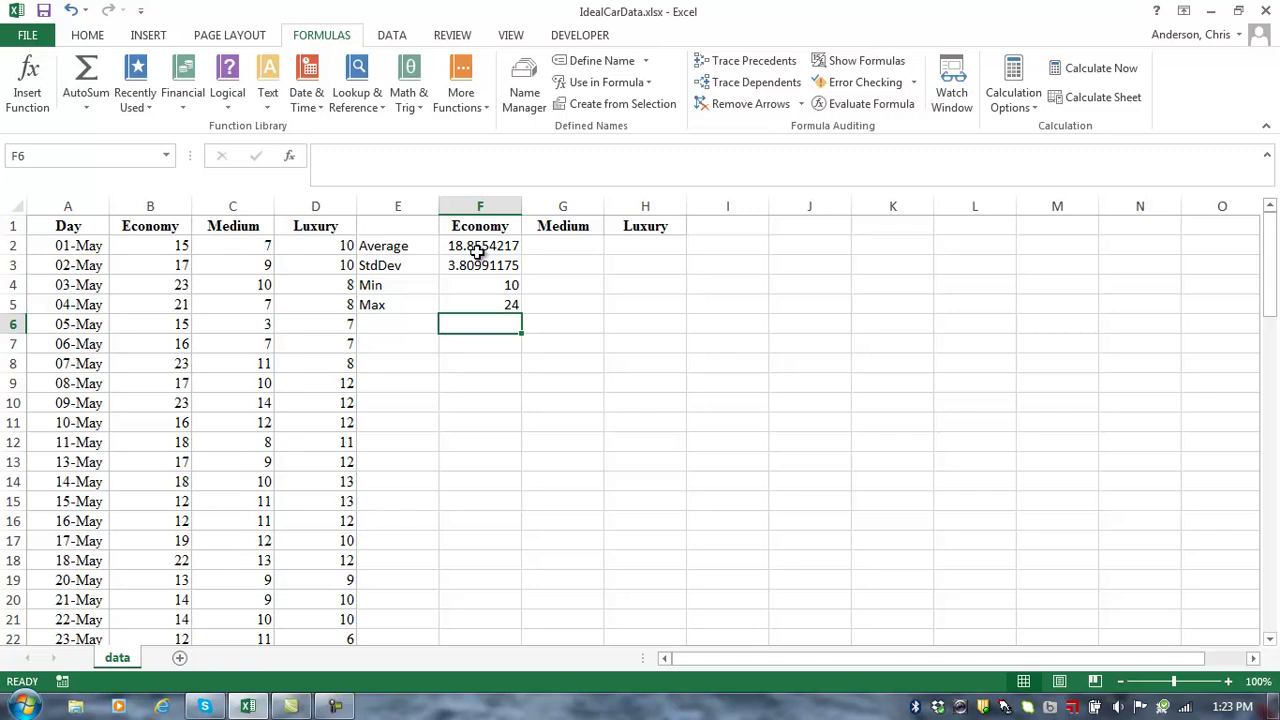
# Copy the four Economy formulas in F2:F5 across to the Medium and Luxury columns, G2:H5.
pyautogui.press('Up')
pyautogui.press('Up')
pyautogui.press('Up')
pyautogui.press('Up')
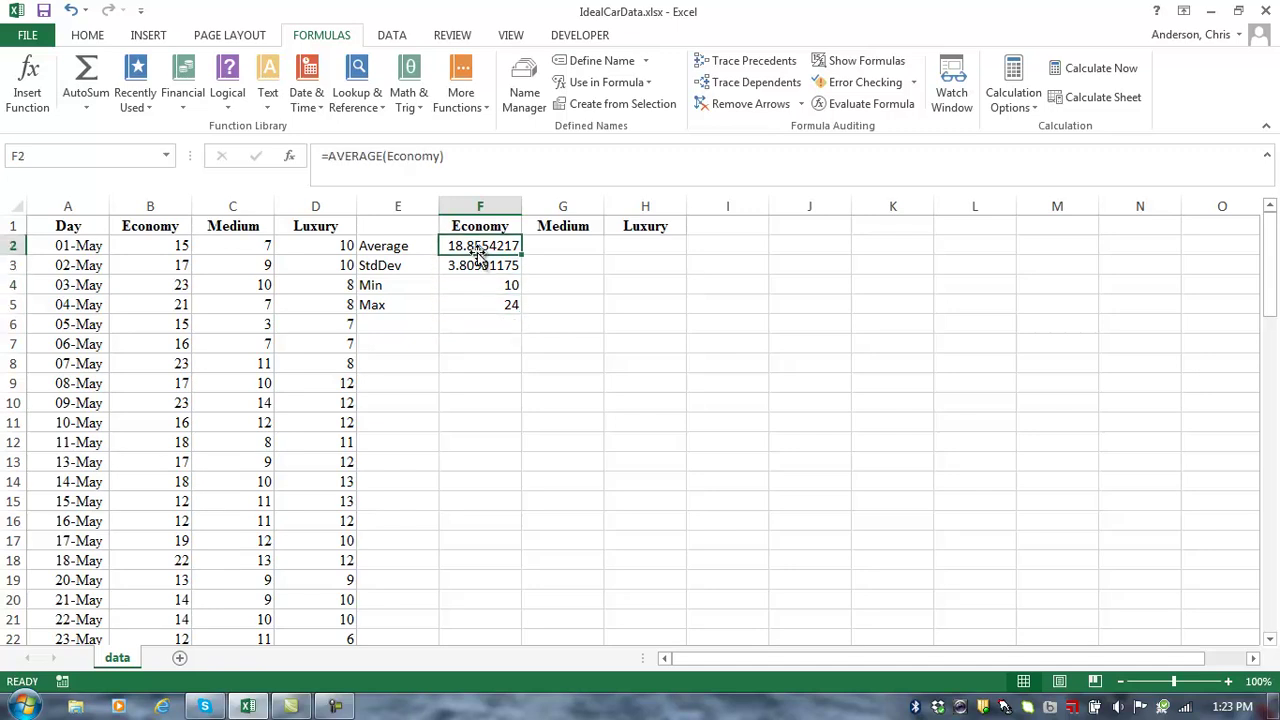
pyautogui.hotkey('shift', 'Down')
pyautogui.hotkey('shift', 'Down')
pyautogui.hotkey('shift', 'Down')
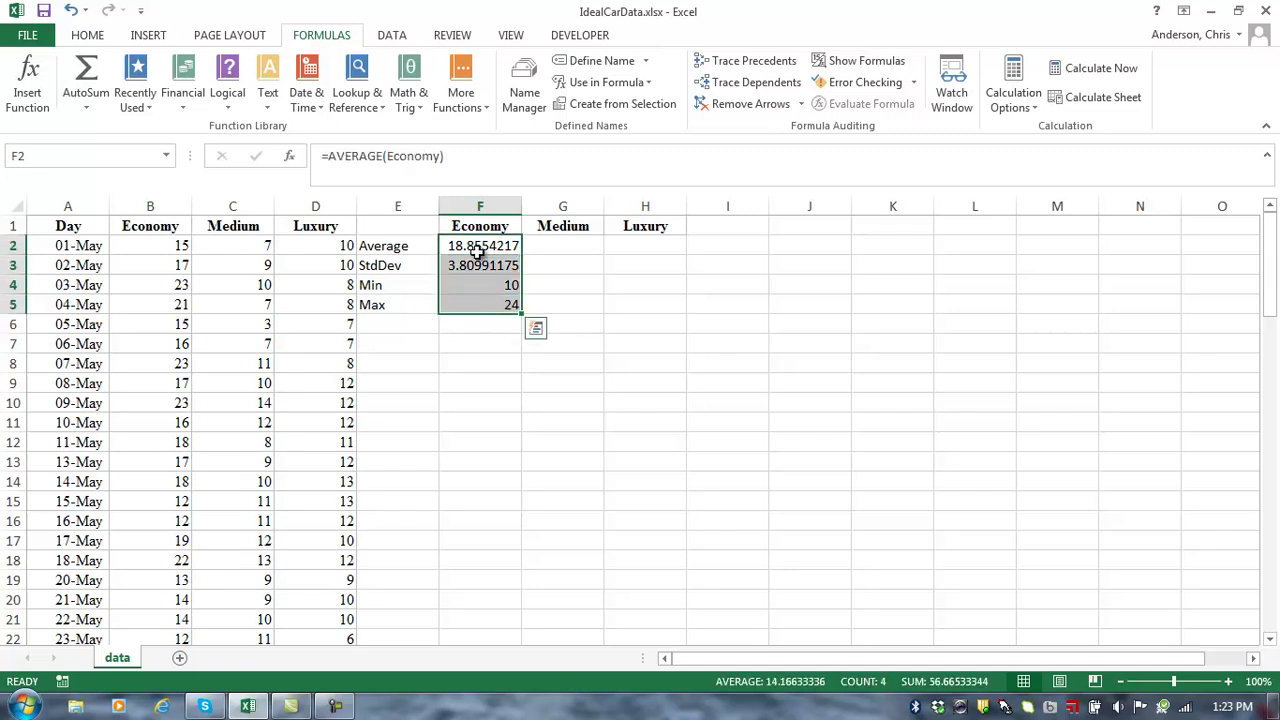
pyautogui.hotkey('ctrl', 'c')
pyautogui.hotkey('shift', 'Right')
pyautogui.hotkey('shift', 'Right')
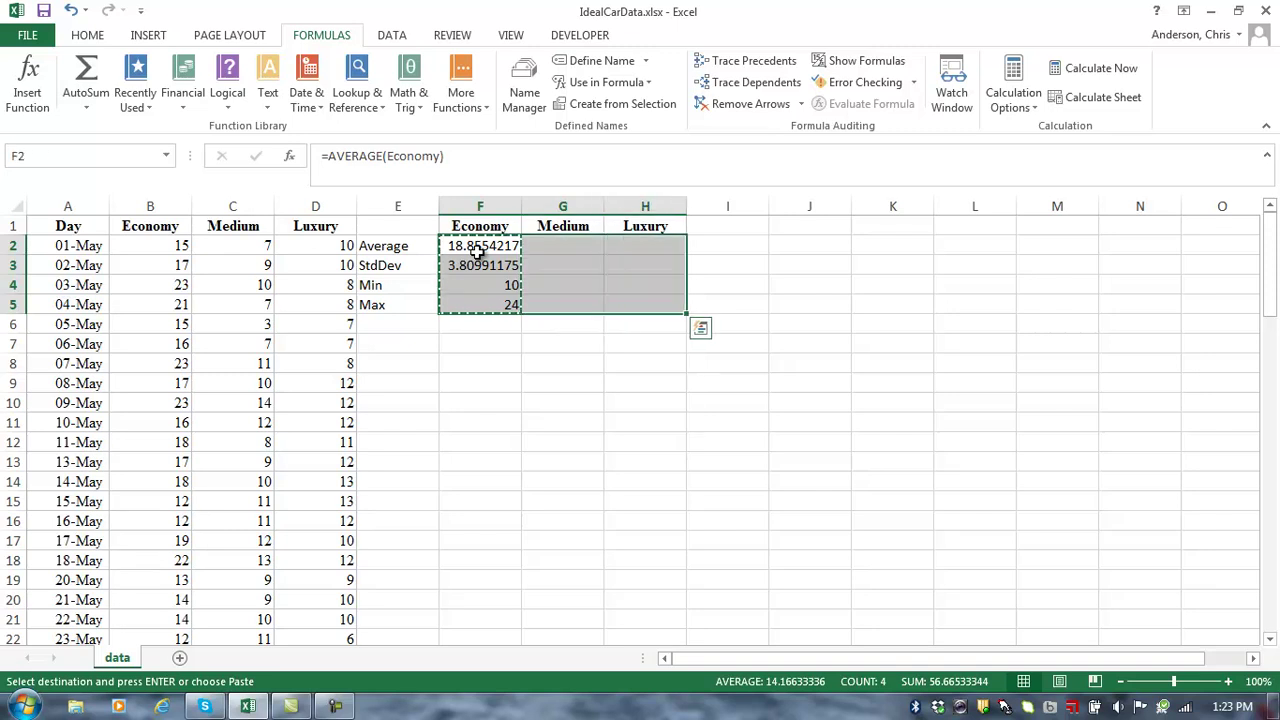
pyautogui.hotkey('ctrl', 'v')
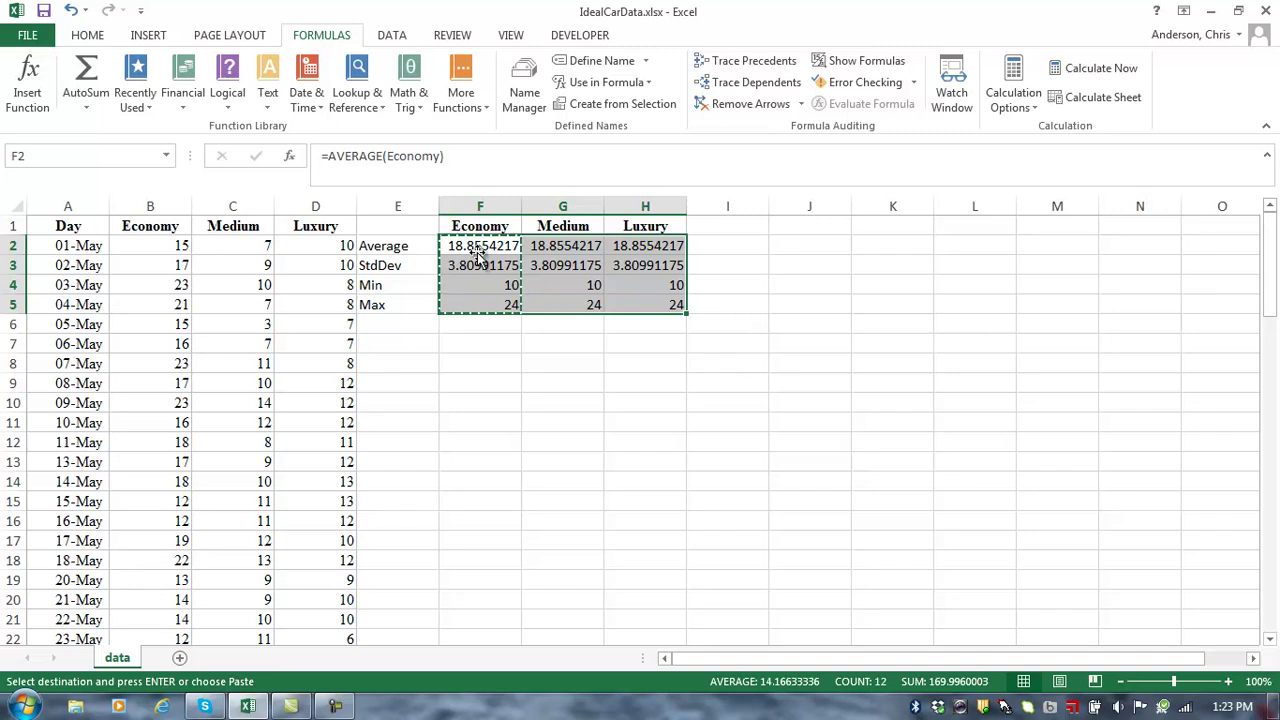
# Select the Medium column's Average cell, G2, and examine its copied formula.
pyautogui.press('pagedown')
pyautogui.press('Up')
pyautogui.press('Up')
pyautogui.press('Up')
pyautogui.press('Up')
pyautogui.press('Up')
pyautogui.press('Up')
pyautogui.press('Up')
pyautogui.press('Up')
pyautogui.press('Up')
pyautogui.press('Up')
pyautogui.press('Up')
pyautogui.press('Up')
pyautogui.press('Up')
pyautogui.press('Up')
pyautogui.press('Up')
pyautogui.press('Up')
pyautogui.press('Up')
pyautogui.press('Up')
pyautogui.press('Up')
pyautogui.press('Up')
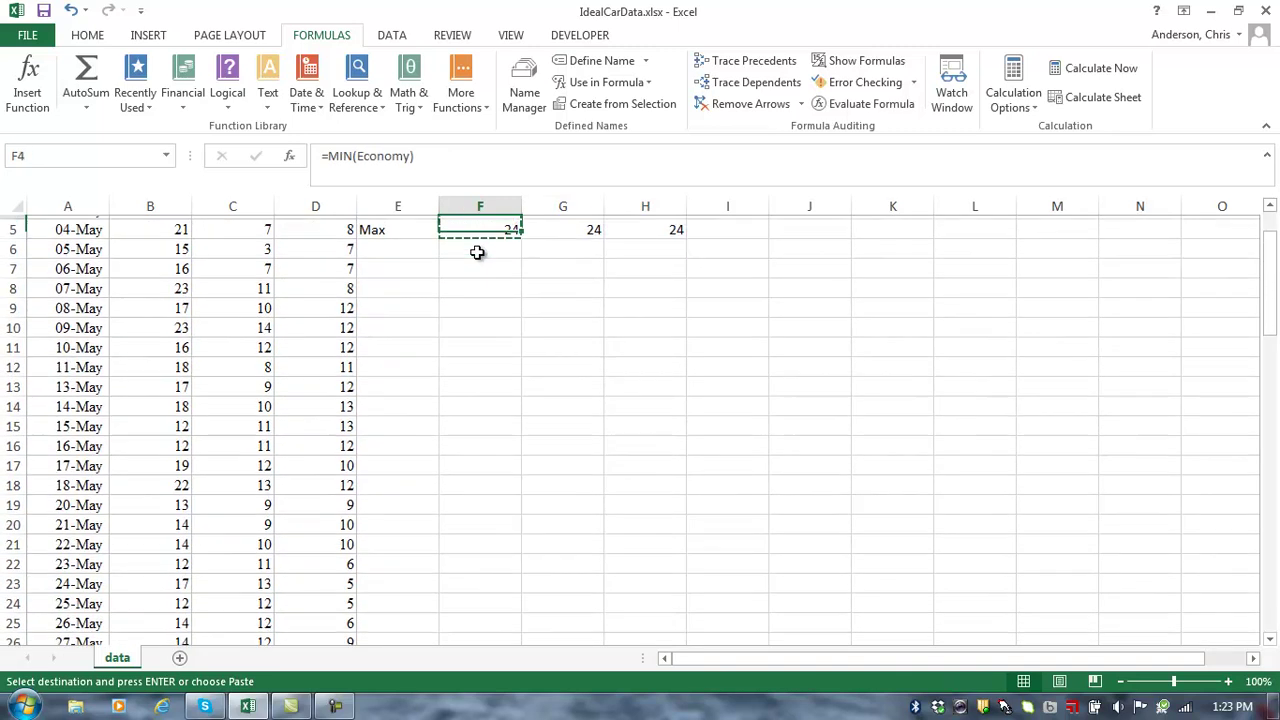
pyautogui.press('Down')
pyautogui.press('Right')
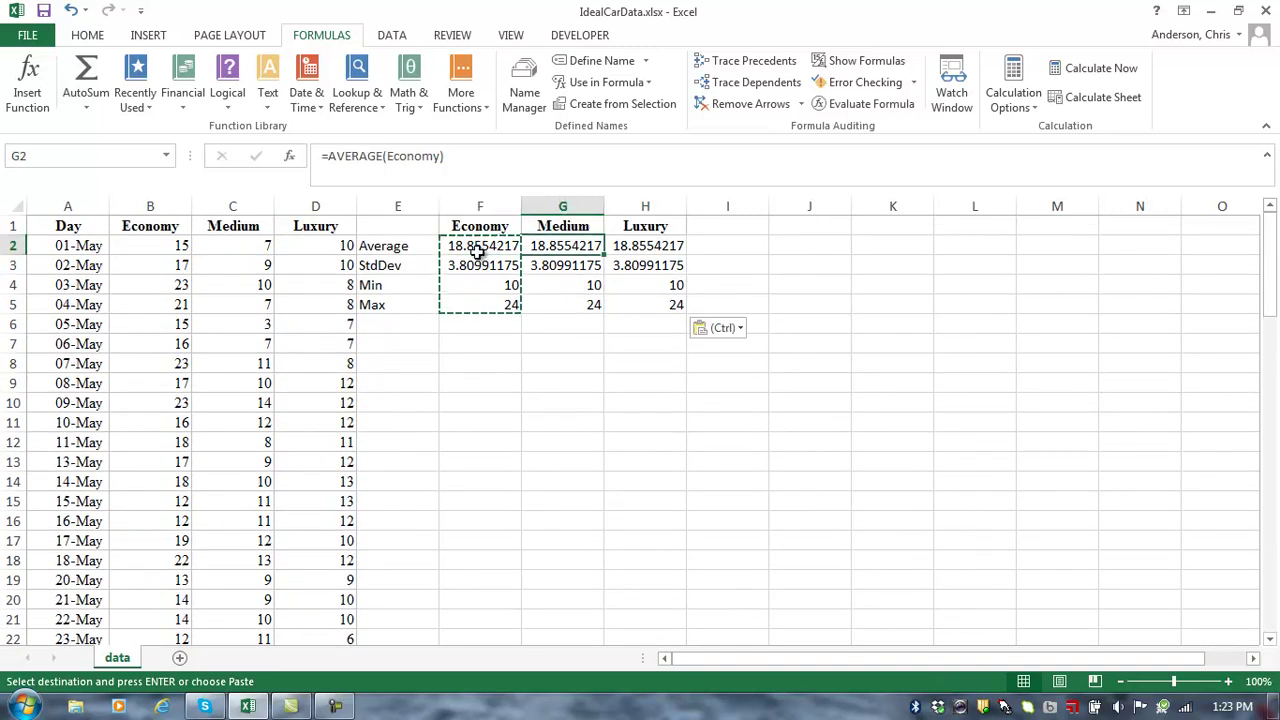
# Replace the name economy with medium in the four Medium column formulas, G2:G5, using Find and Replace.
pyautogui.hotkey('shift', 'Down')
pyautogui.hotkey('shift', 'Down')
pyautogui.hotkey('shift', 'Down')
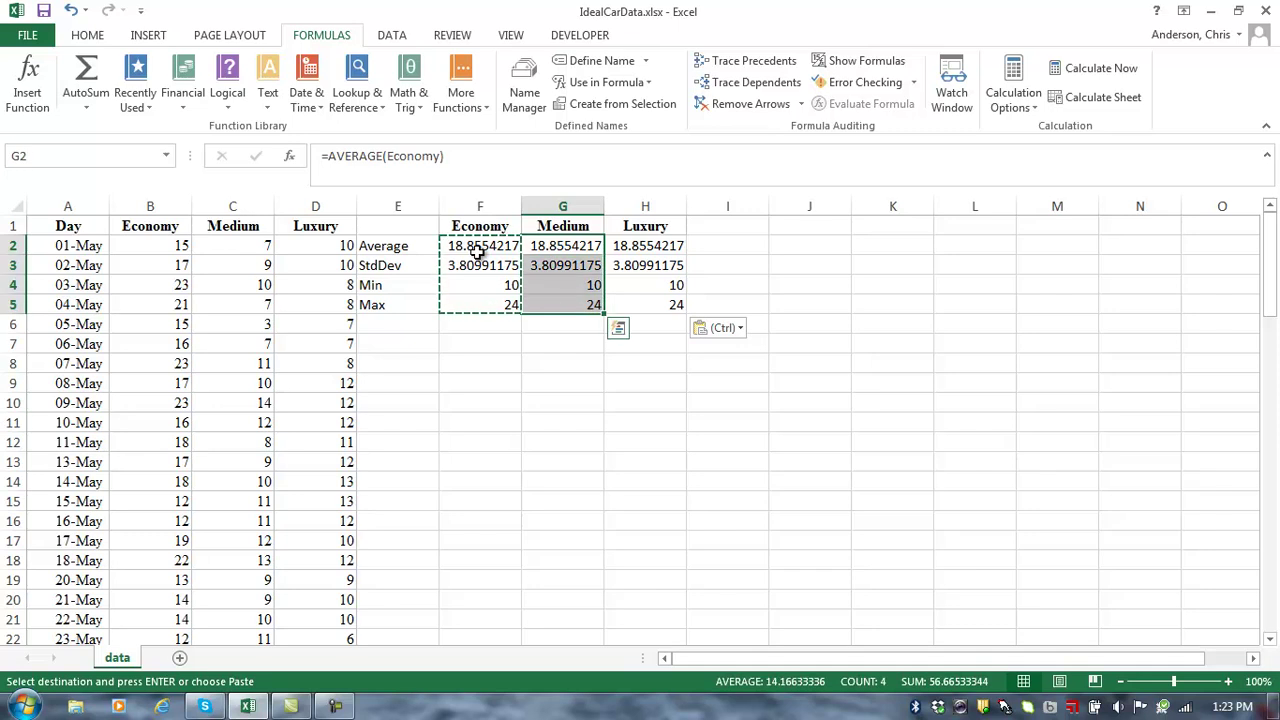
pyautogui.click(88, 37)
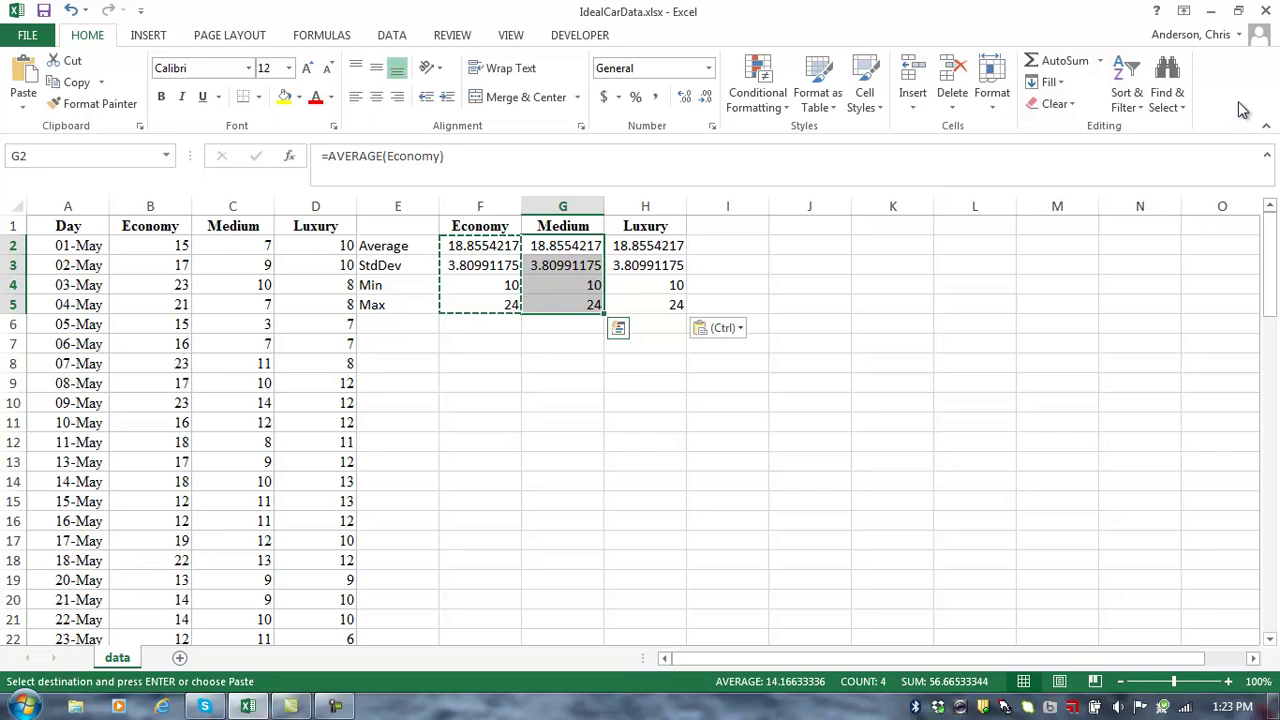
pyautogui.click(1168, 100)
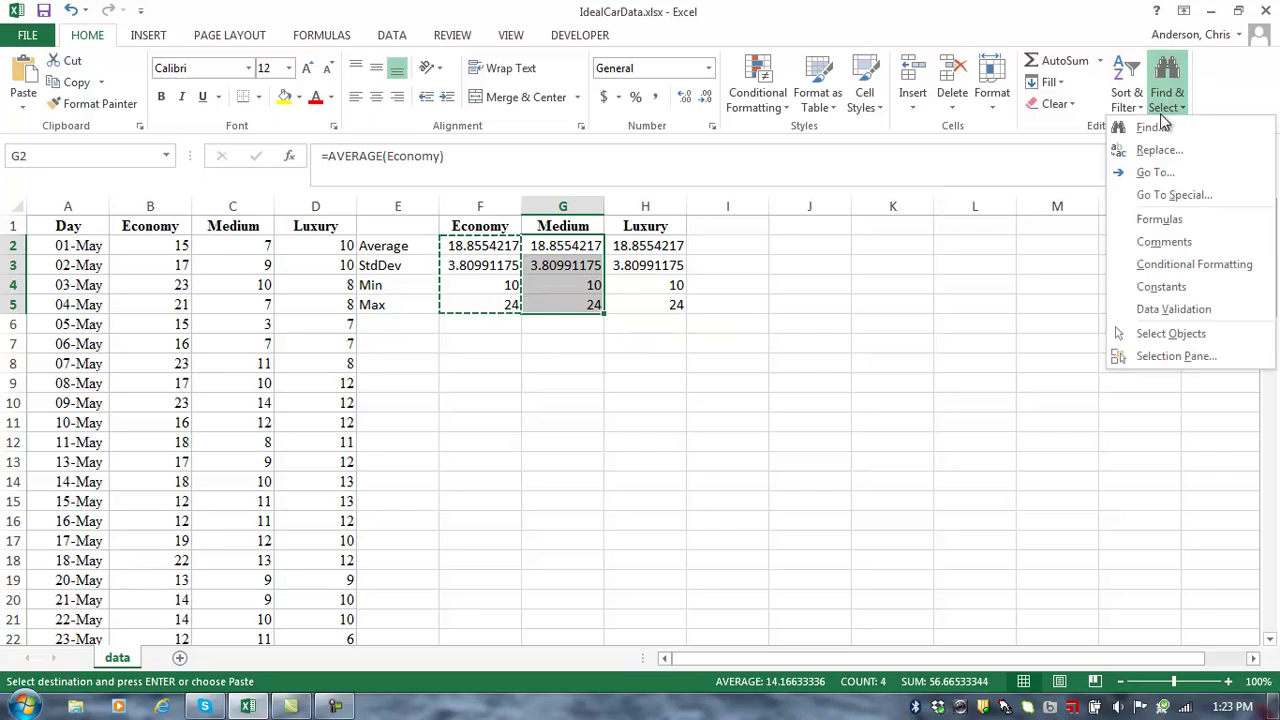
pyautogui.click(1160, 152)
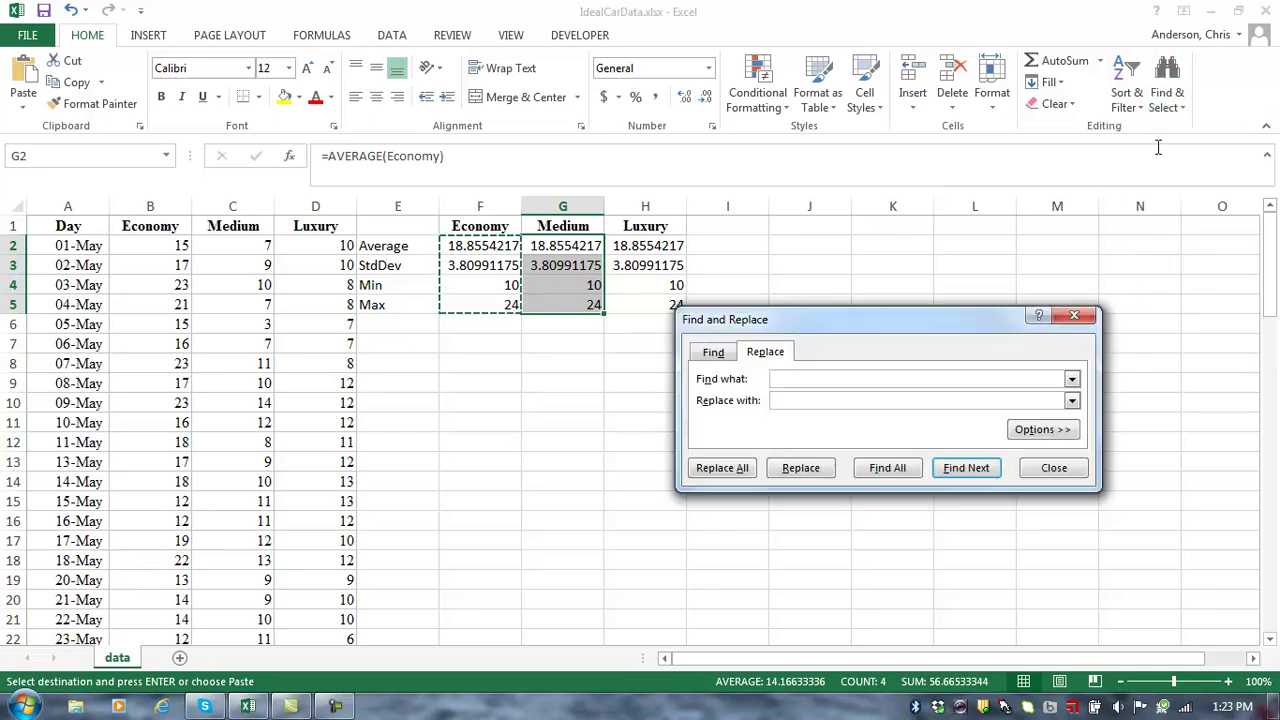
pyautogui.click(767, 356)
pyautogui.click(788, 376)
pyautogui.click(795, 400)
pyautogui.click(800, 468)
pyautogui.click(800, 468)
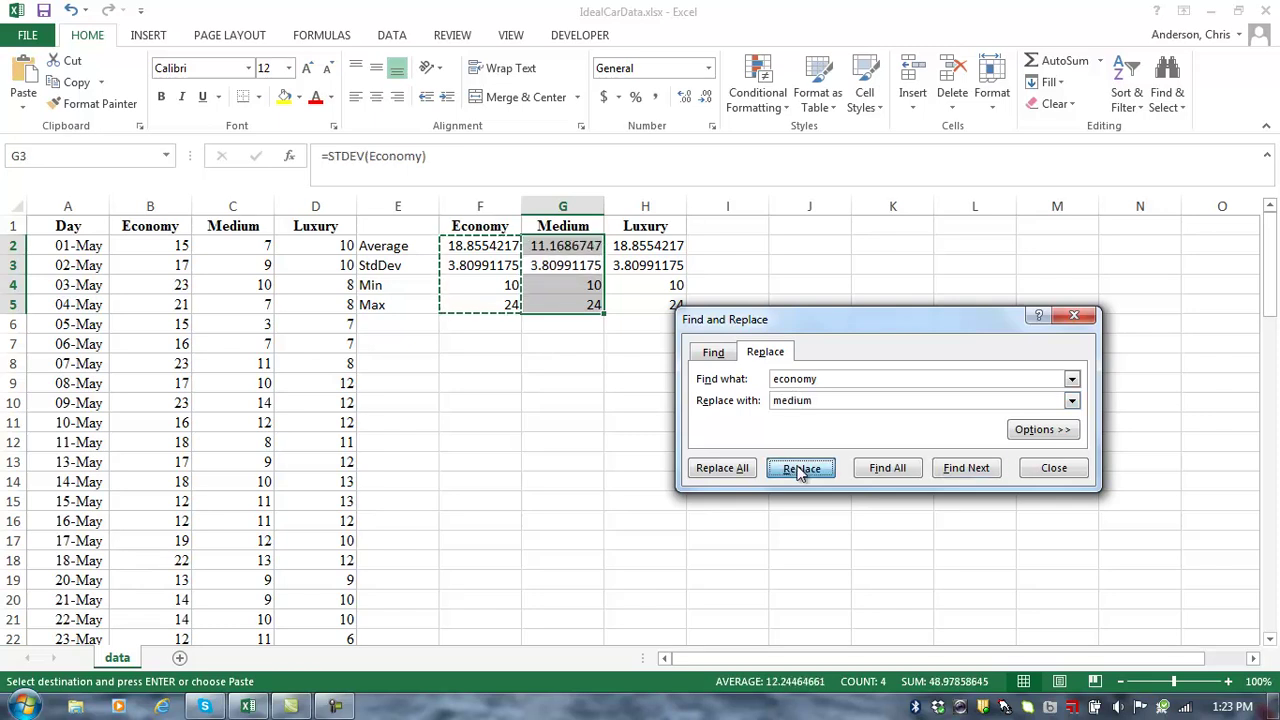
pyautogui.click(800, 468)
pyautogui.click(800, 468)
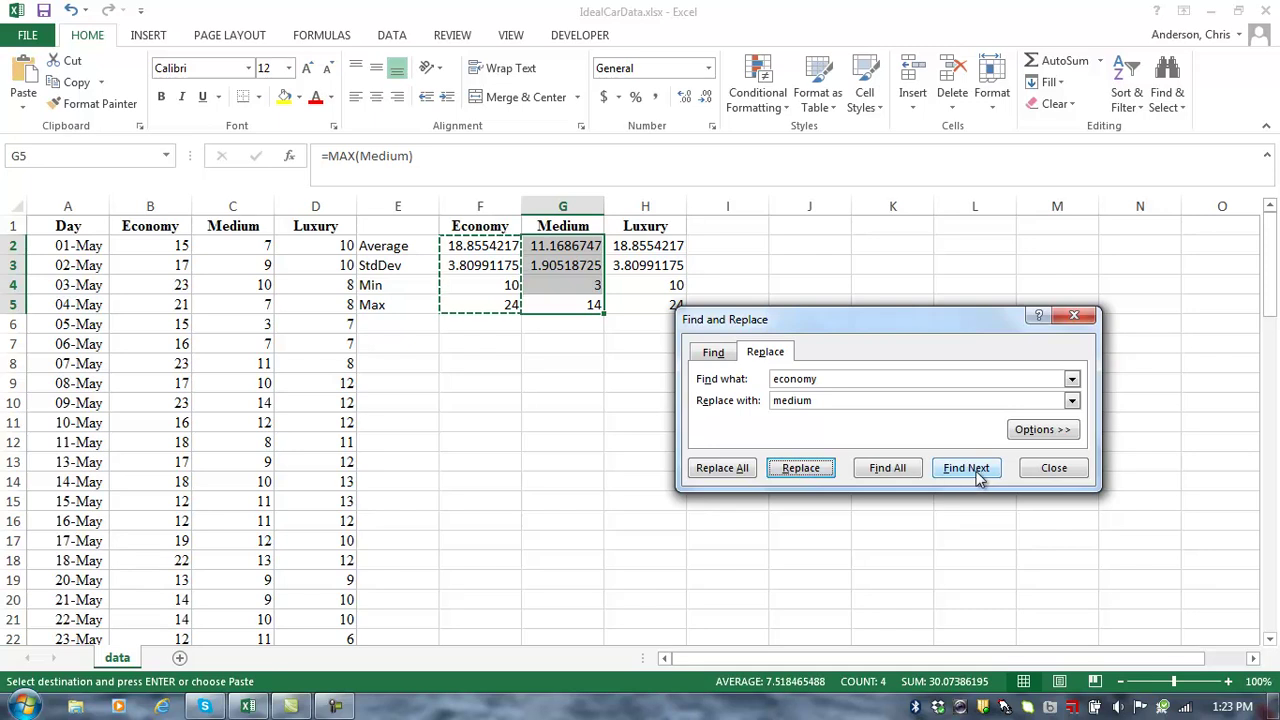
pyautogui.click(1052, 468)
# Replace the name economy with luxury in the four Luxury column formulas, H2:H5.
pyautogui.click(652, 245)
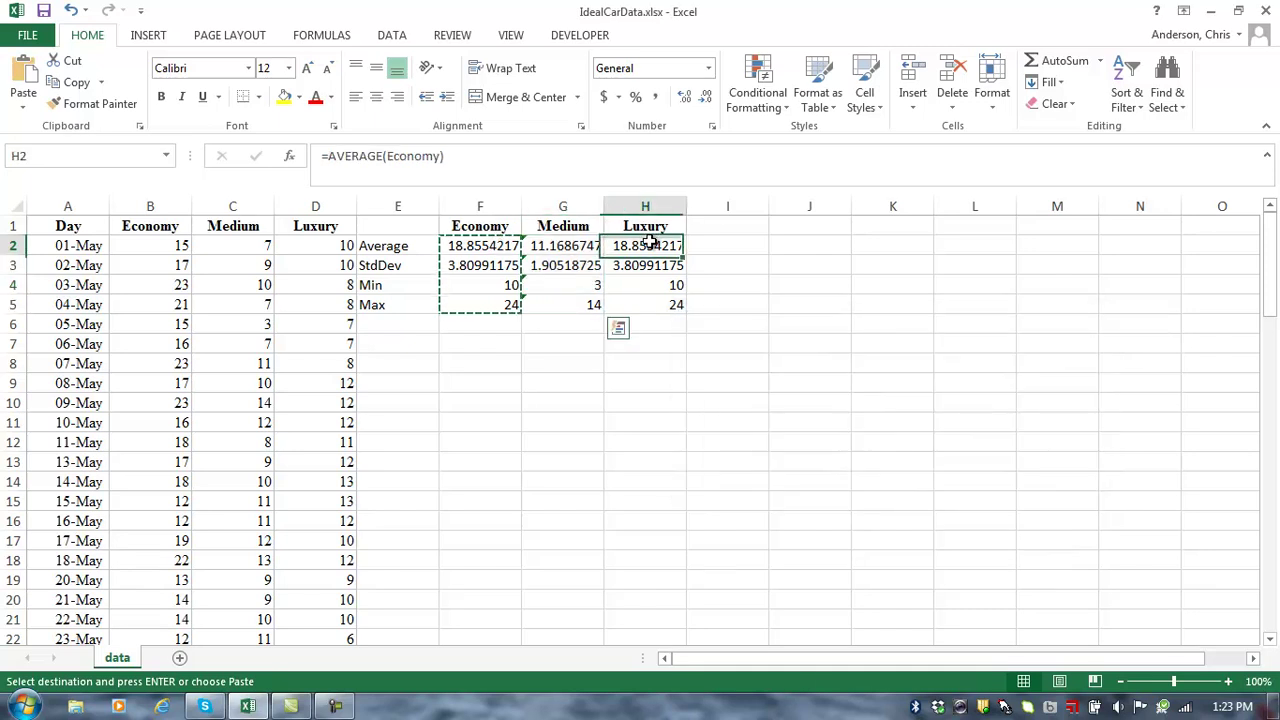
pyautogui.moveTo(650, 242); pyautogui.dragTo(660, 304)
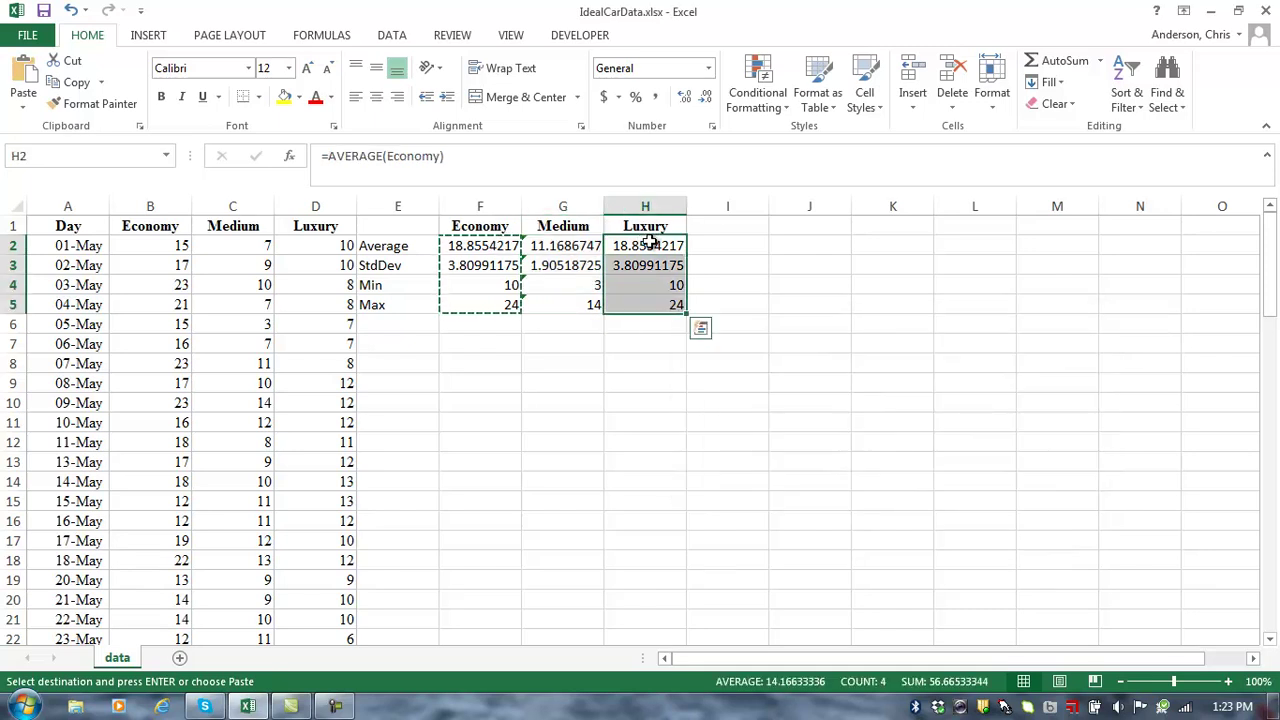
pyautogui.click(1170, 100)
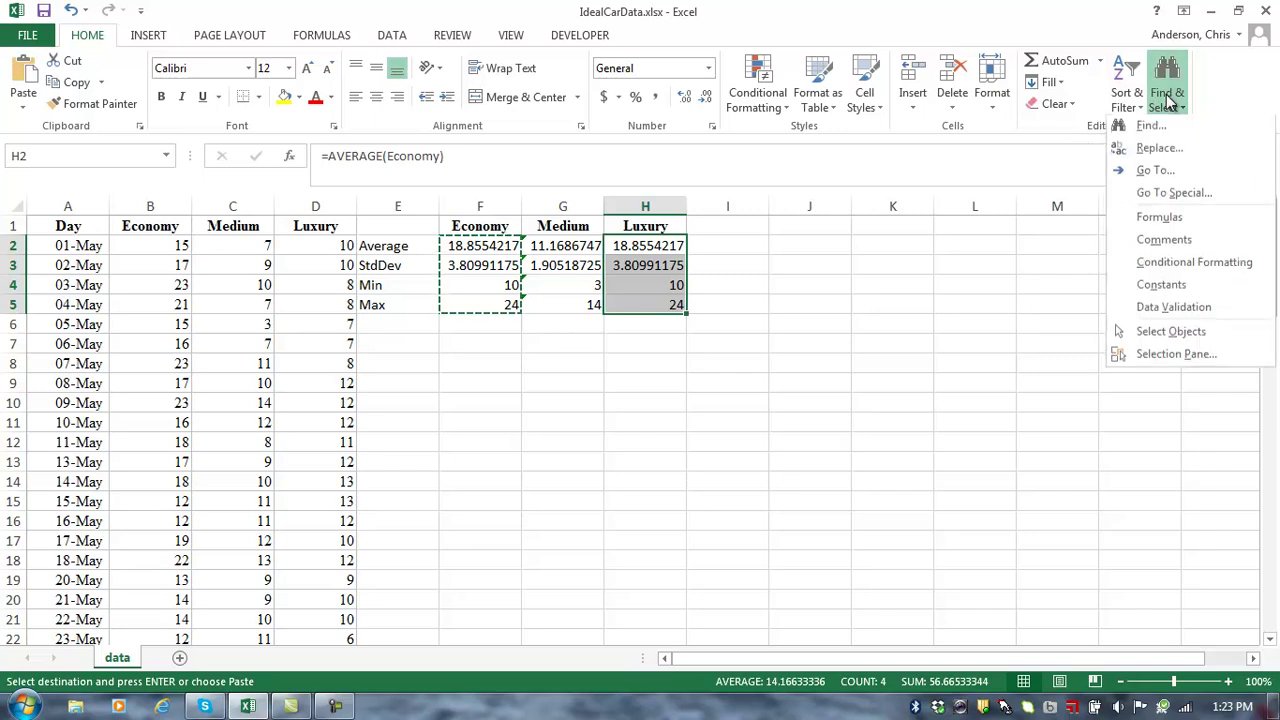
pyautogui.click(1160, 152)
pyautogui.write('luxur')
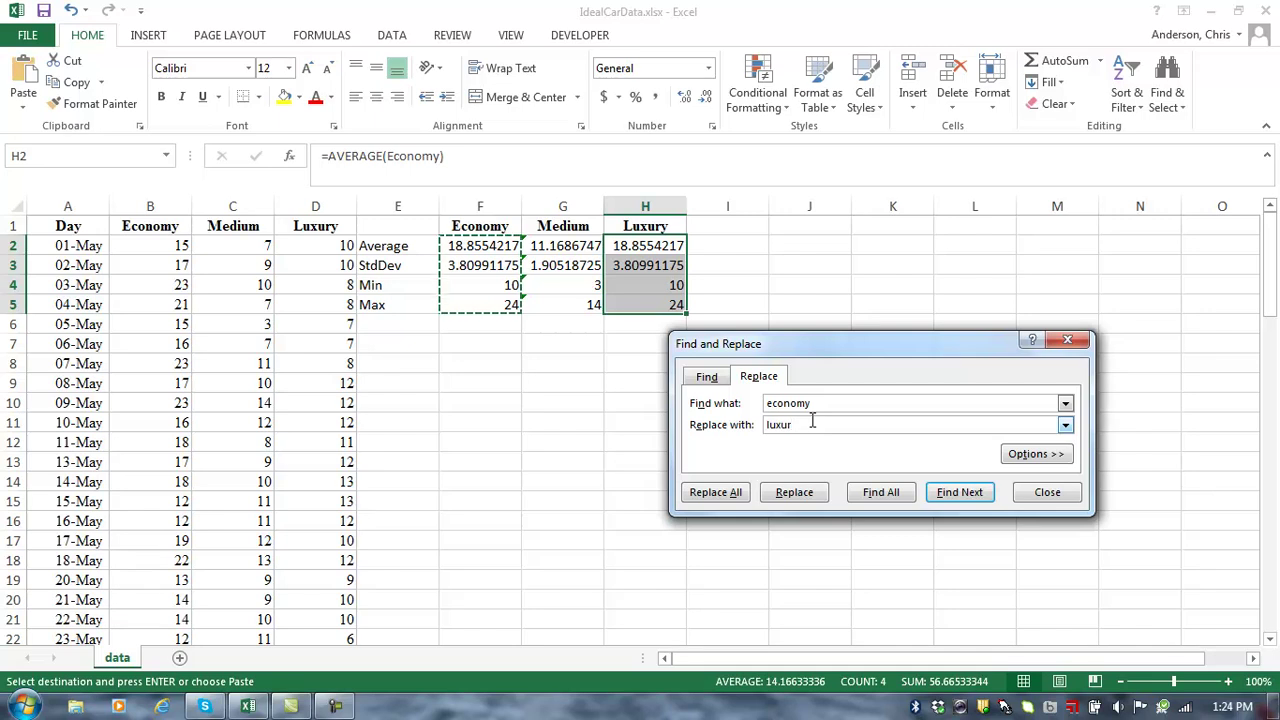
pyautogui.write('y')
pyautogui.click(786, 497)
pyautogui.click(786, 497)
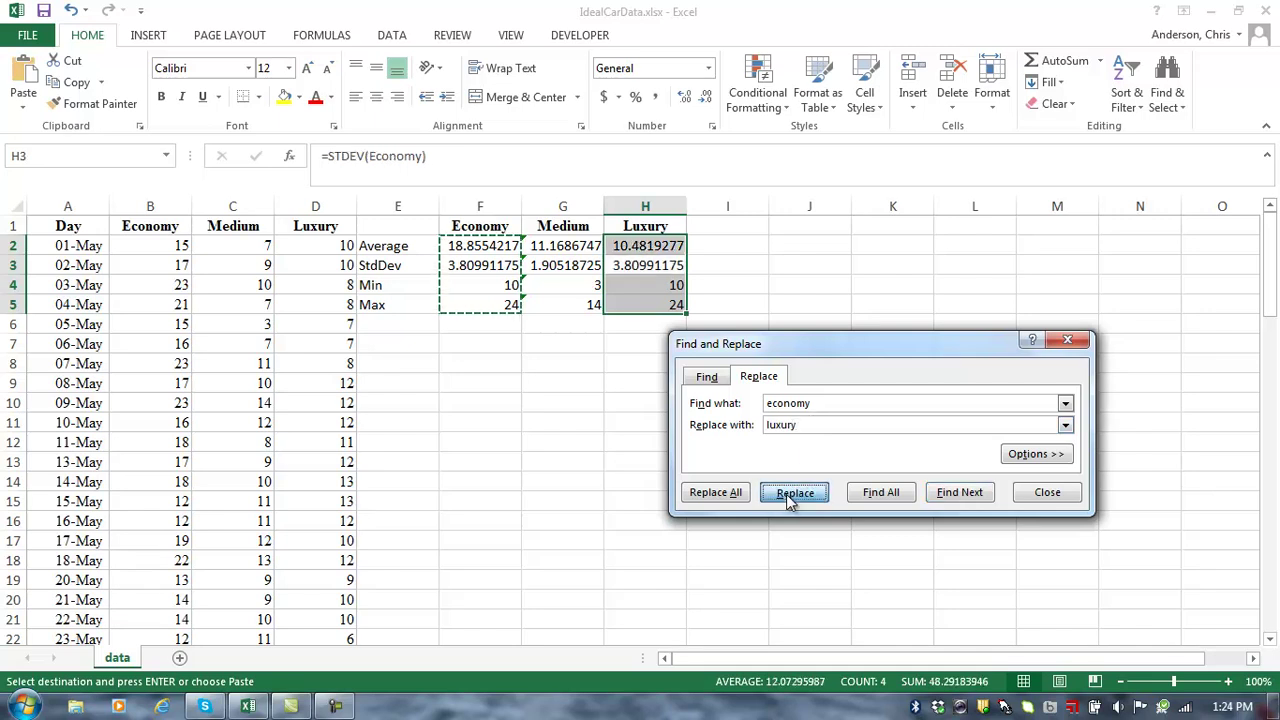
pyautogui.click(790, 497)
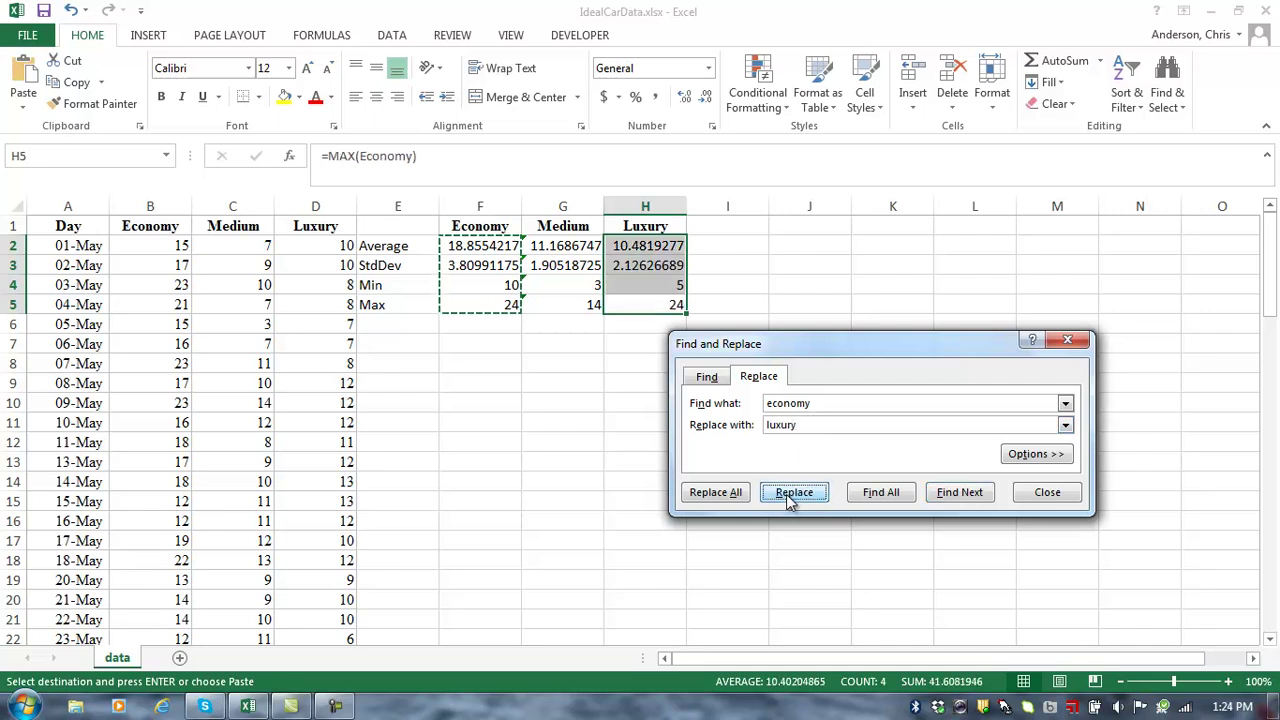
pyautogui.click(790, 497)
pyautogui.click(1047, 492)
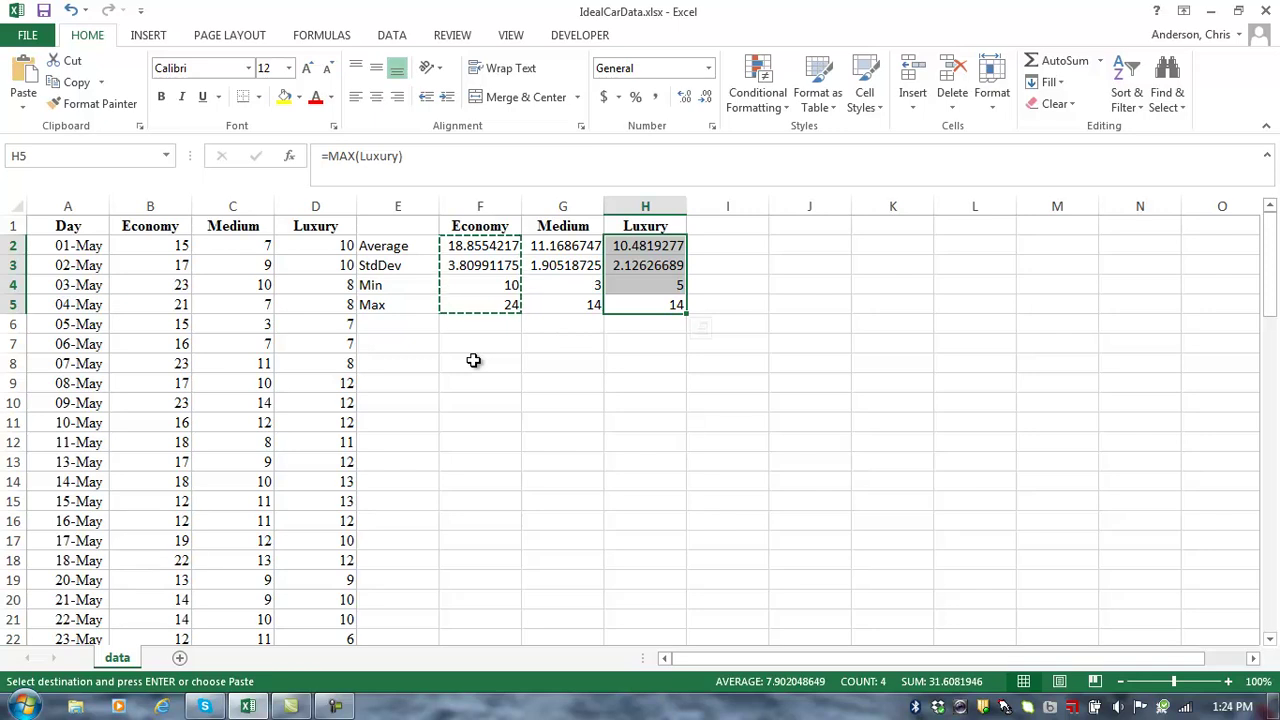
# Add a Bins heading in cell F7 and fill F8:F22 below it with the series 10 to 24 in increments of 1.
pyautogui.click(469, 347)
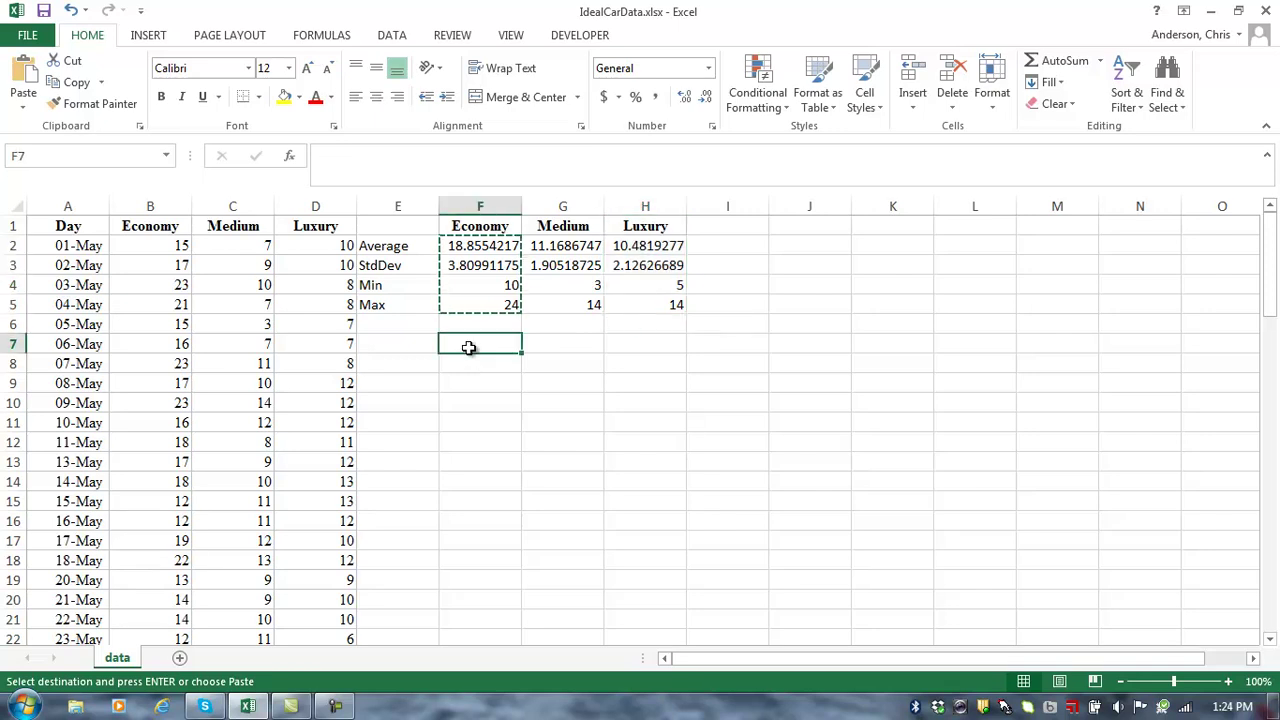
pyautogui.write('Bins')
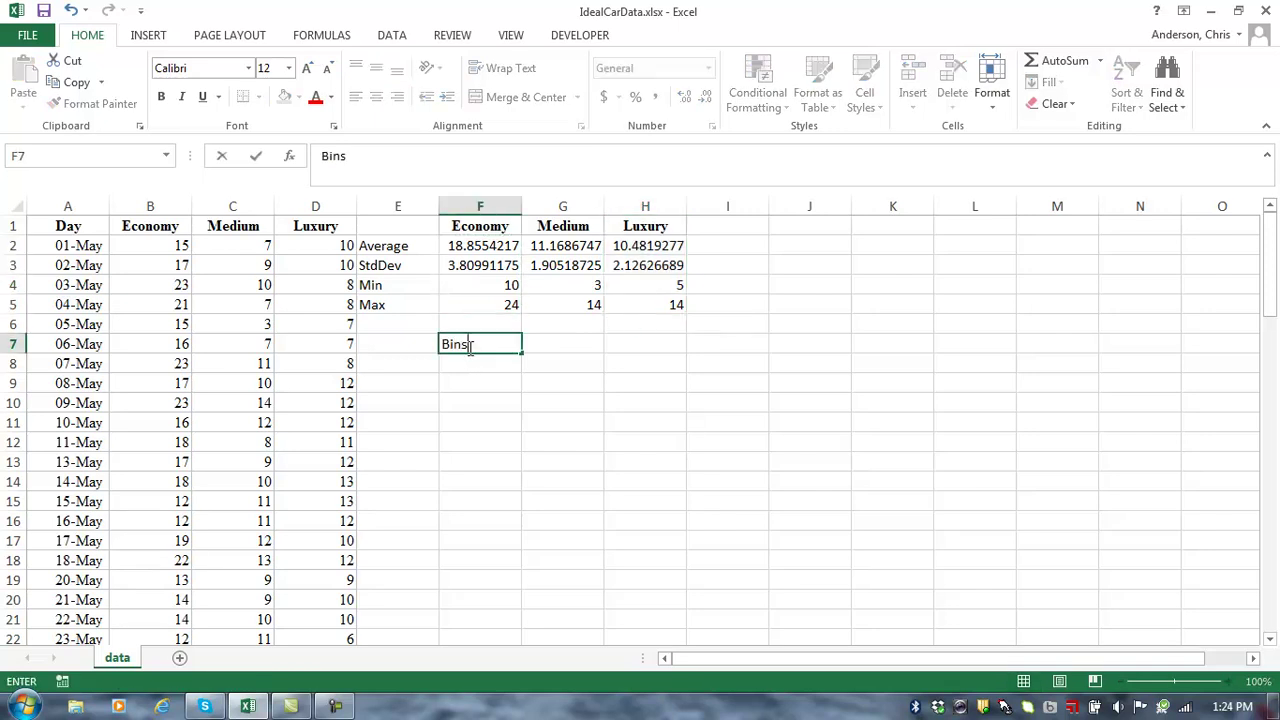
pyautogui.press('Return')
pyautogui.write('10')
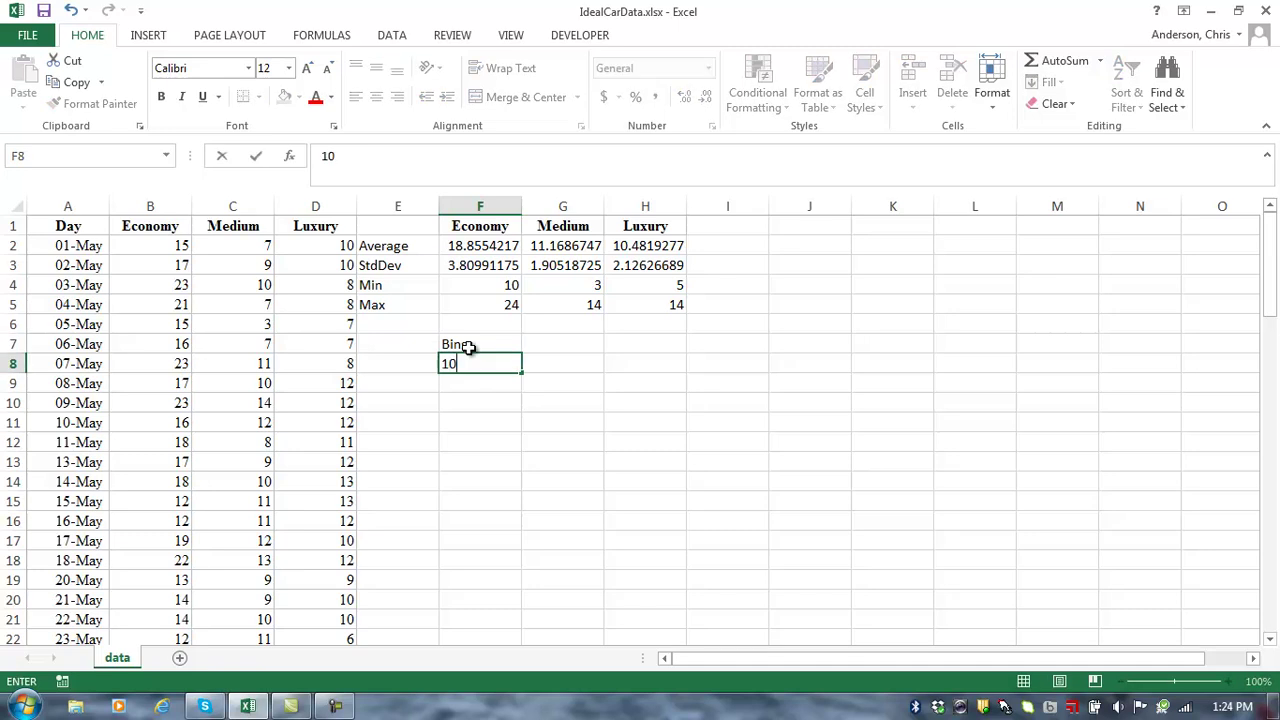
pyautogui.press('Return')
pyautogui.write('11')
pyautogui.press('Up')
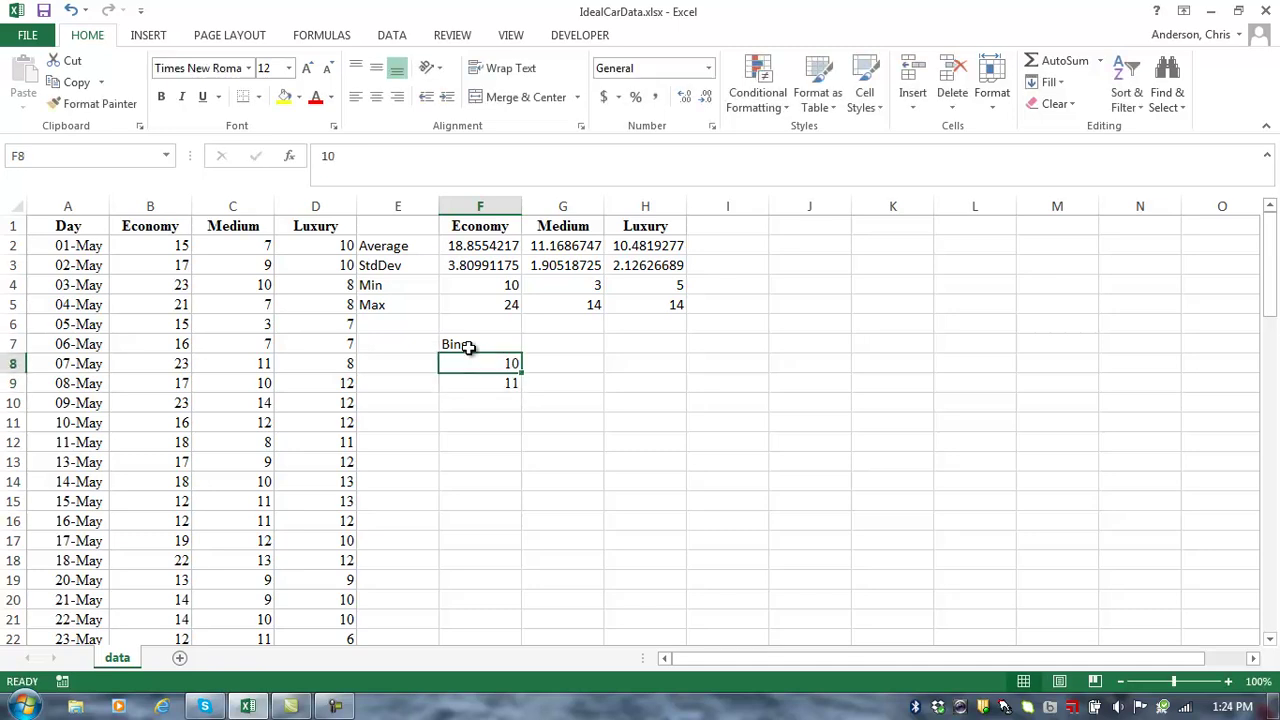
pyautogui.hotkey('shift', 'Down')
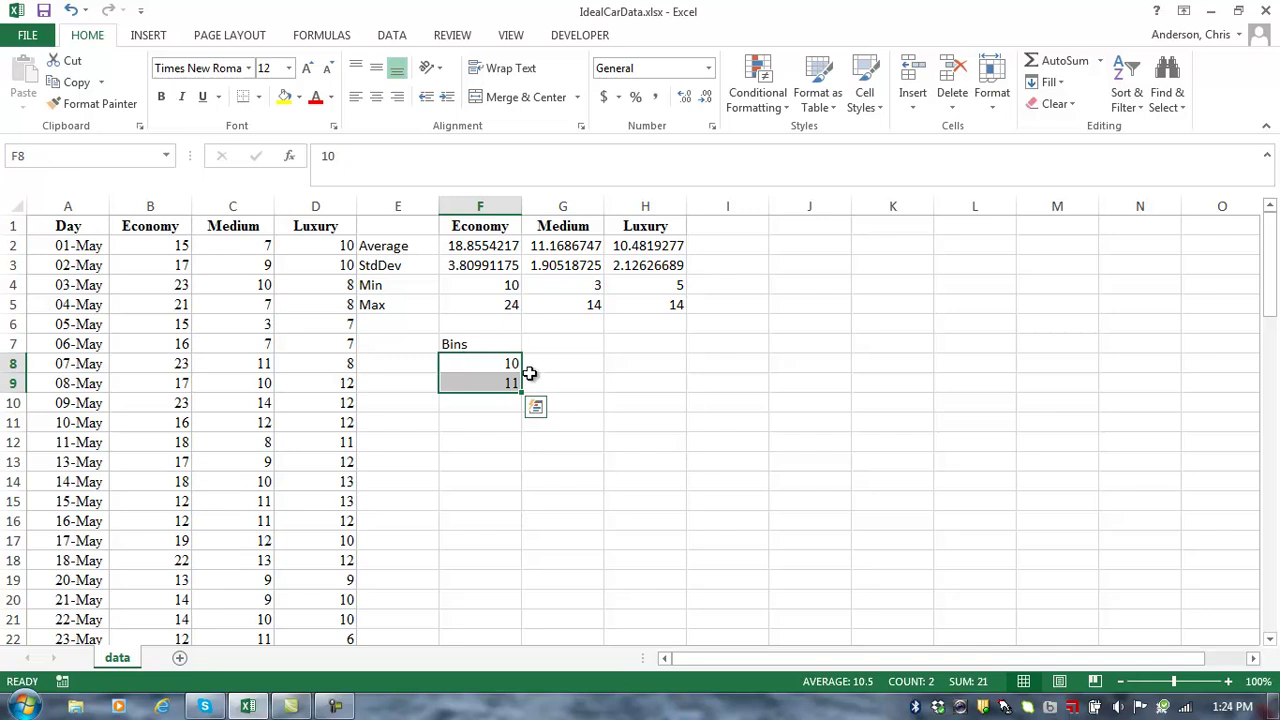
pyautogui.moveTo(521, 393); pyautogui.dragTo(509, 643)
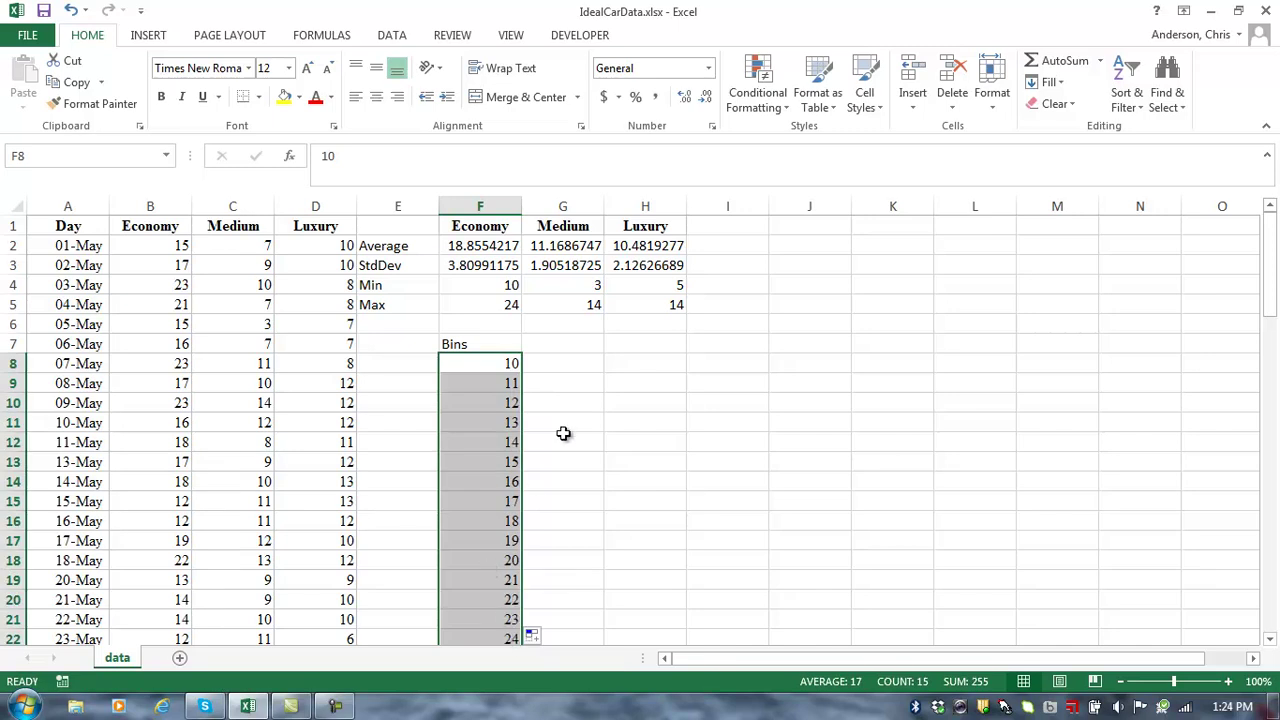
# Enter the heading Frequency in cell G7, beside the Bins heading.
pyautogui.click(546, 346)
pyautogui.write('Fre')
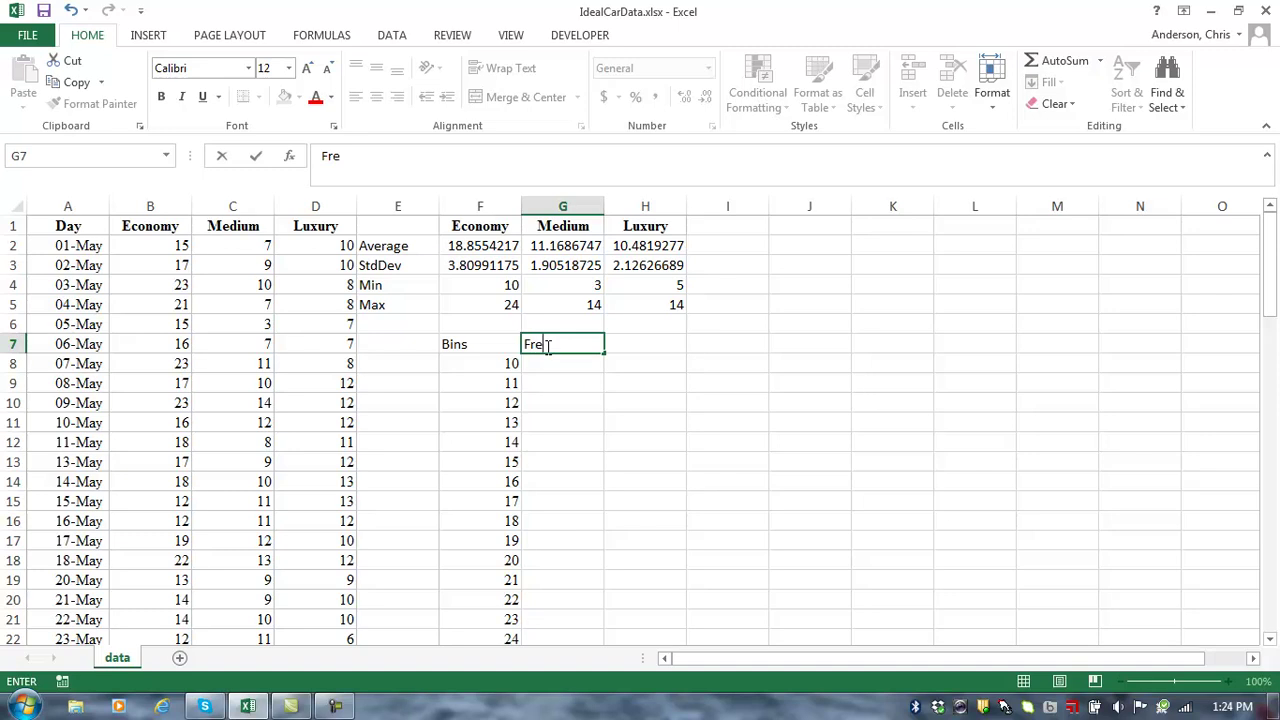
pyautogui.write('quency')
pyautogui.press('Return')
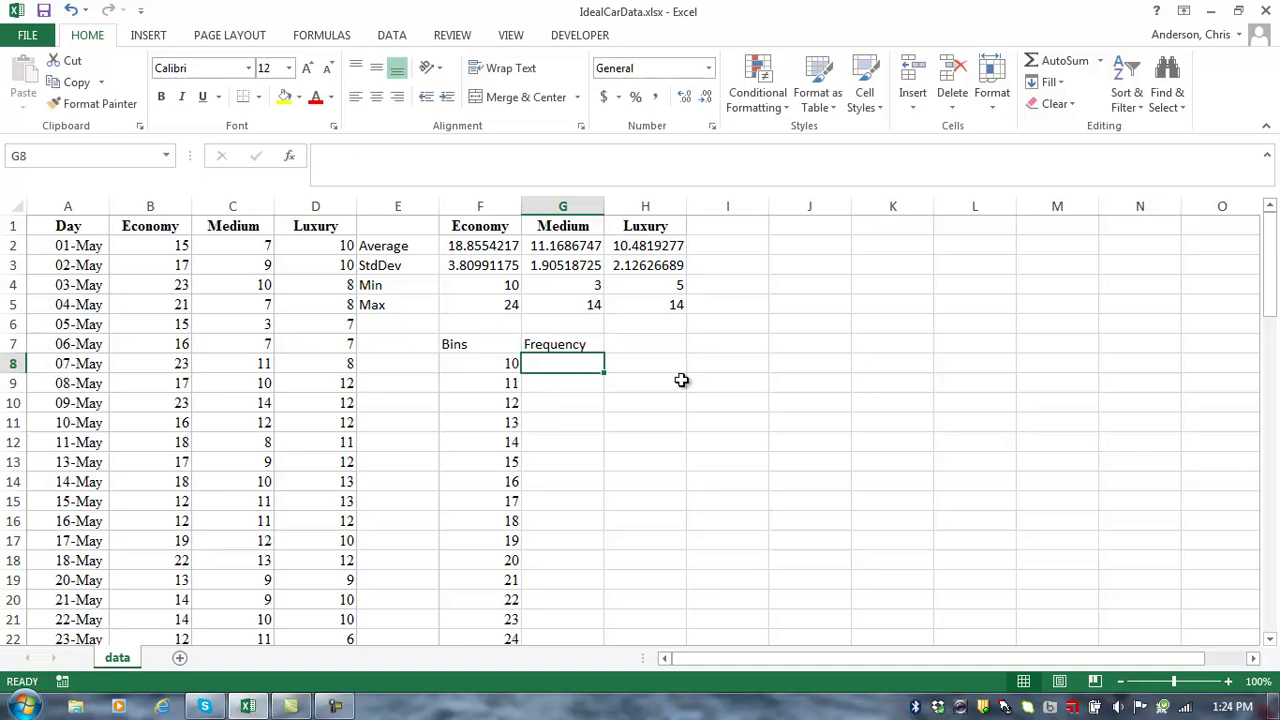
# Count the Economy values per bin by entering the array formula =frequency(economy,F8:F22) across cells G8:G22.
pyautogui.hotkey('shift', 'Down')
pyautogui.hotkey('shift', 'Down')
pyautogui.hotkey('shift', 'Down')
pyautogui.hotkey('shift', 'Down')
pyautogui.hotkey('shift', 'Down')
pyautogui.hotkey('shift', 'Down')
pyautogui.hotkey('shift', 'Down')
pyautogui.hotkey('shift', 'Down')
pyautogui.hotkey('shift', 'Down')
pyautogui.hotkey('shift', 'Down')
pyautogui.hotkey('shift', 'Down')
pyautogui.hotkey('shift', 'Down')
pyautogui.hotkey('shift', 'Down')
pyautogui.hotkey('shift', 'Down')
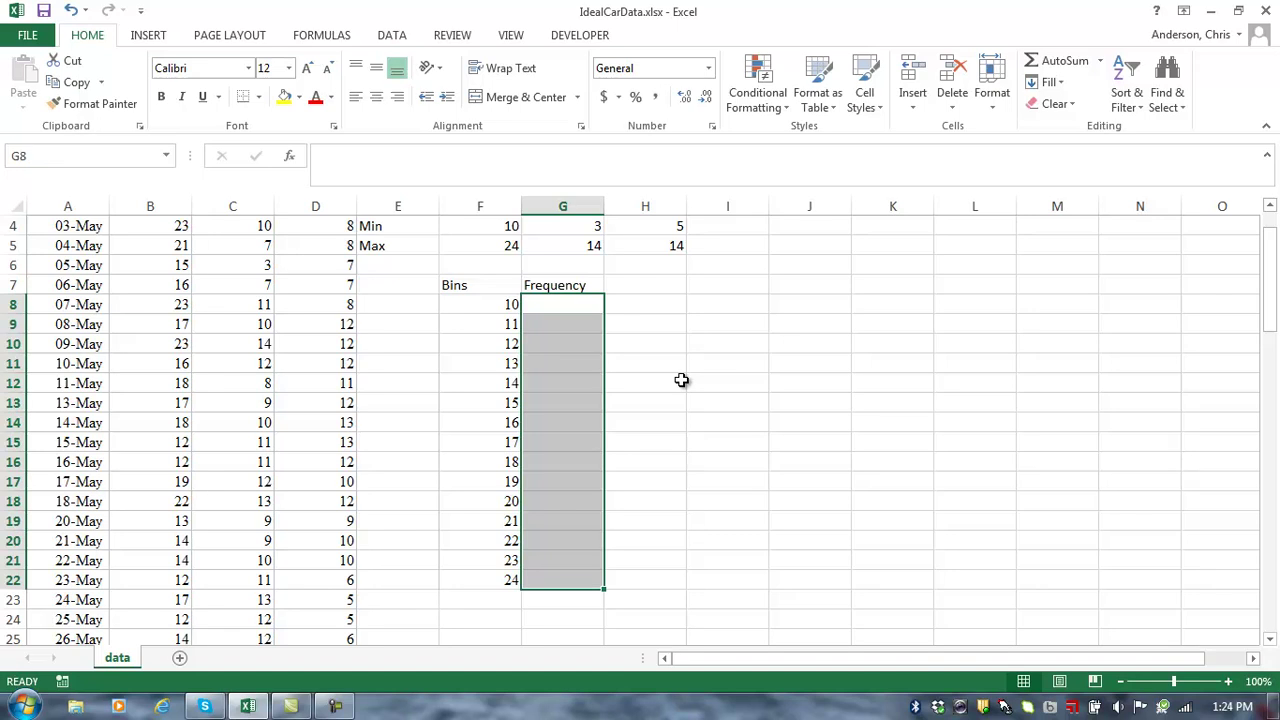
pyautogui.write('=')
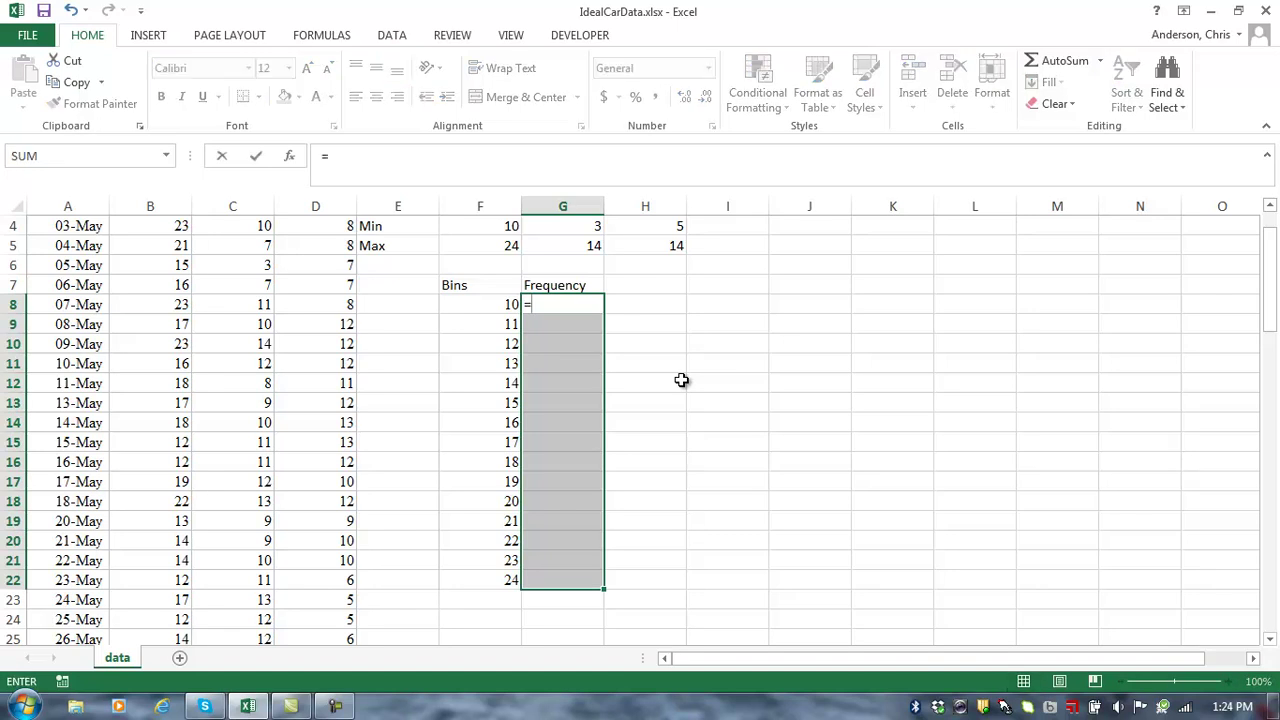
pyautogui.write('freque')
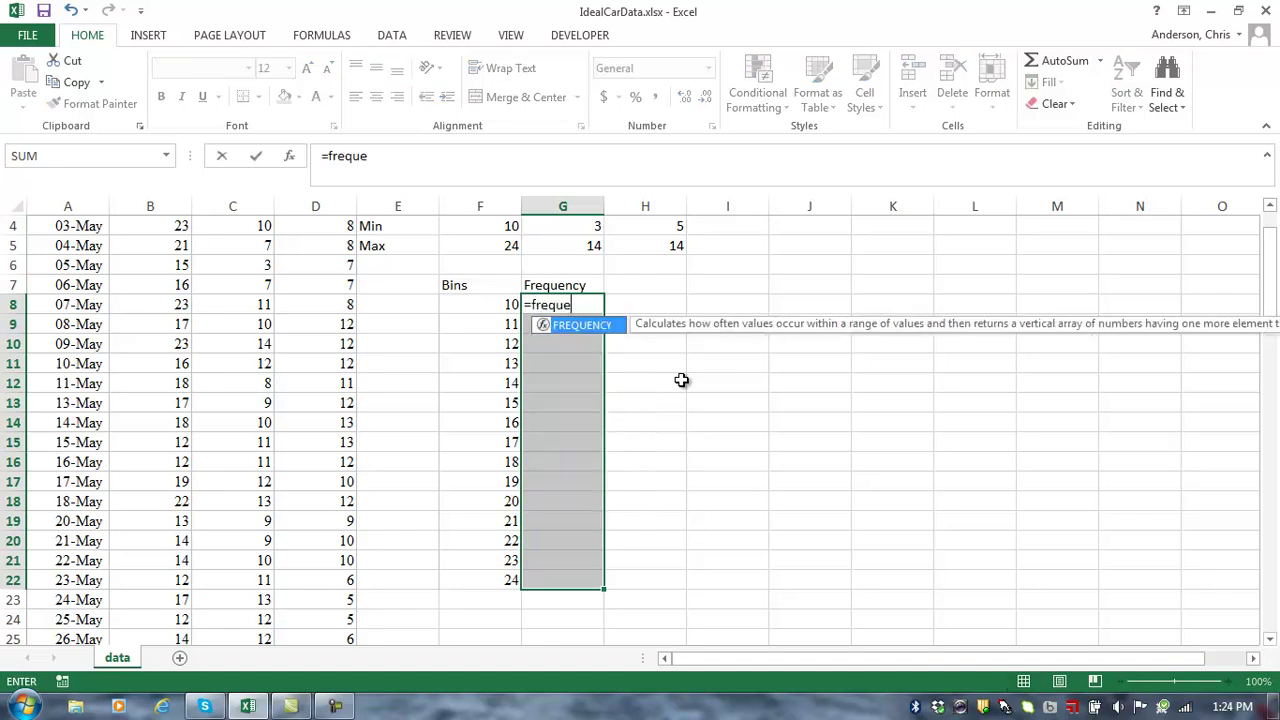
pyautogui.write('ncy(')
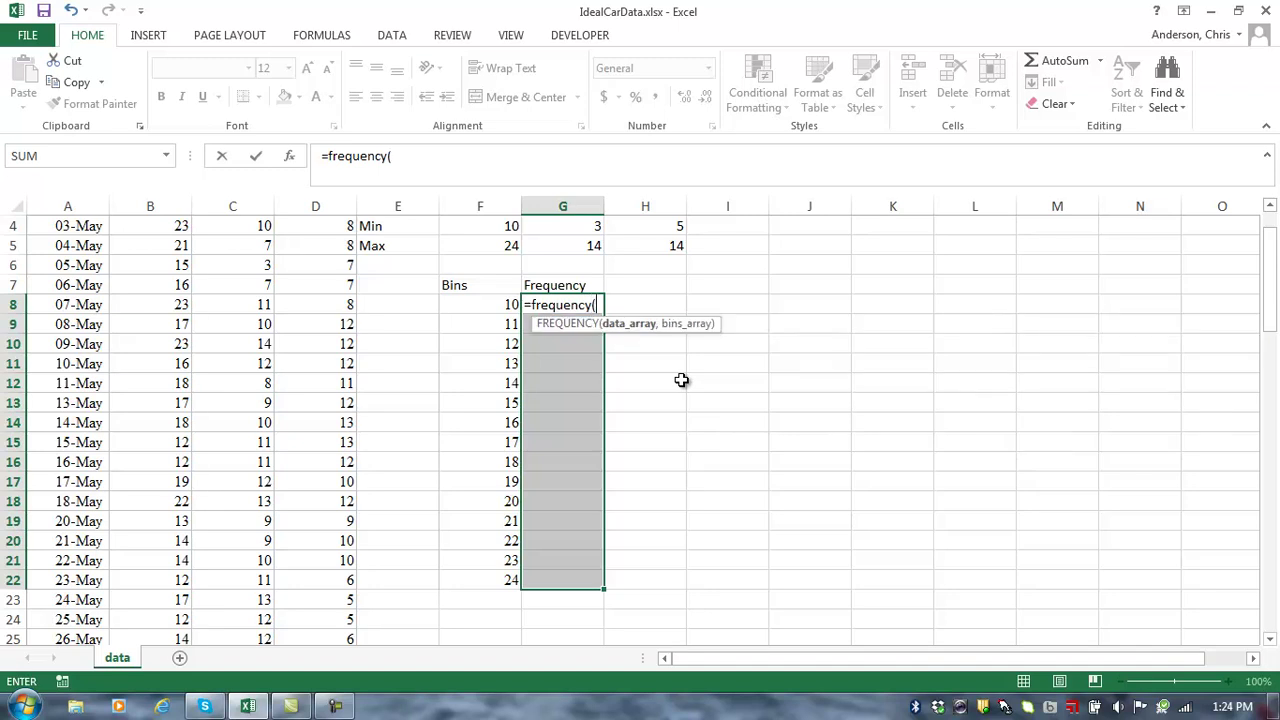
pyautogui.write('e')
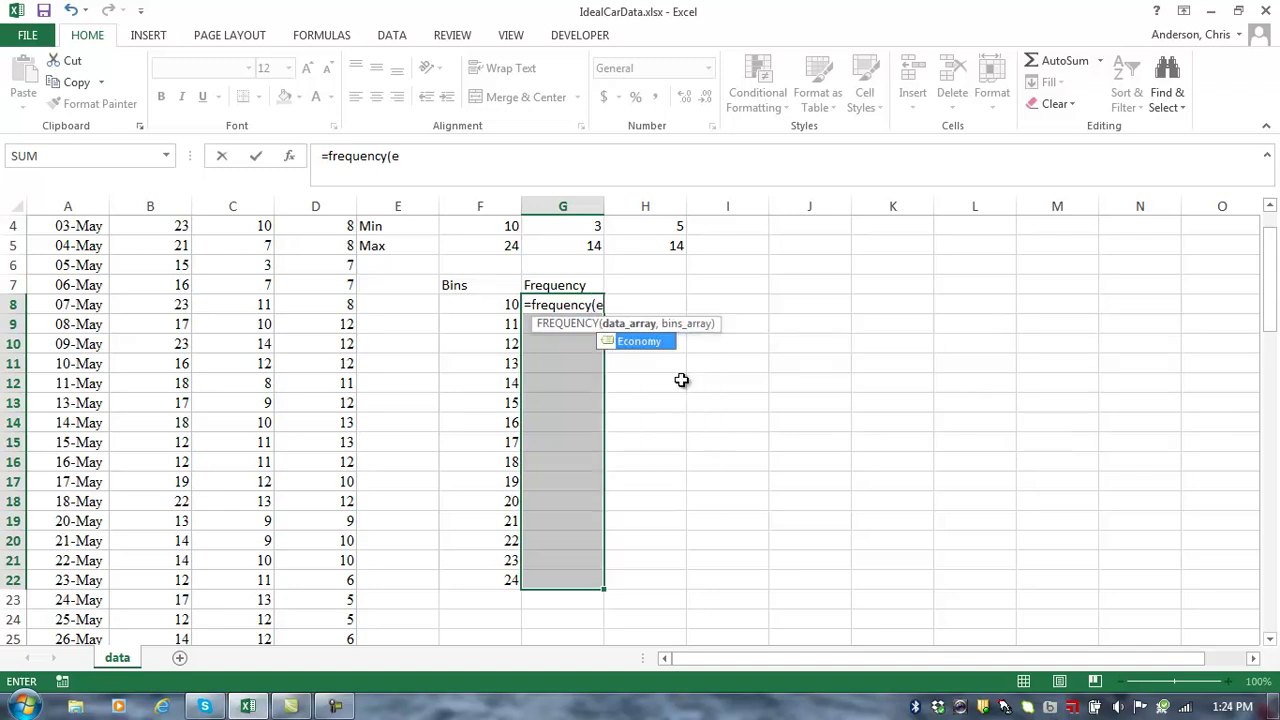
pyautogui.write('conomy')
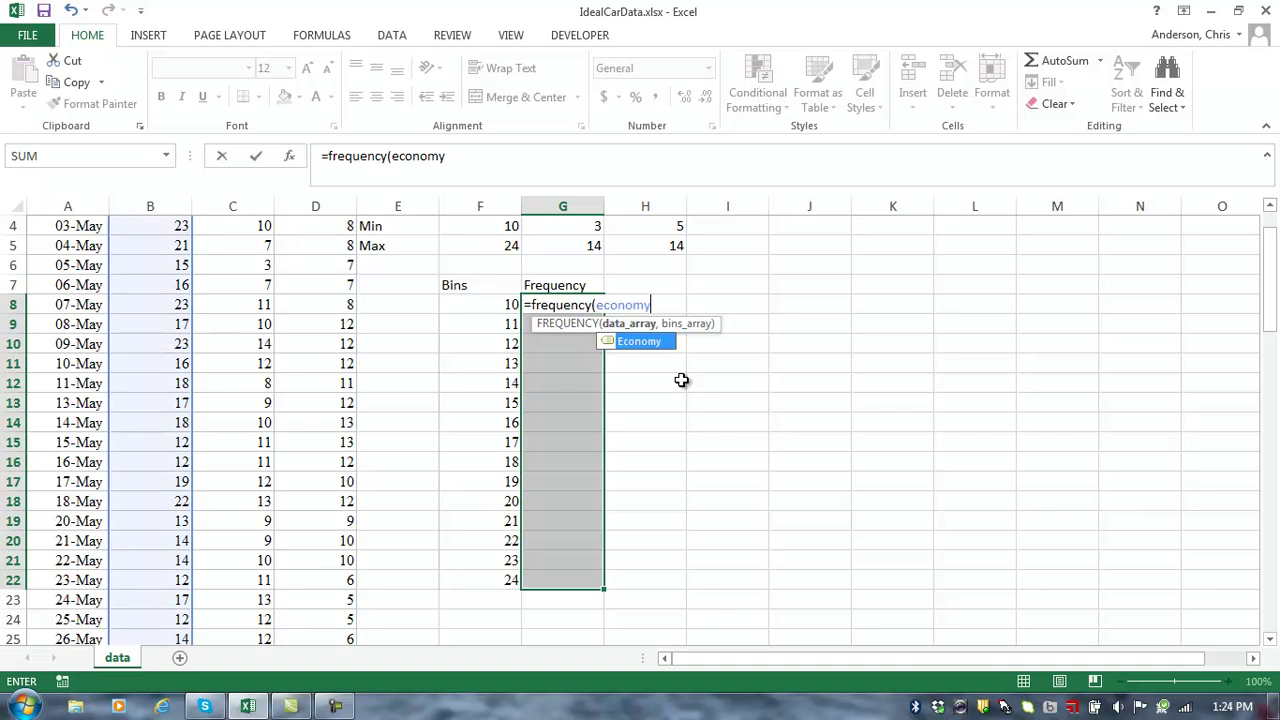
pyautogui.write(',')
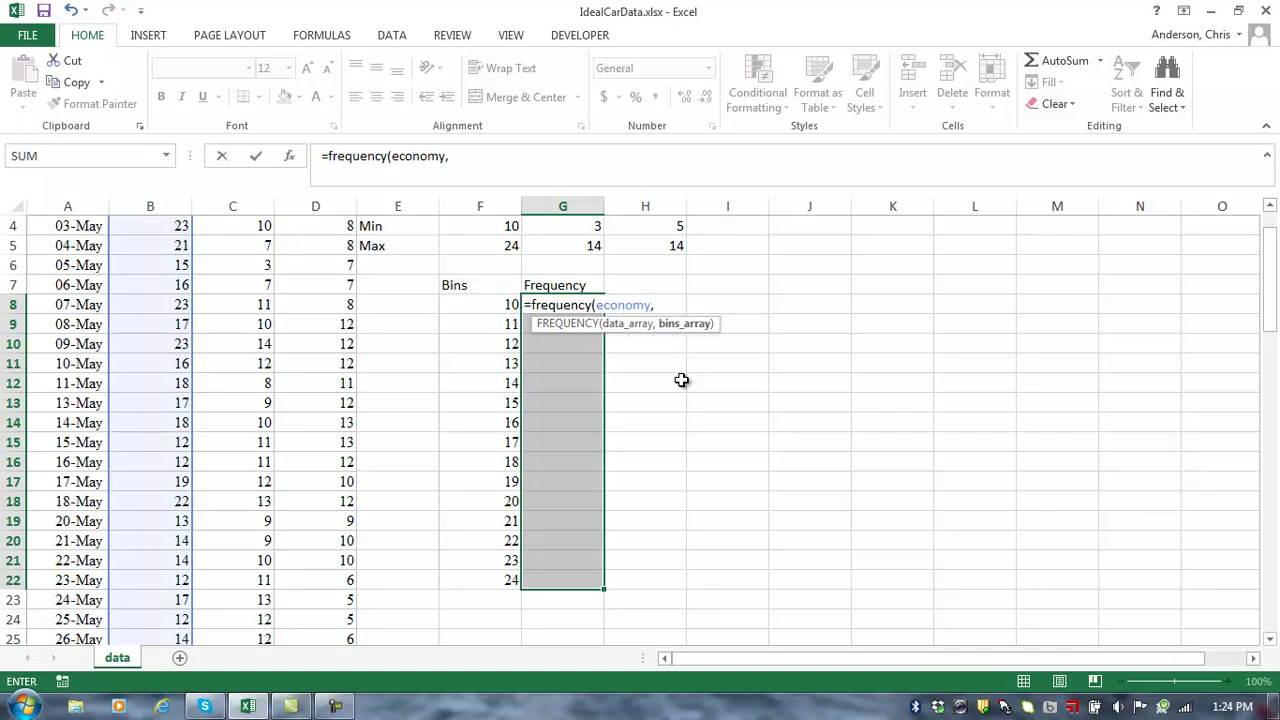
pyautogui.click(459, 302)
pyautogui.hotkey('ctrl', 'shift', 'Down')
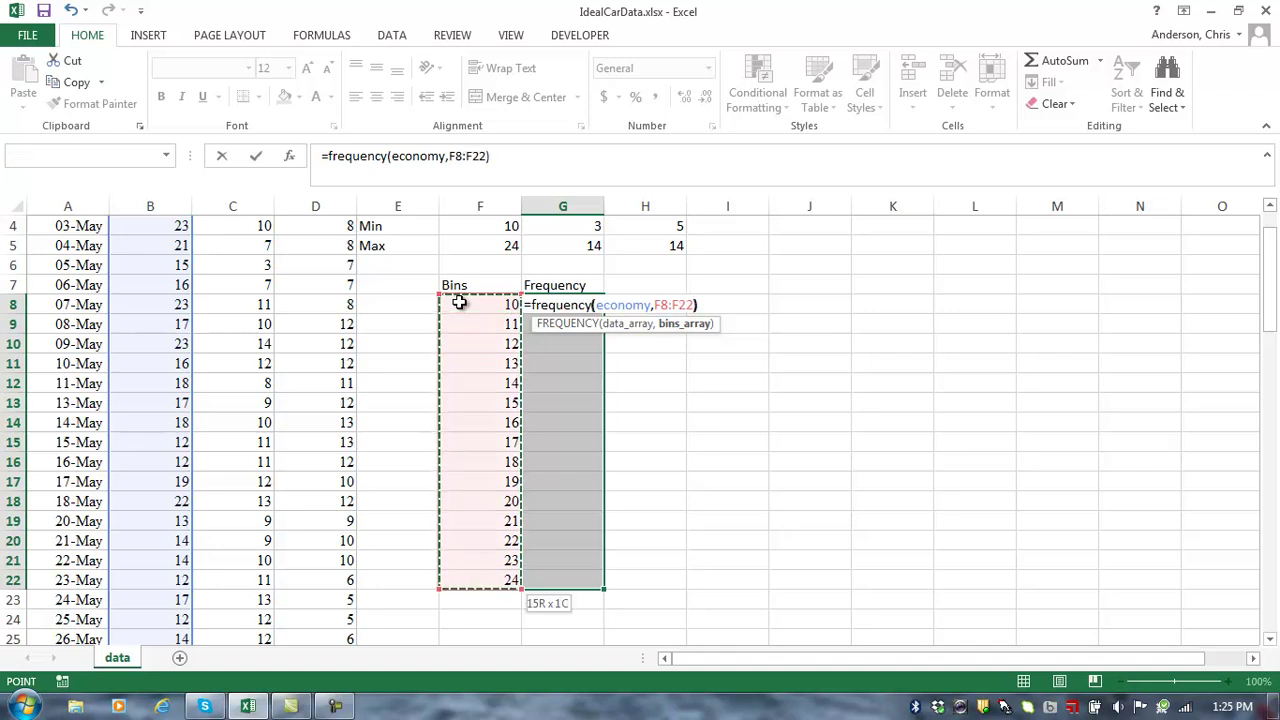
pyautogui.write(')')
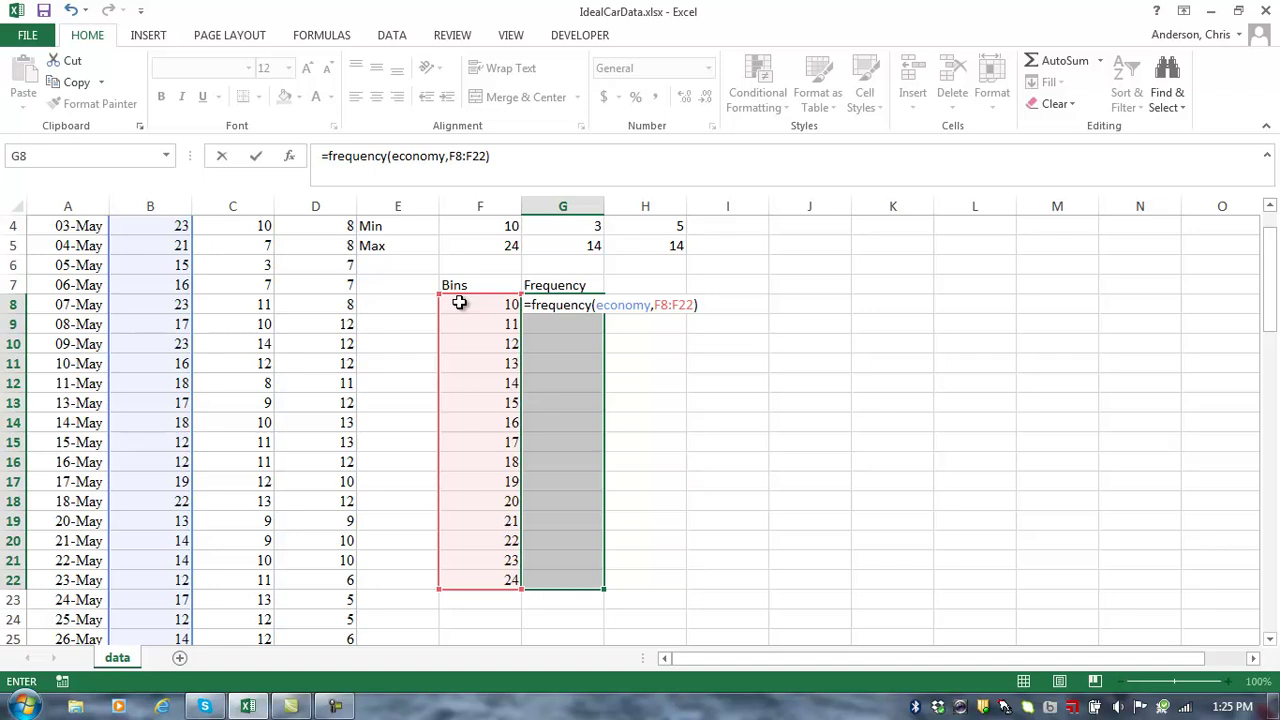
pyautogui.hotkey('ctrl', 'shift', 'Return')
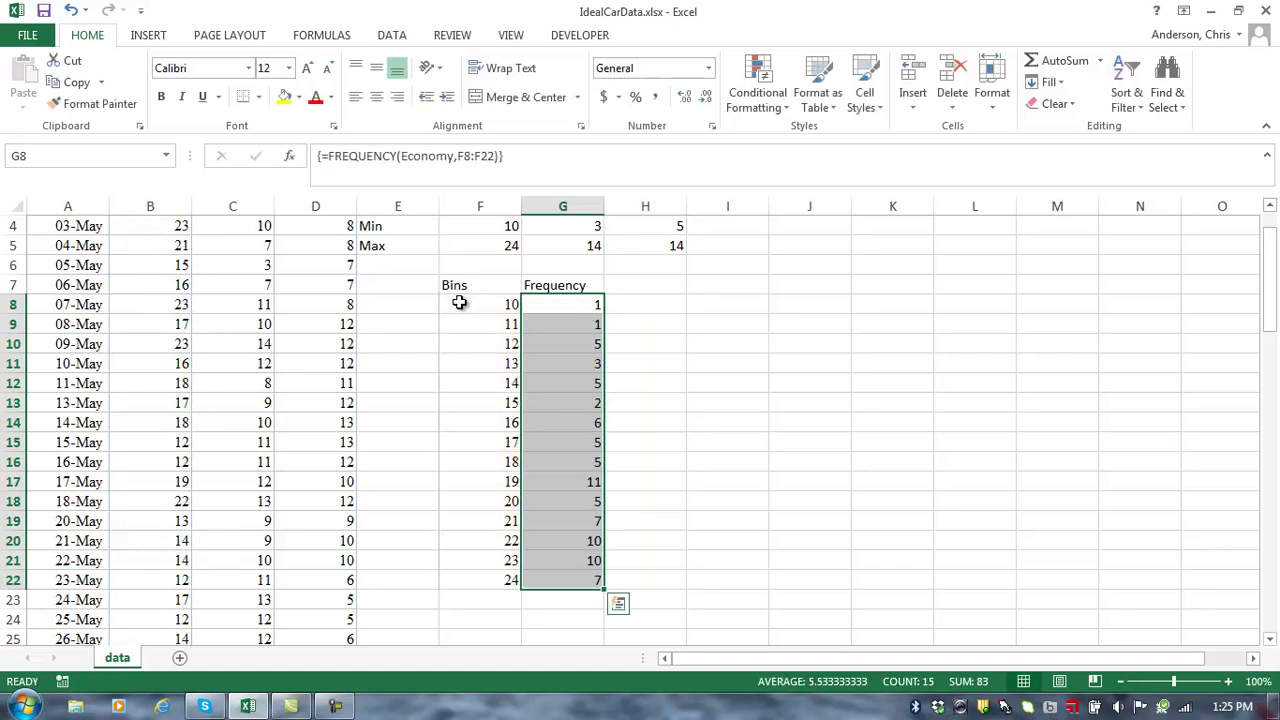
# Count the Economy values equal to each bin by entering =countif(economy,F8) in H8 and filling it down to H22.
pyautogui.press('Right')
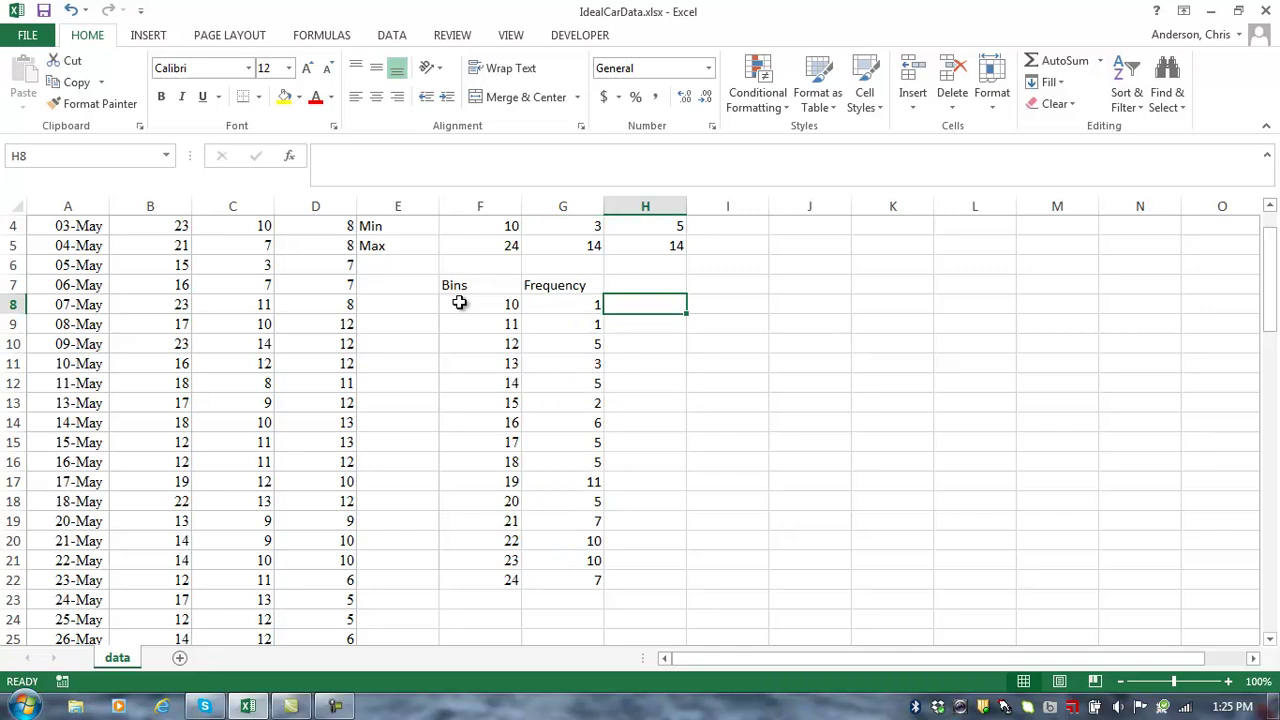
pyautogui.write('=cou')
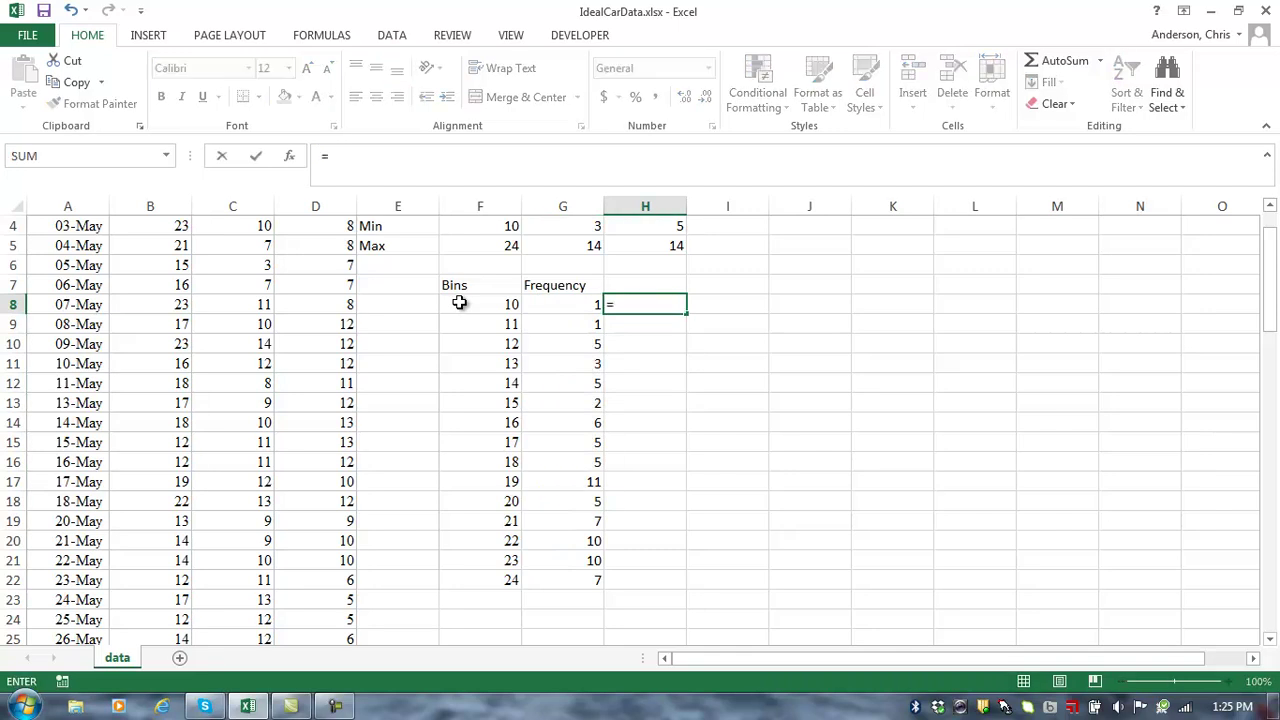
pyautogui.write('if')
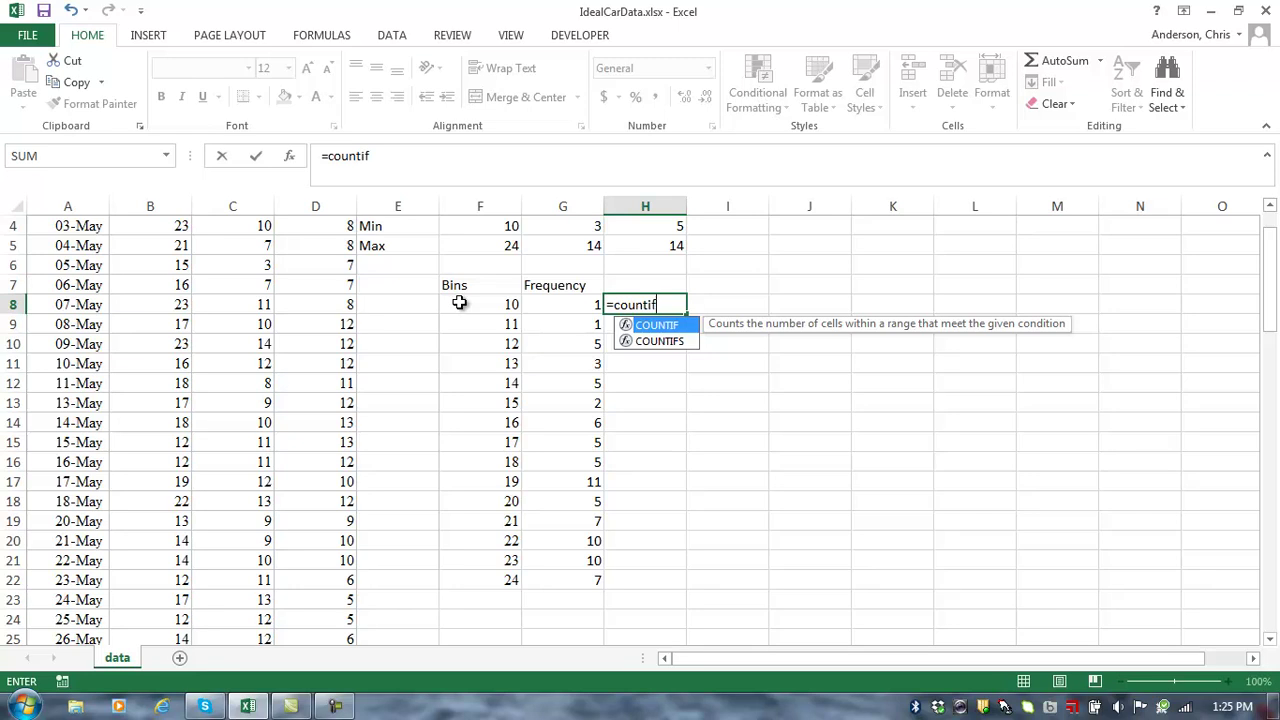
pyautogui.write('(e')
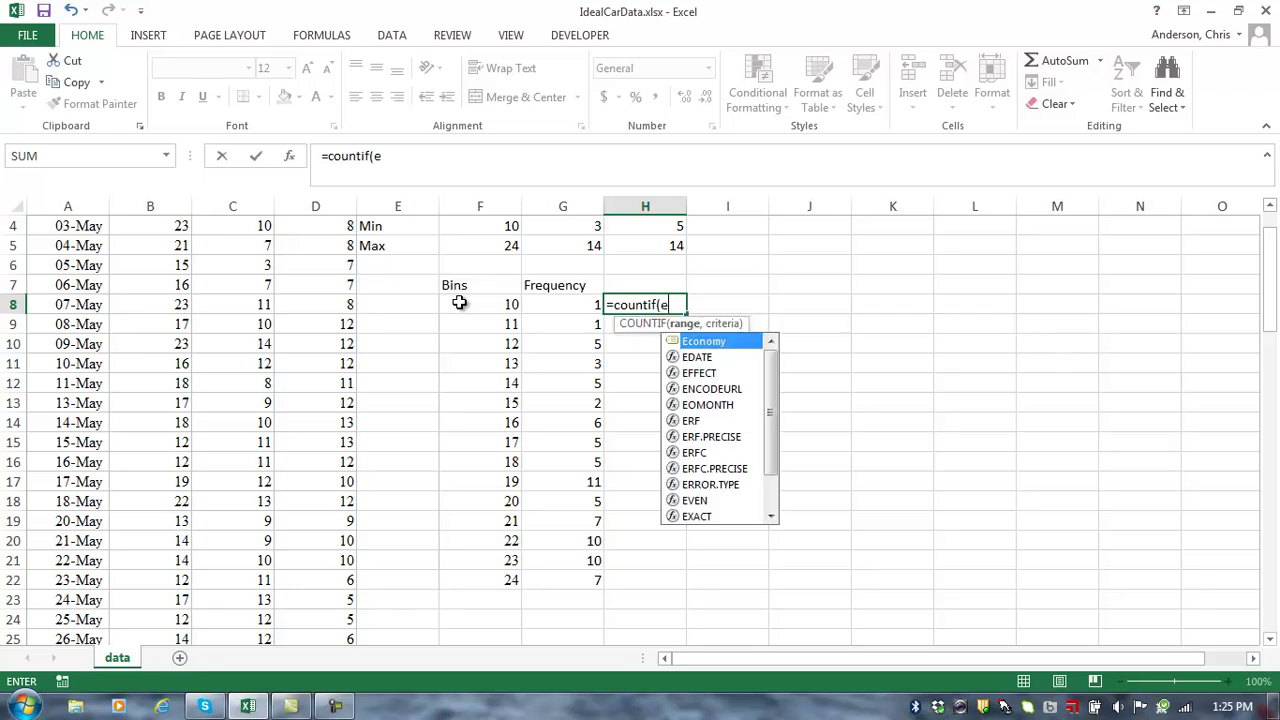
pyautogui.write('conomy')
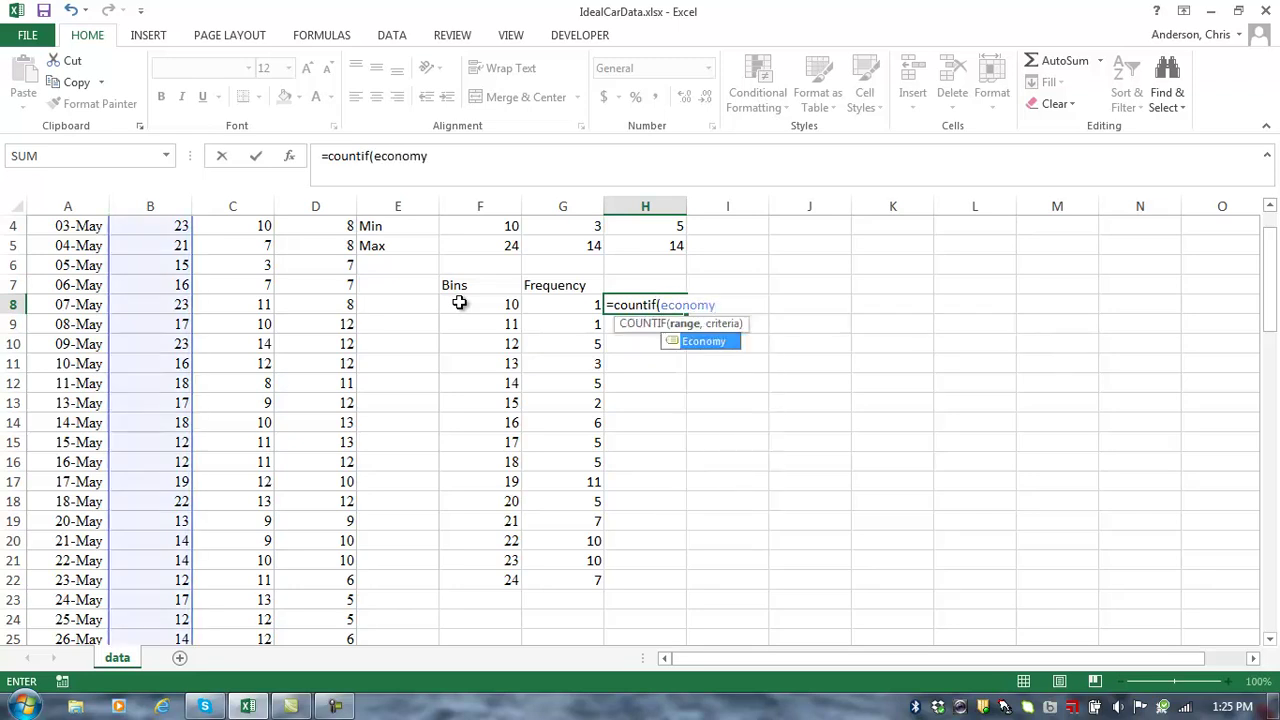
pyautogui.write(',')
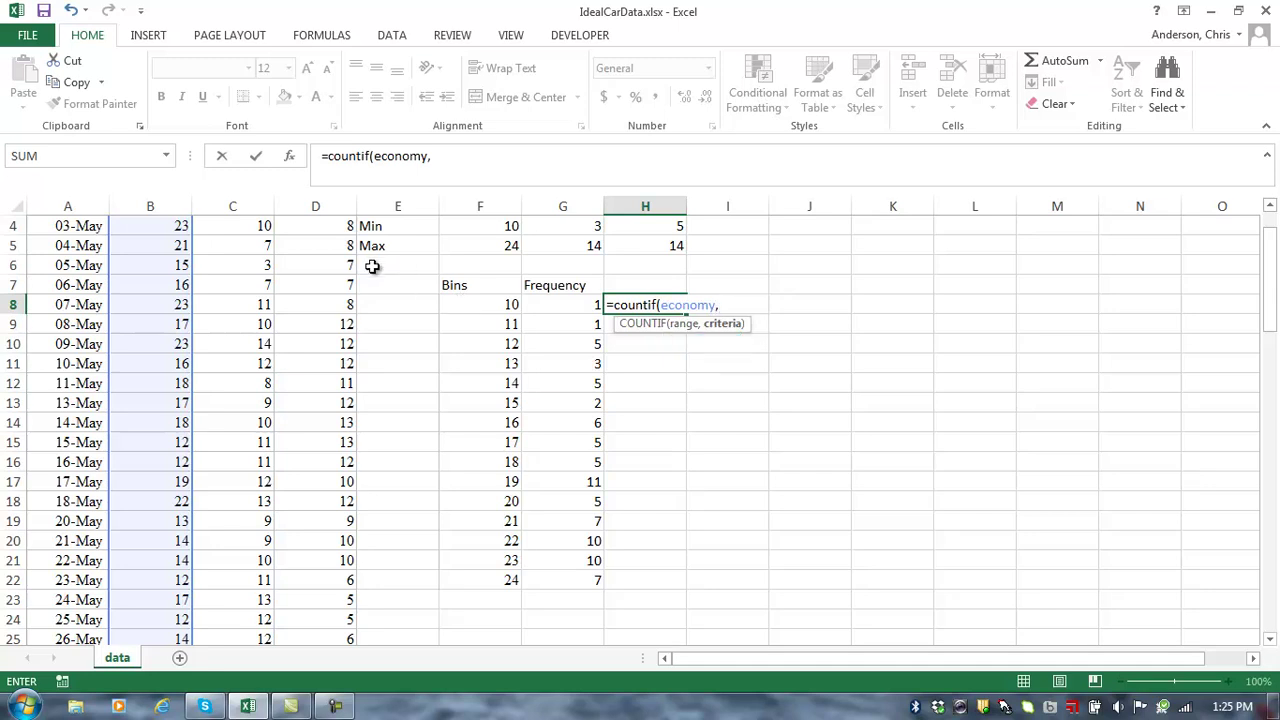
pyautogui.click(492, 304)
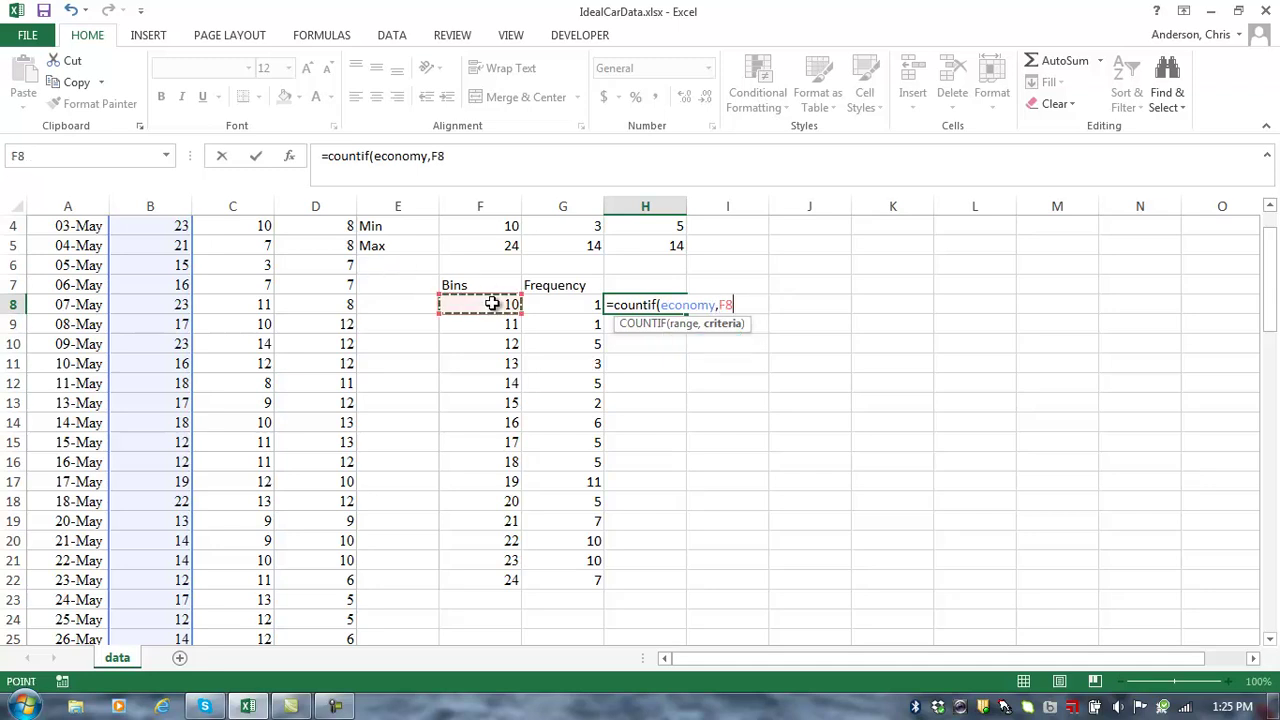
pyautogui.press('Return')
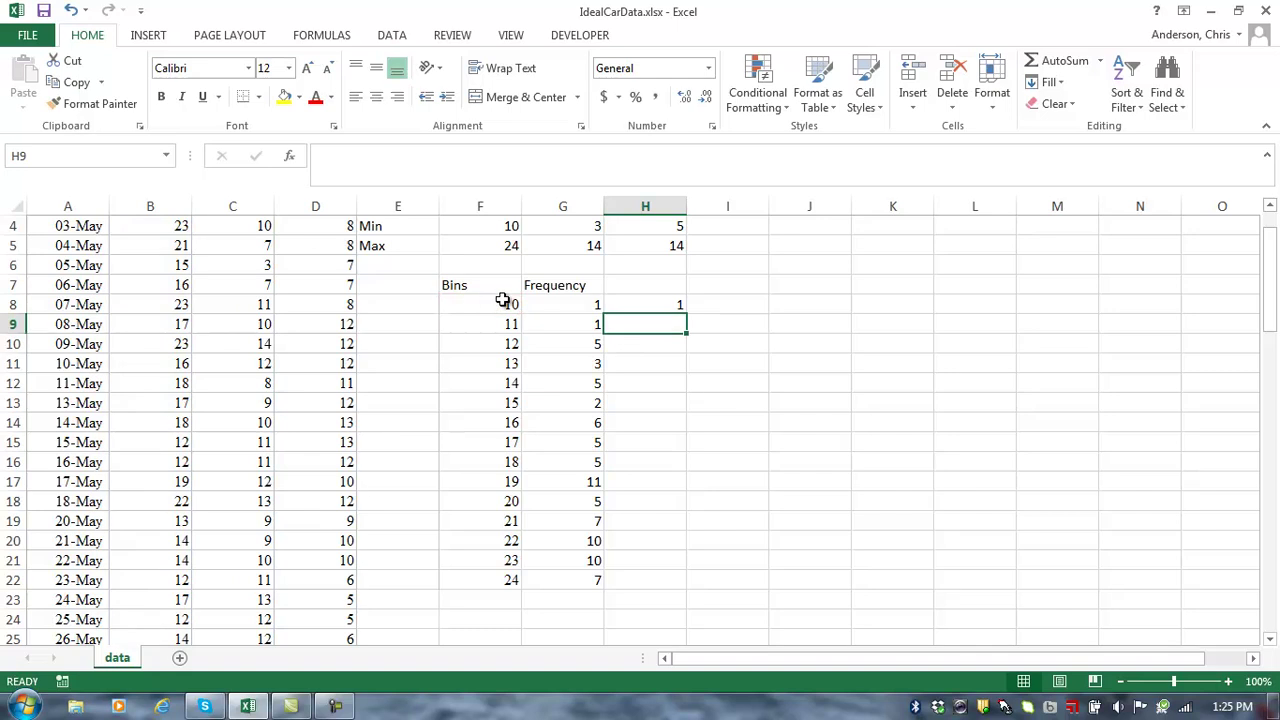
pyautogui.click(642, 306)
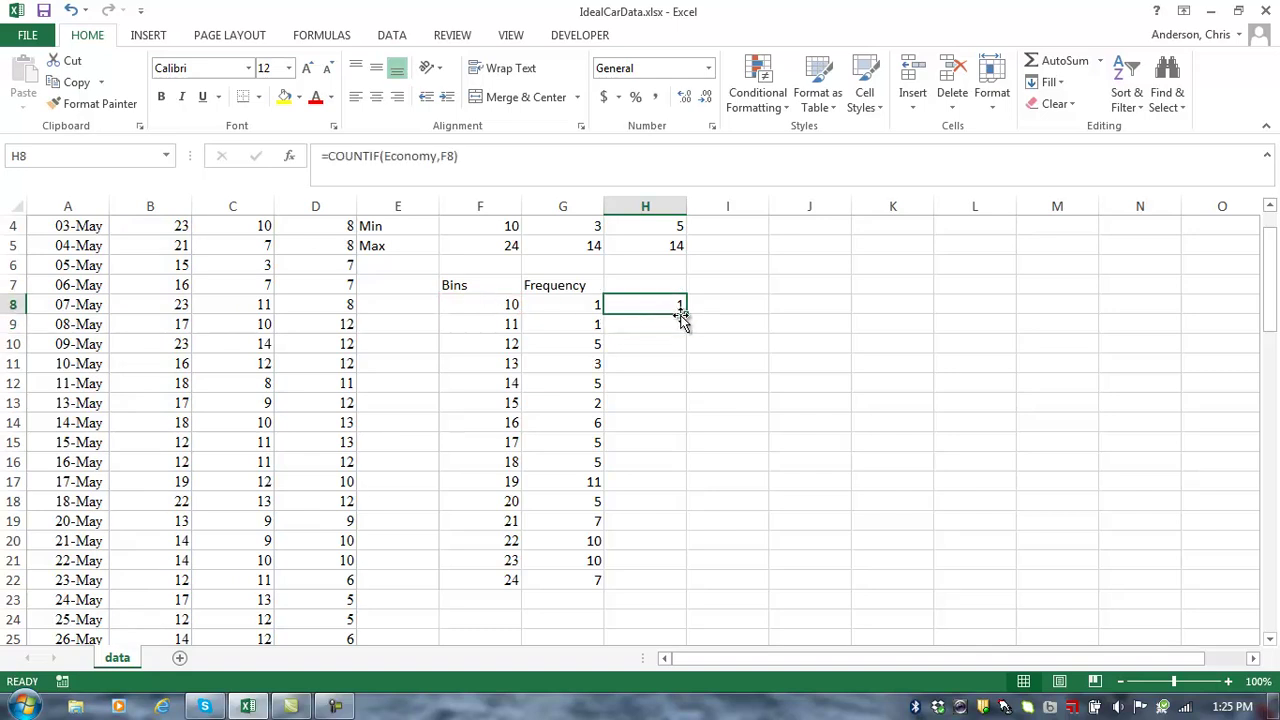
pyautogui.doubleClick(687, 313)
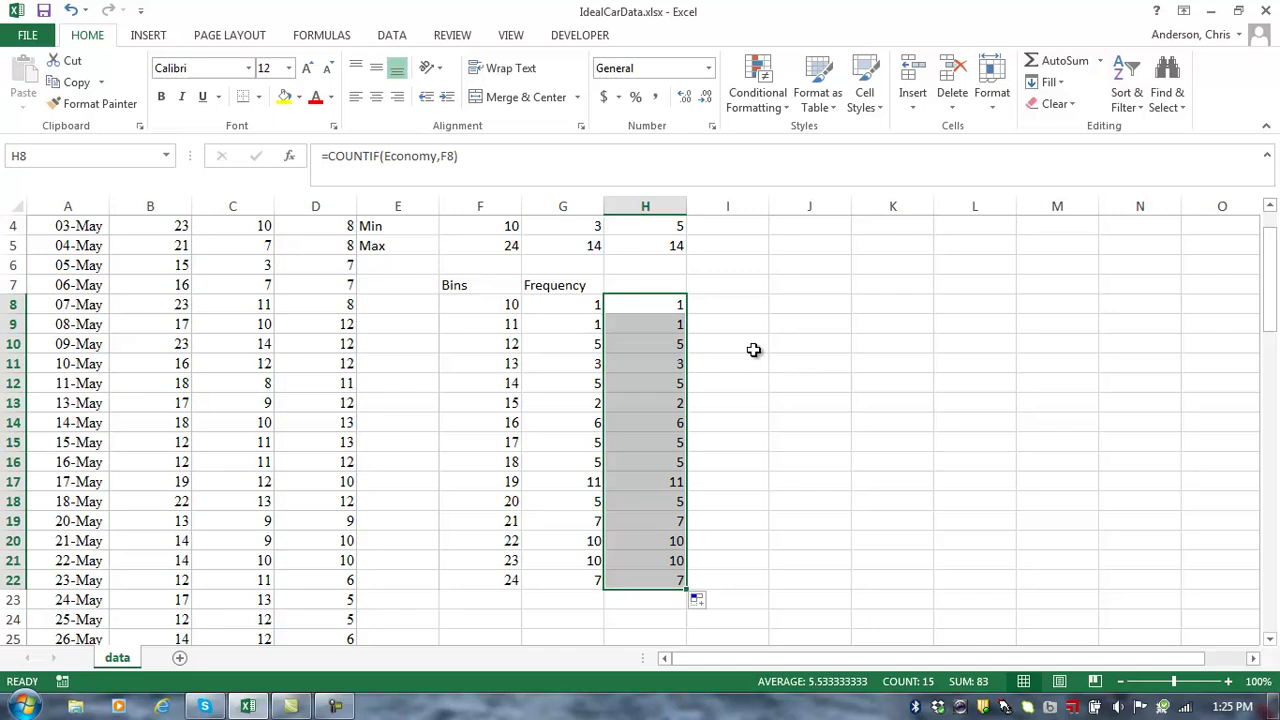
# Clear the COUNTIF formulas from cells H8:H22.
pyautogui.click(639, 304)
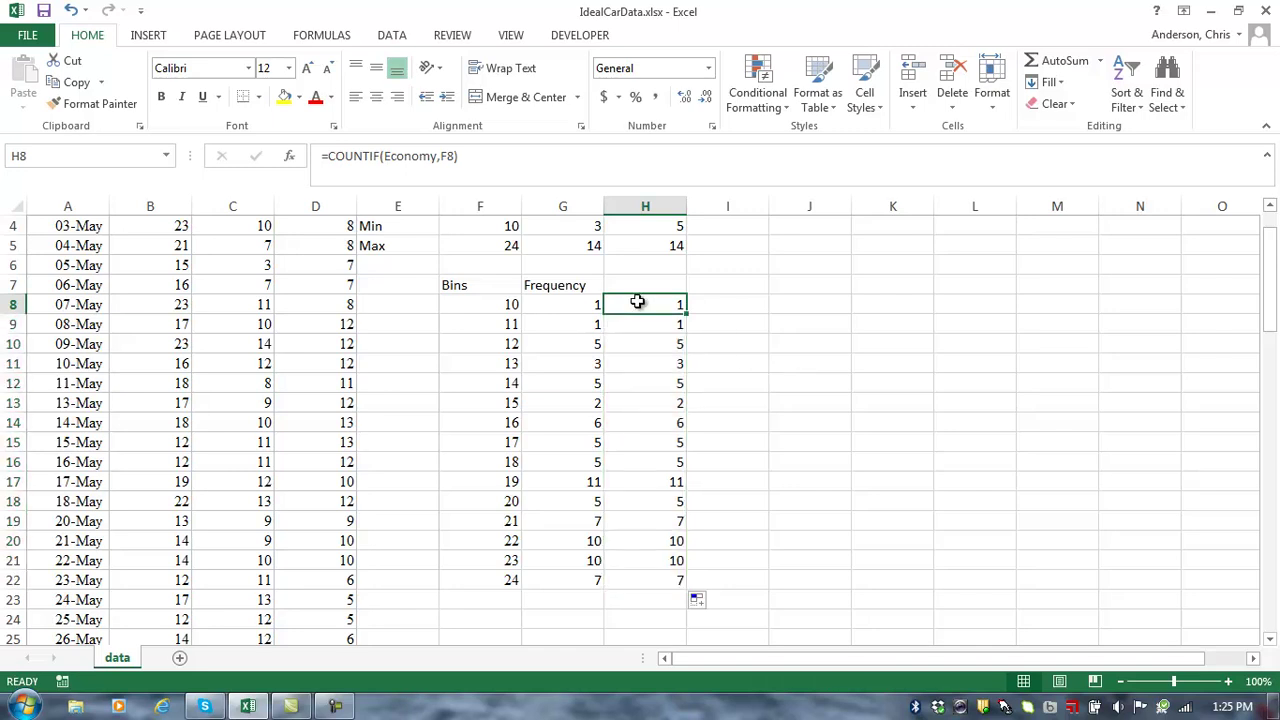
pyautogui.hotkey('ctrl', 'shift', 'Down')
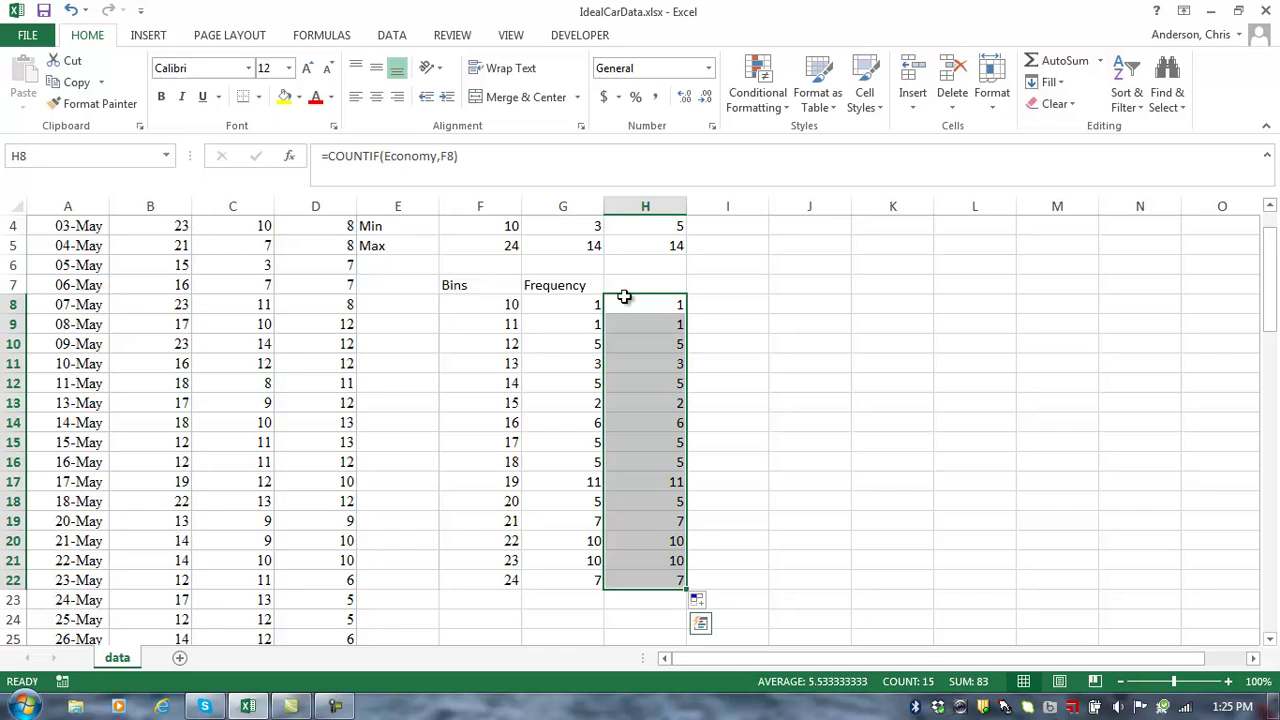
pyautogui.press('Delete')
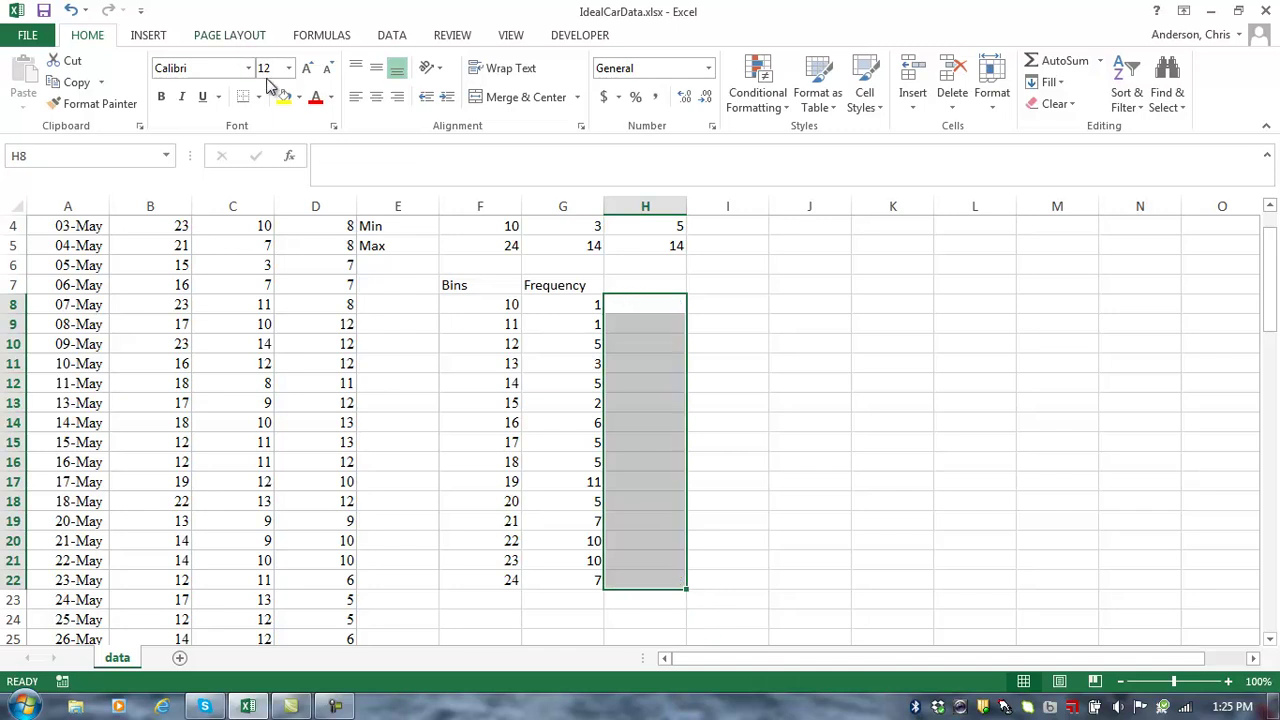
pyautogui.click(654, 288)
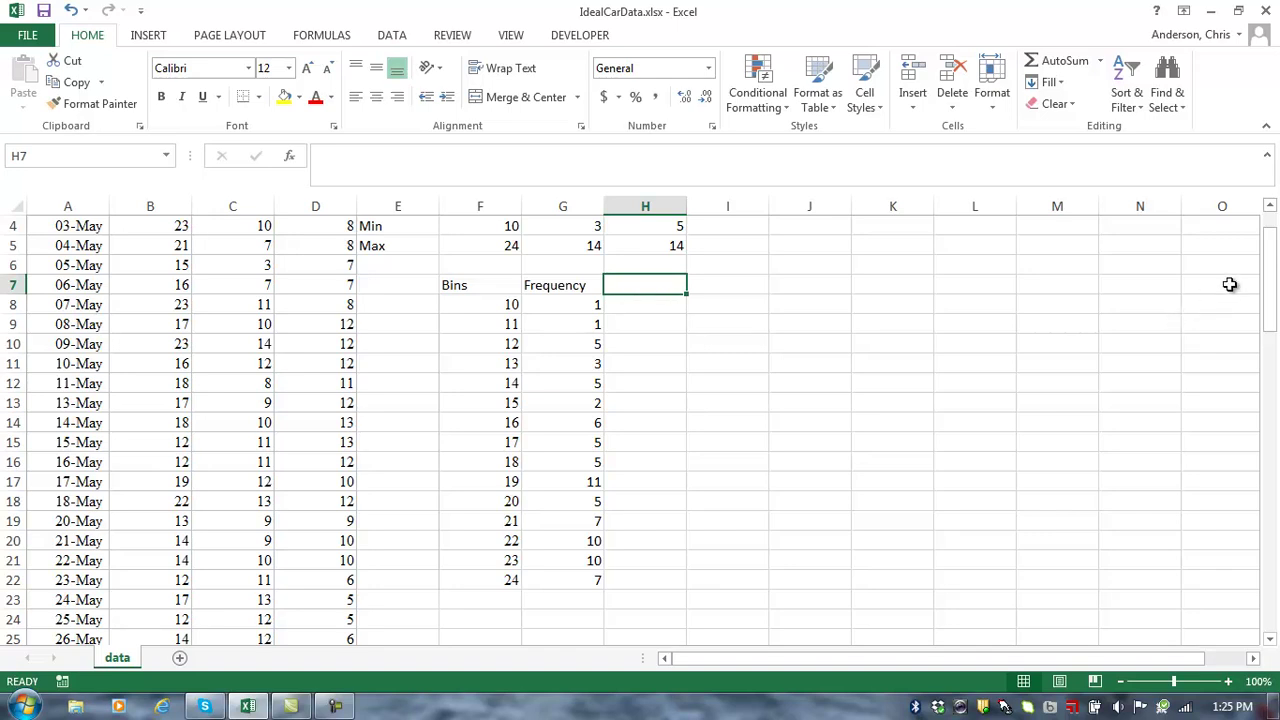
# Insert a 2-D clustered column chart of the frequencies in G8:G22 and place it beside the table over columns I to N.
pyautogui.moveTo(1270, 290); pyautogui.dragTo(1268, 272)
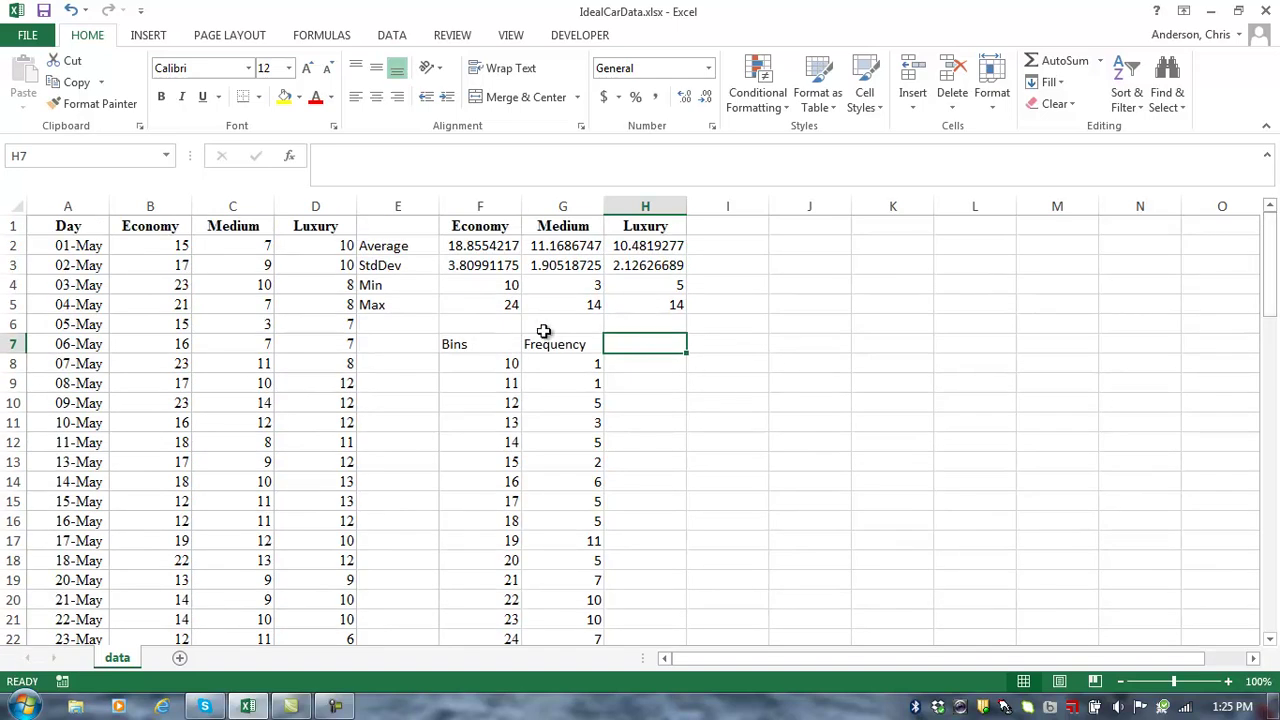
pyautogui.click(550, 367)
pyautogui.hotkey('ctrl', 'shift', 'Down')
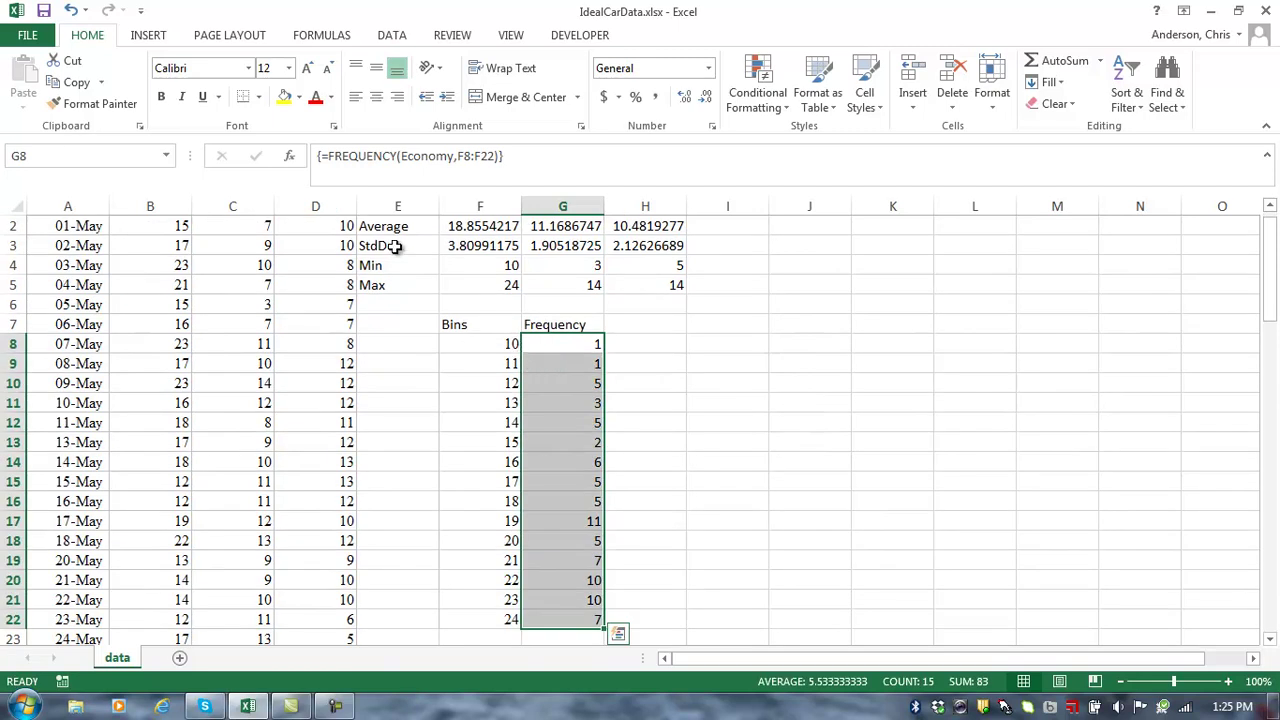
pyautogui.click(146, 36)
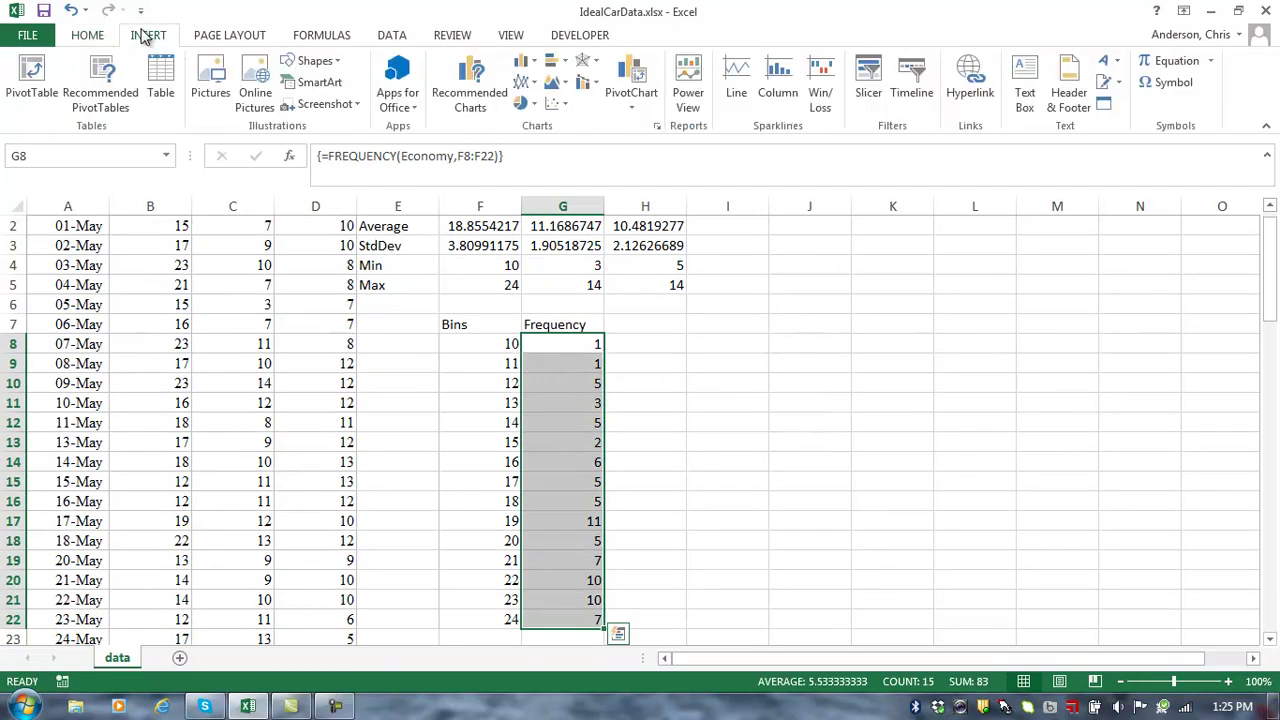
pyautogui.click(521, 63)
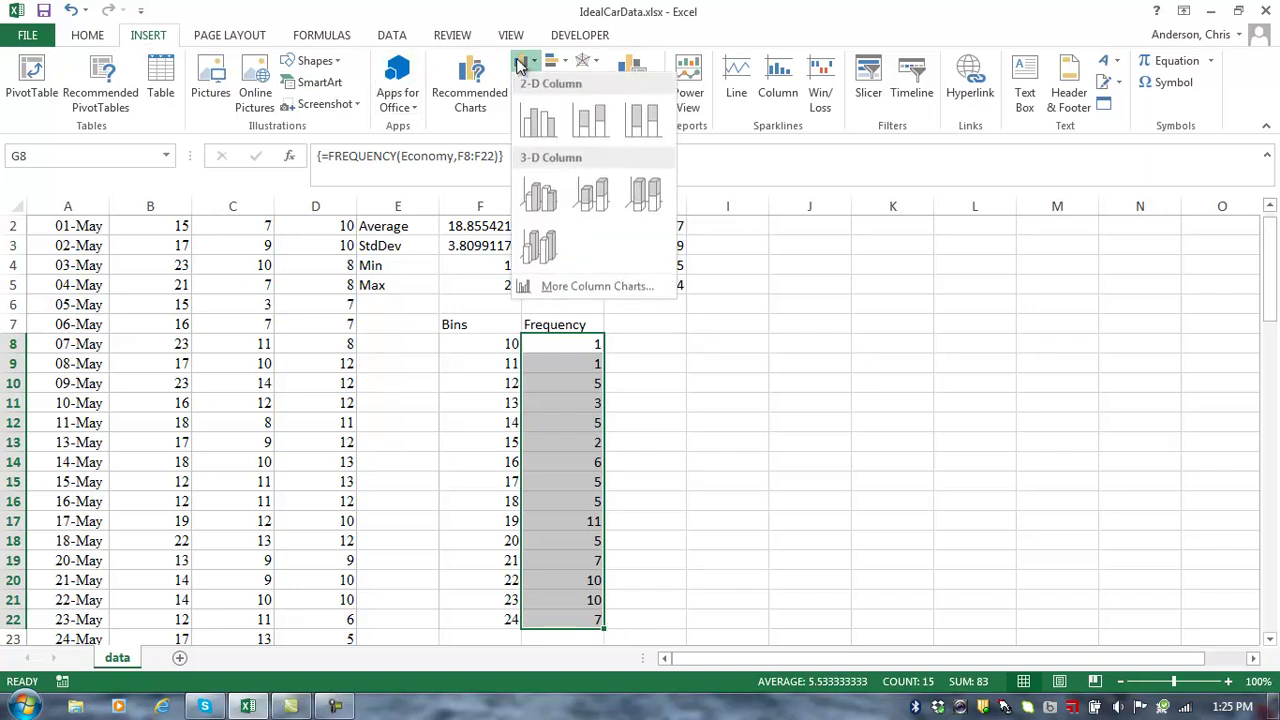
pyautogui.click(535, 113)
pyautogui.moveTo(743, 320); pyautogui.dragTo(1017, 257)
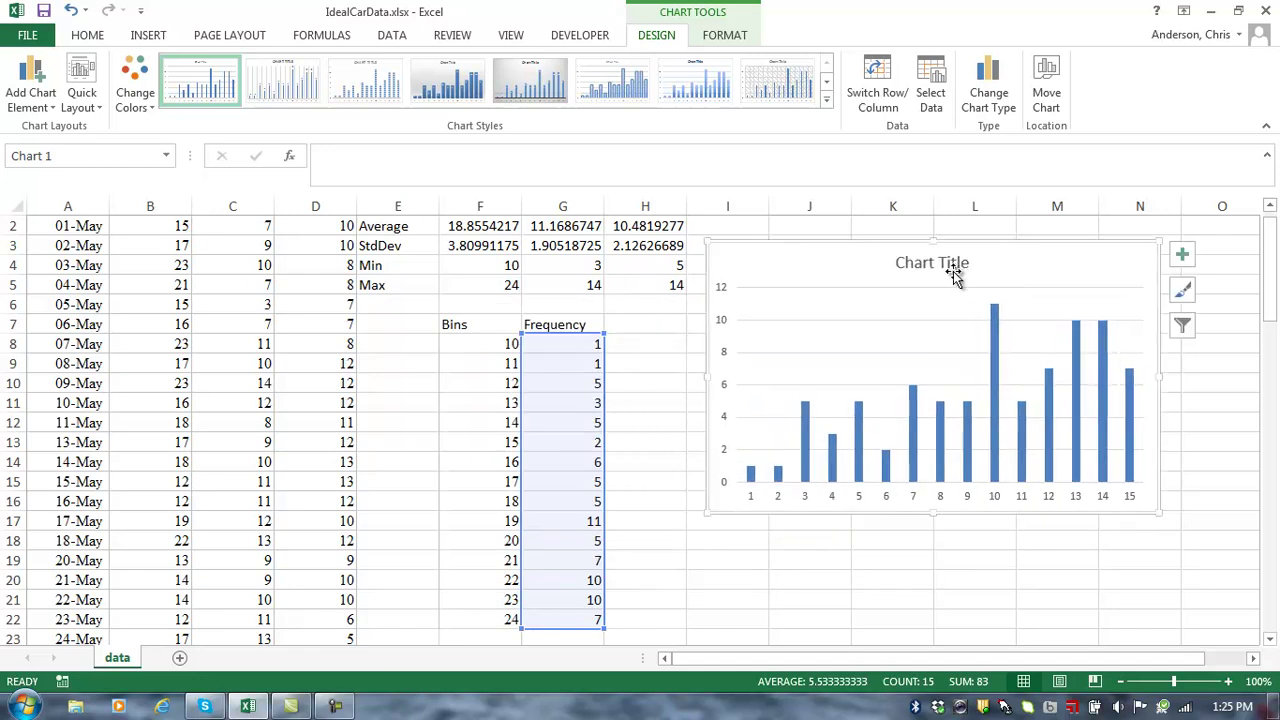
# Set the column chart's horizontal axis labels to the bin values in F8:F22.
pyautogui.click(856, 459)
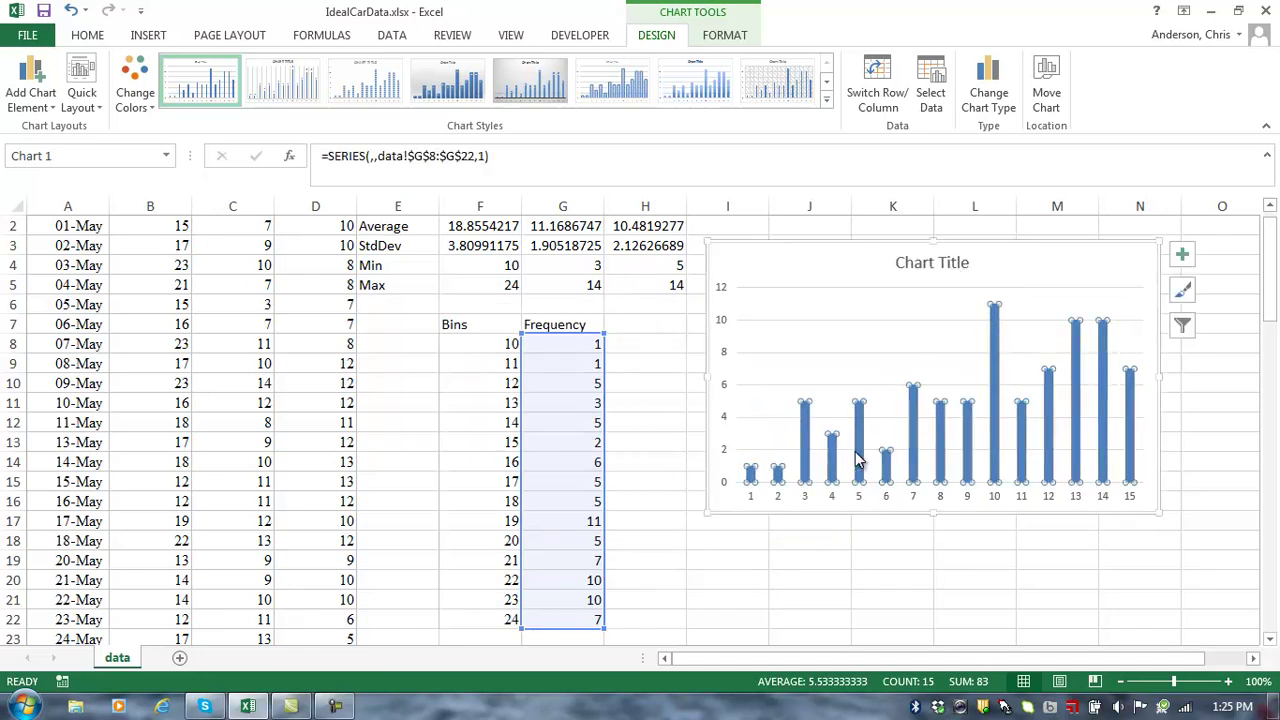
pyautogui.click(931, 93)
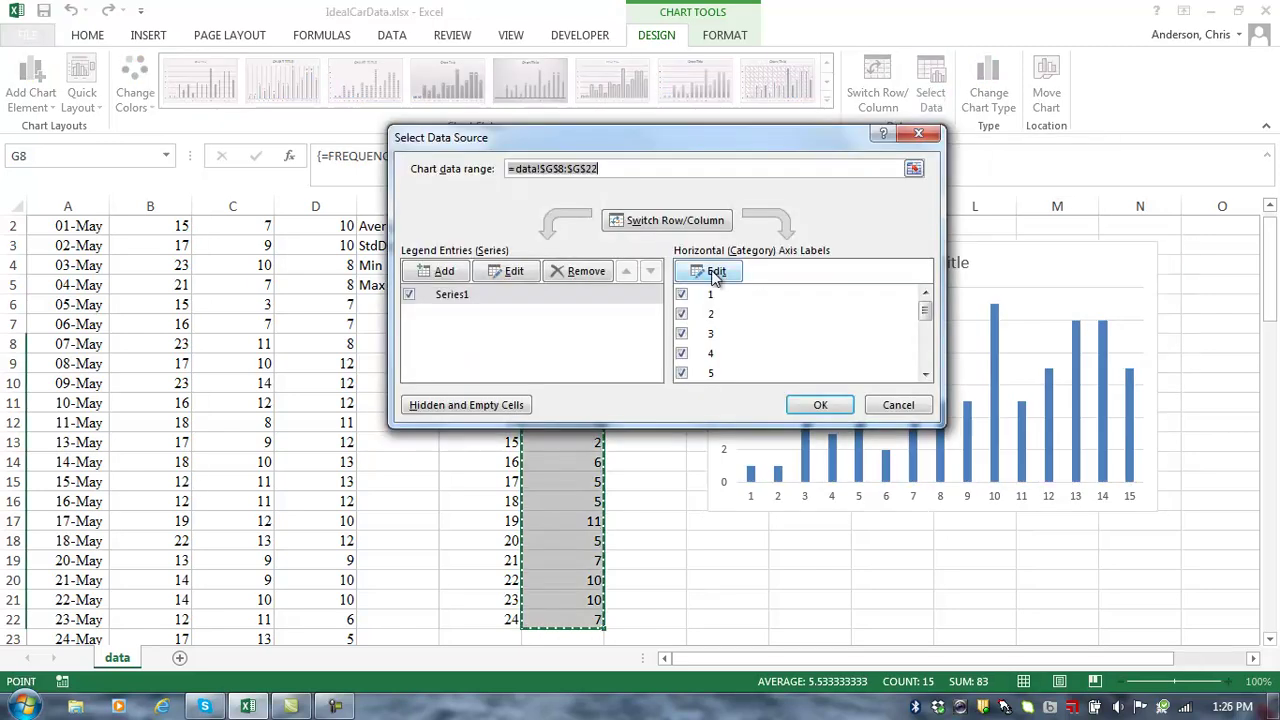
pyautogui.click(711, 271)
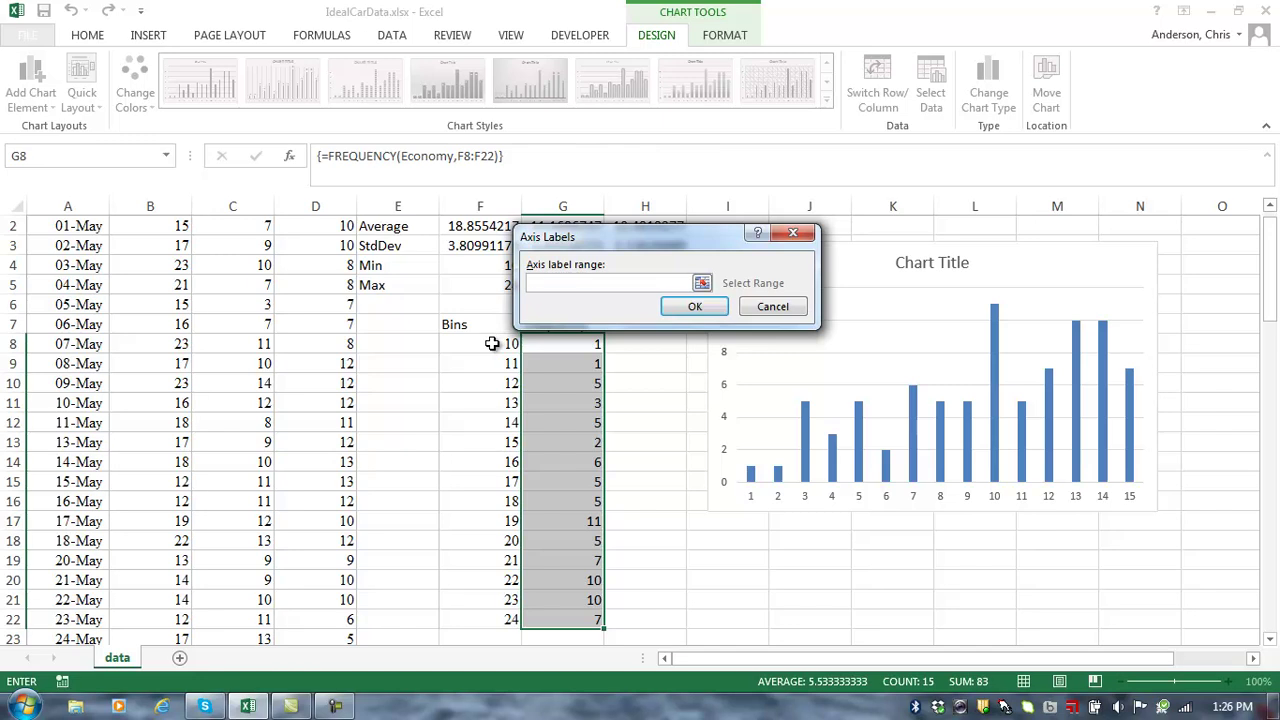
pyautogui.click(494, 343)
pyautogui.hotkey('ctrl', 'shift', 'Down')
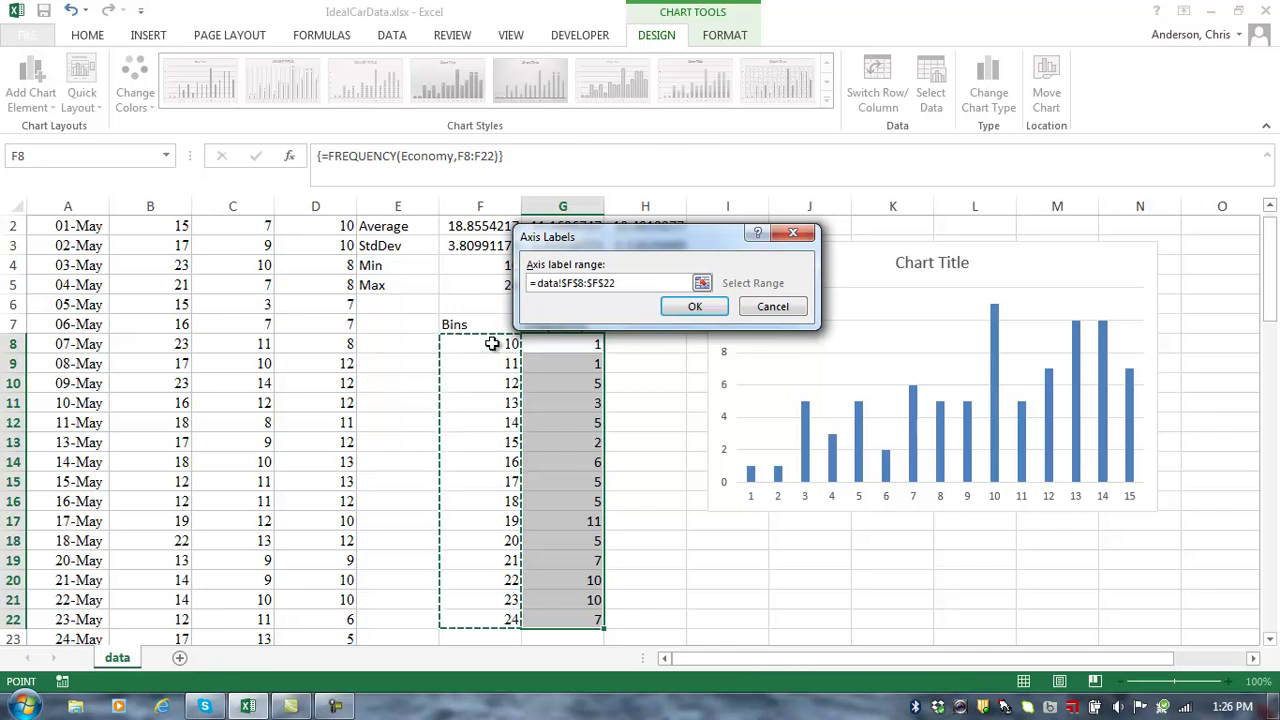
pyautogui.press('Return')
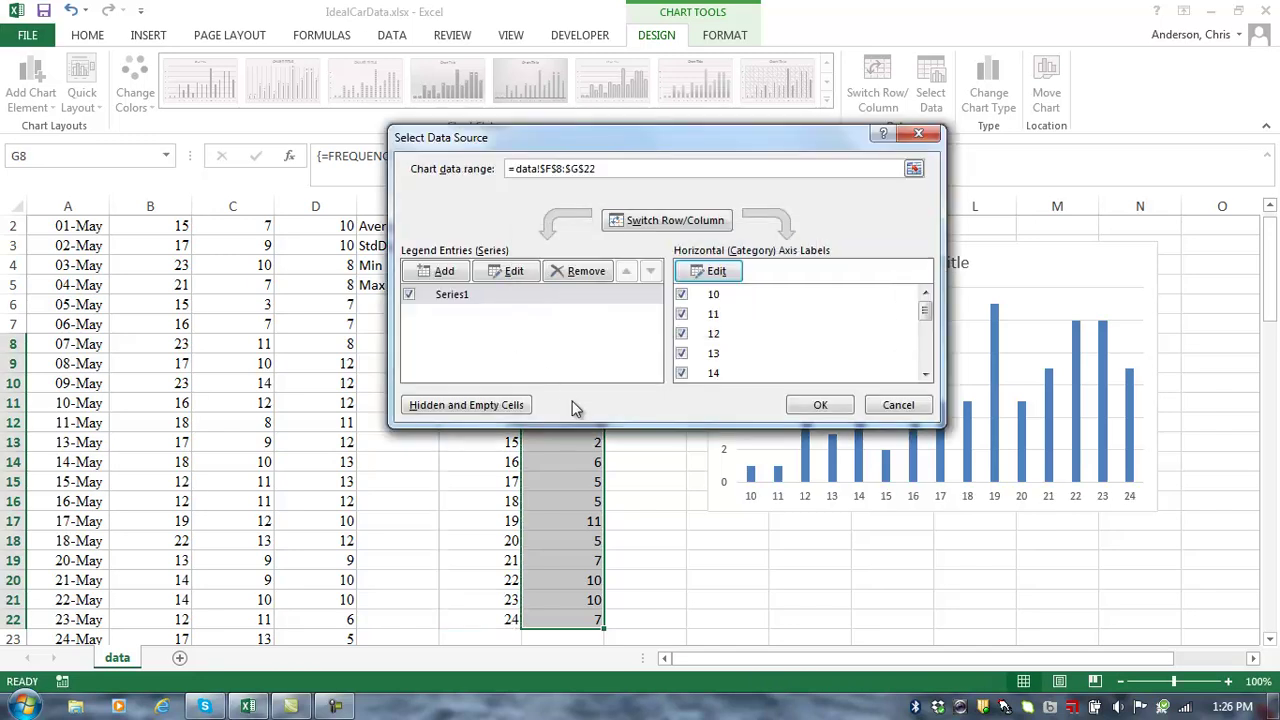
pyautogui.click(828, 404)
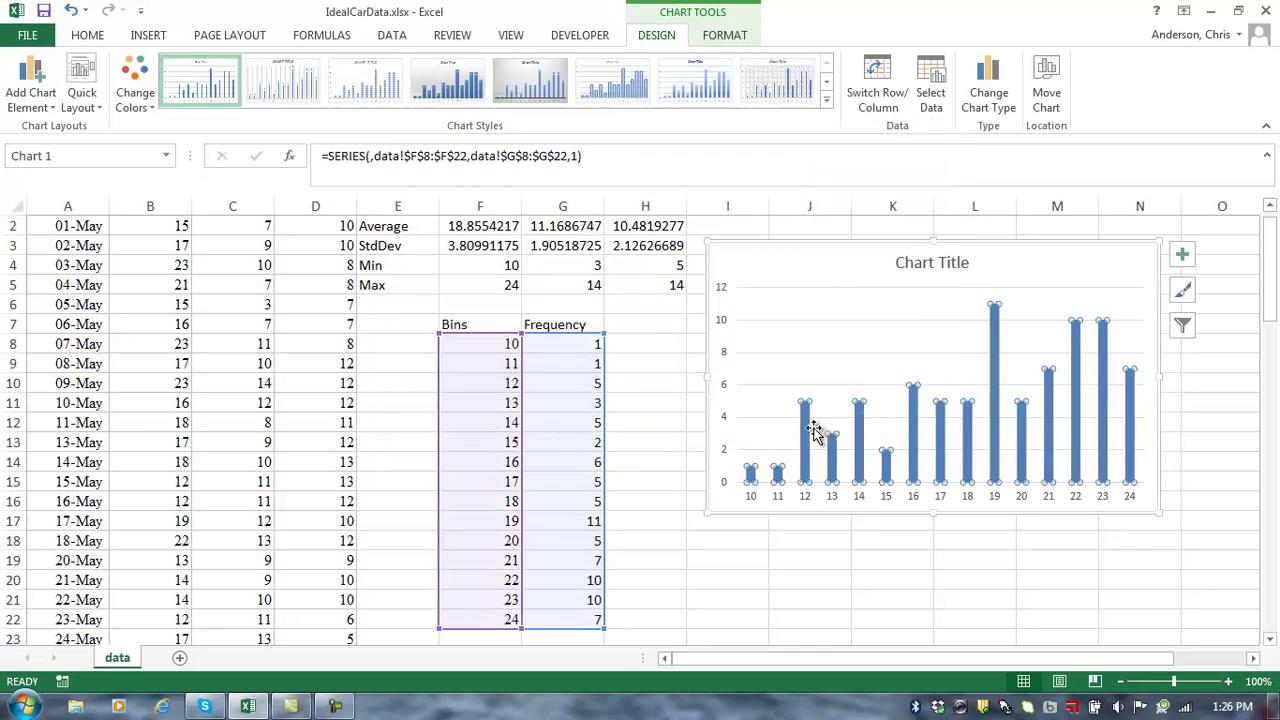
pyautogui.click(803, 430)
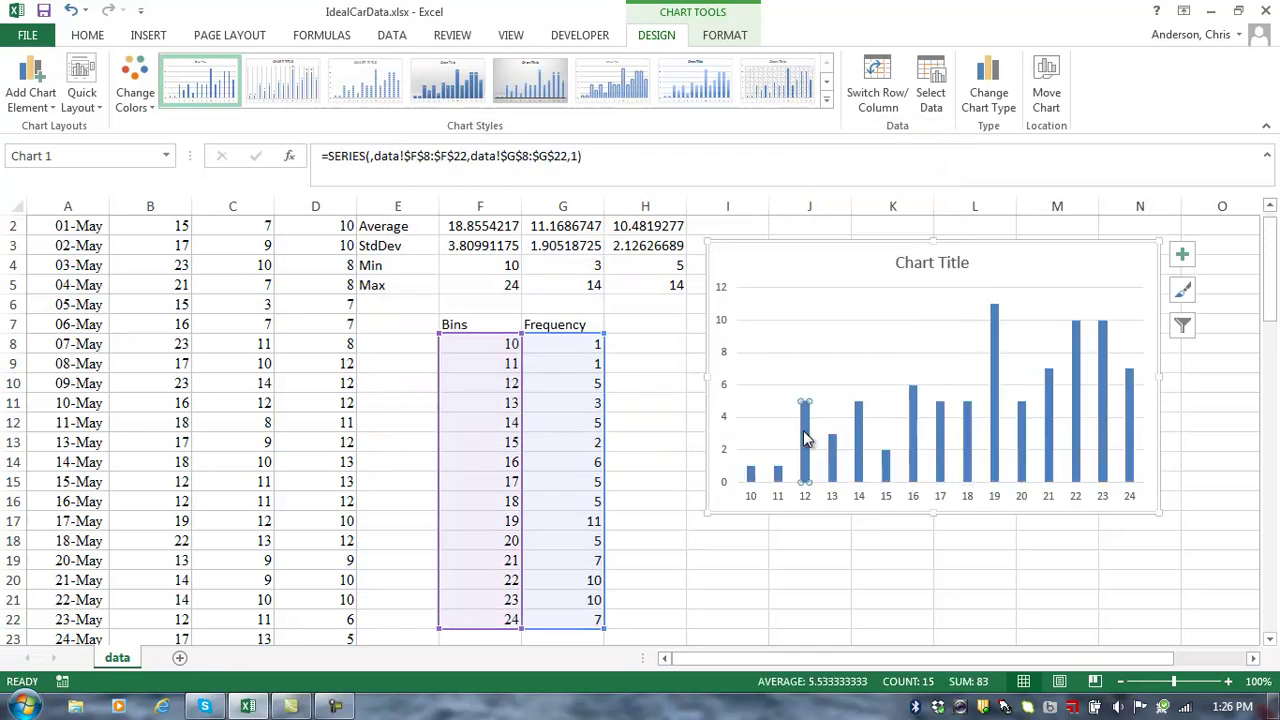
pyautogui.rightClick(806, 438)
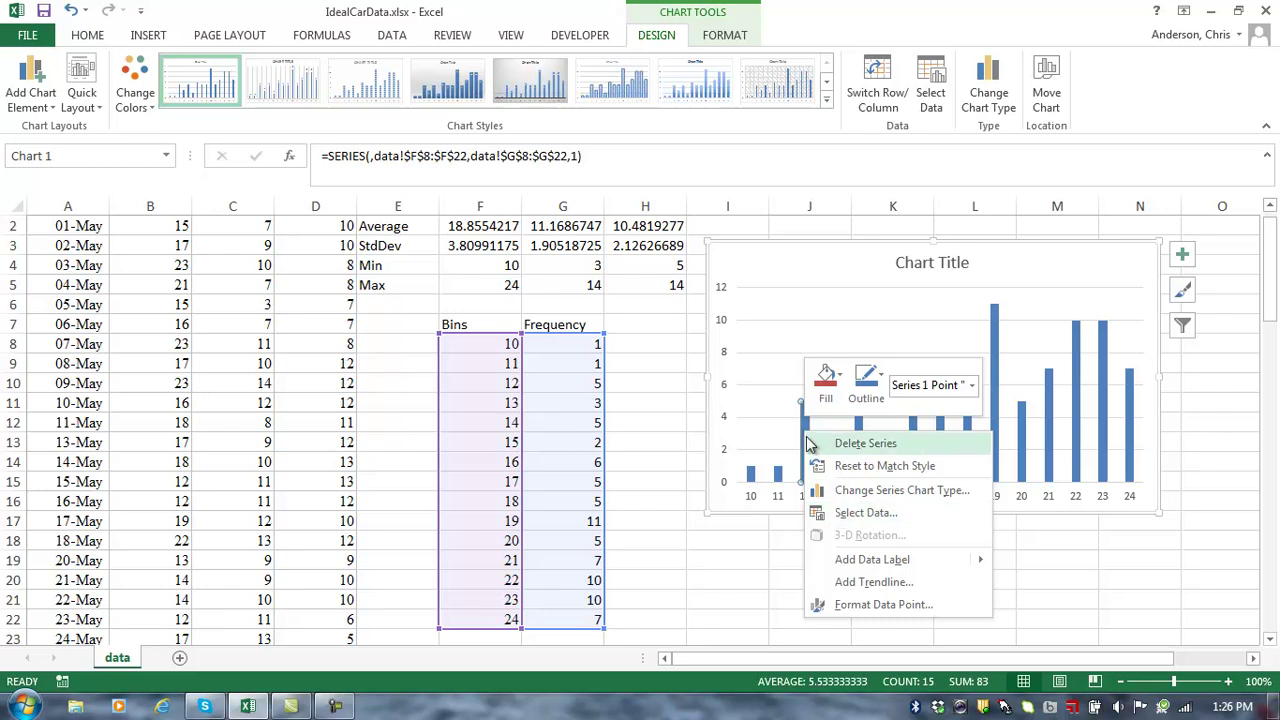
pyautogui.press('Escape')
pyautogui.click(917, 402)
pyautogui.click(862, 581)
pyautogui.doubleClick(862, 581)
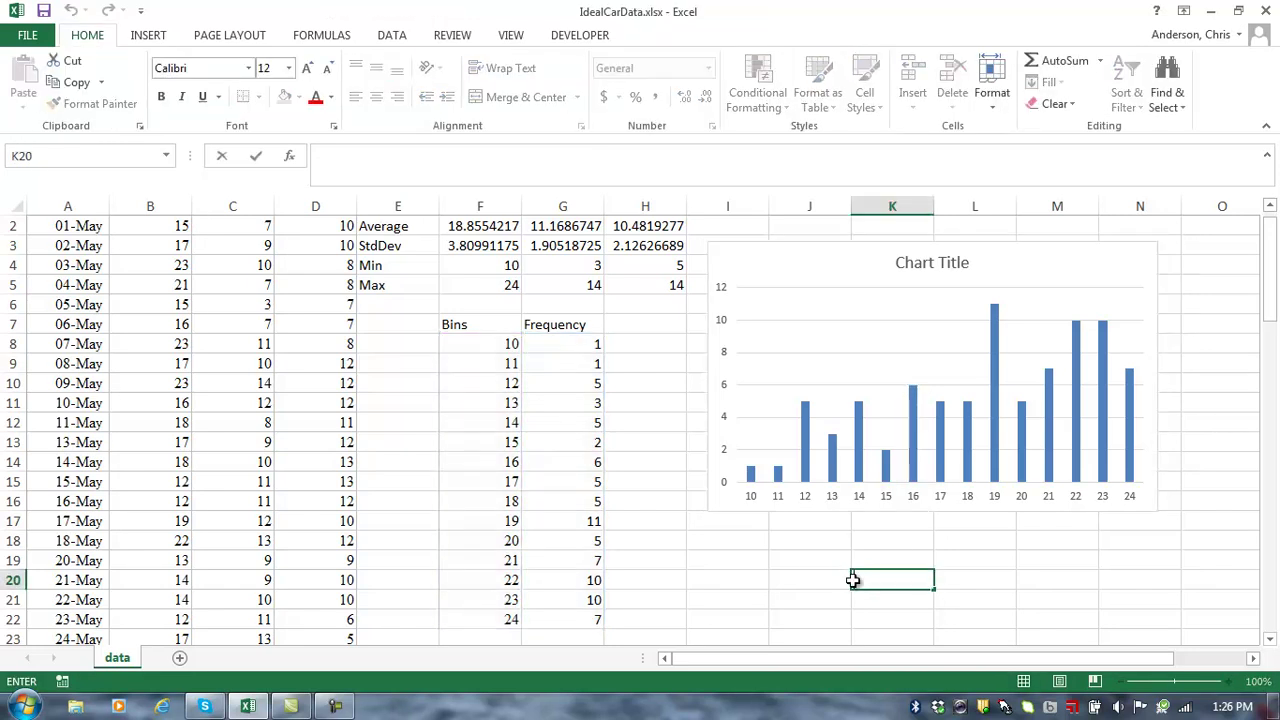
# Format the chart's whole data series with a gap width of 0% so the columns touch like a histogram.
pyautogui.click(808, 436)
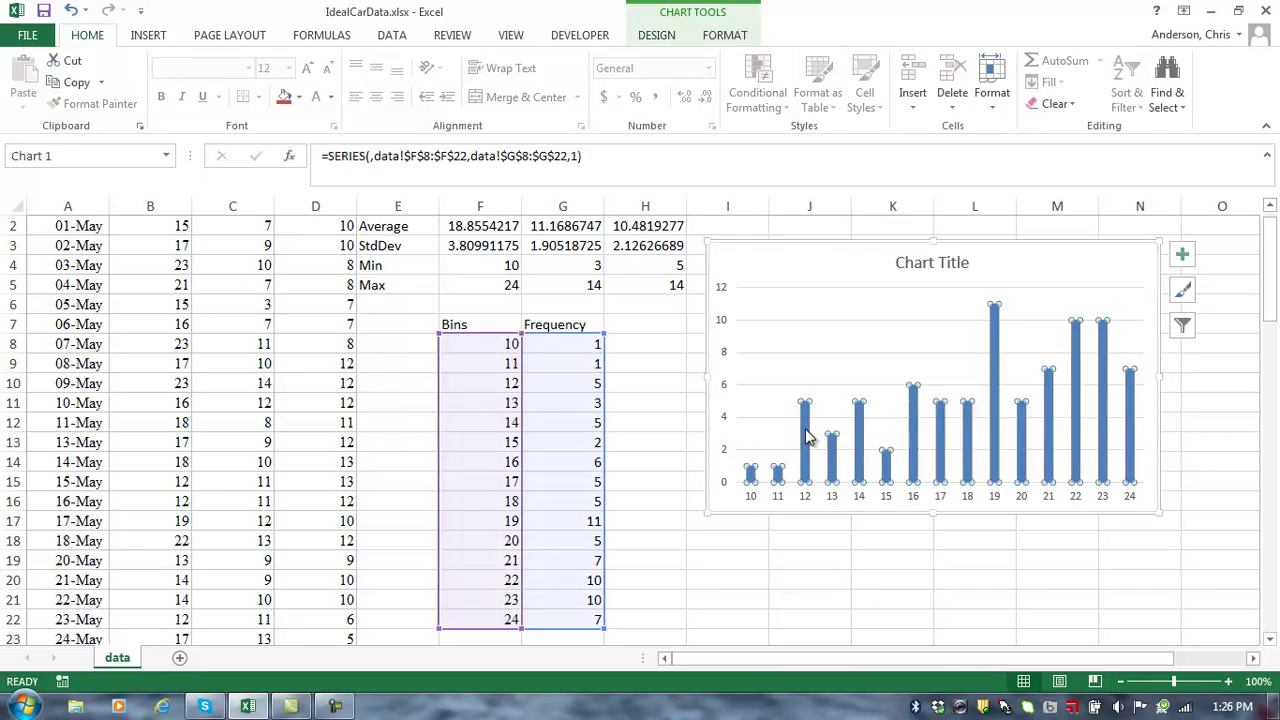
pyautogui.rightClick(808, 436)
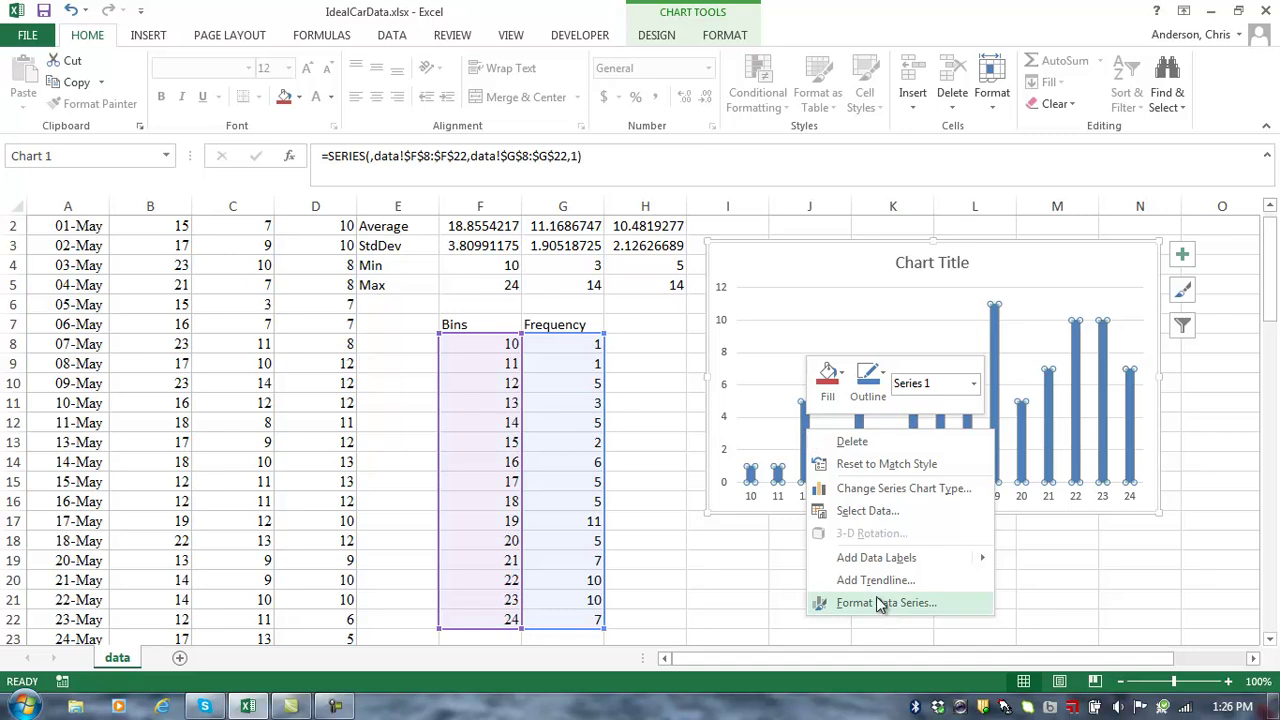
pyautogui.click(886, 605)
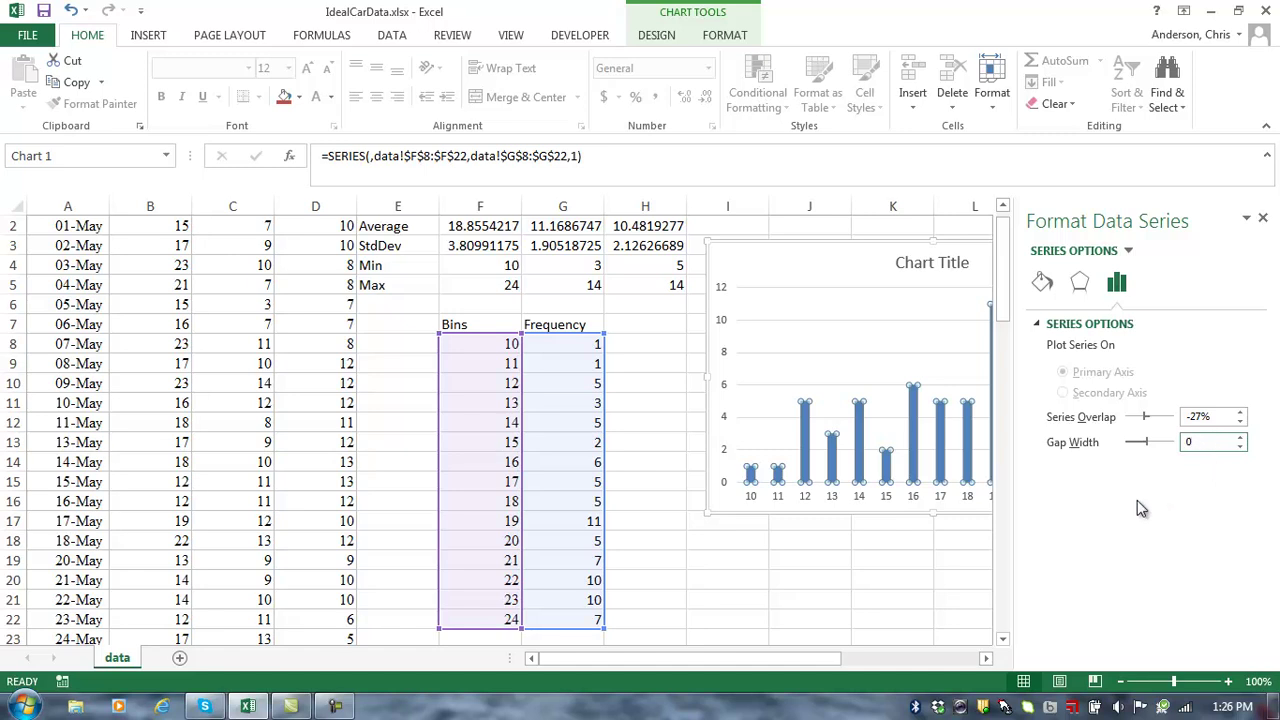
pyautogui.press('Return')
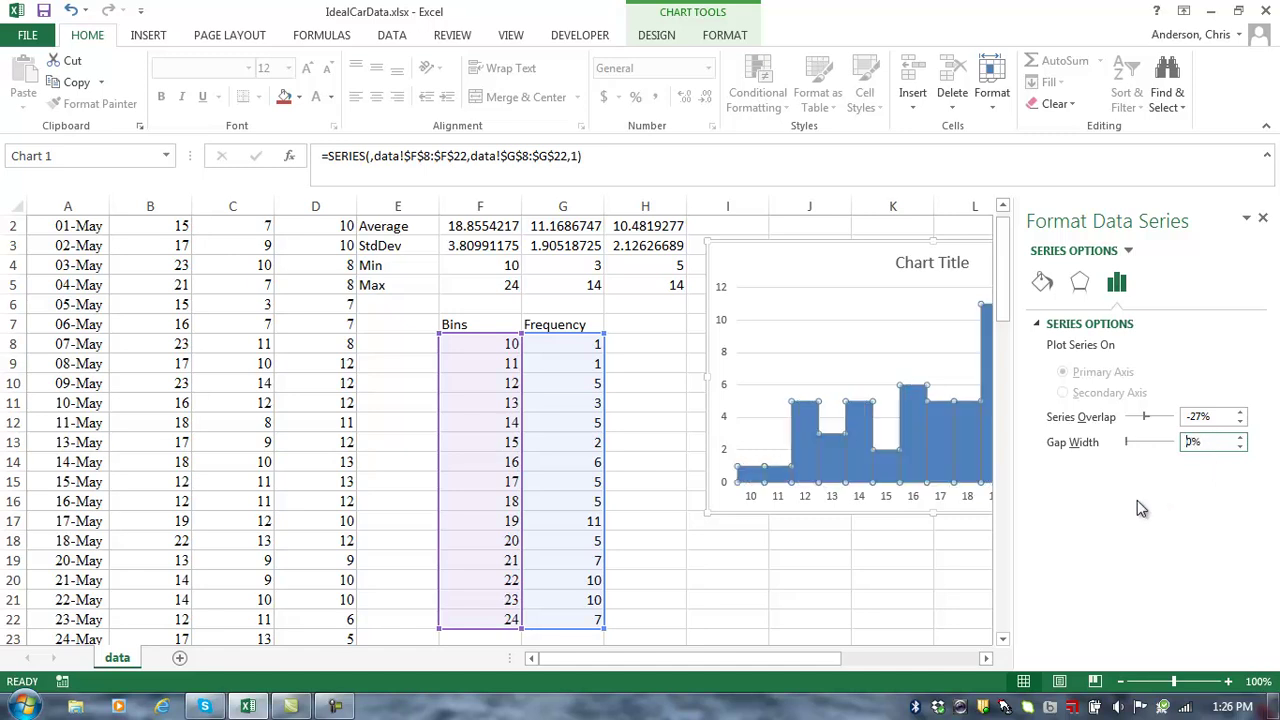
pyautogui.click(1262, 217)
pyautogui.click(825, 600)
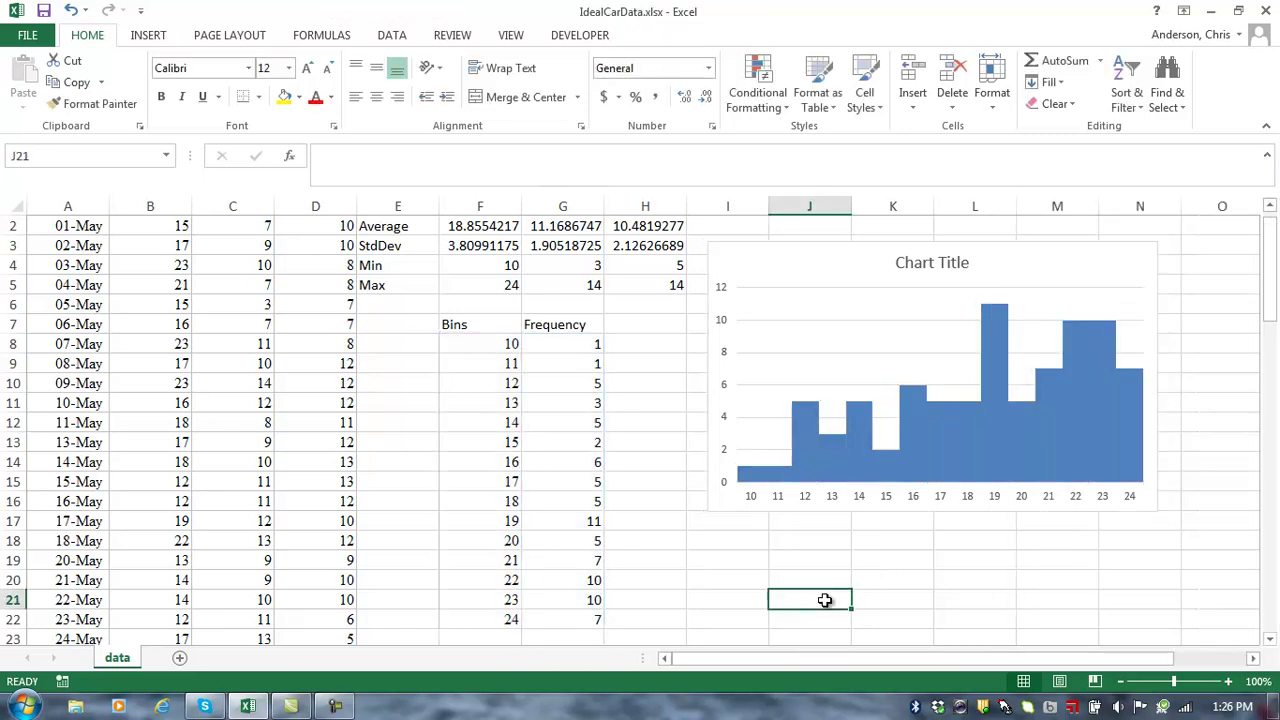
# Delete the placeholder title from the histogram.
pyautogui.click(924, 263)
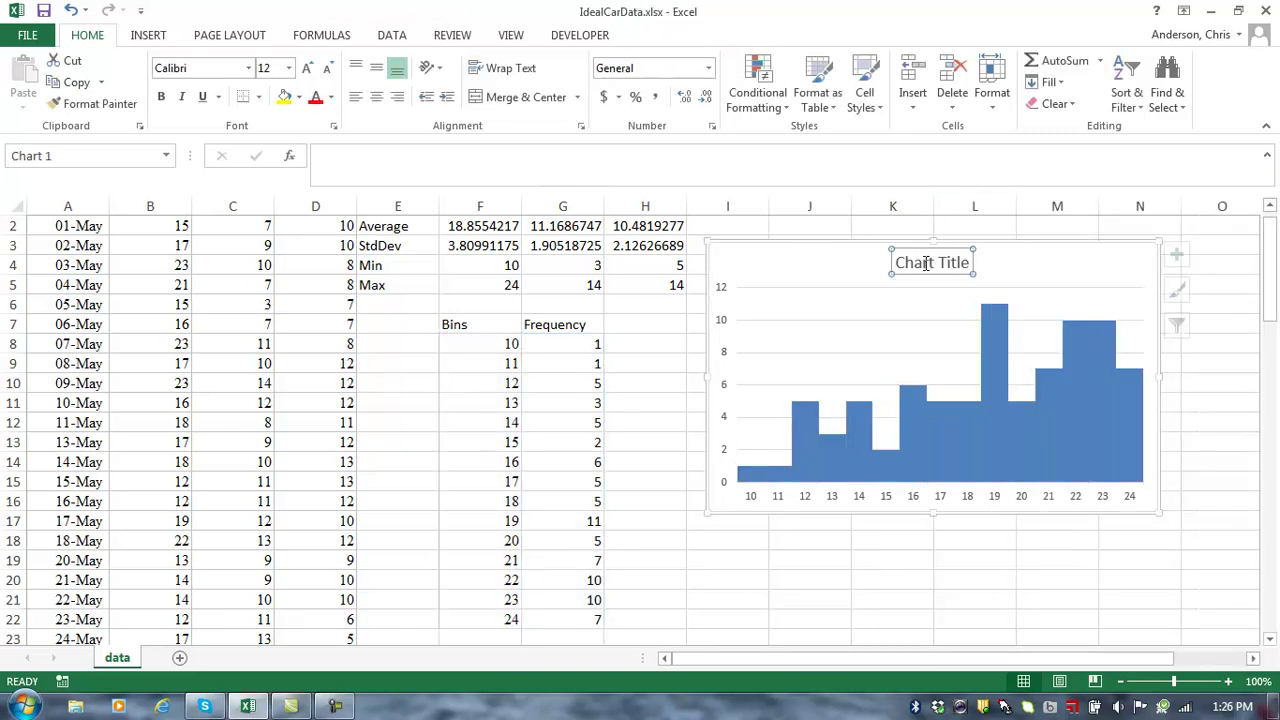
pyautogui.press('Delete')
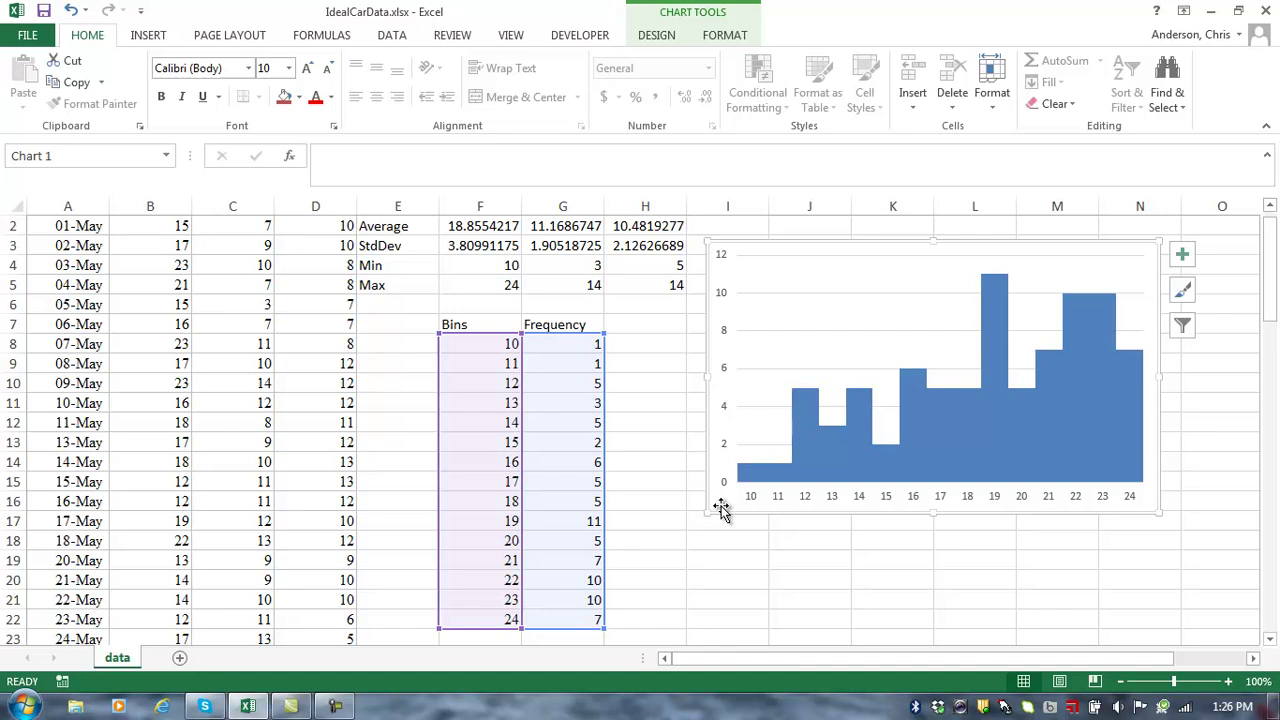
# Add a primary horizontal axis title to the frequency histogram reading "# cars rented".
pyautogui.click(656, 34)
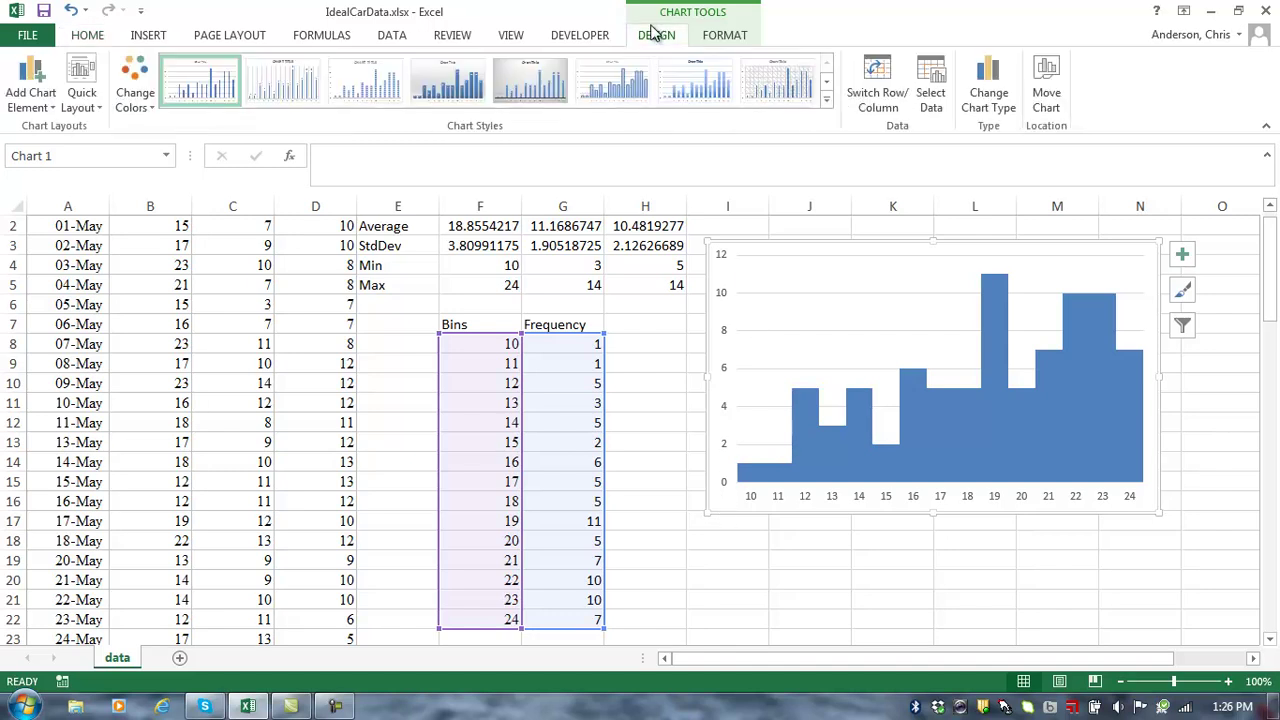
pyautogui.click(52, 112)
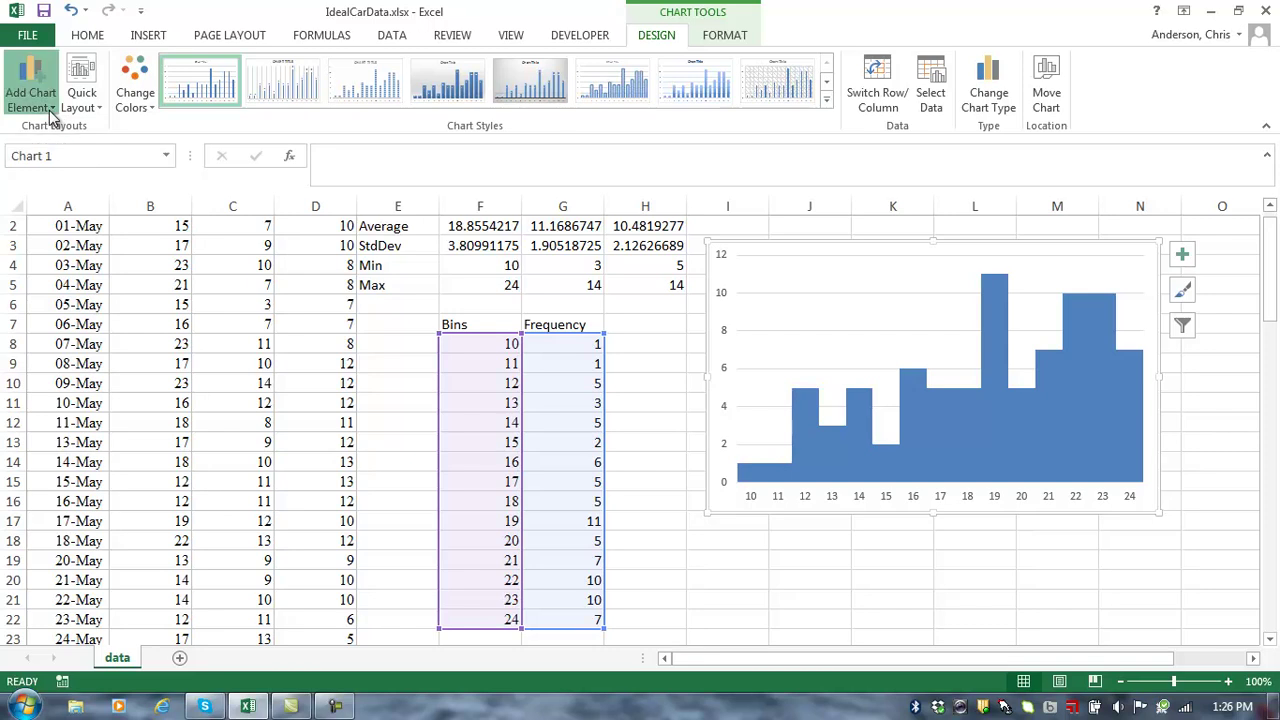
pyautogui.moveTo(100, 149)
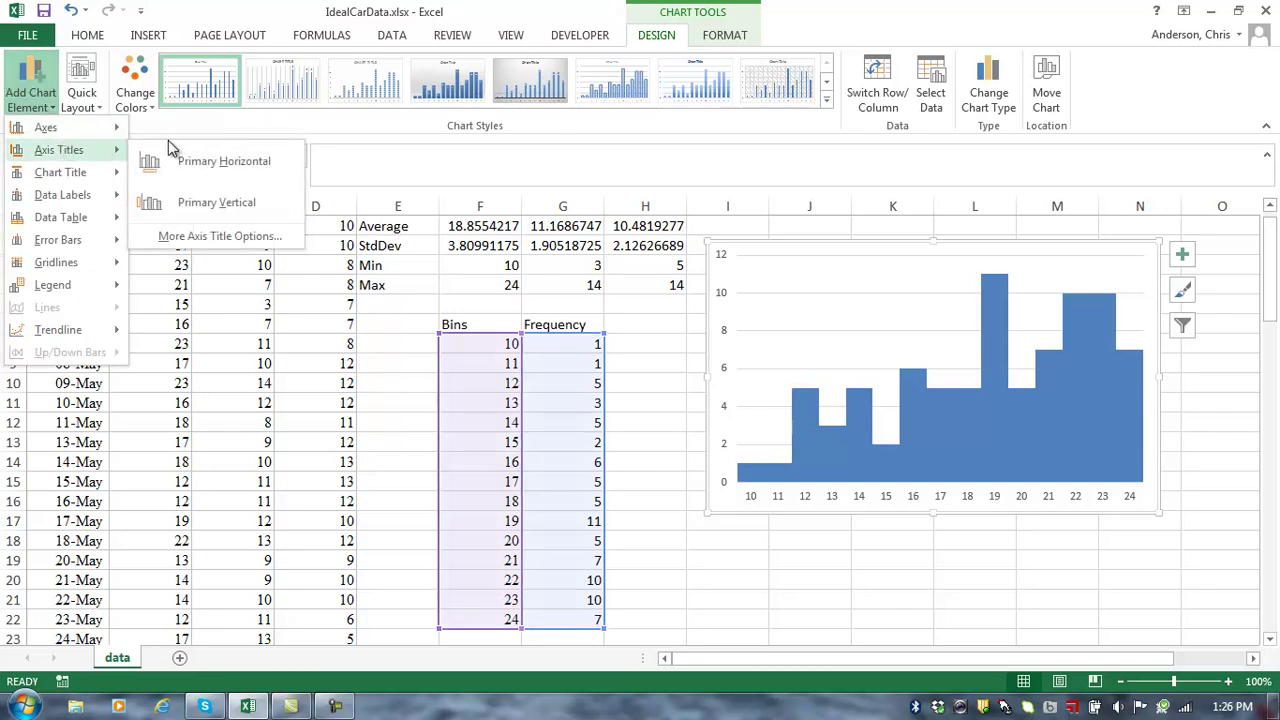
pyautogui.click(175, 163)
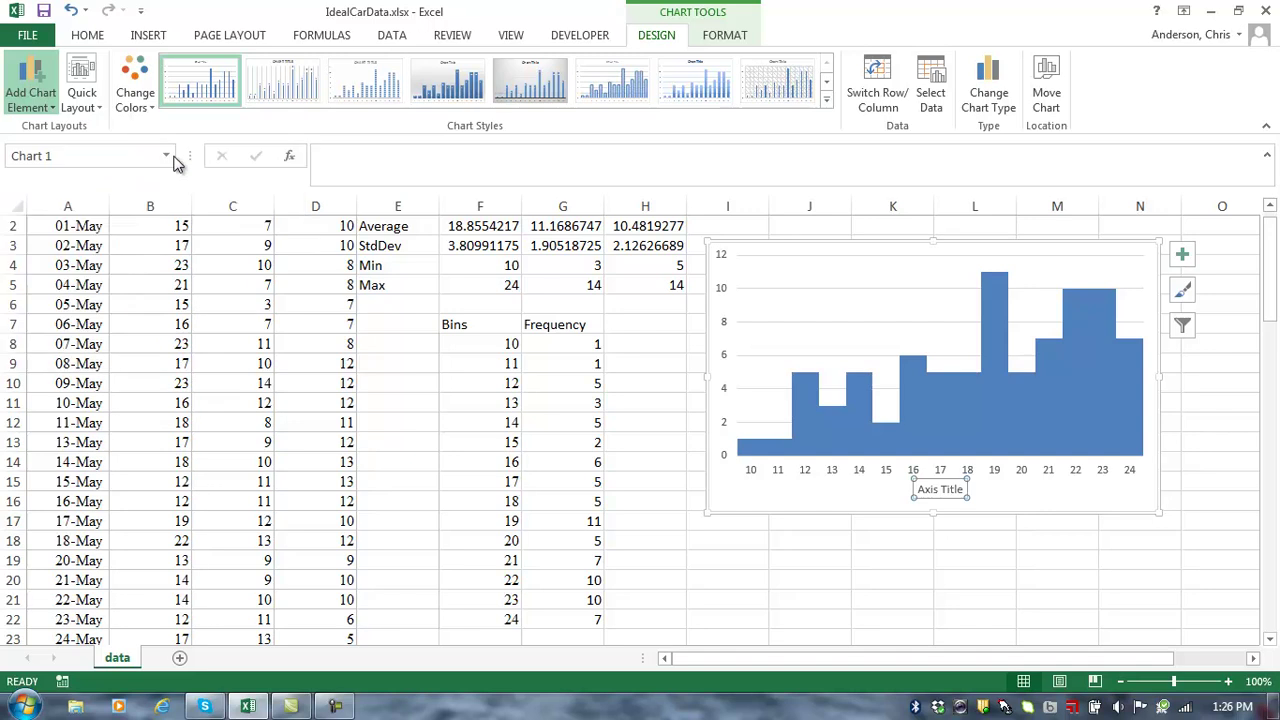
pyautogui.click(963, 489)
pyautogui.press('BackSpace')
pyautogui.press('BackSpace')
pyautogui.press('BackSpace')
pyautogui.press('BackSpace')
pyautogui.press('BackSpace')
pyautogui.press('BackSpace')
pyautogui.press('BackSpace')
pyautogui.press('BackSpace')
pyautogui.press('BackSpace')
pyautogui.press('BackSpace')
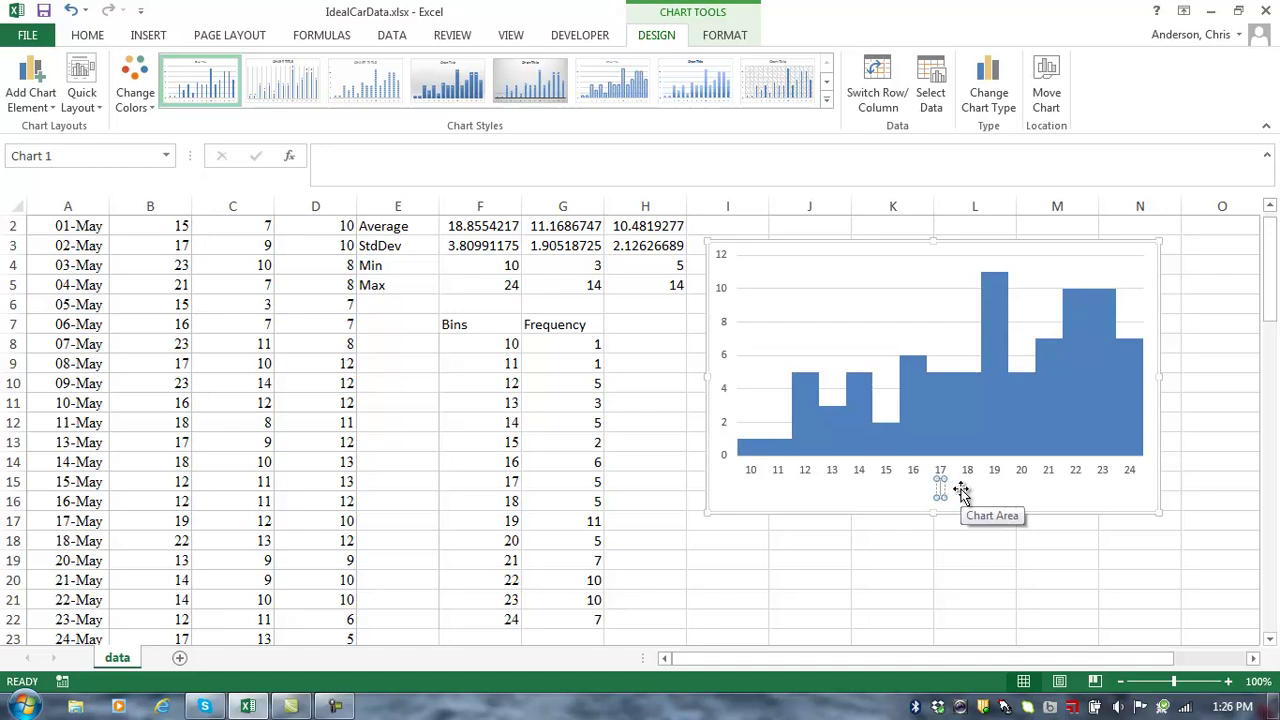
pyautogui.write('# cars rented')
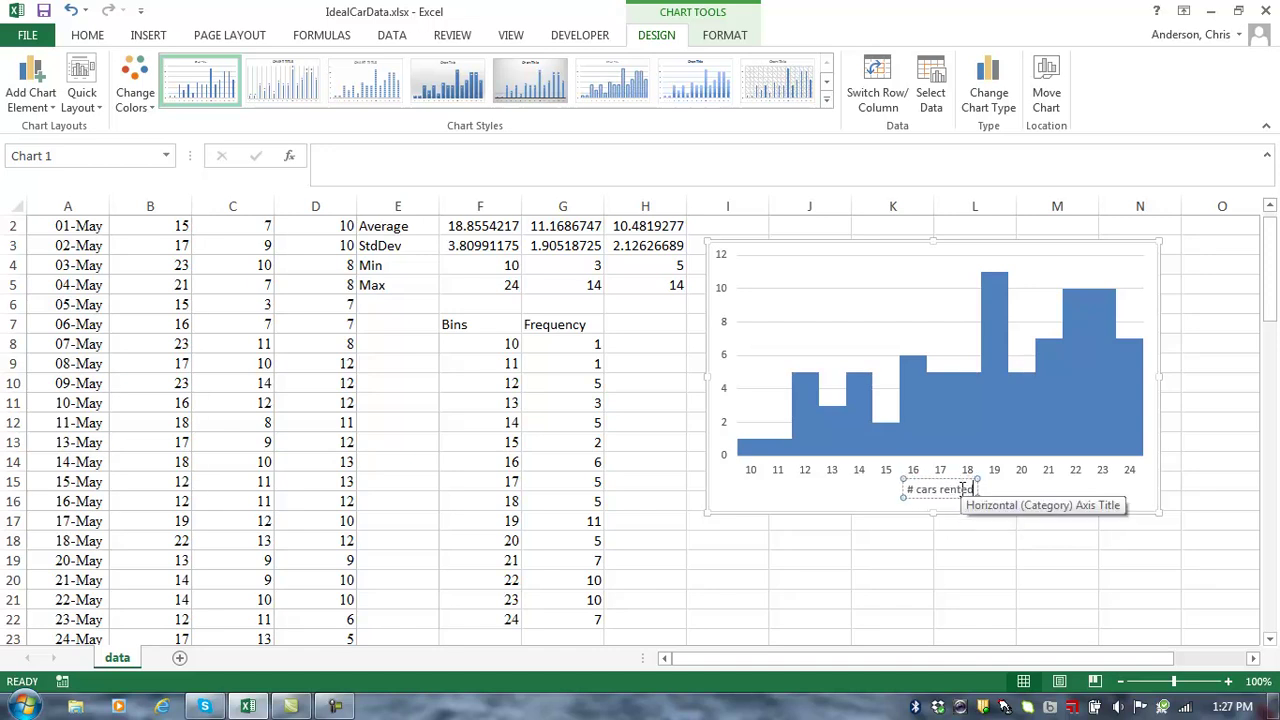
pyautogui.click(924, 538)
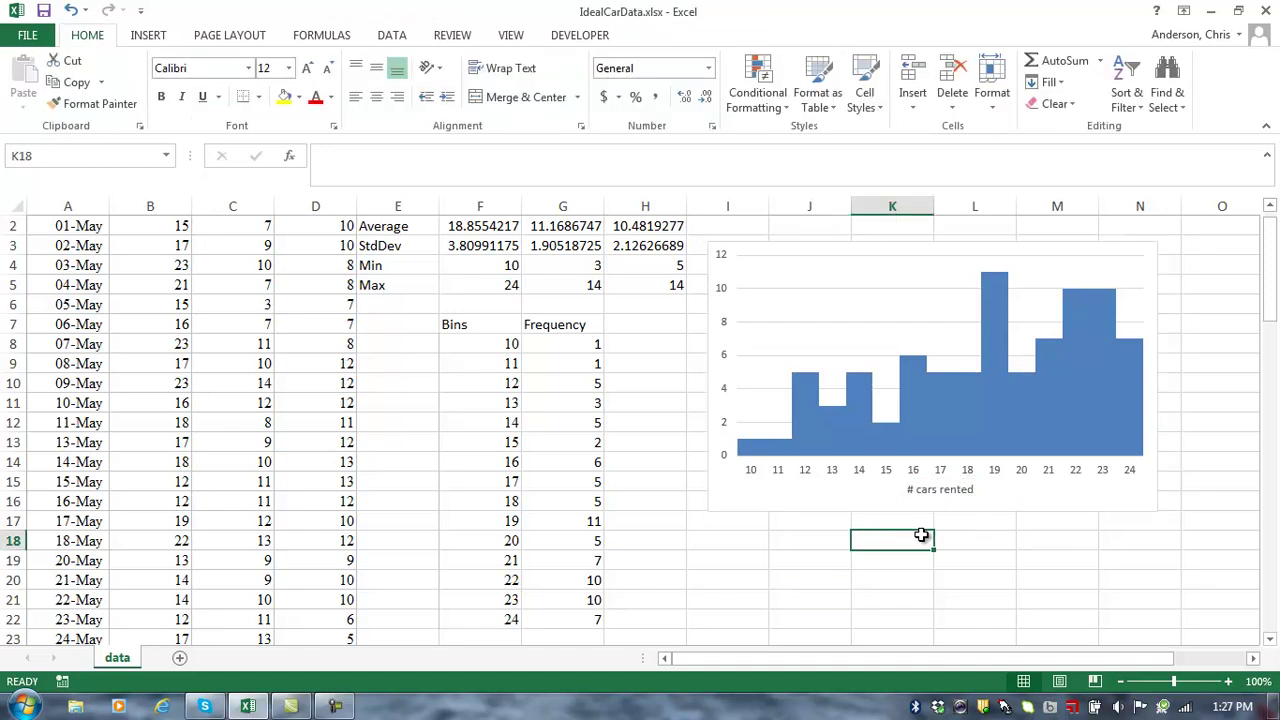
# Add a primary vertical axis title to the frequency histogram reading "Frequency".
pyautogui.click(721, 484)
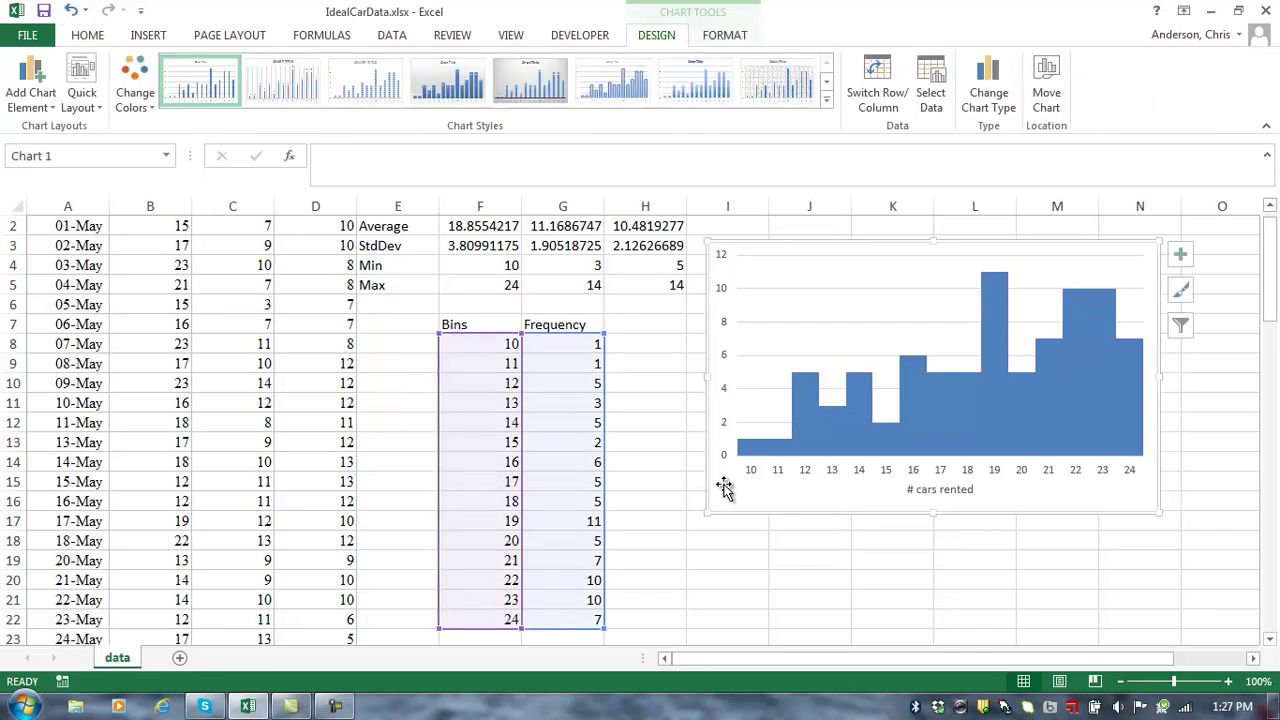
pyautogui.click(27, 100)
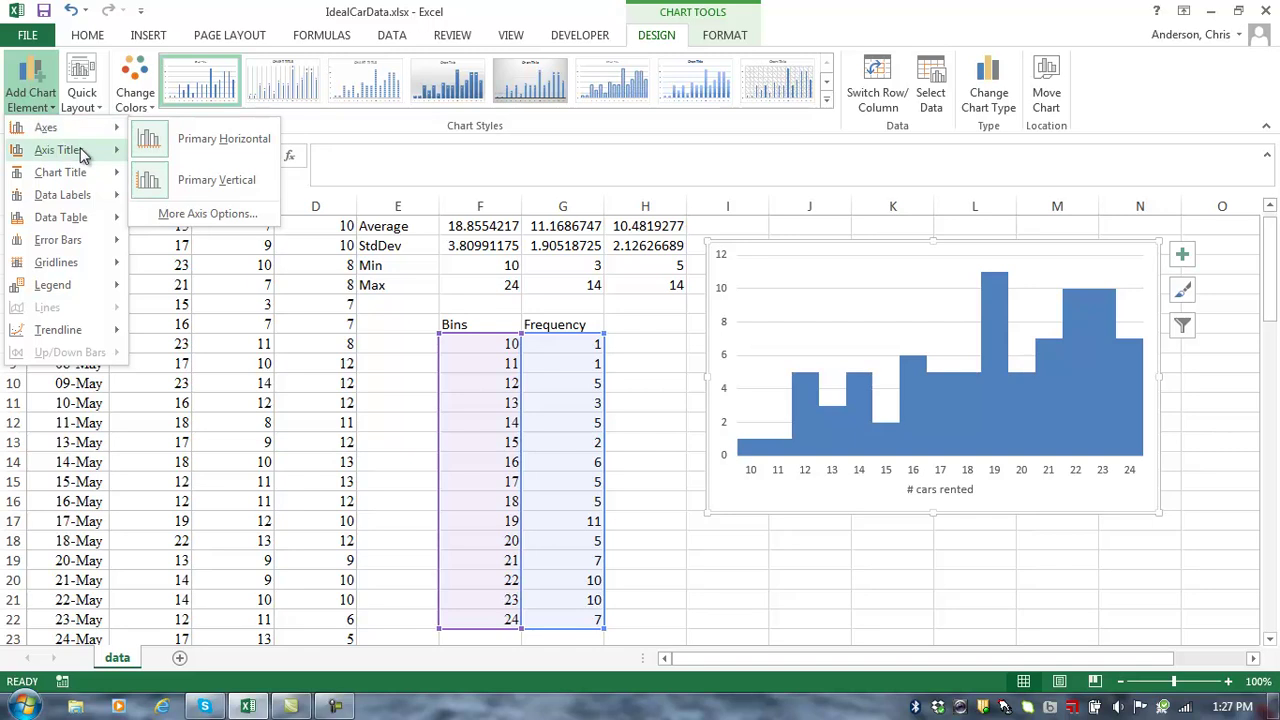
pyautogui.moveTo(83, 154)
pyautogui.click(205, 204)
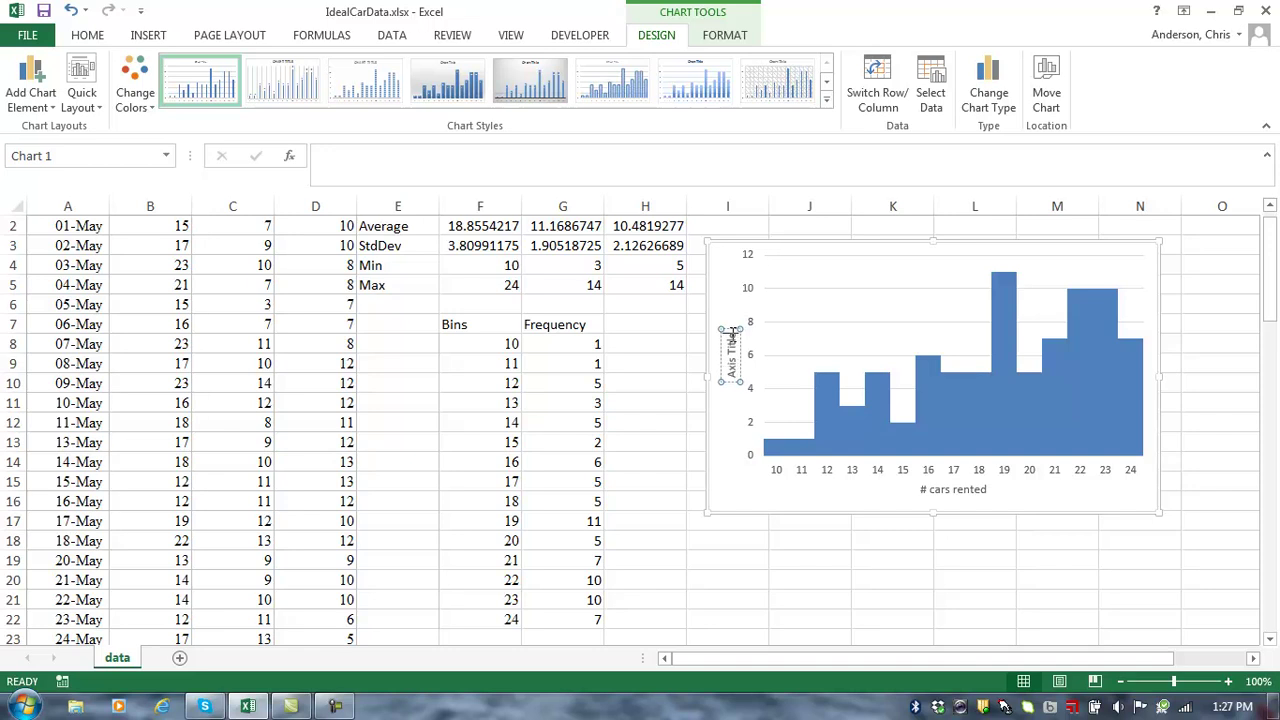
pyautogui.press('BackSpace')
pyautogui.press('BackSpace')
pyautogui.press('BackSpace')
pyautogui.press('BackSpace')
pyautogui.press('BackSpace')
pyautogui.press('BackSpace')
pyautogui.press('BackSpace')
pyautogui.press('BackSpace')
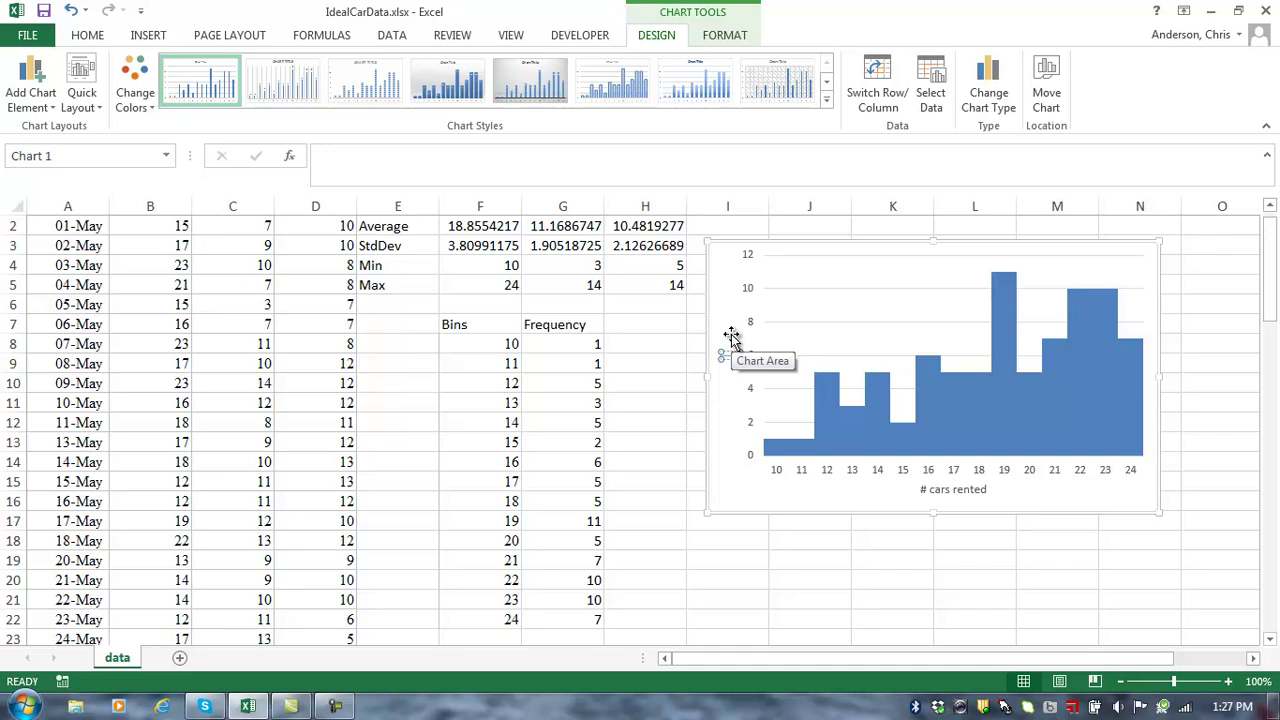
pyautogui.write('Frequency')
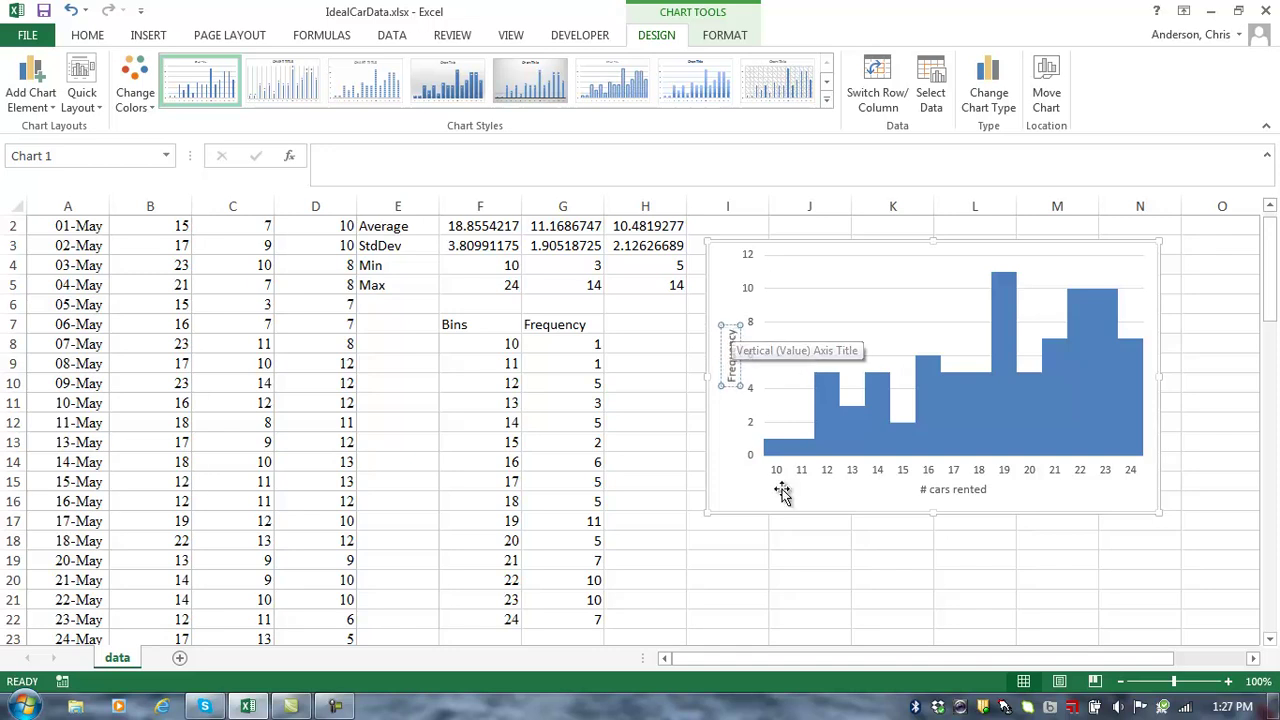
pyautogui.click(763, 543)
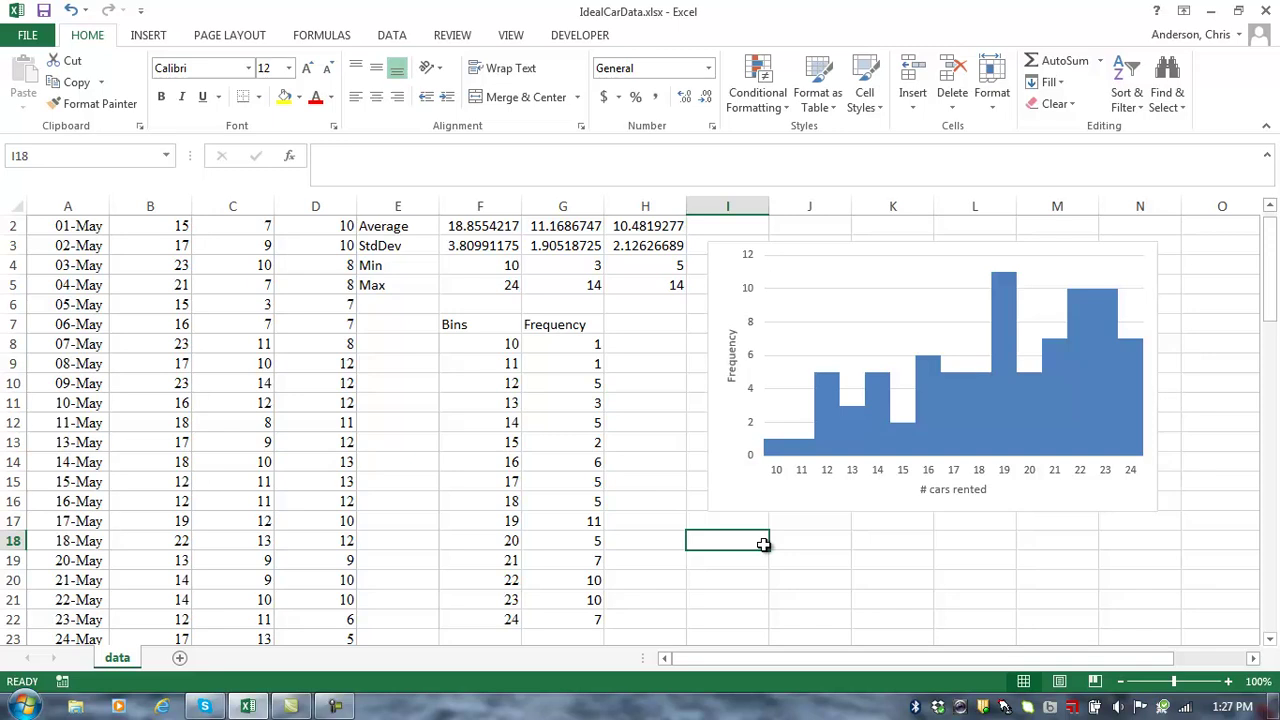
# Move the frequency histogram away from the table to start at column M, and enter the heading "Probability" in H7.
pyautogui.click(711, 248)
pyautogui.moveTo(711, 248); pyautogui.dragTo(1036, 264)
pyautogui.click(642, 323)
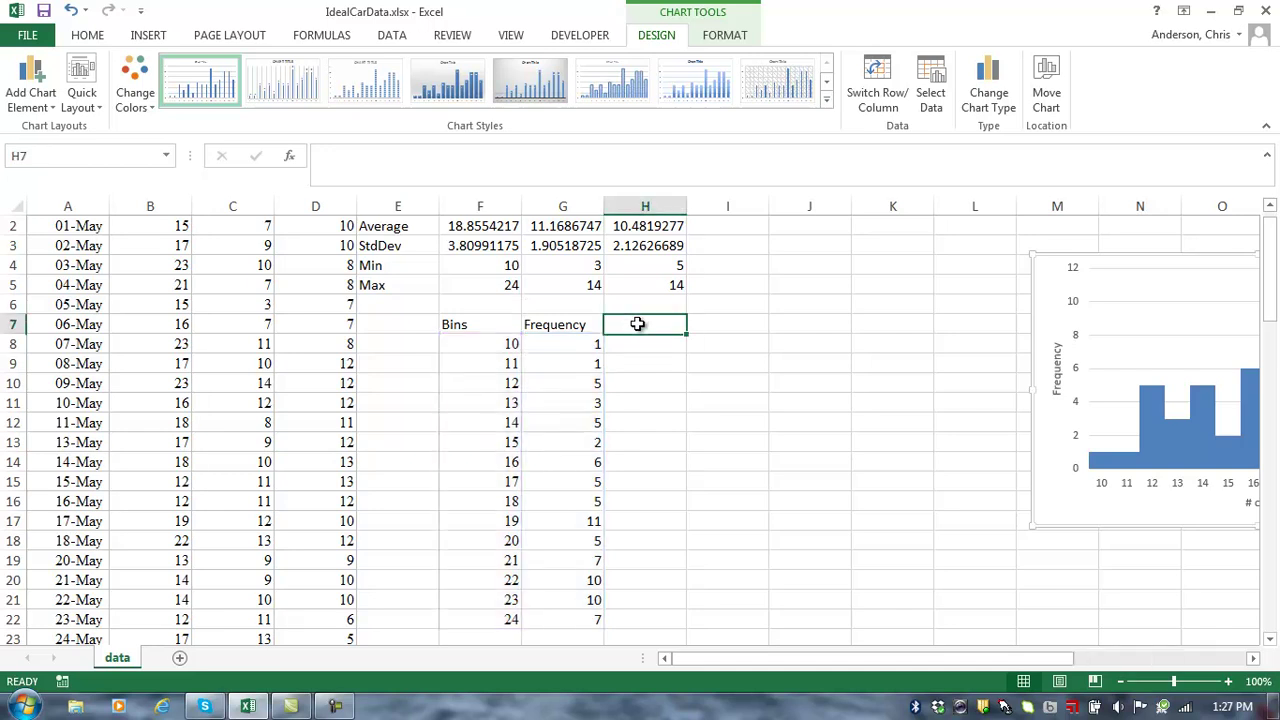
pyautogui.write('Probability')
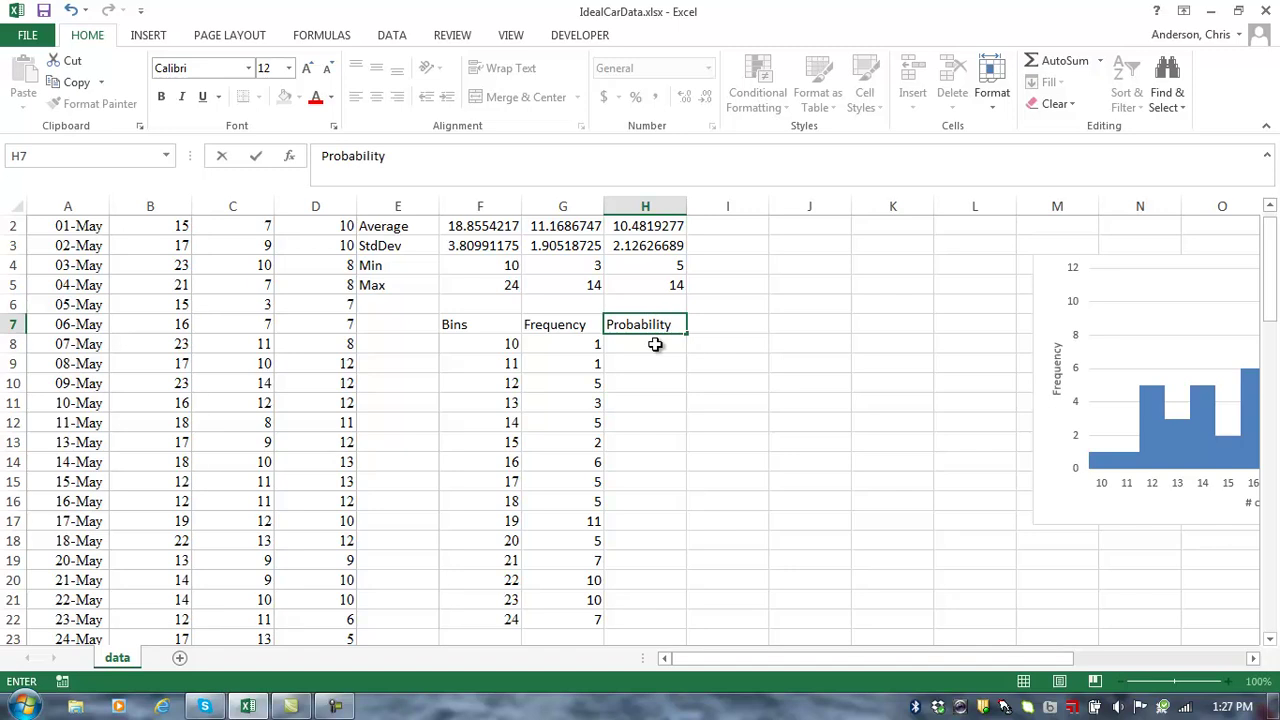
pyautogui.press('Return')
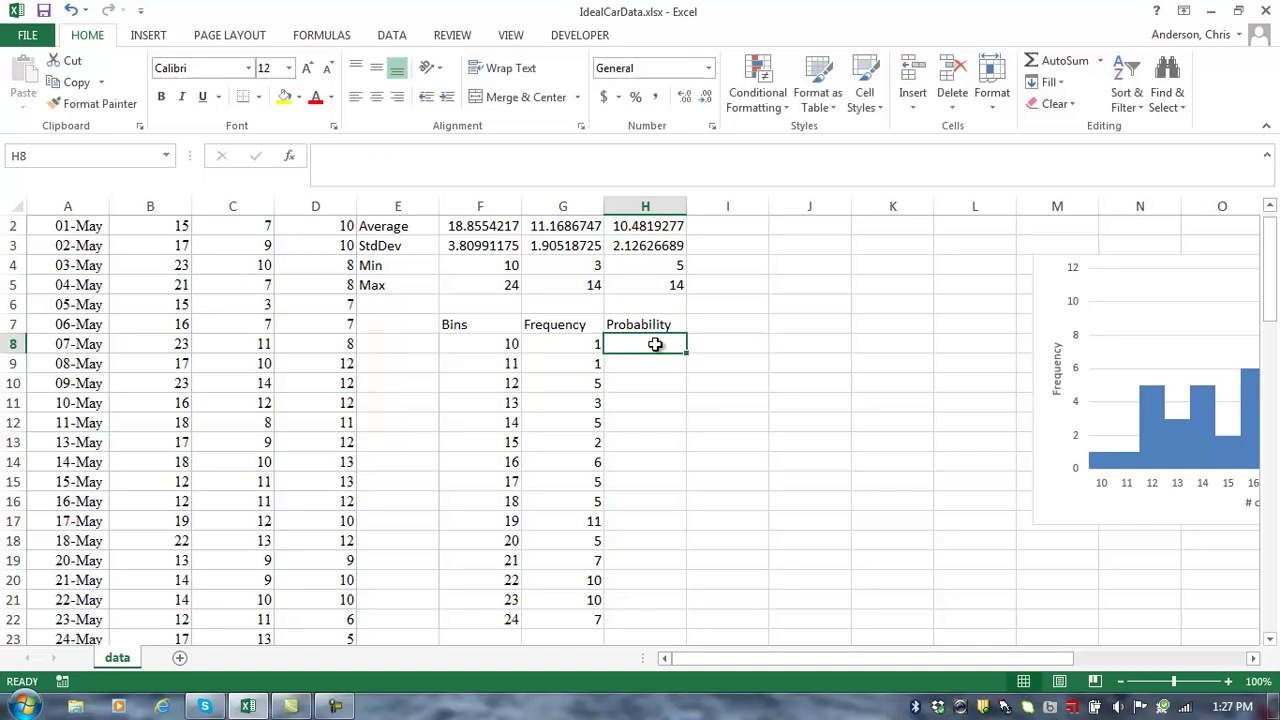
# Compute each bin's probability with =G8/SUM($G$8:$G$22) in H8 and fill the formula down to H22.
pyautogui.write('=')
pyautogui.press('Left')
pyautogui.write('/sum(')
pyautogui.press('Left')
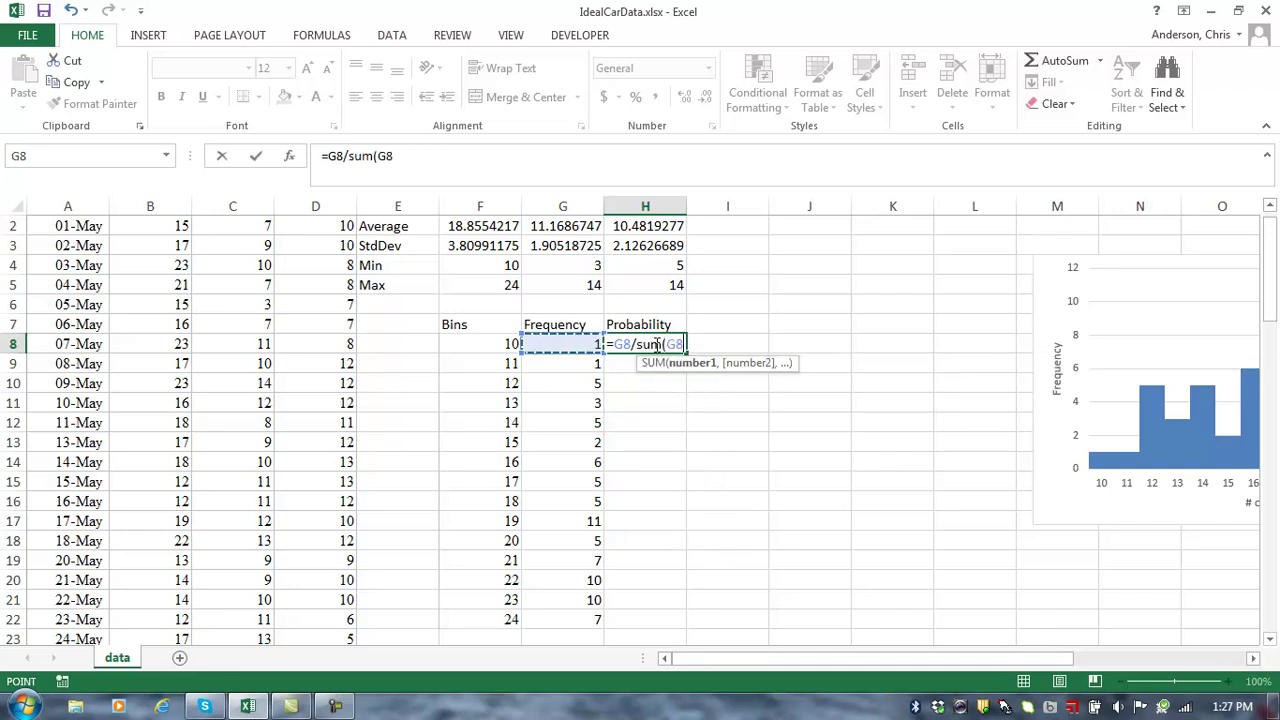
pyautogui.hotkey('ctrl', 'shift', 'Down')
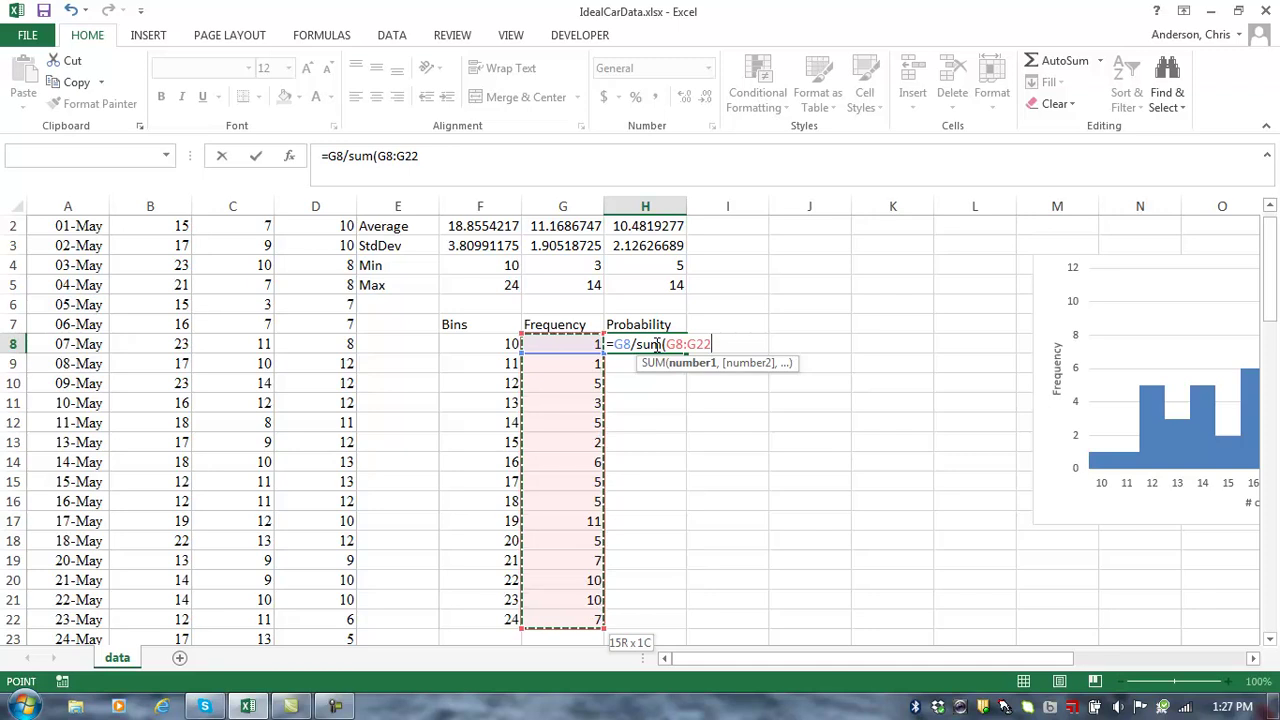
pyautogui.press('F4')
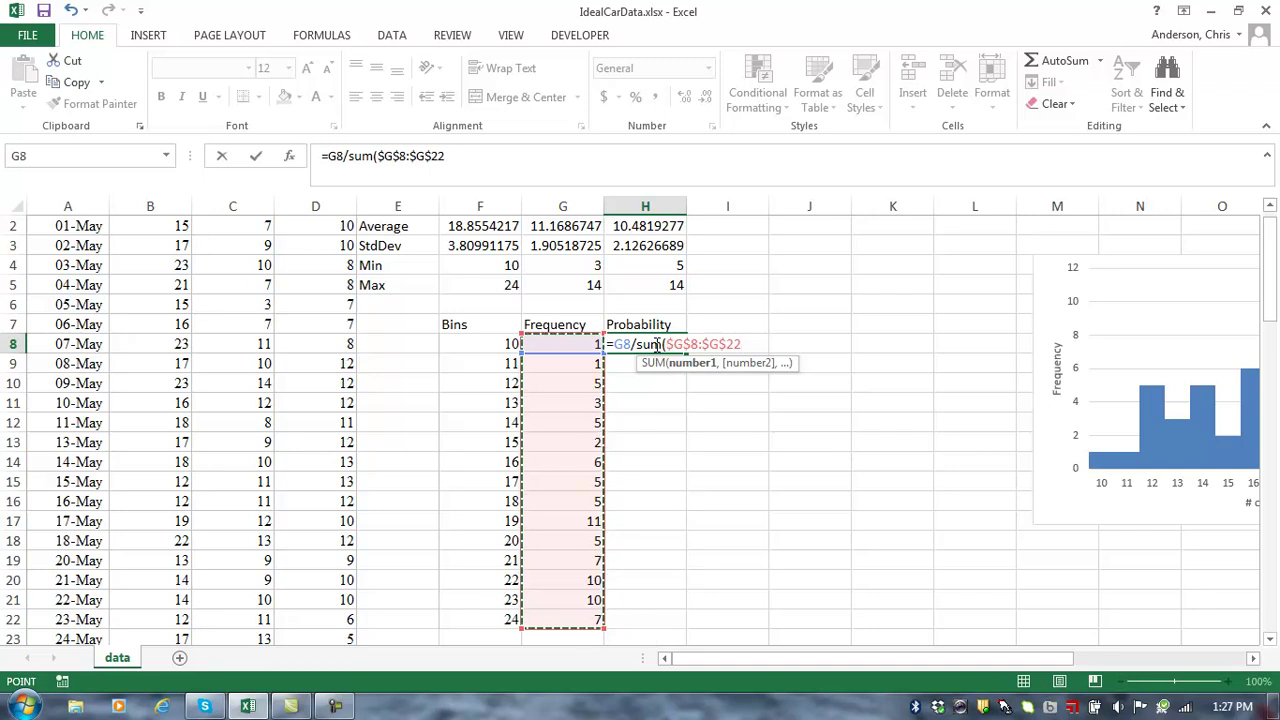
pyautogui.press('Return')
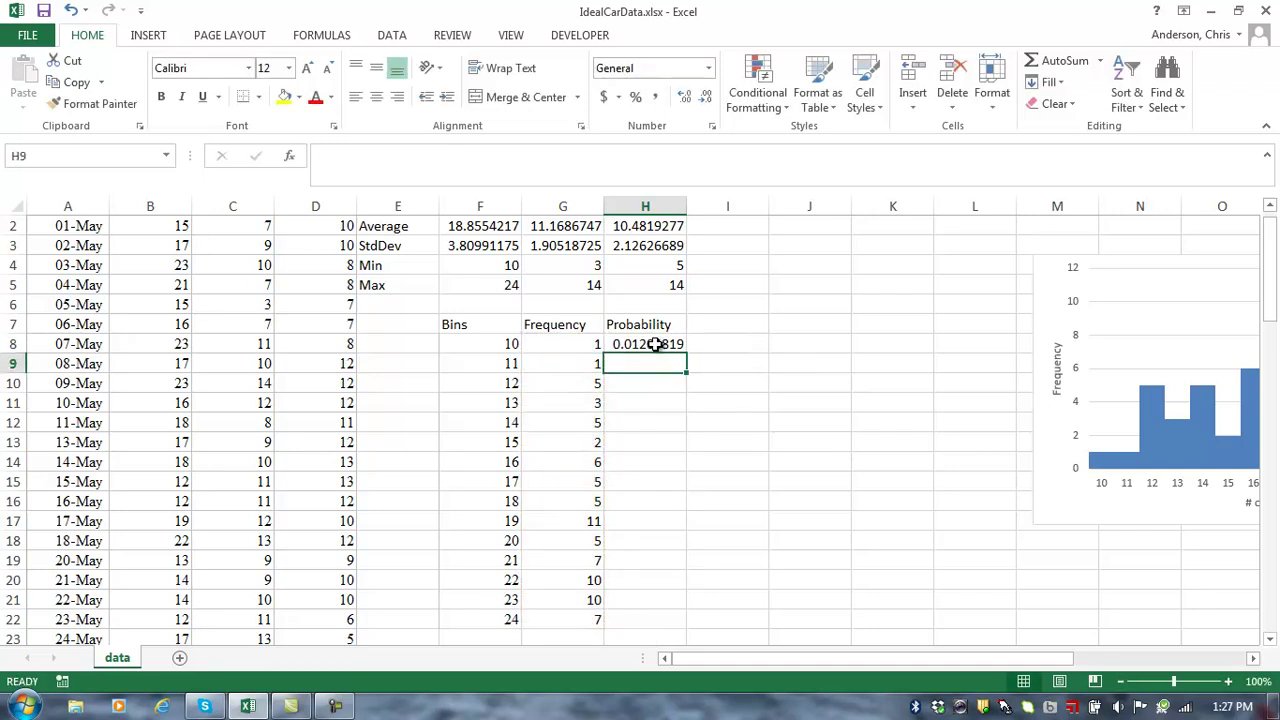
pyautogui.click(653, 344)
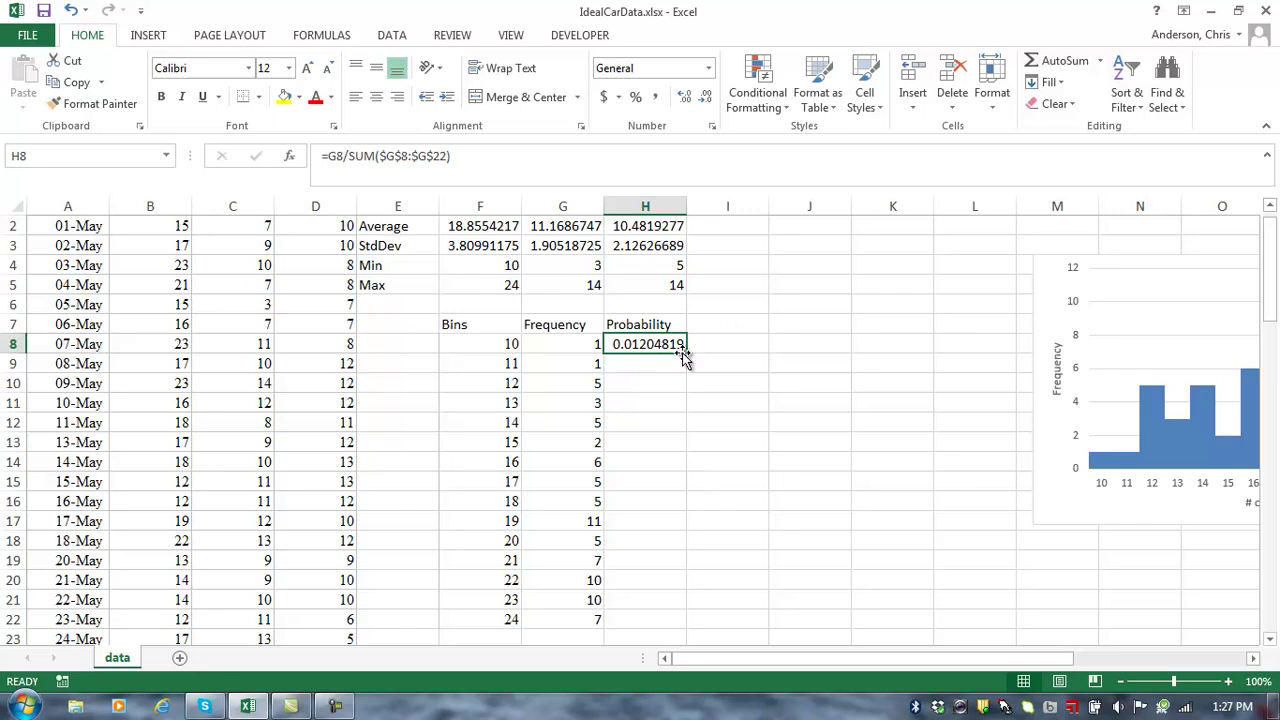
pyautogui.doubleClick(685, 353)
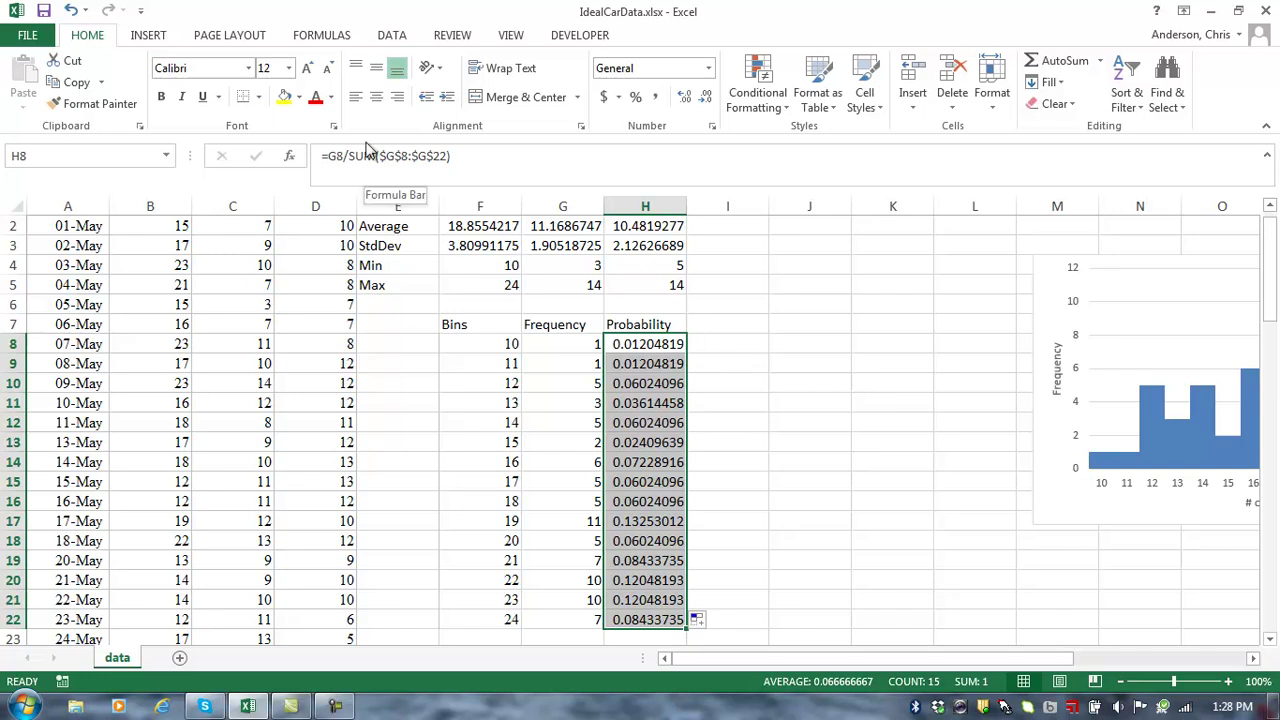
# Insert a 2-D clustered column chart of the probabilities in H8:H22 and place it beside the table over columns I to N.
pyautogui.click(160, 40)
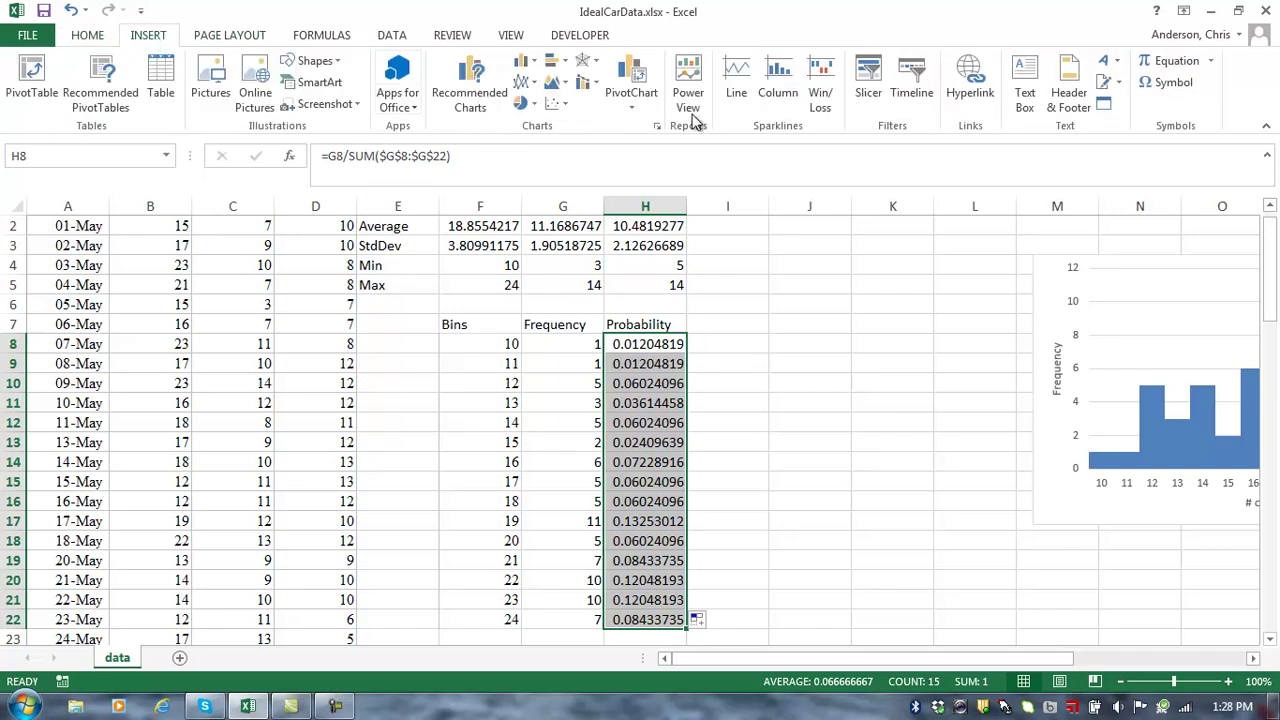
pyautogui.click(521, 68)
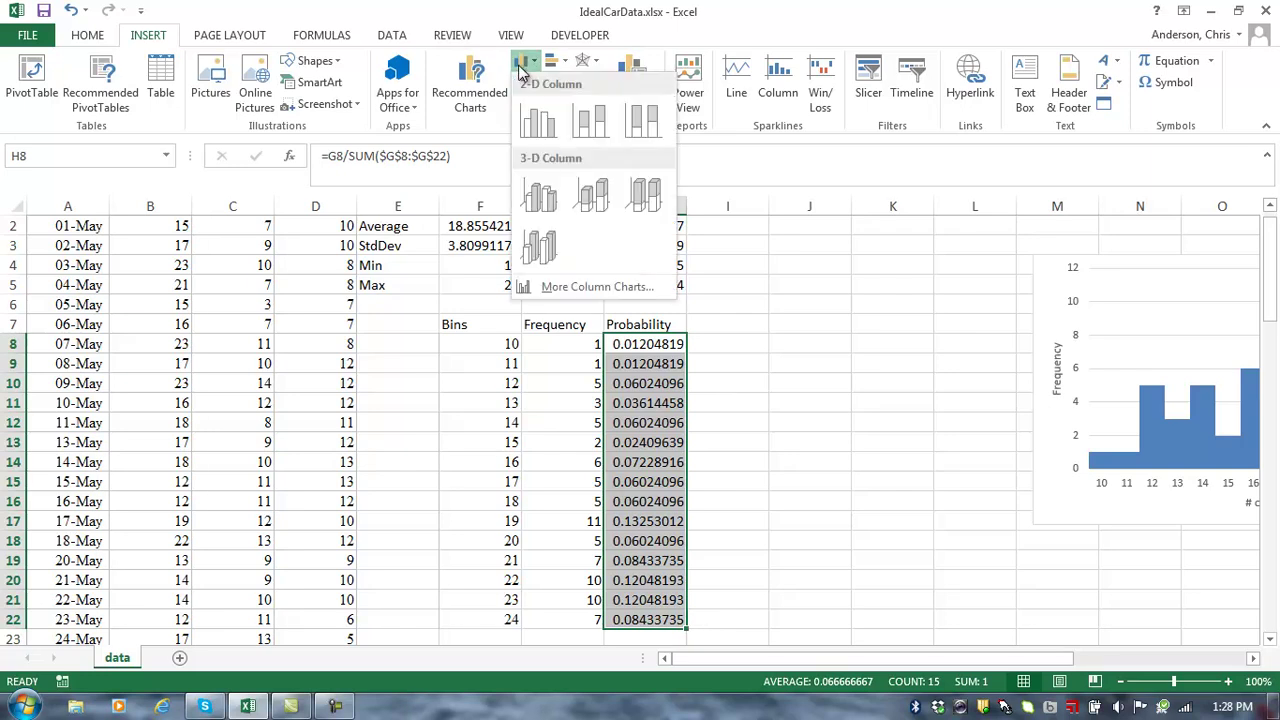
pyautogui.click(537, 118)
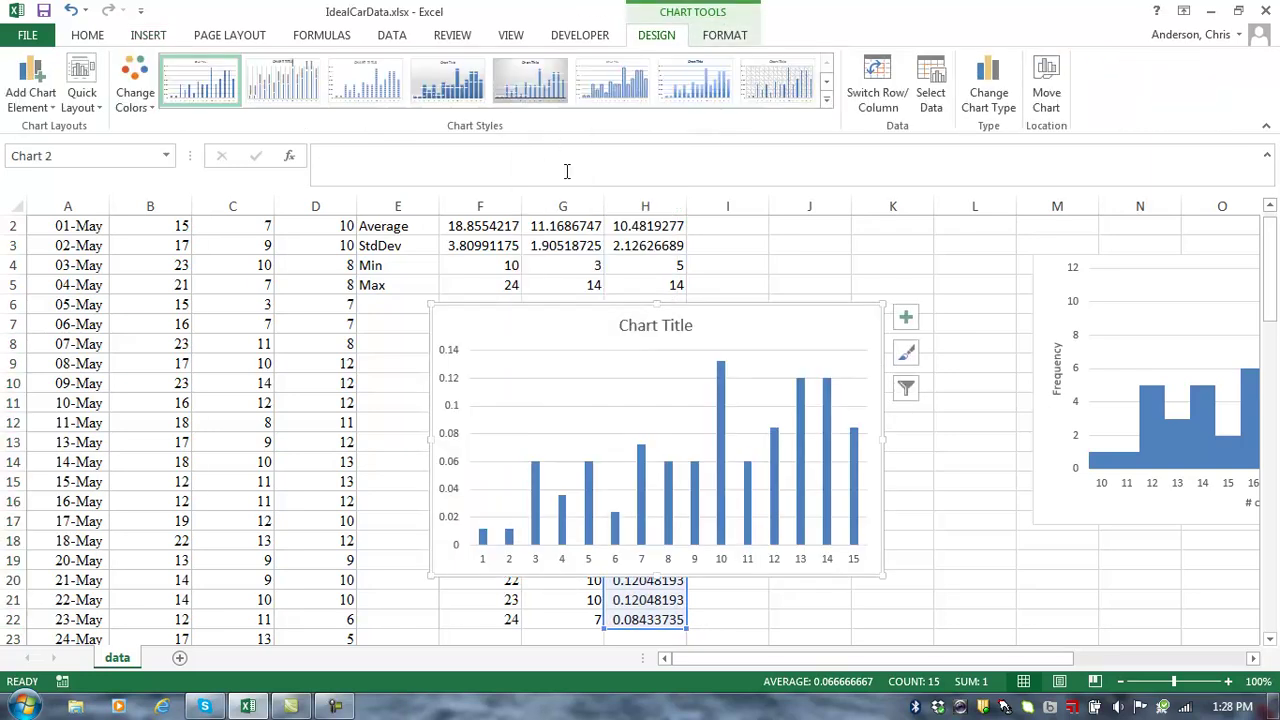
pyautogui.moveTo(716, 305); pyautogui.dragTo(1002, 303)
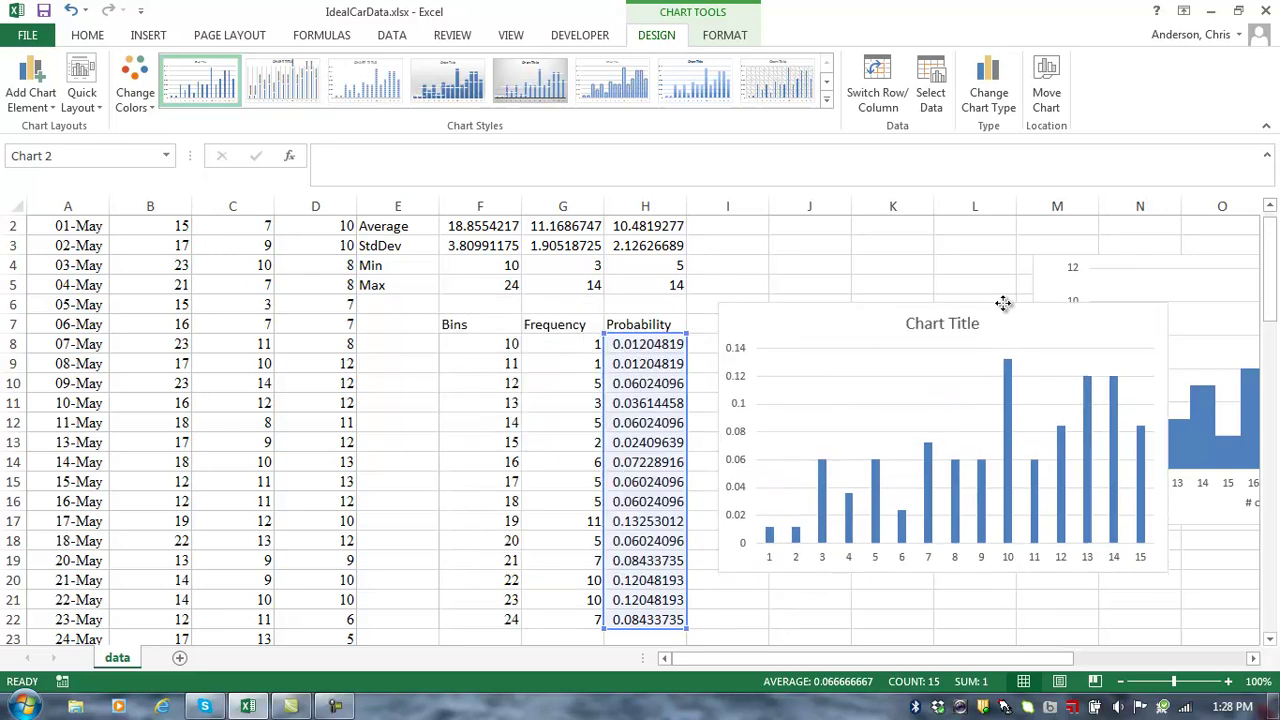
# Delete the probability chart's placeholder title and set its data series gap width to 0%.
pyautogui.click(930, 324)
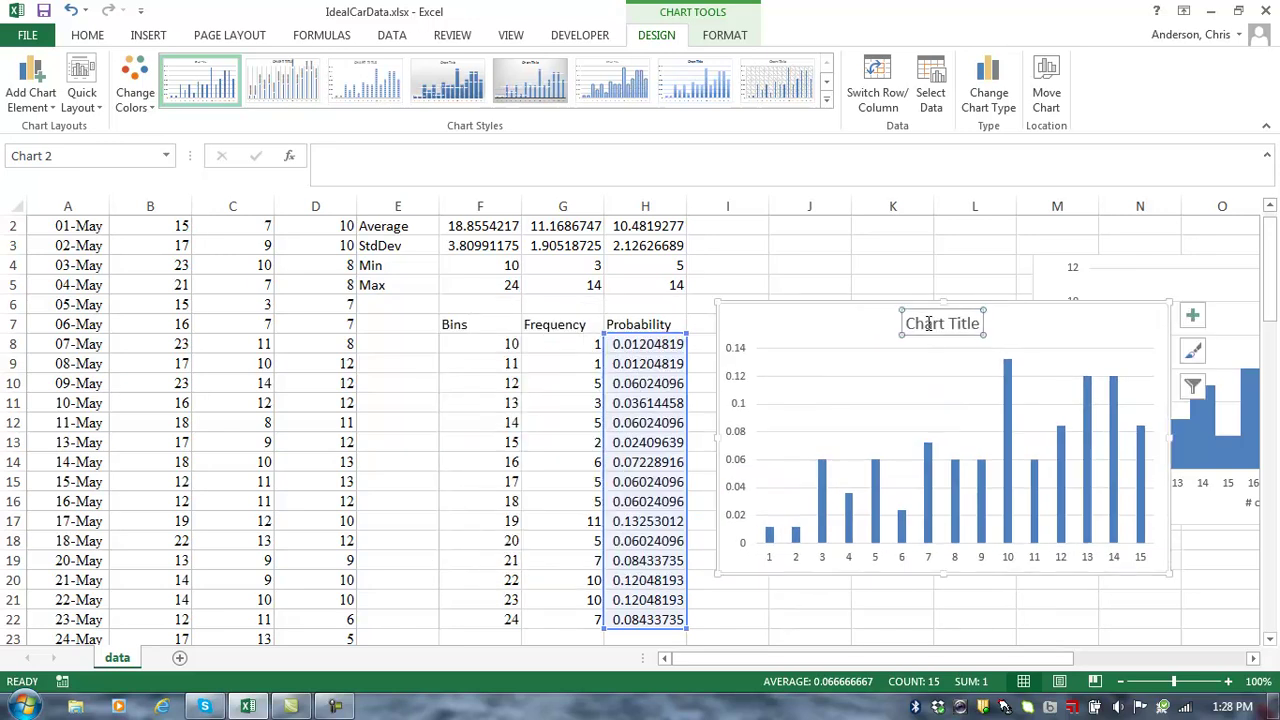
pyautogui.press('Delete')
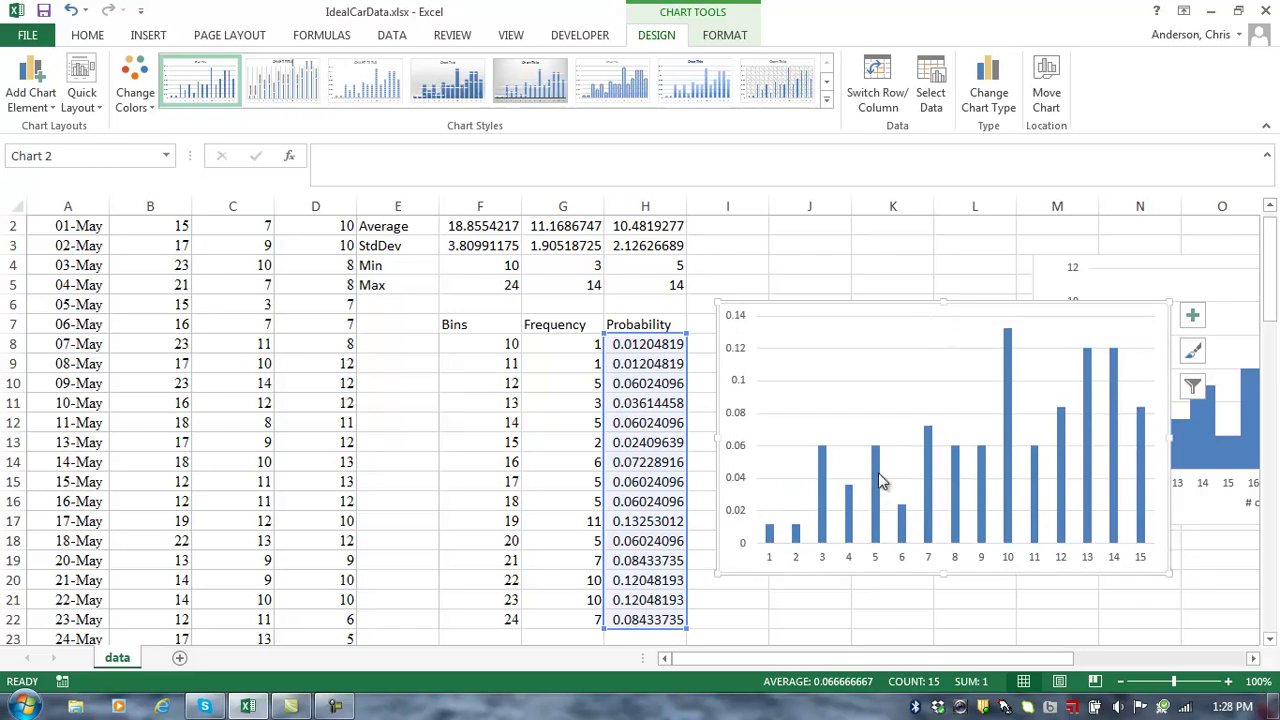
pyautogui.click(877, 478)
pyautogui.rightClick(877, 478)
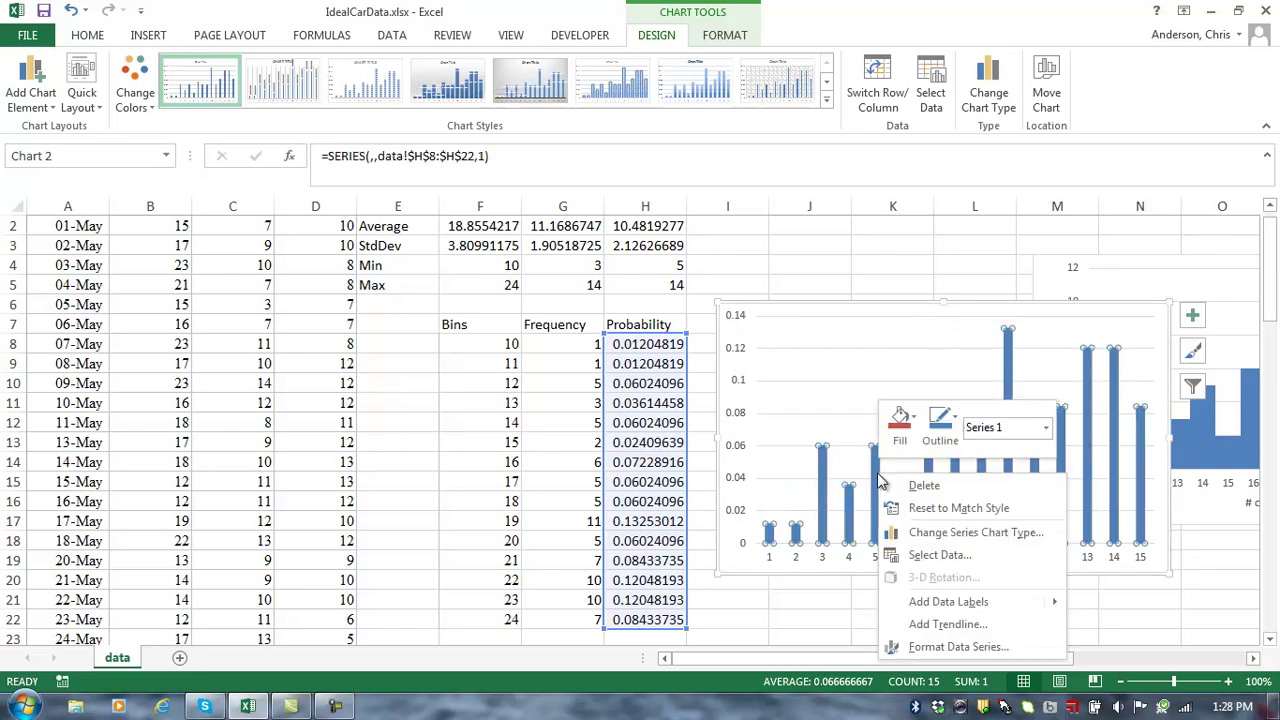
pyautogui.click(945, 656)
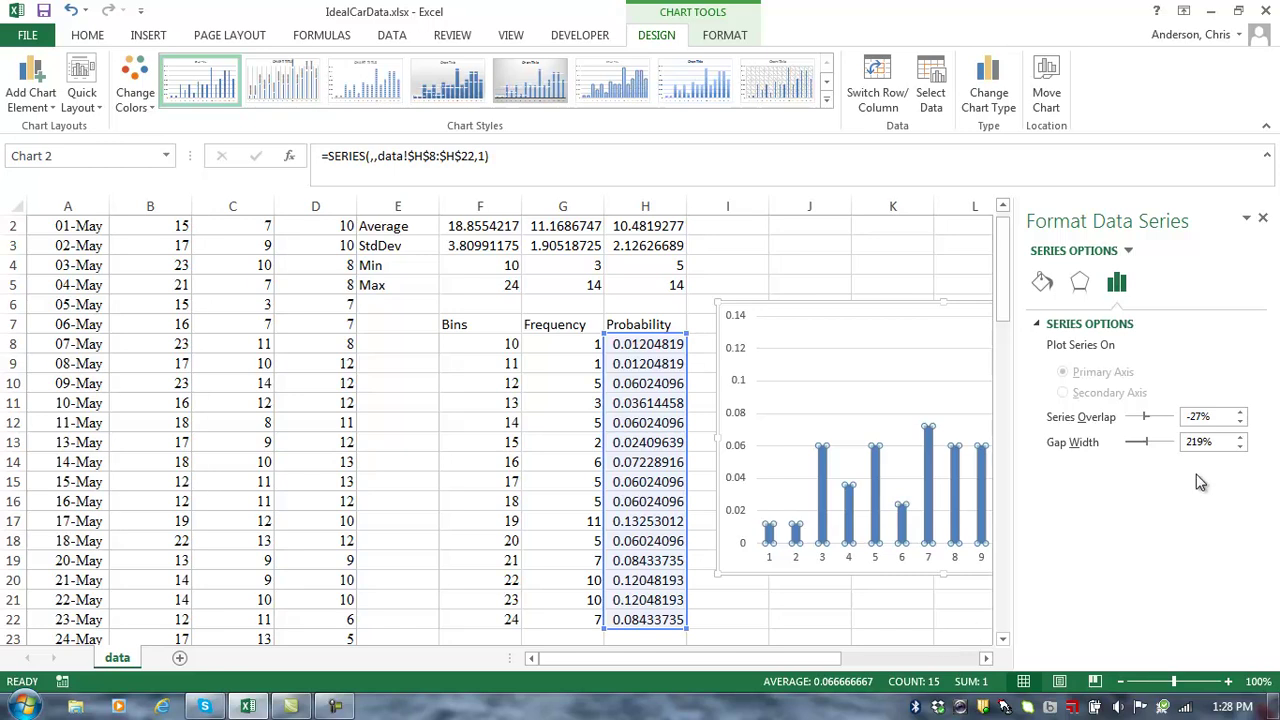
pyautogui.click(1221, 441)
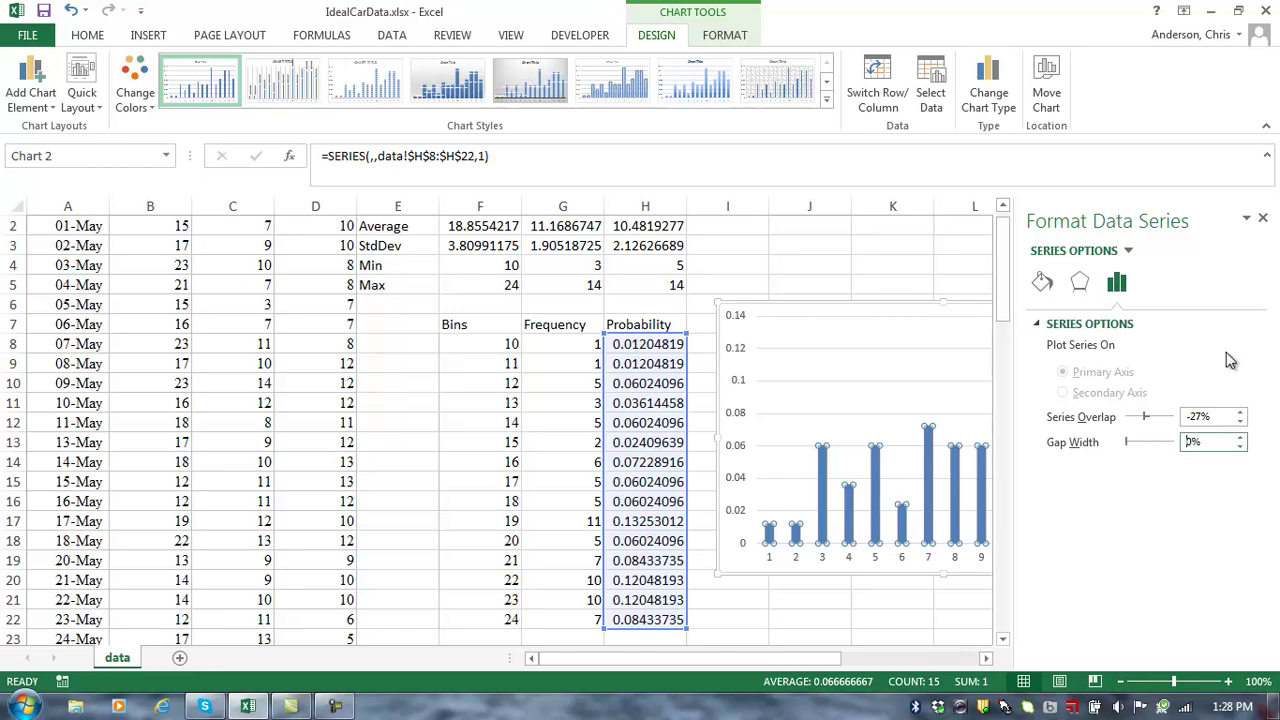
pyautogui.press('Return')
pyautogui.click(1264, 220)
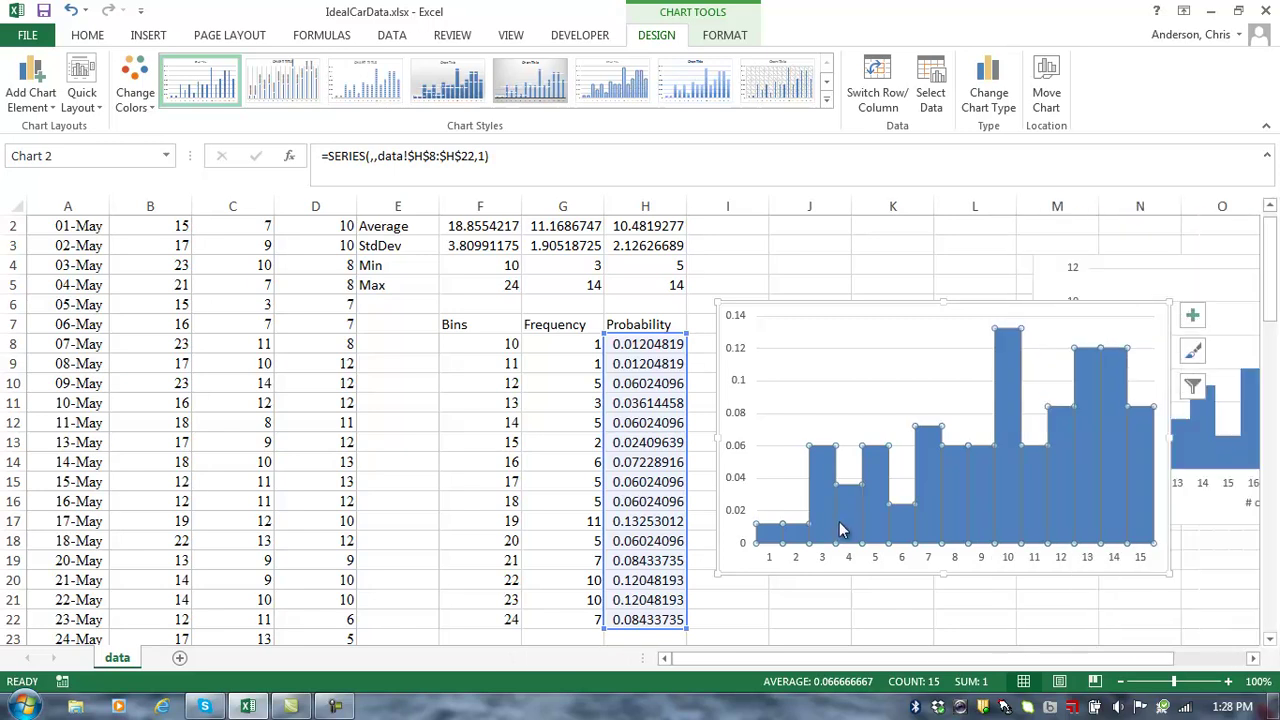
# Set the probability chart's horizontal axis labels to the bin values in F8:F22.
pyautogui.click(783, 565)
pyautogui.click(945, 82)
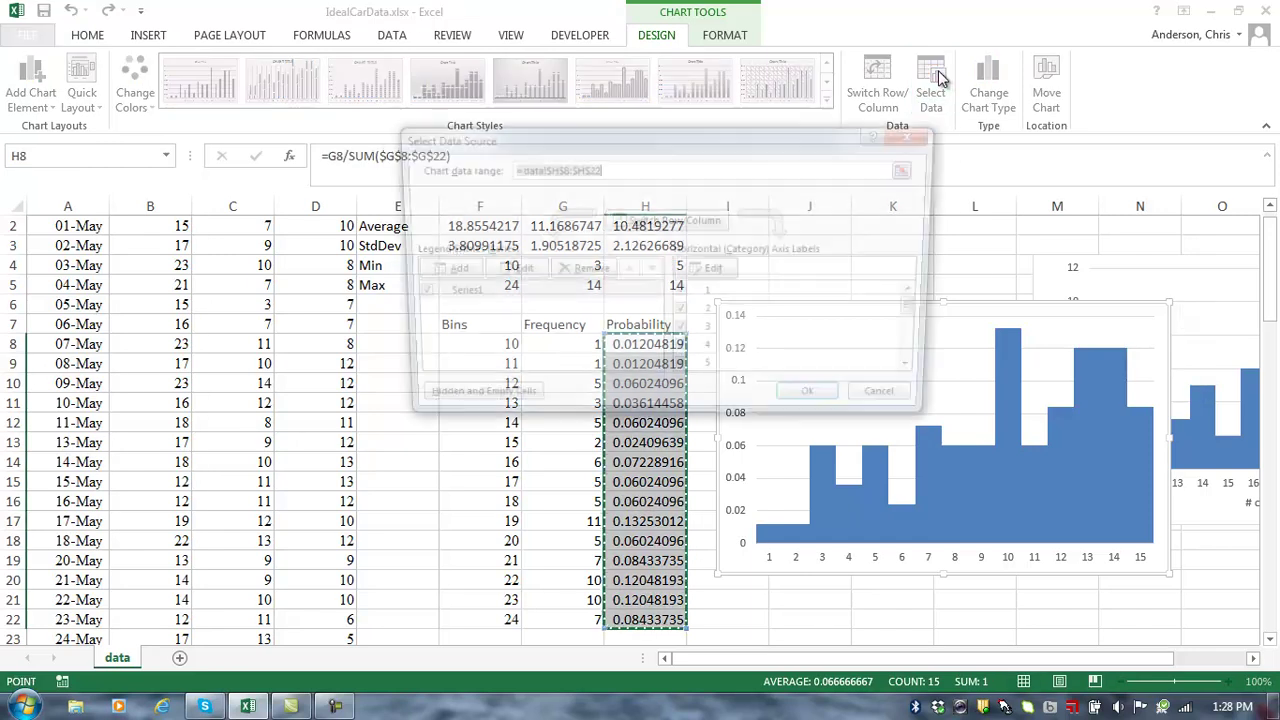
pyautogui.click(705, 280)
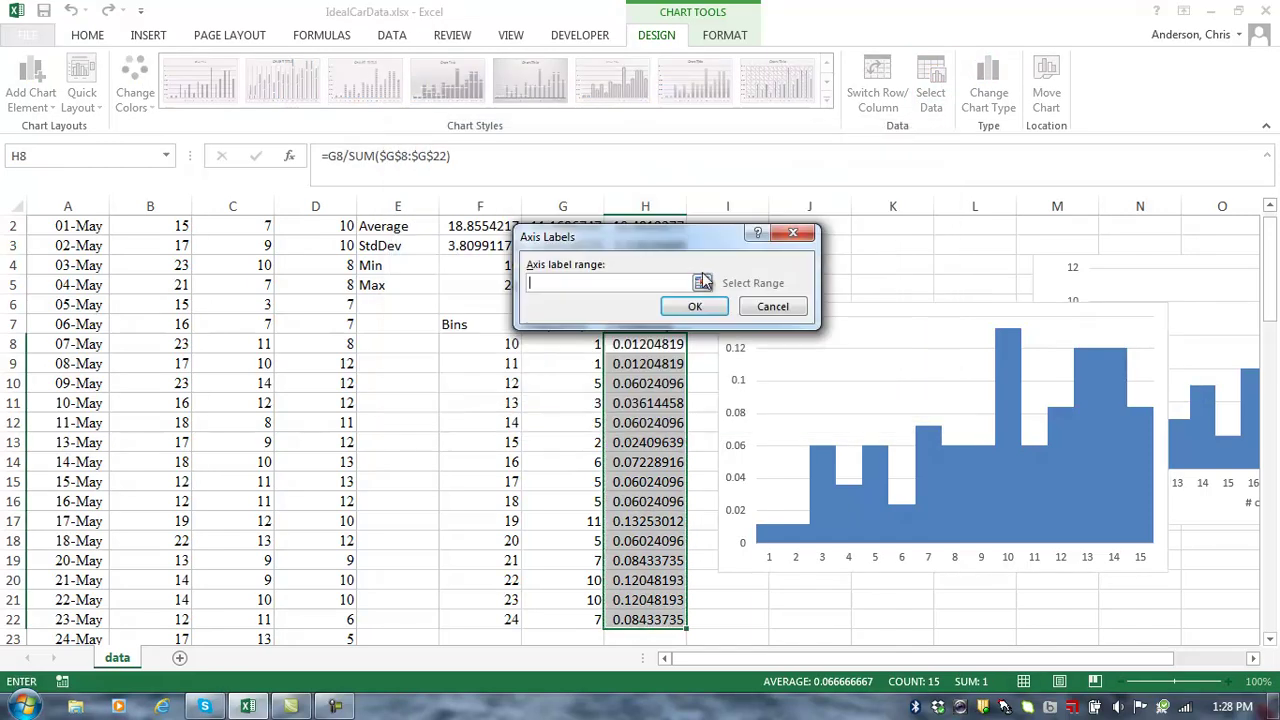
pyautogui.click(474, 346)
pyautogui.hotkey('ctrl', 'shift', 'Down')
pyautogui.press('Return')
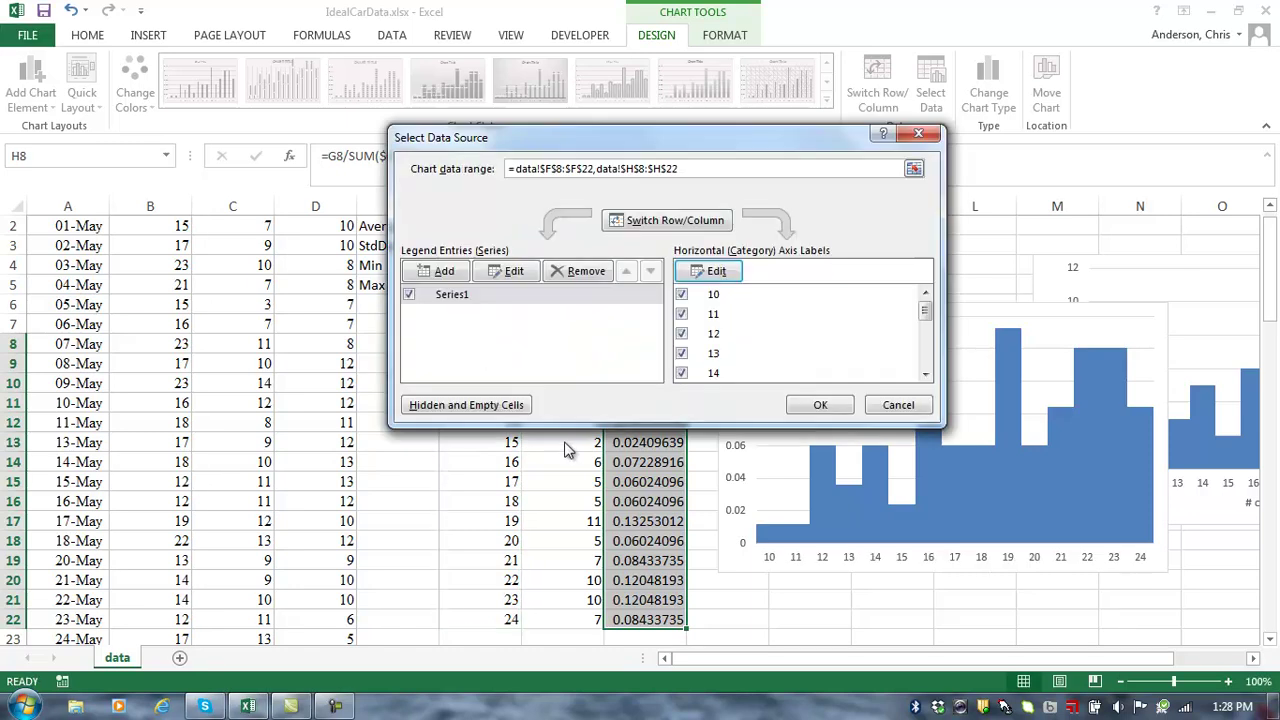
pyautogui.click(820, 404)
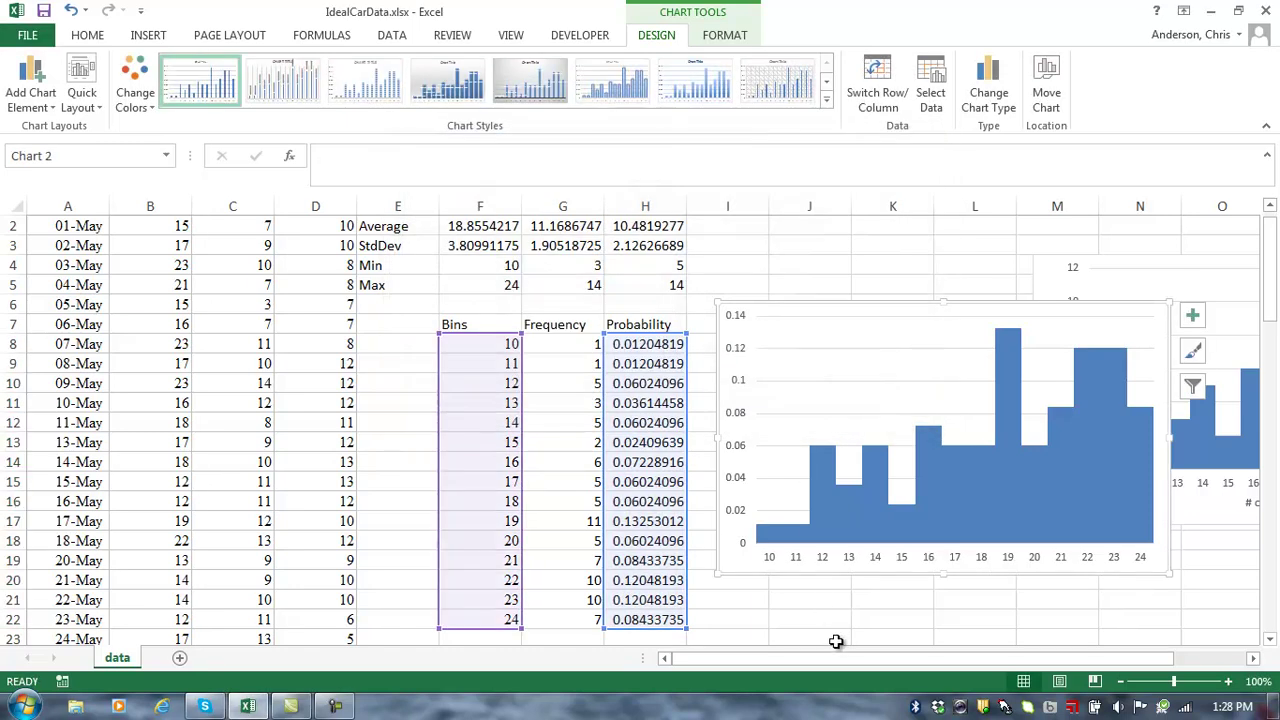
pyautogui.click(809, 622)
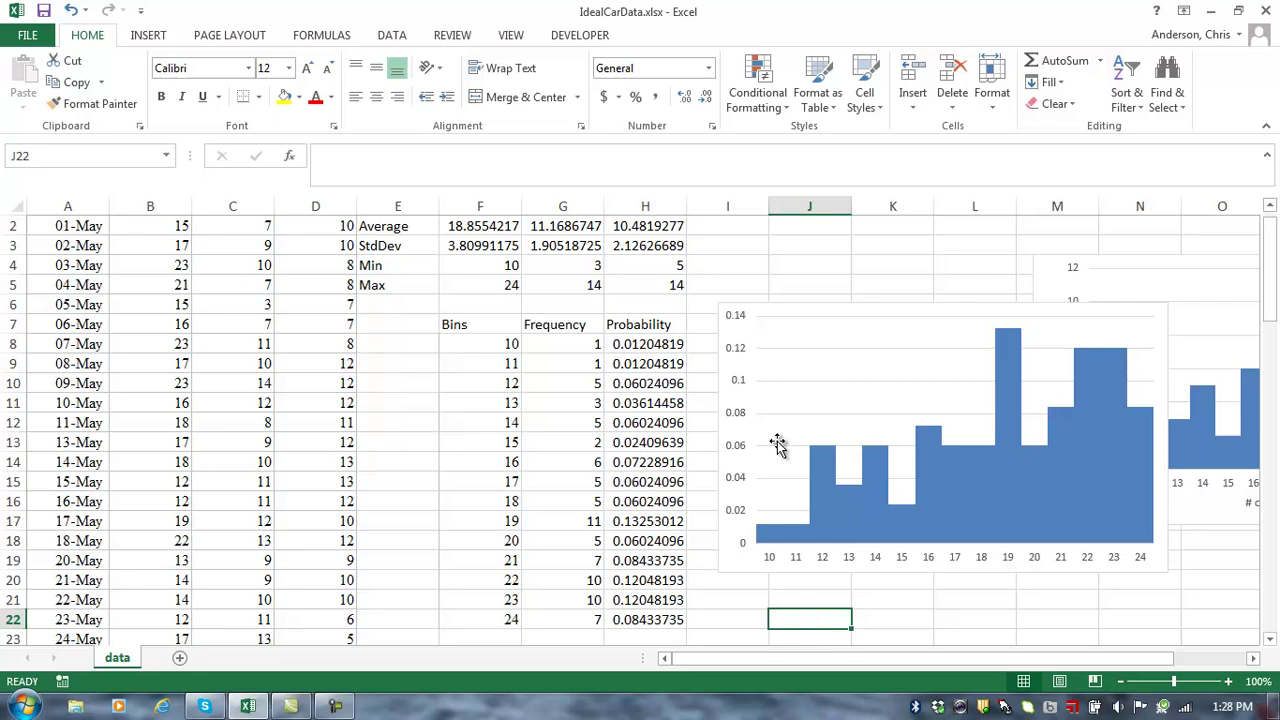
# Move the probability chart clear of column I and enter the heading "CDF" in I7.
pyautogui.click(780, 310)
pyautogui.moveTo(780, 310); pyautogui.dragTo(871, 283)
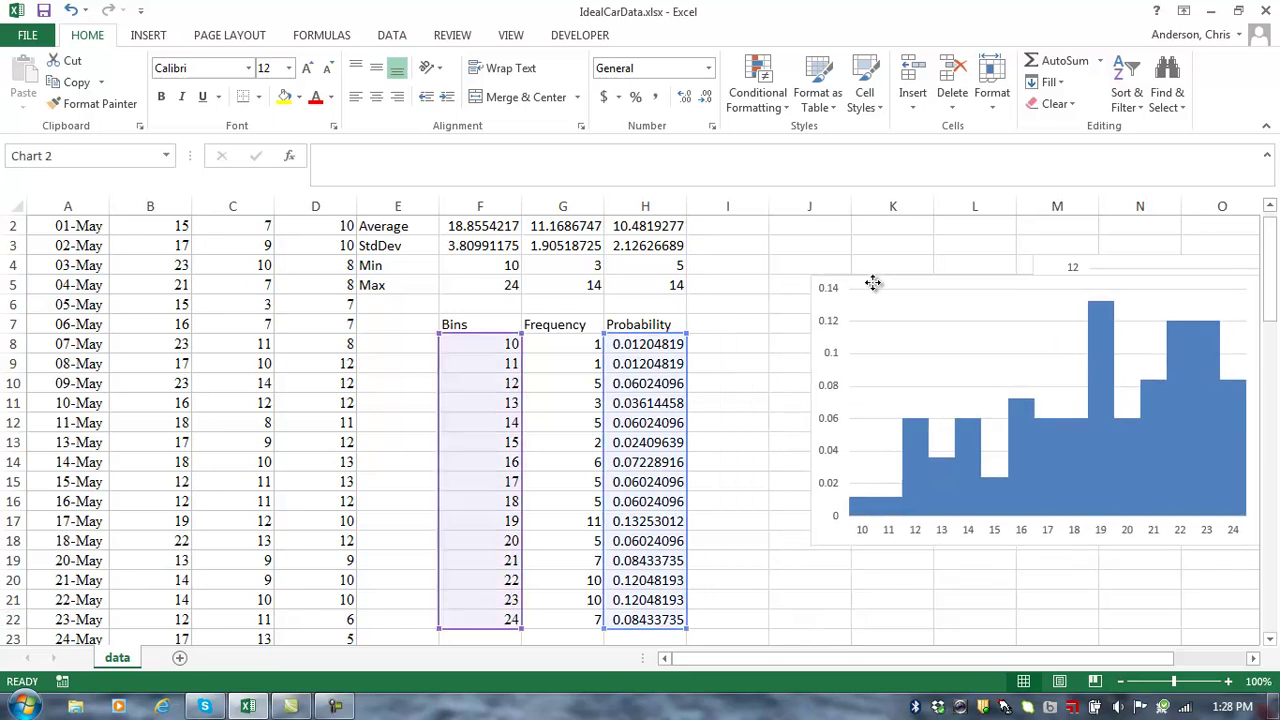
pyautogui.click(707, 321)
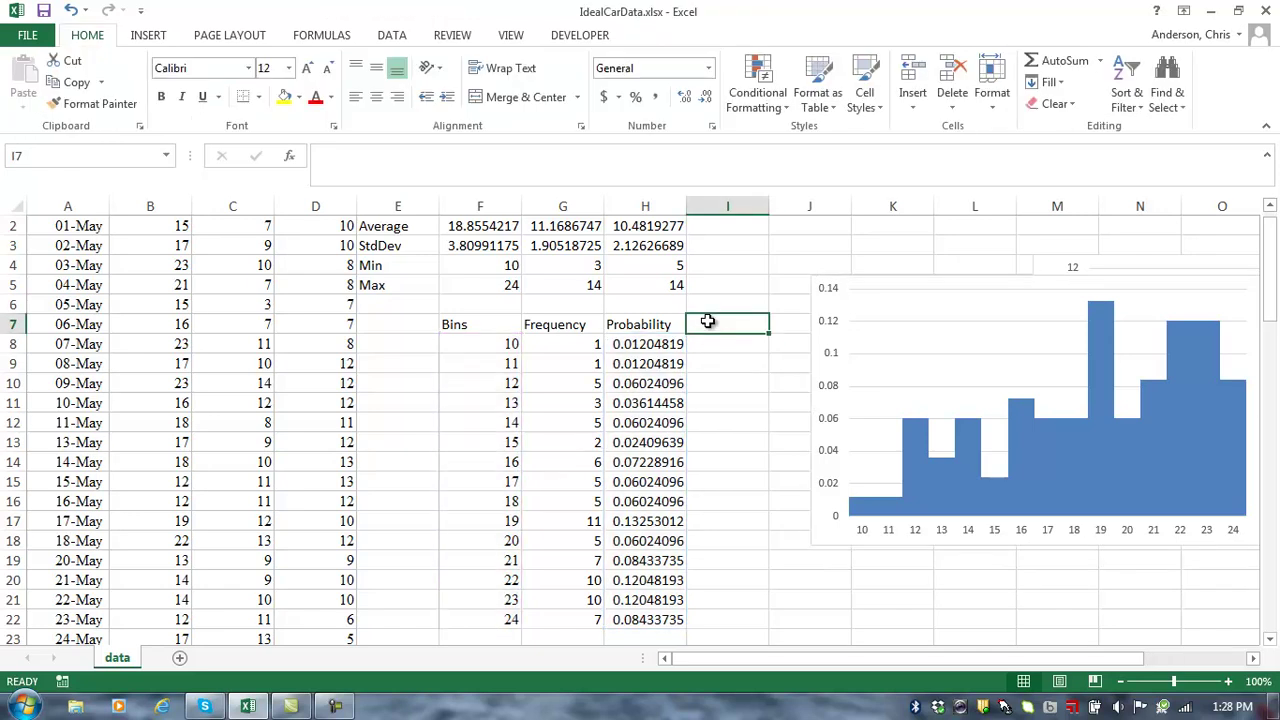
pyautogui.write('CDF')
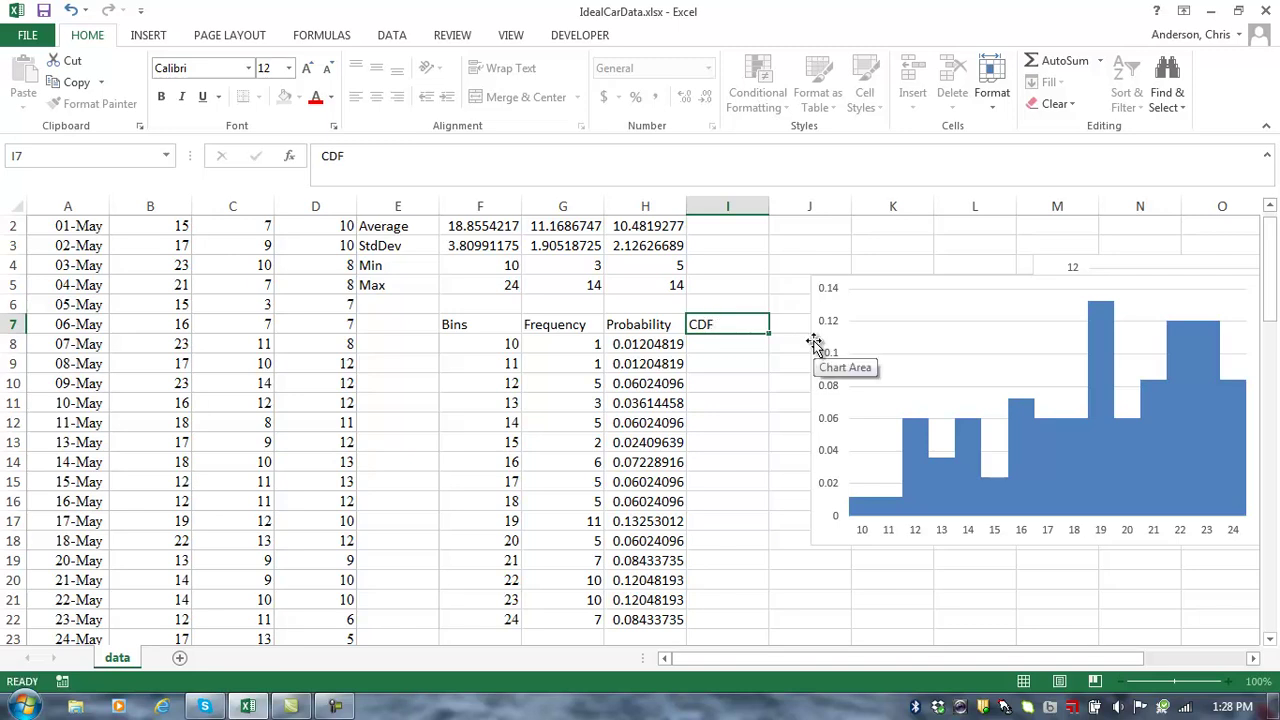
pyautogui.press('Return')
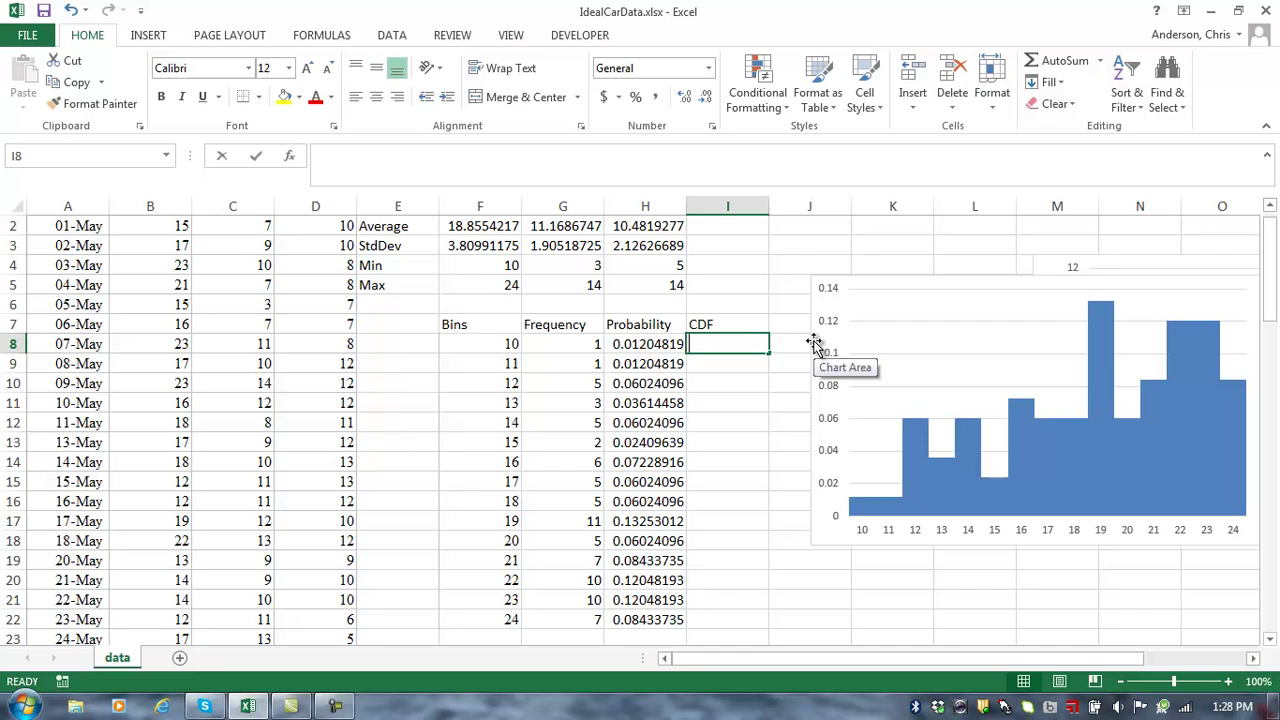
# Enter the formula =H8 in I8 as the first cumulative probability.
pyautogui.write('1')
pyautogui.press('Up')
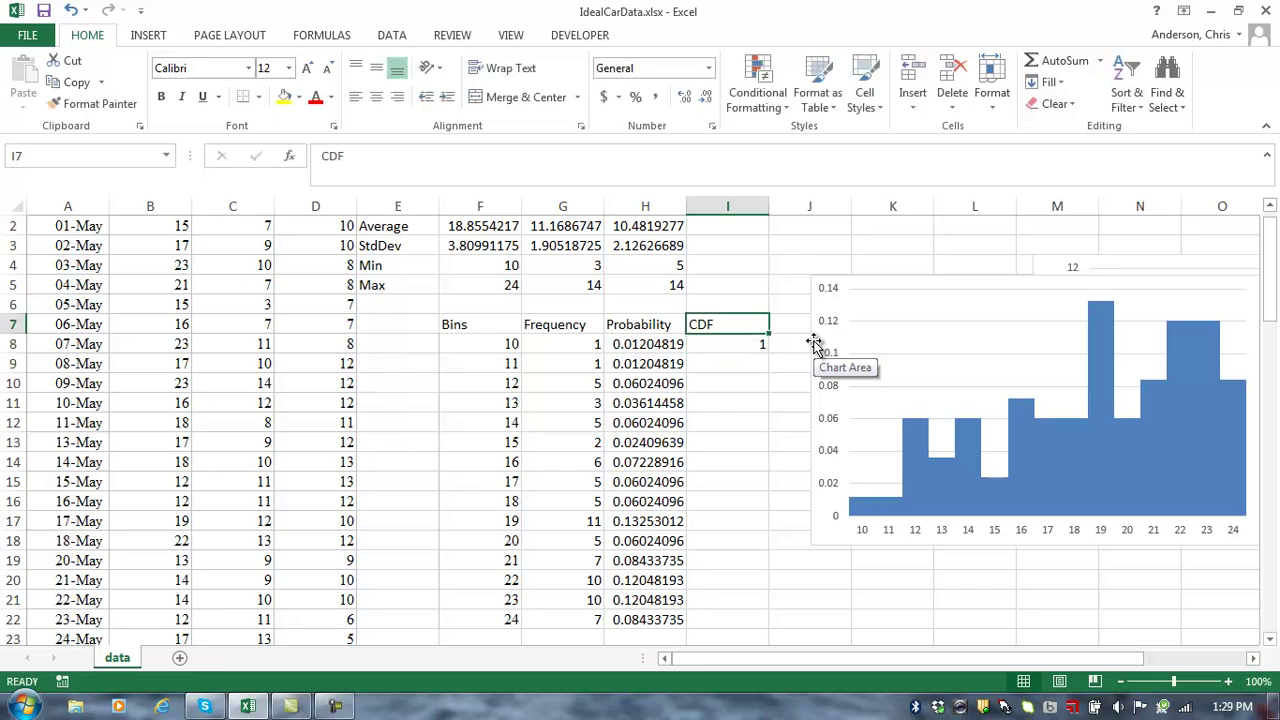
pyautogui.press('Down')
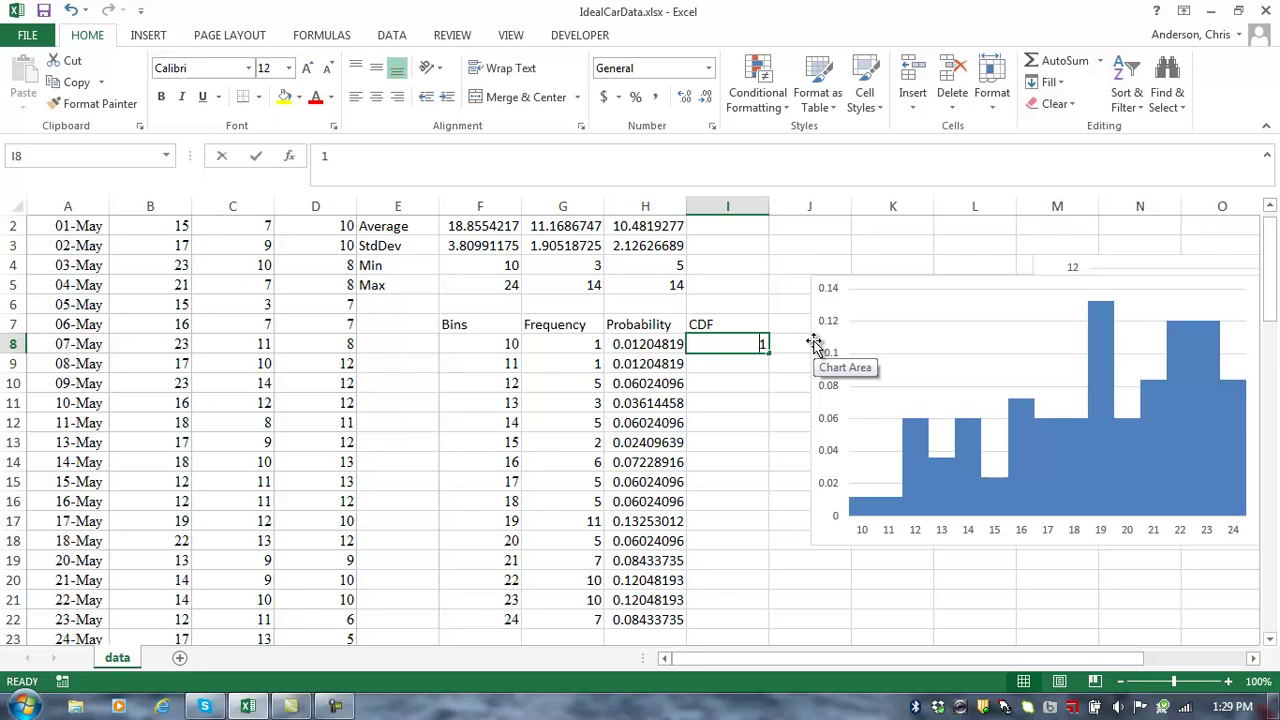
pyautogui.write('=H8')
pyautogui.press('Return')
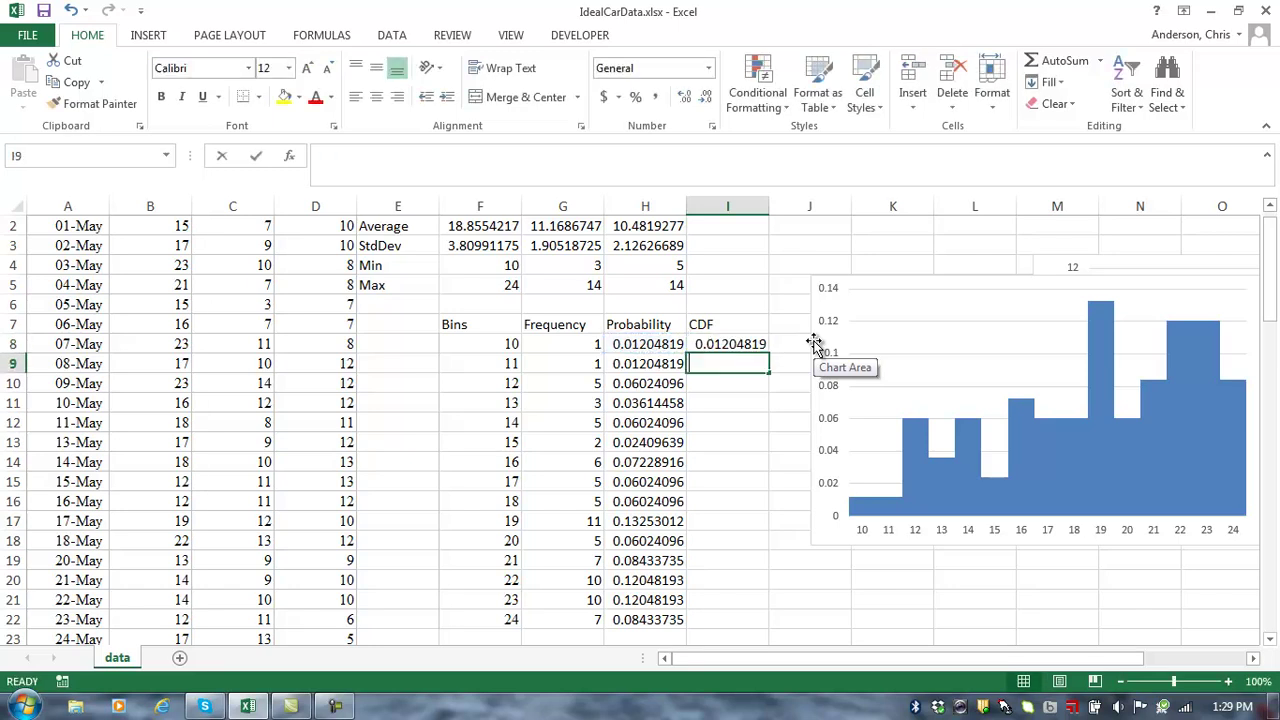
# Accumulate the probabilities with =I8+H9 in I9 and fill the formula down to I22.
pyautogui.write('=')
pyautogui.press('Up')
pyautogui.write('+')
pyautogui.press('Left')
pyautogui.press('Return')
pyautogui.press('Up')
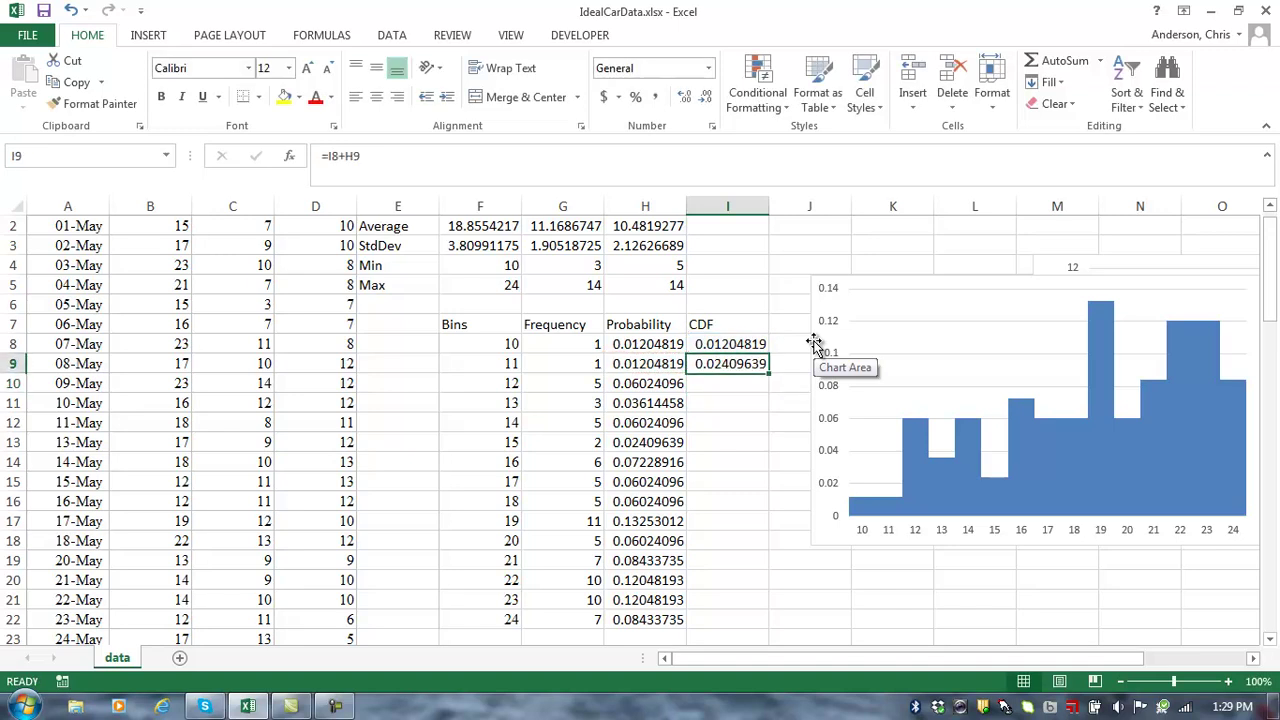
pyautogui.doubleClick(768, 373)
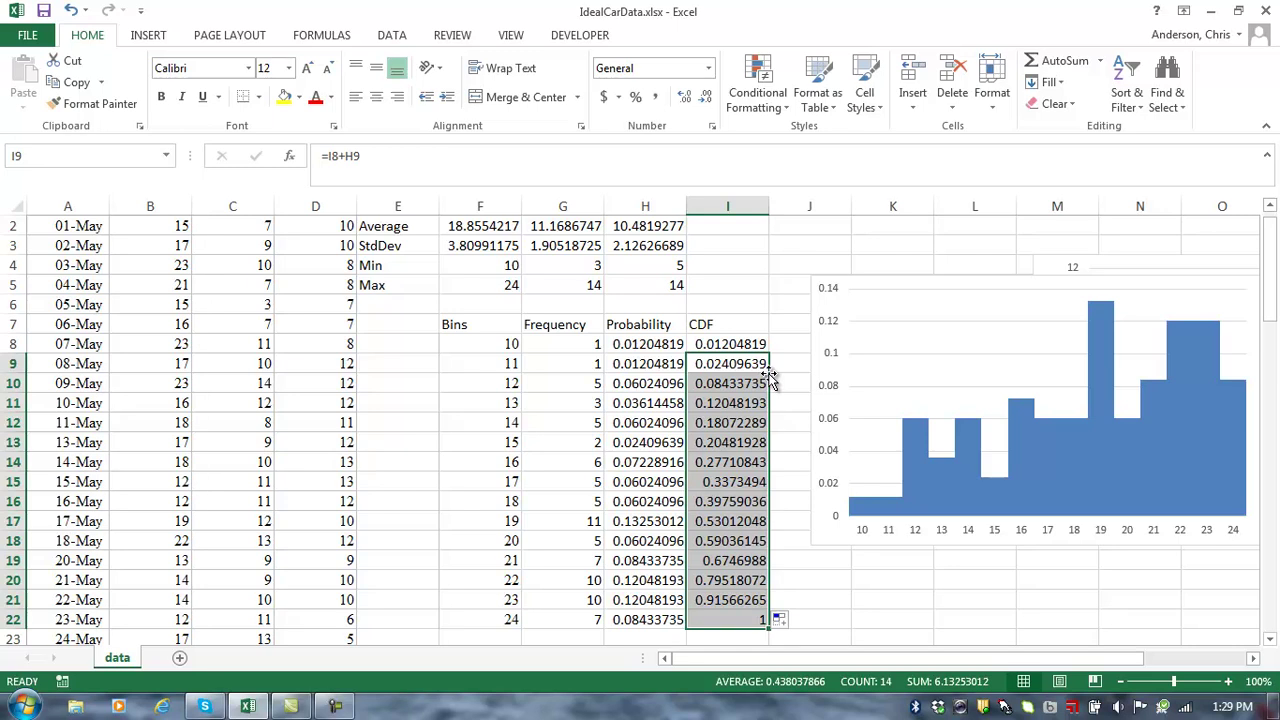
# Add the CDF values in I8:I22 to the probability chart as a new series in columns, and align the chart to start at column J.
pyautogui.click(727, 340)
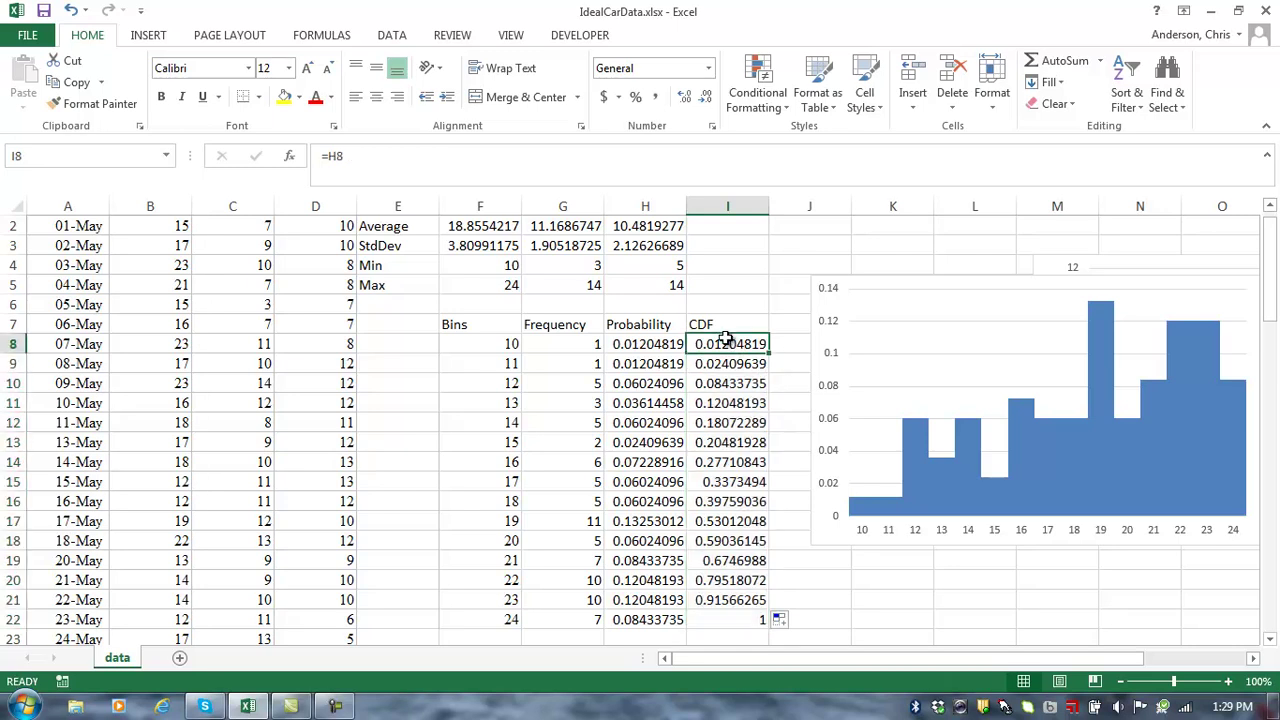
pyautogui.hotkey('ctrl', 'shift', 'Down')
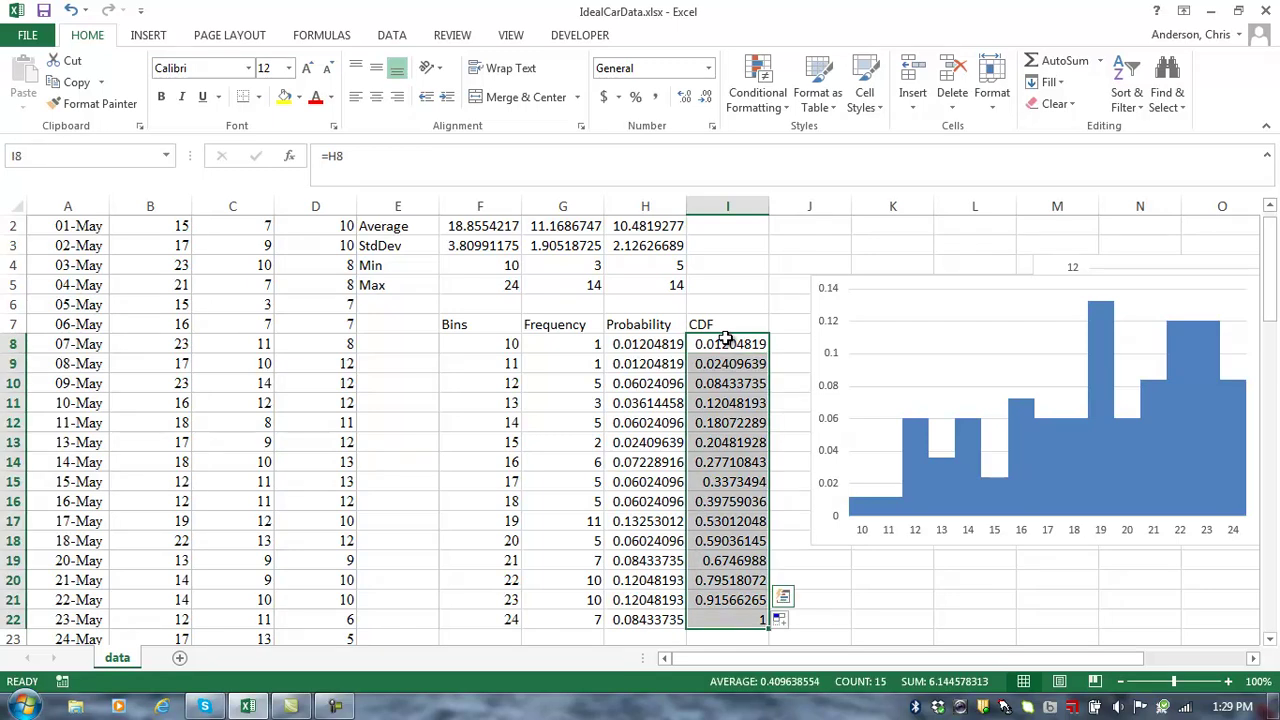
pyautogui.hotkey('ctrl', 'c')
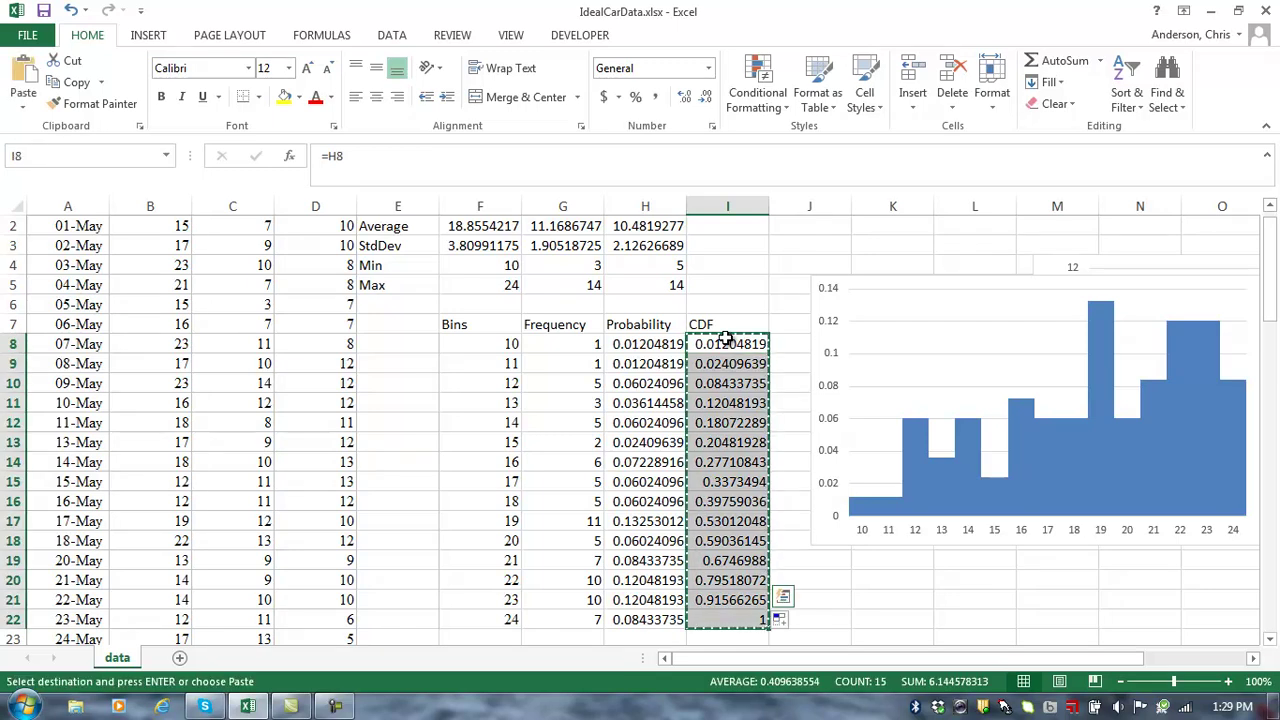
pyautogui.click(841, 278)
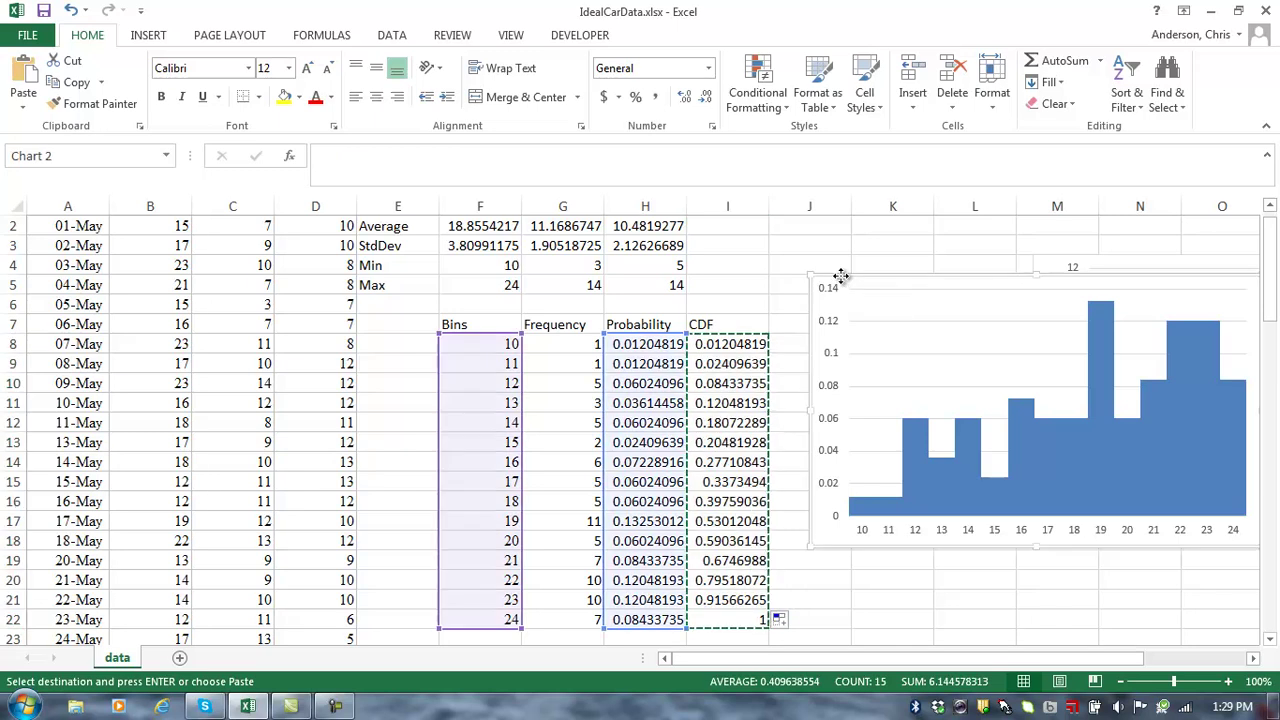
pyautogui.click(27, 110)
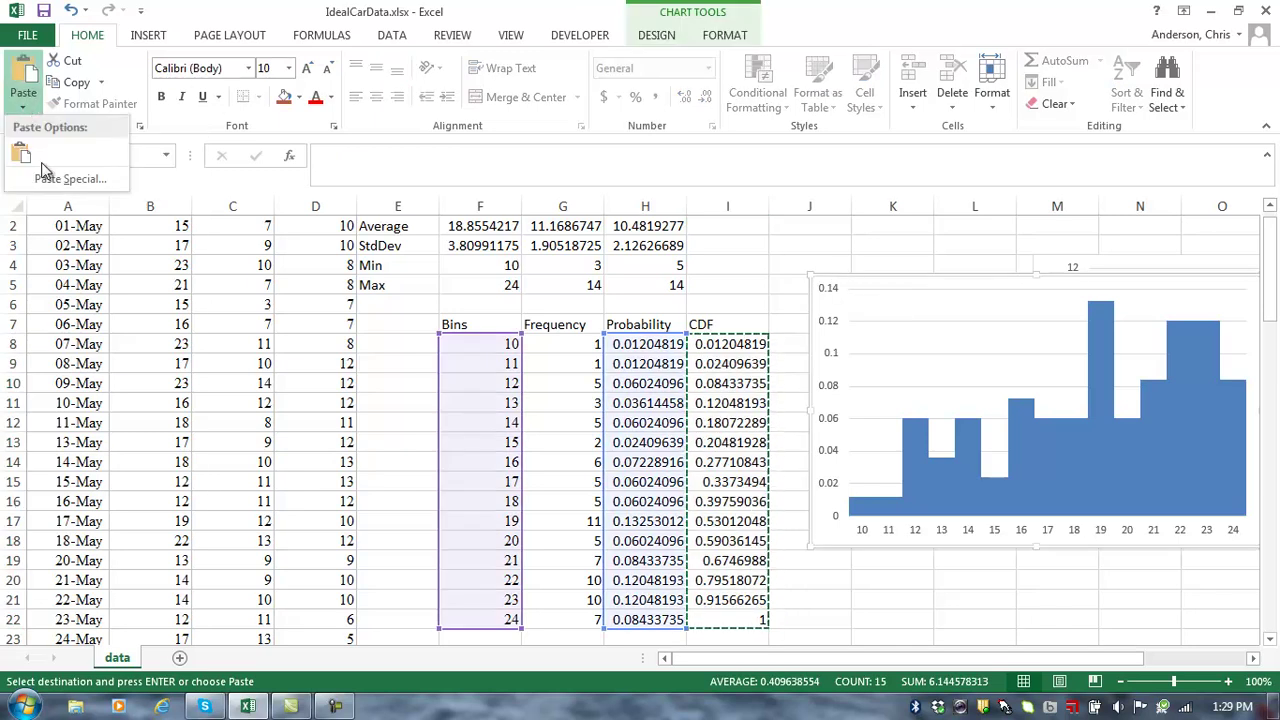
pyautogui.click(52, 180)
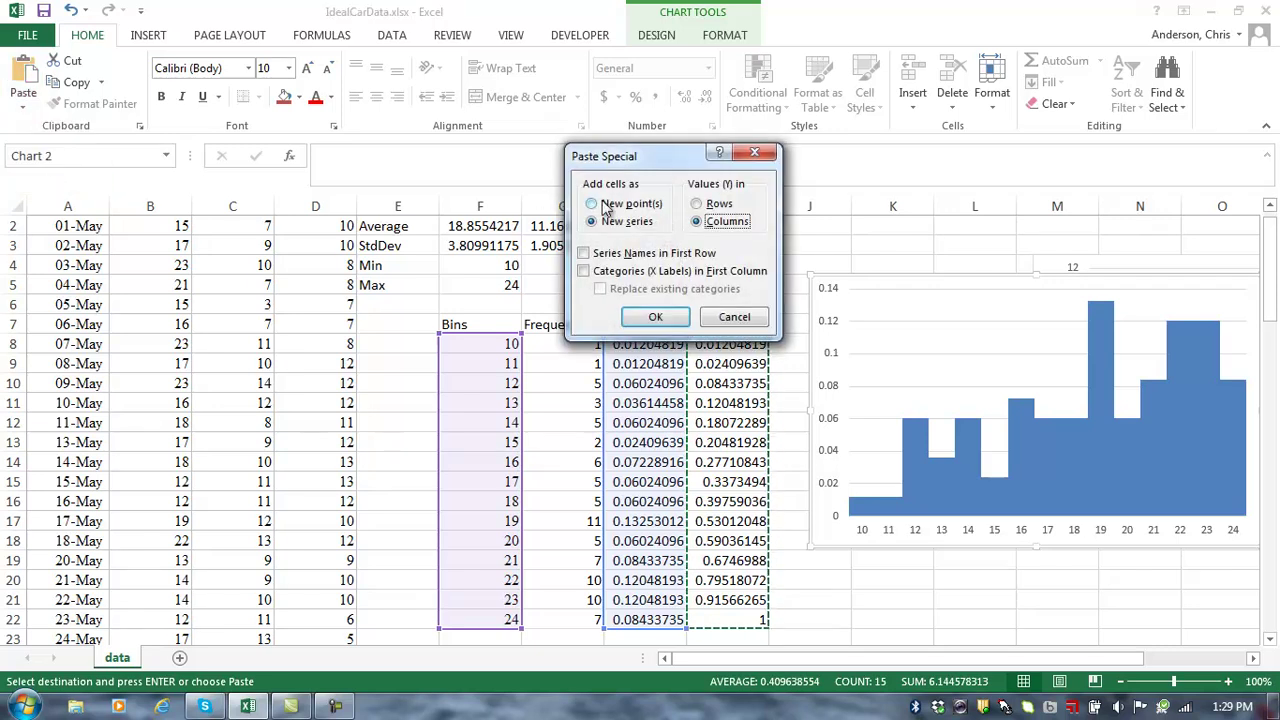
pyautogui.click(638, 316)
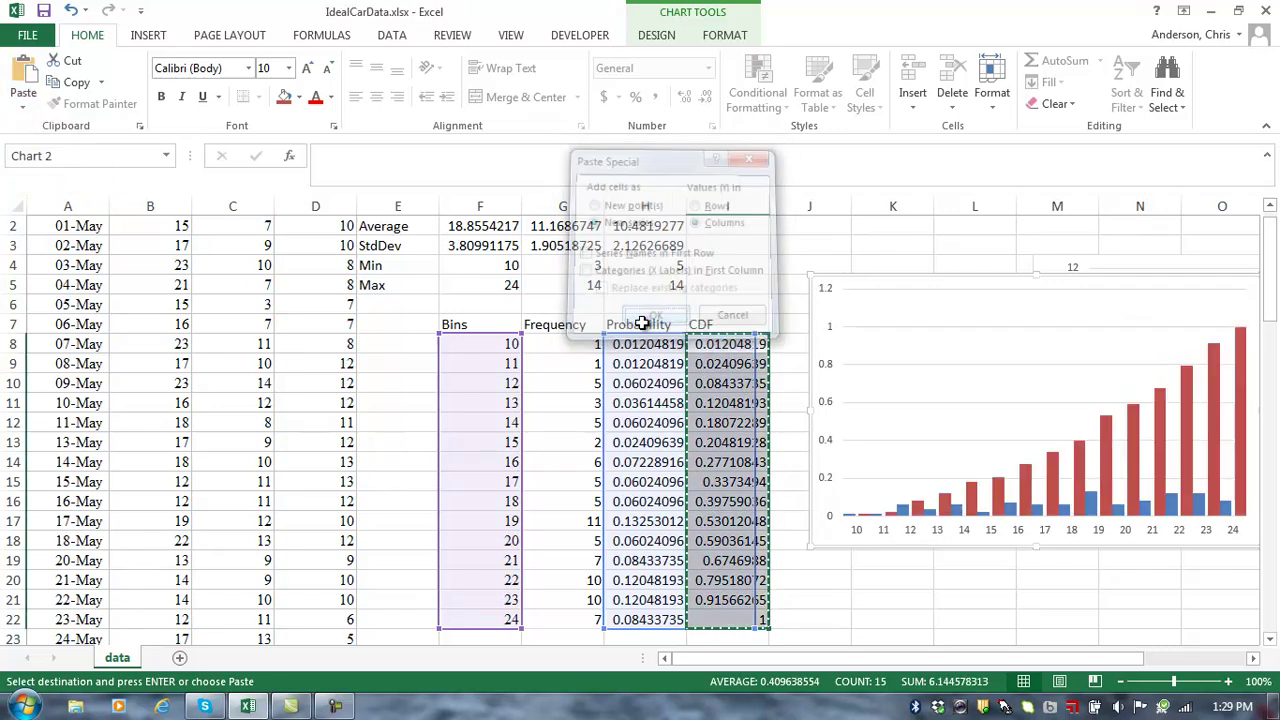
pyautogui.moveTo(833, 277); pyautogui.dragTo(791, 276)
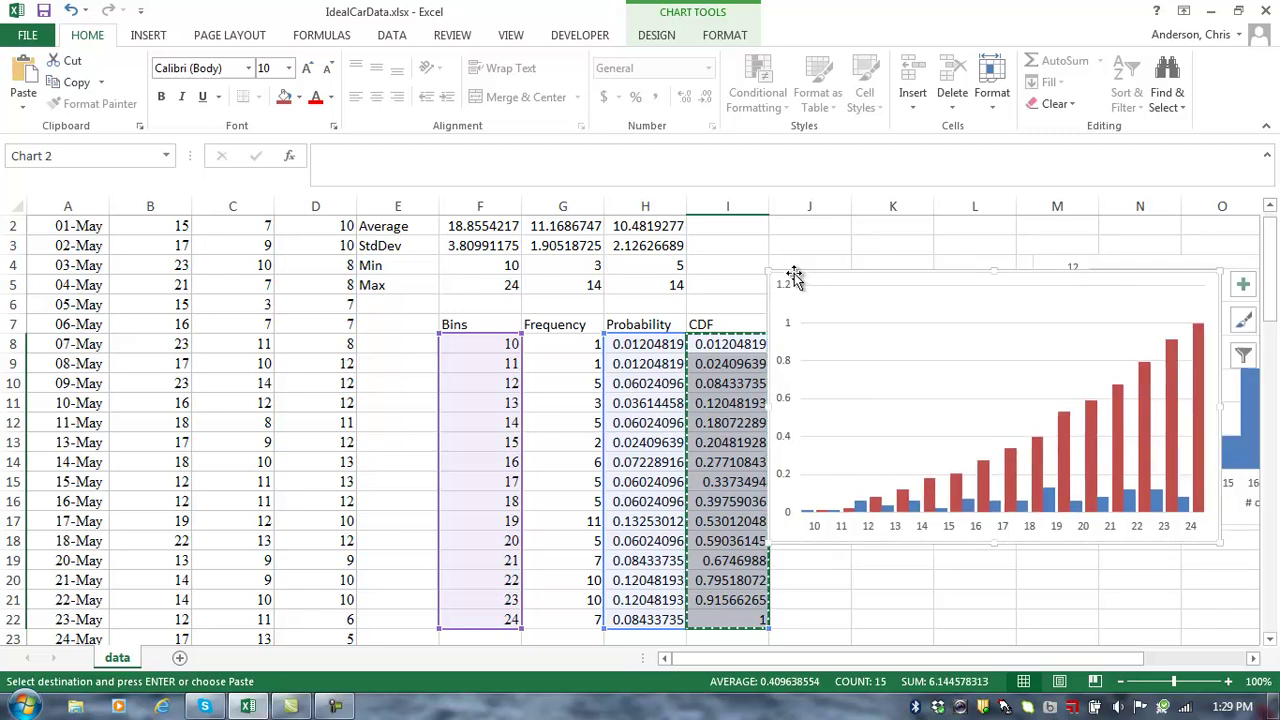
pyautogui.click(1063, 437)
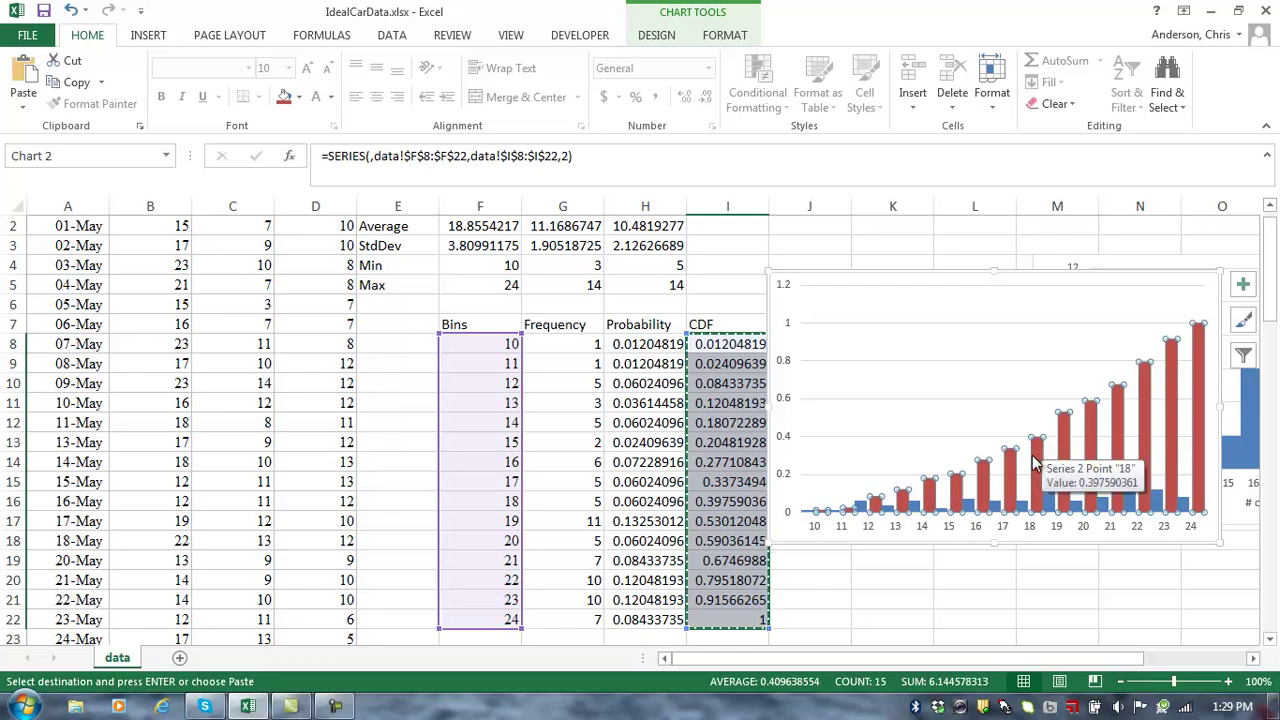
pyautogui.rightClick(1036, 462)
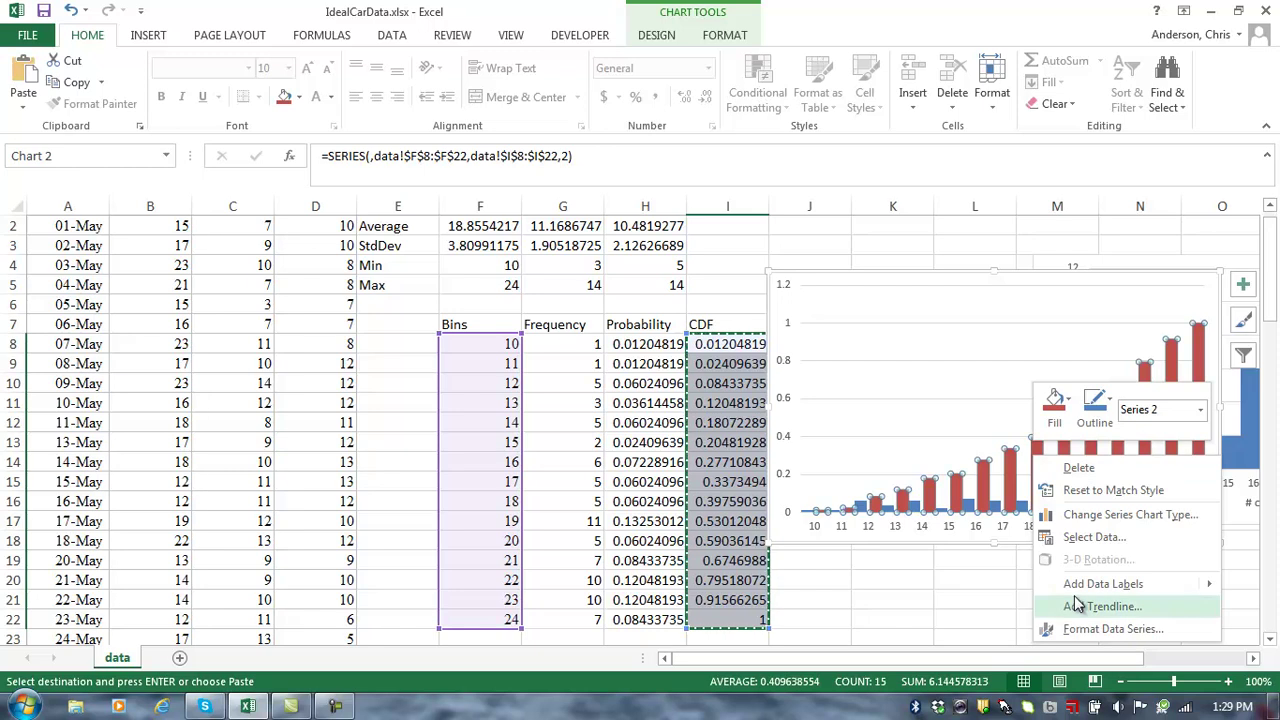
pyautogui.click(1087, 629)
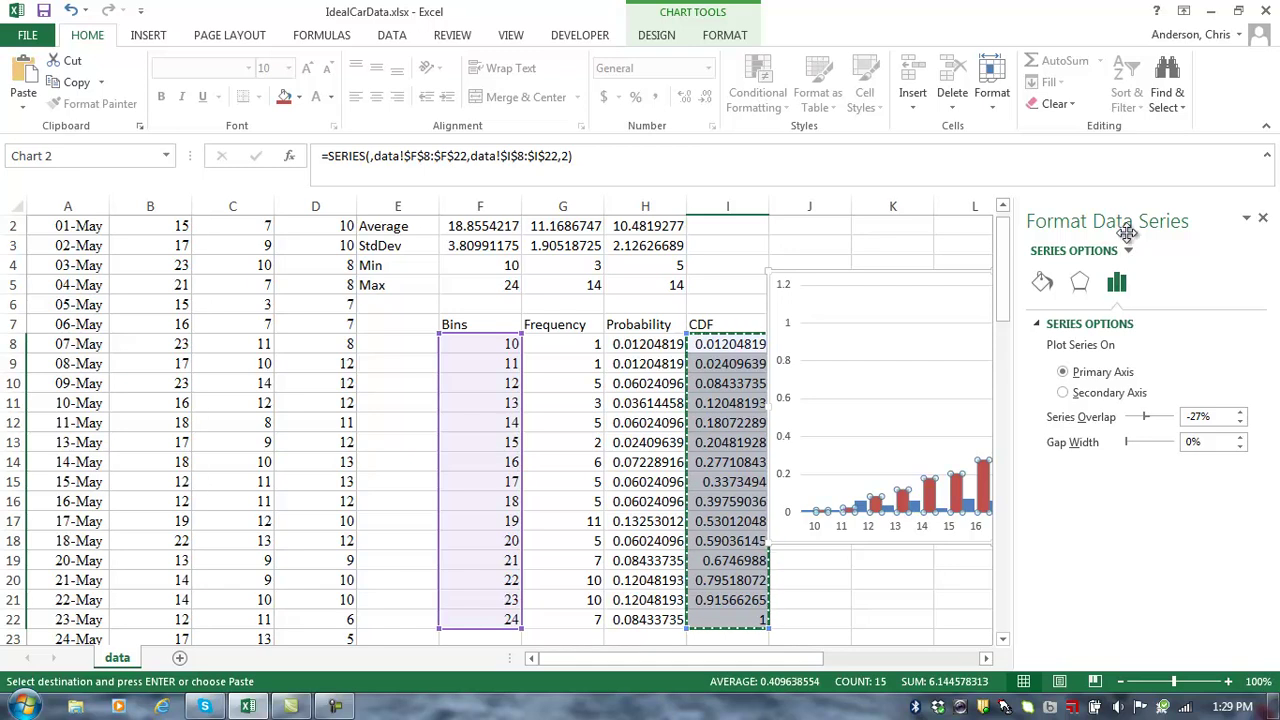
pyautogui.click(1129, 251)
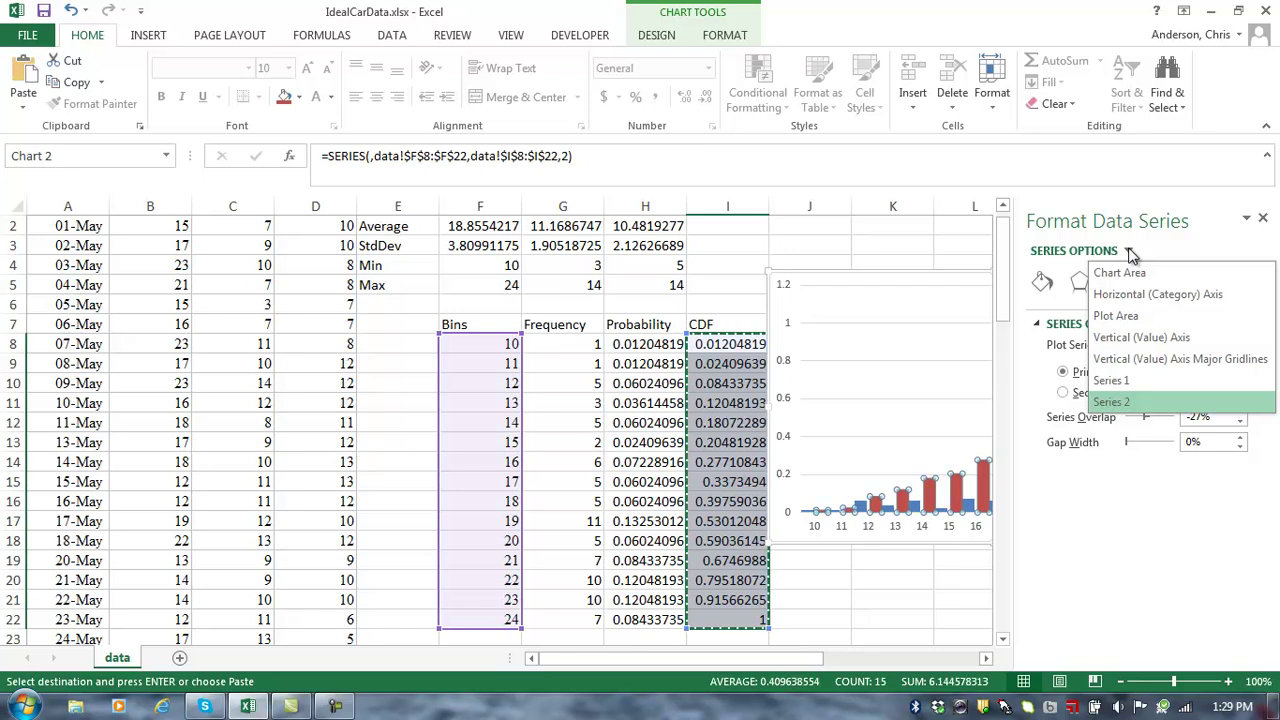
pyautogui.click(1265, 218)
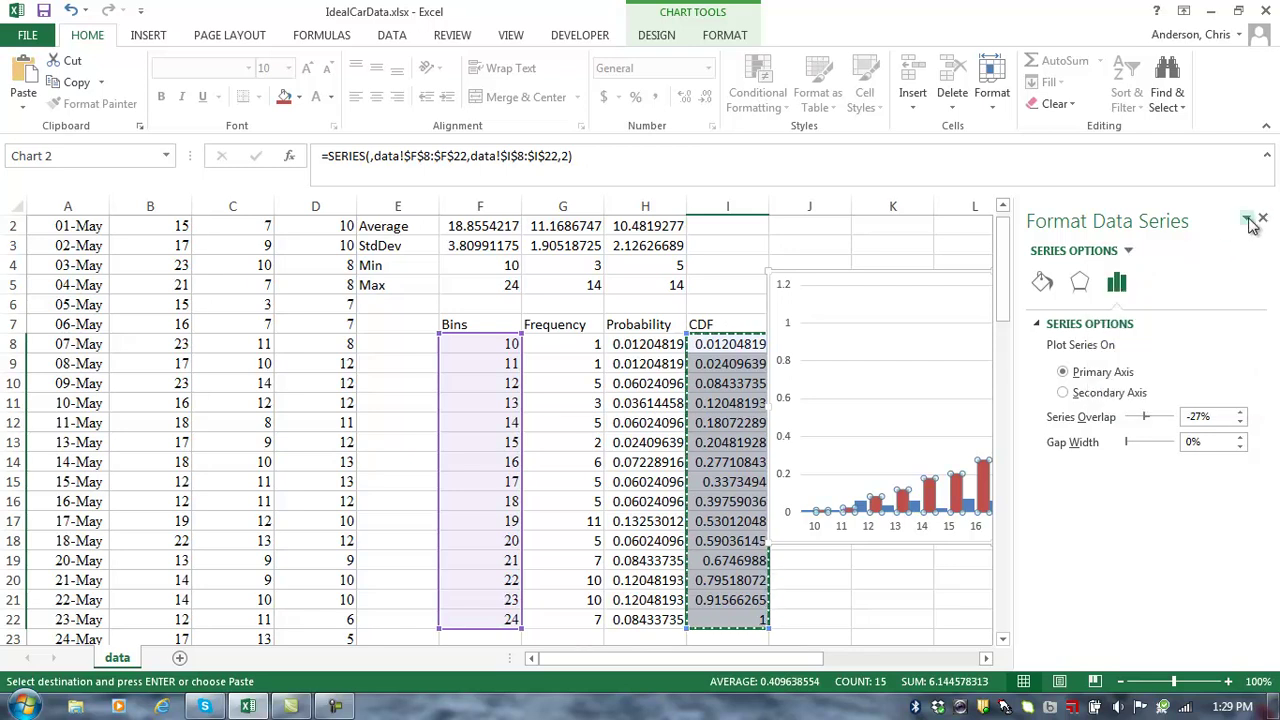
pyautogui.click(1263, 218)
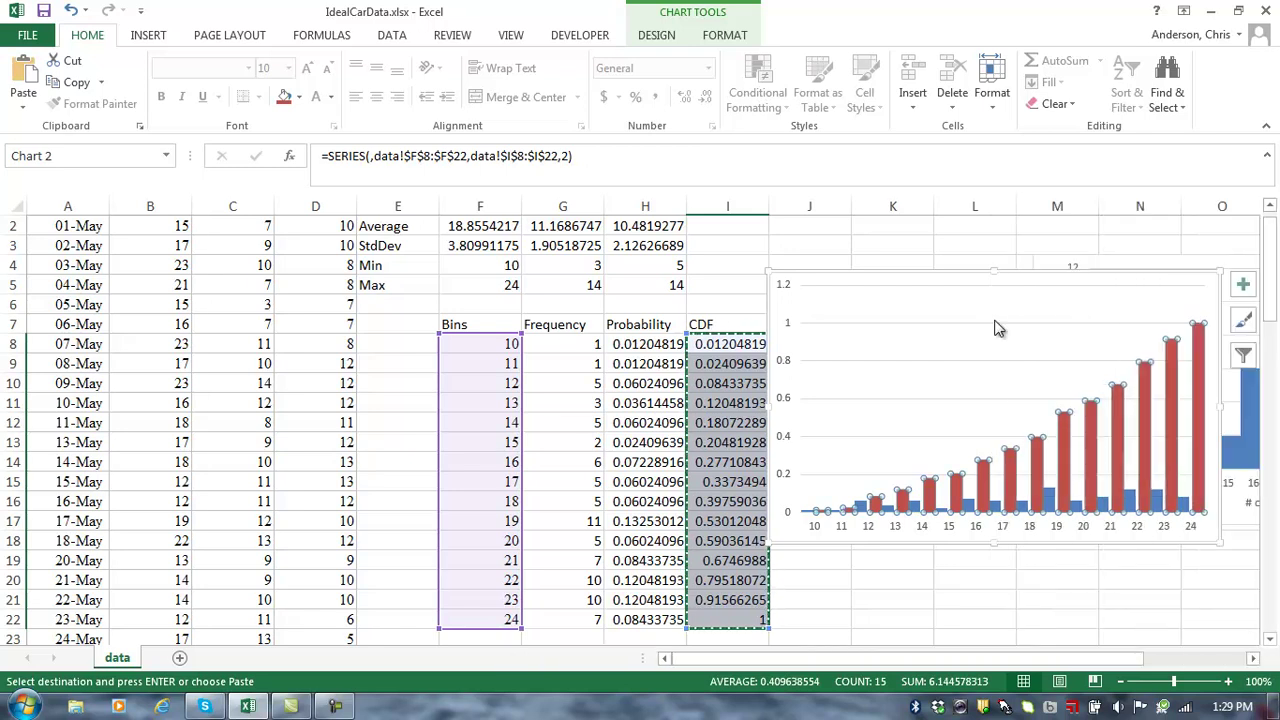
# Change the chart to a combo with Series2 as a Line on the secondary axis, keeping Series1 as Clustered Column.
pyautogui.click(657, 37)
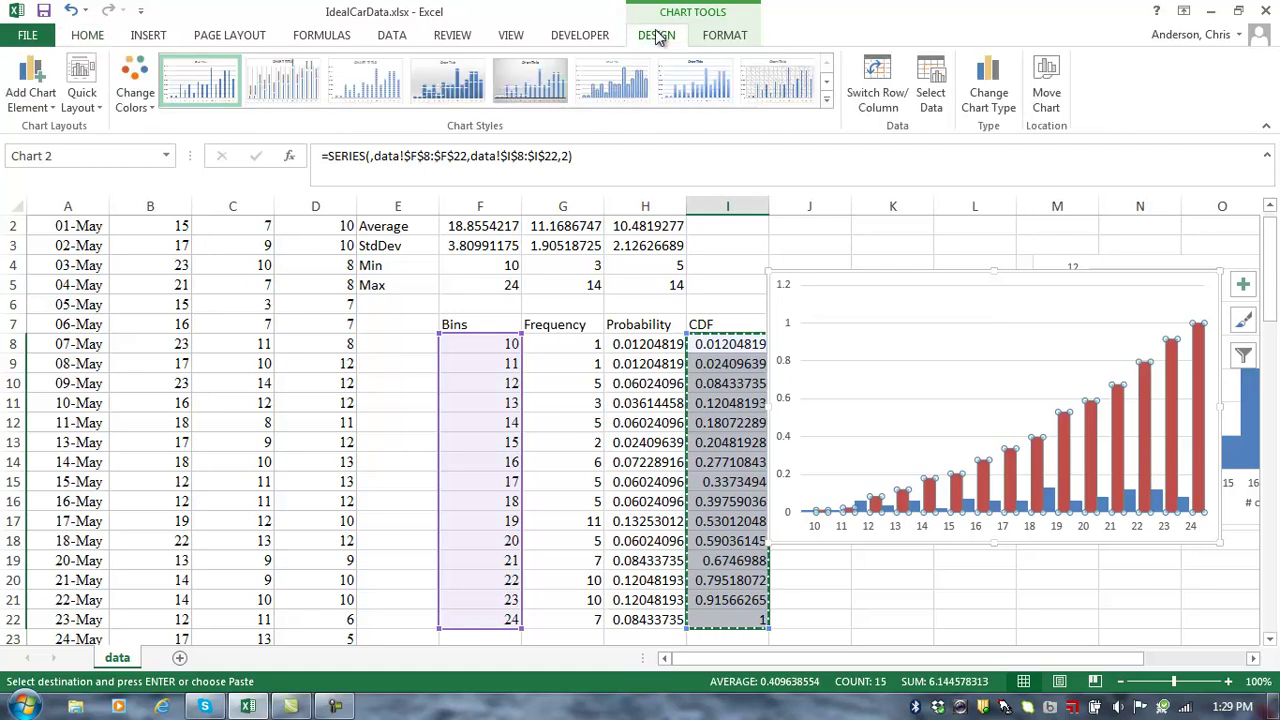
pyautogui.click(986, 95)
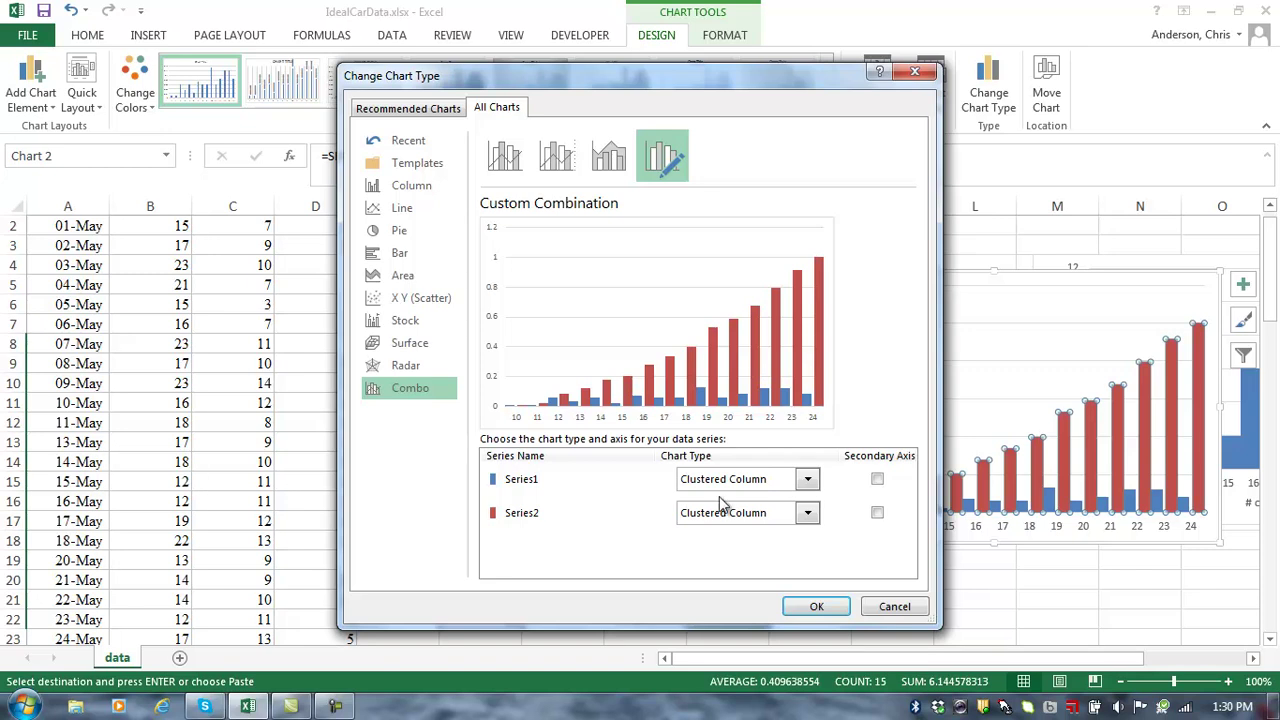
pyautogui.click(730, 513)
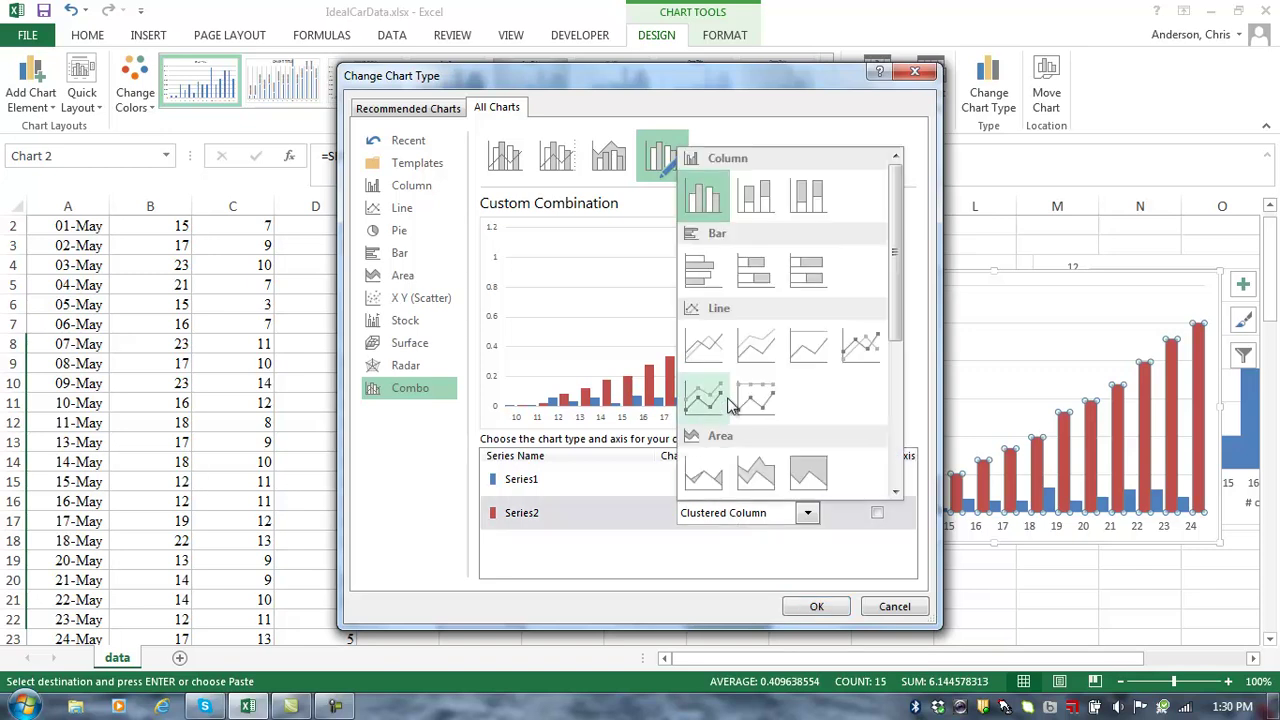
pyautogui.click(706, 348)
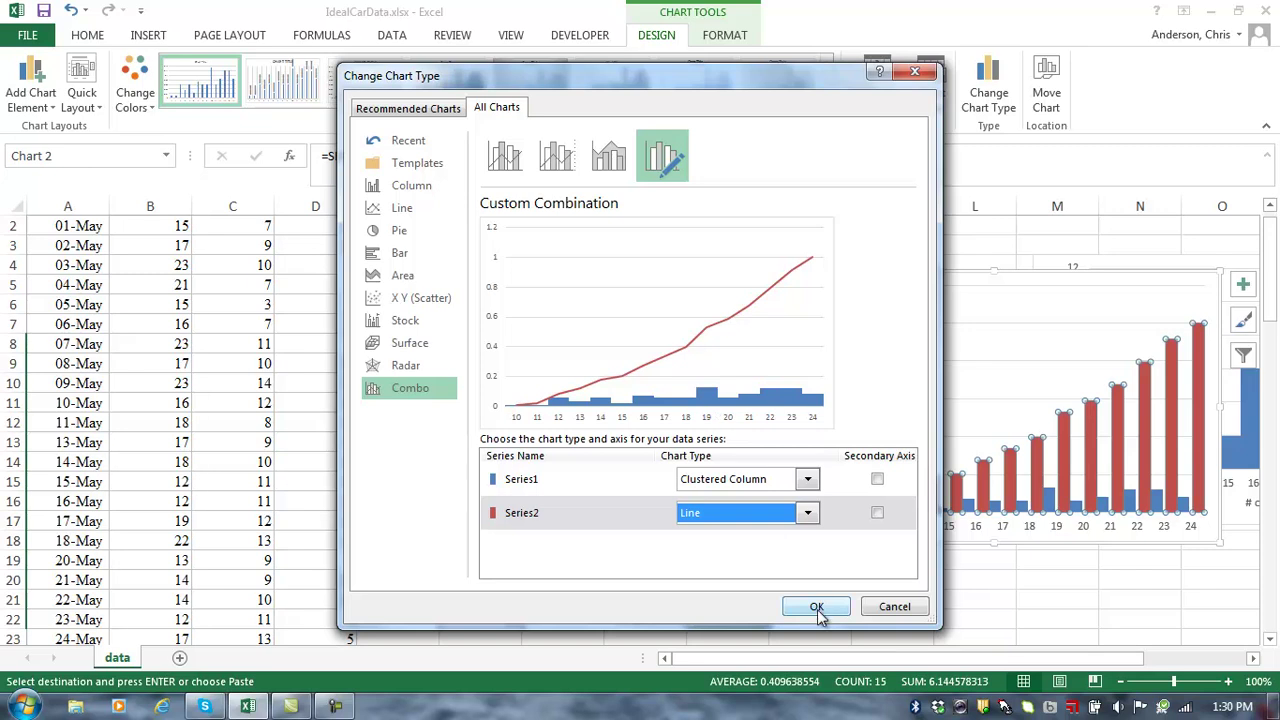
pyautogui.click(877, 514)
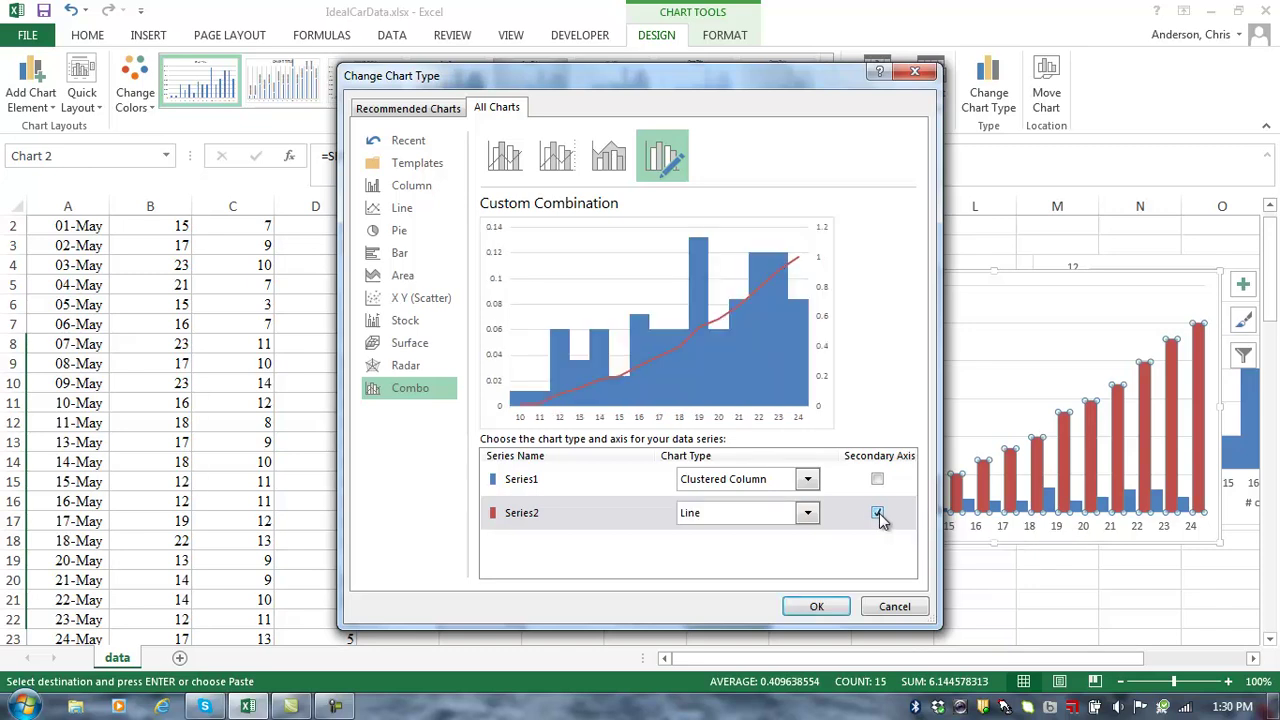
pyautogui.click(820, 607)
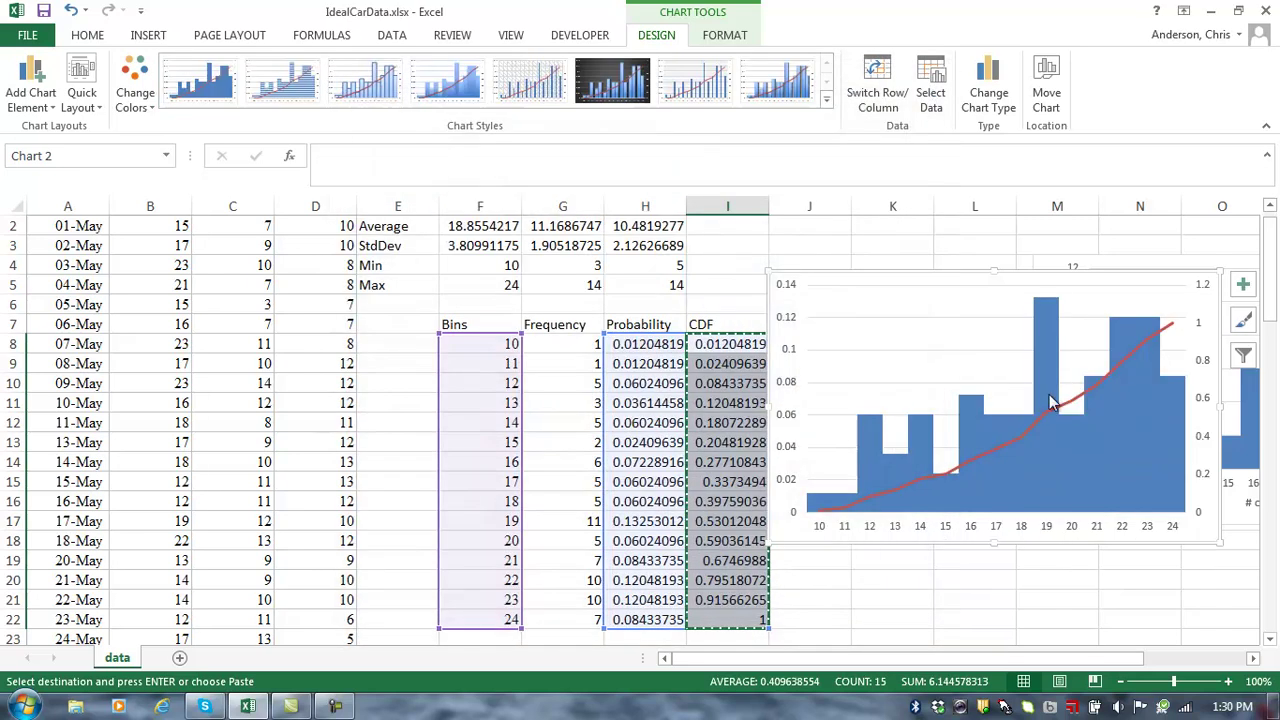
# Set the maximum bound of the probability chart's secondary vertical axis to 1.0.
pyautogui.click(1203, 330)
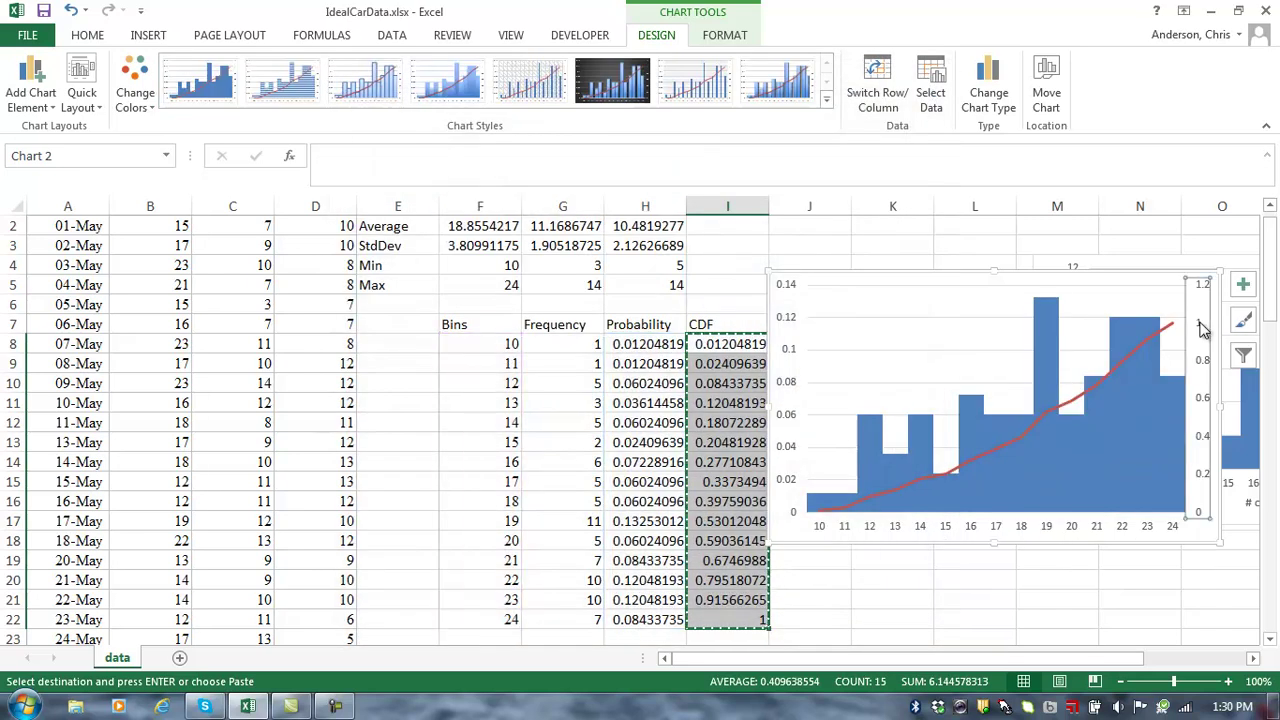
pyautogui.rightClick(1203, 330)
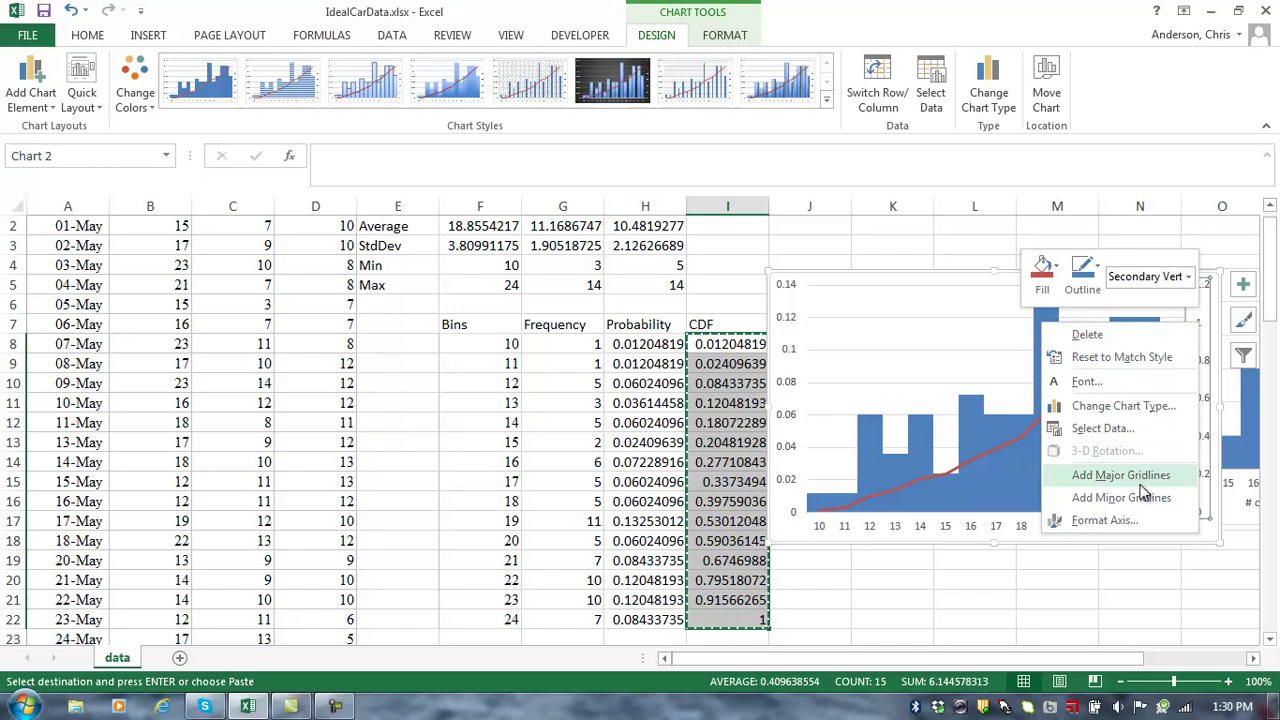
pyautogui.click(1104, 520)
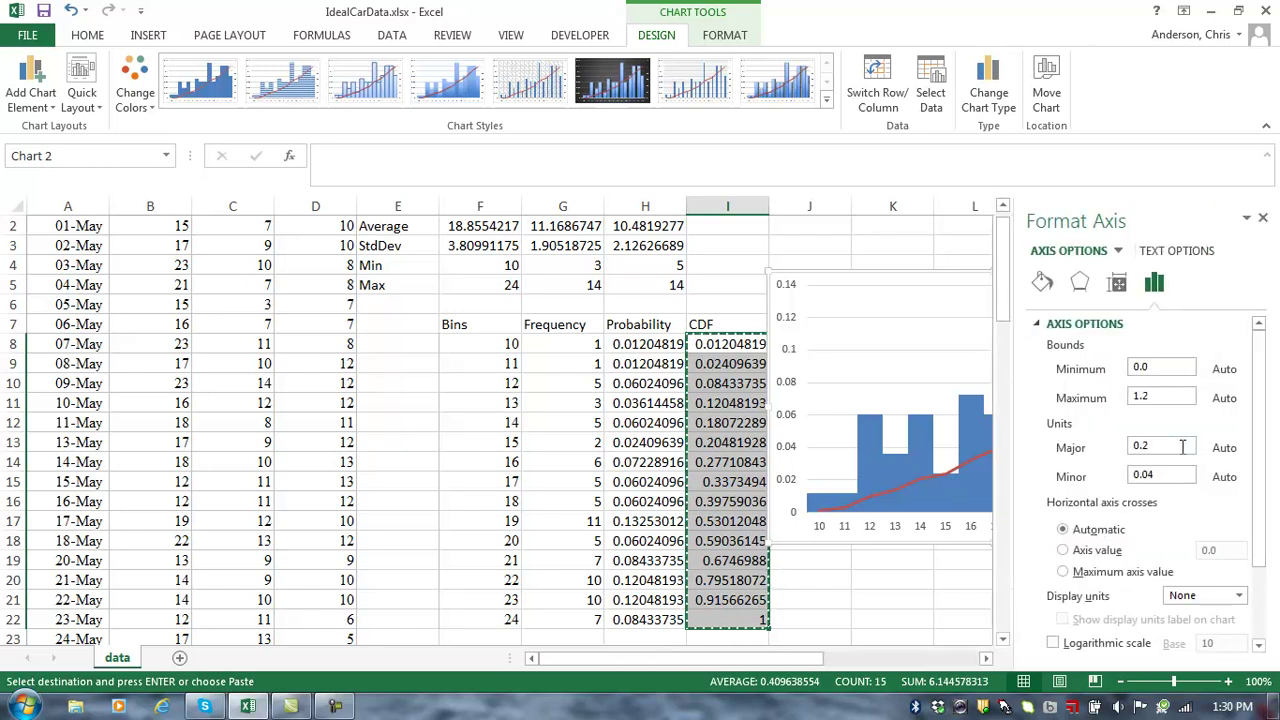
pyautogui.click(1165, 398)
pyautogui.press('Return')
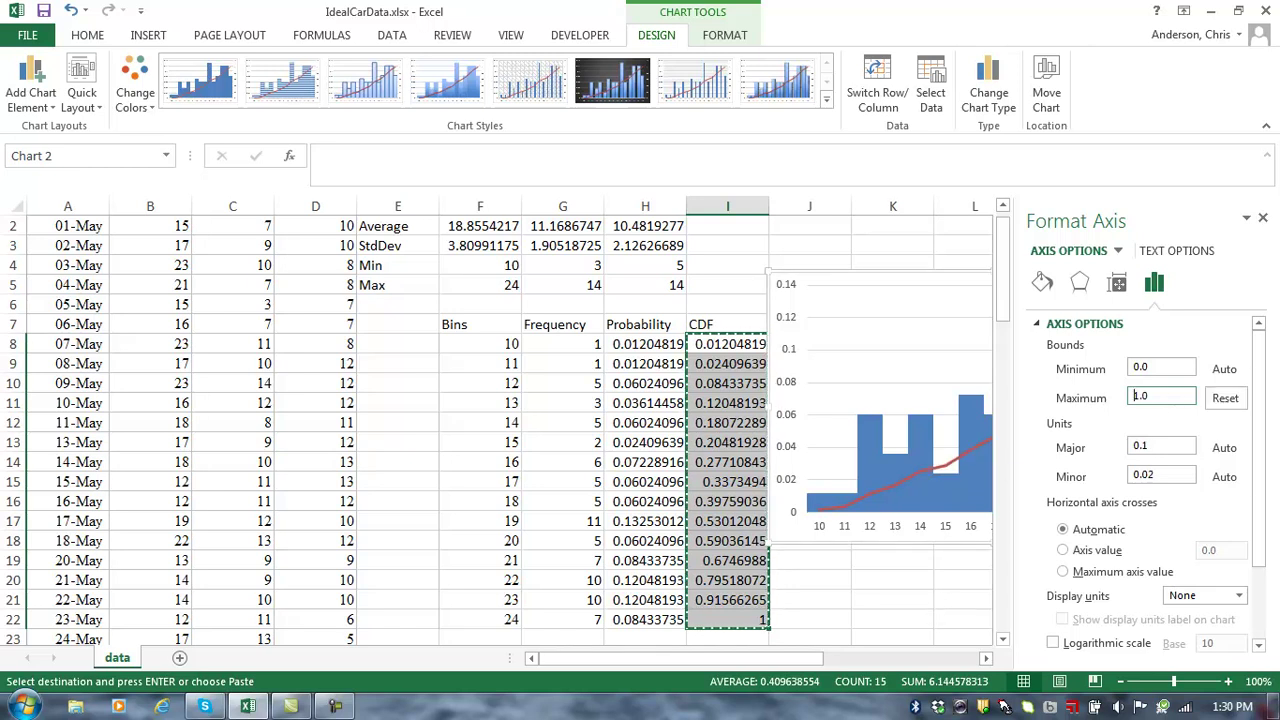
pyautogui.click(1263, 219)
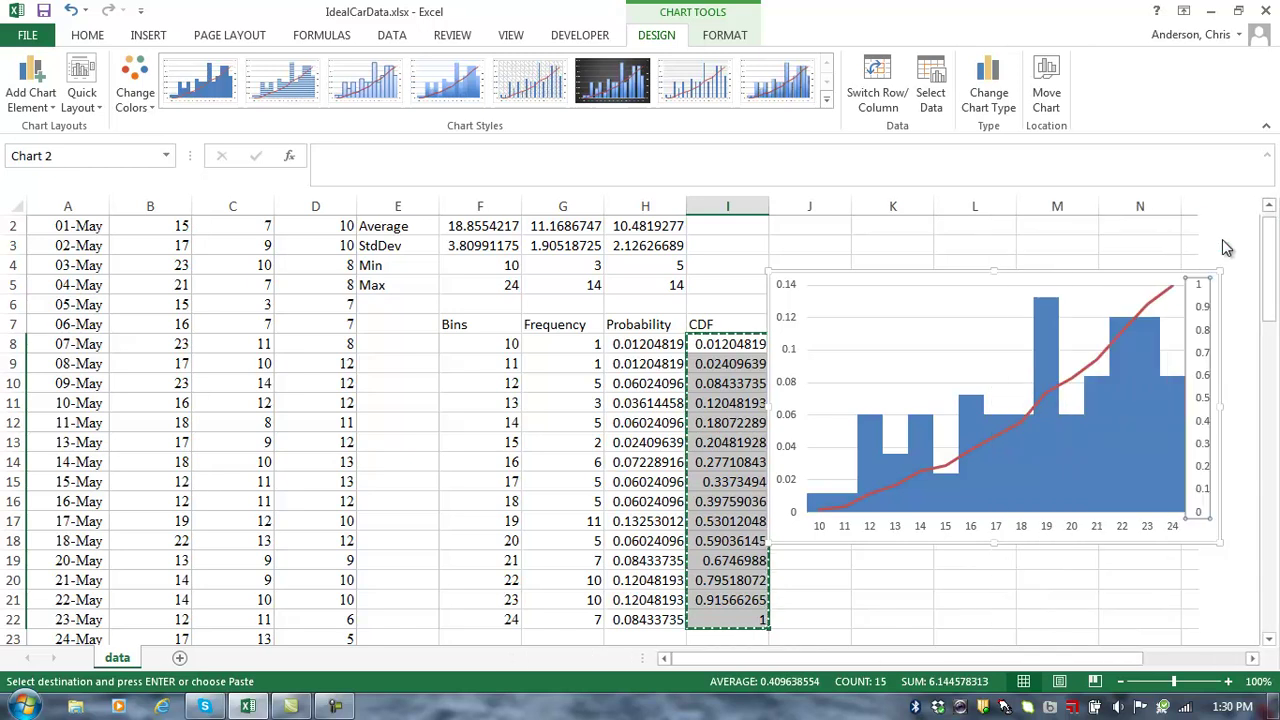
pyautogui.click(977, 598)
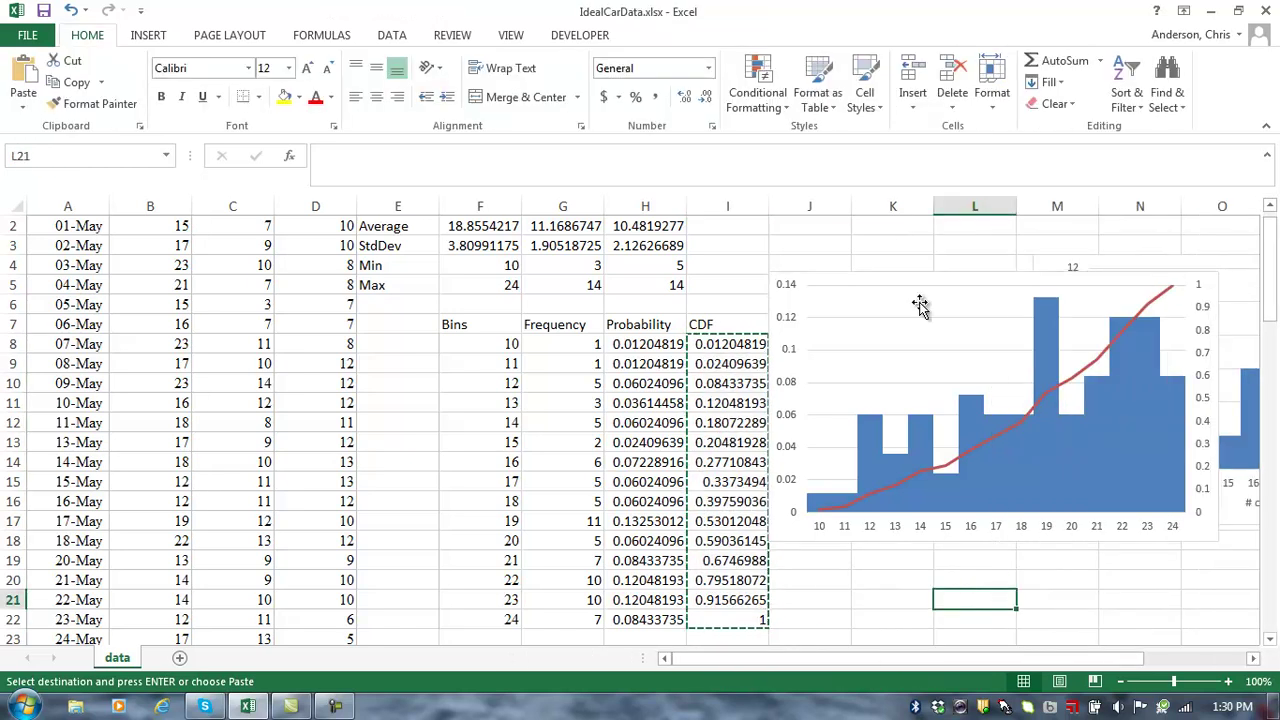
# Move the probability chart right to uncover part of column J and enter the heading 1-CDF in J7.
pyautogui.click(894, 279)
pyautogui.moveTo(894, 279); pyautogui.dragTo(943, 286)
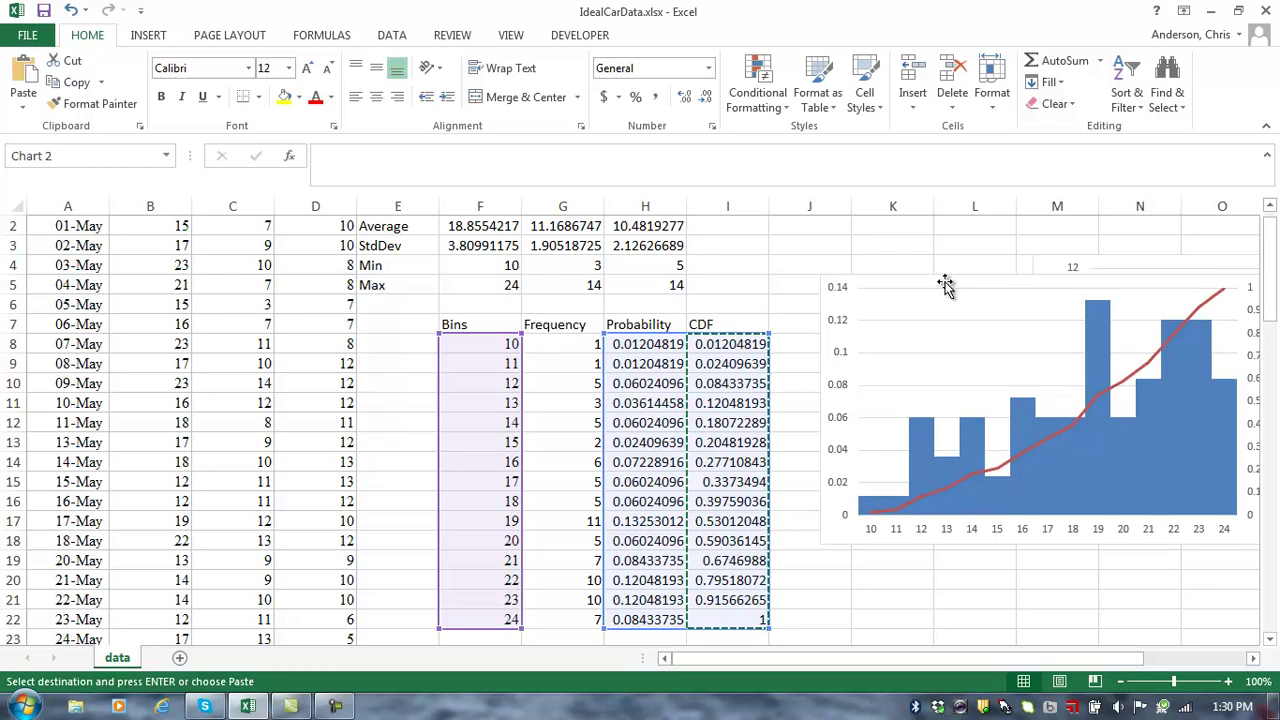
pyautogui.click(785, 330)
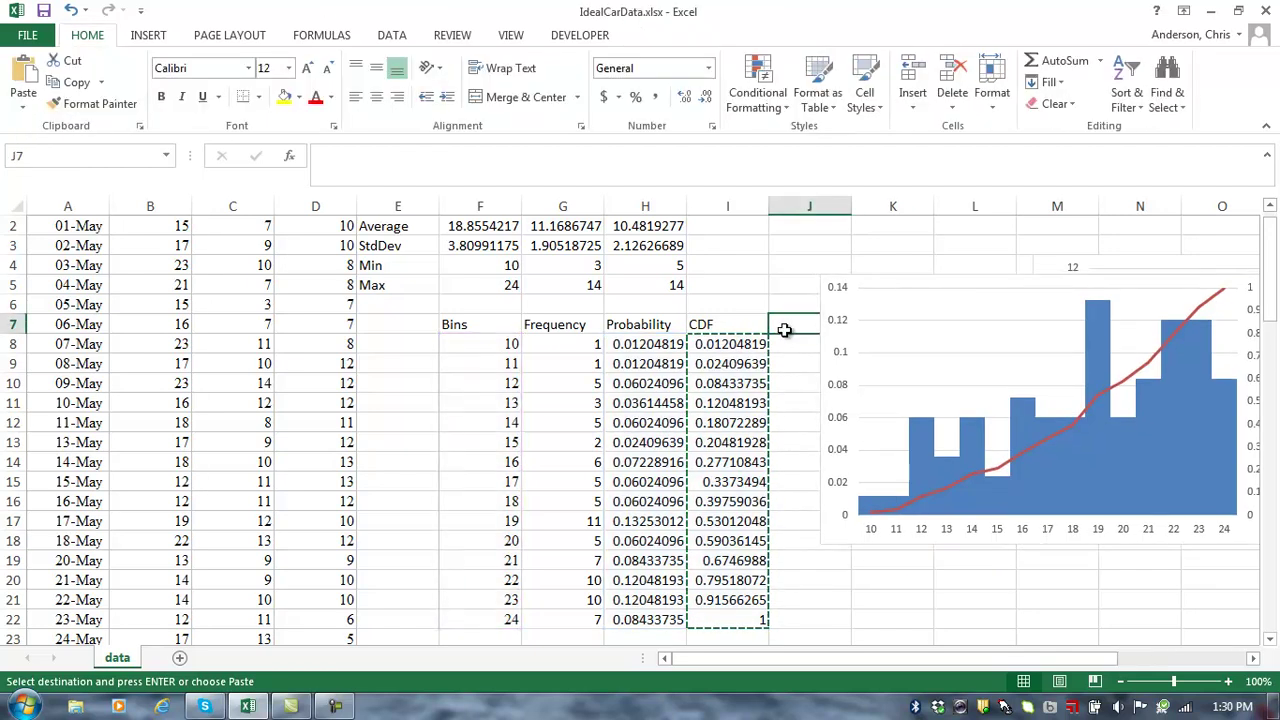
pyautogui.write('1-CDF')
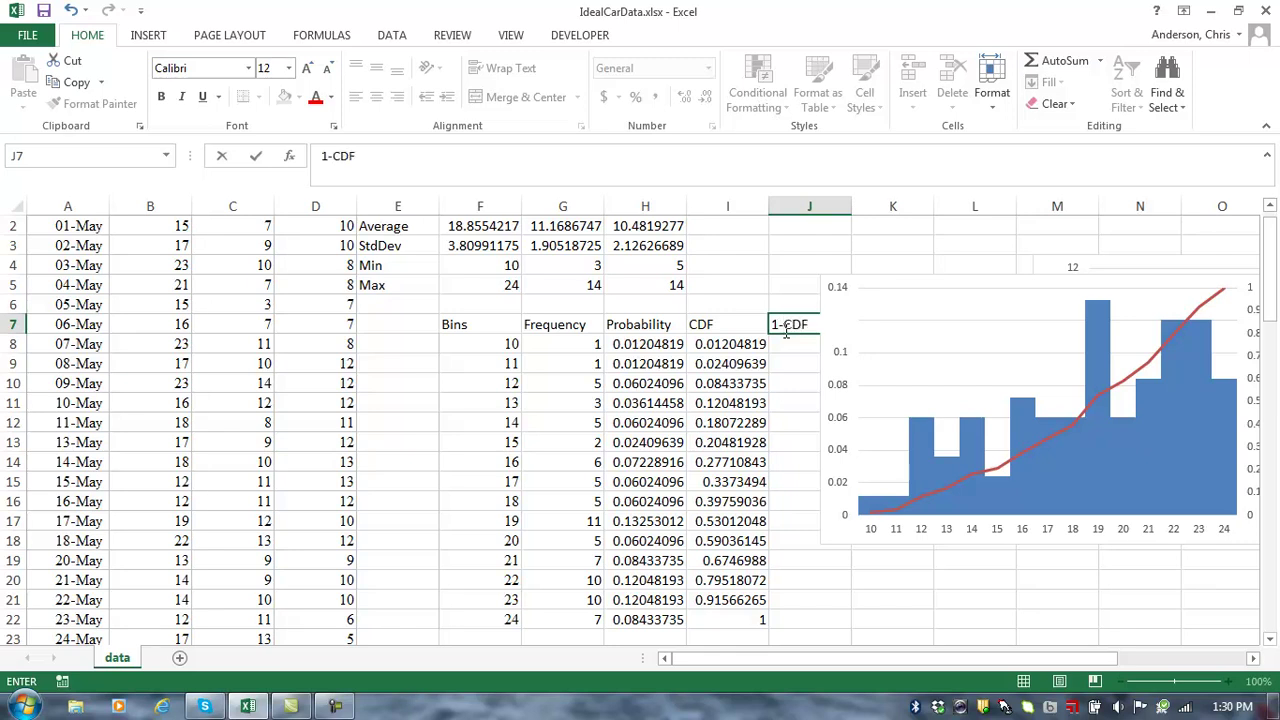
pyautogui.press('Return')
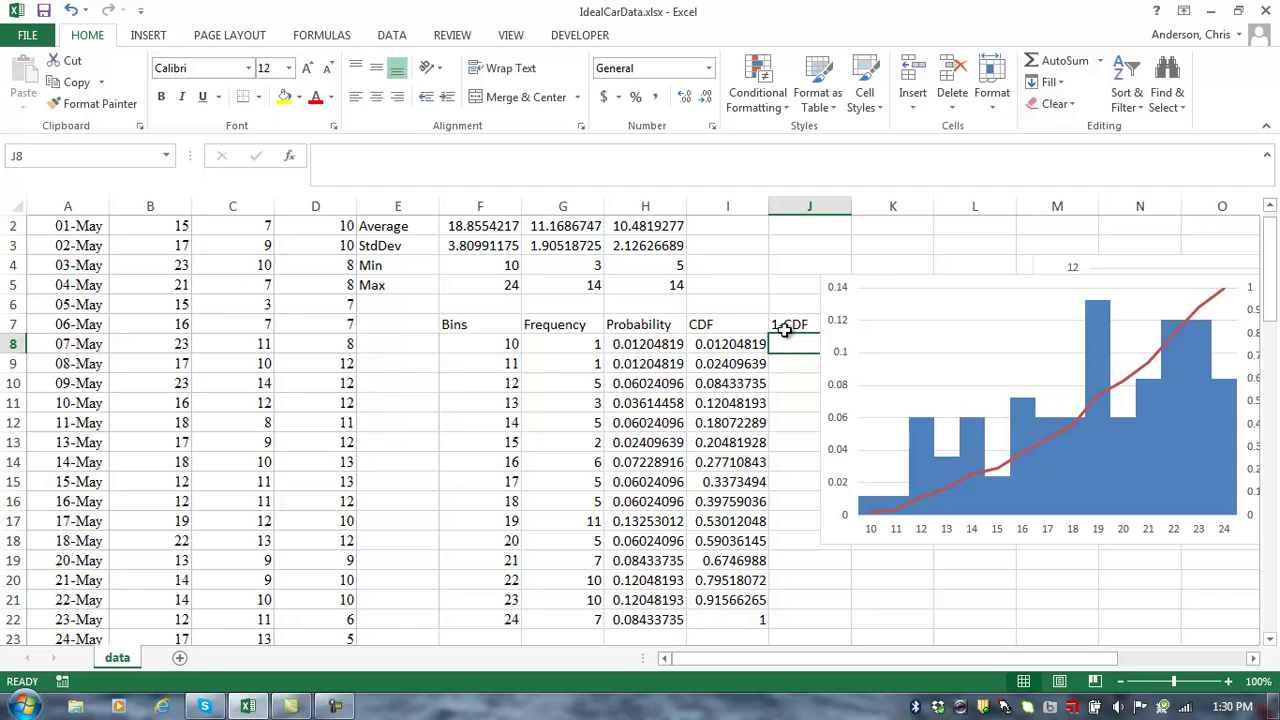
# Enter 1 in J8 as the starting 1-CDF value and move the chart fully clear of column J.
pyautogui.click(785, 328)
pyautogui.press('Down')
pyautogui.press('Down')
pyautogui.moveTo(894, 283); pyautogui.dragTo(934, 274)
pyautogui.click(800, 366)
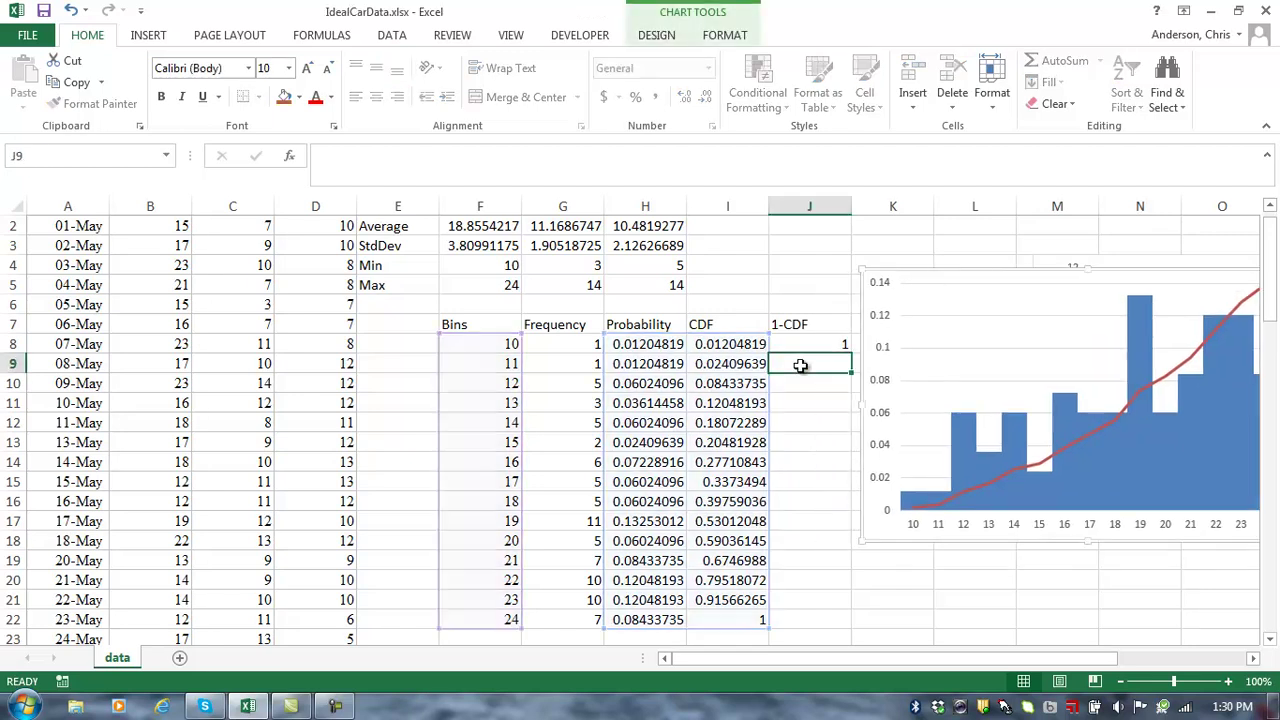
# Try to compute the 1-CDF values with =J8-I8 in J9, filled down to J22.
pyautogui.write('=')
pyautogui.press('Up')
pyautogui.write('-')
pyautogui.click(736, 346)
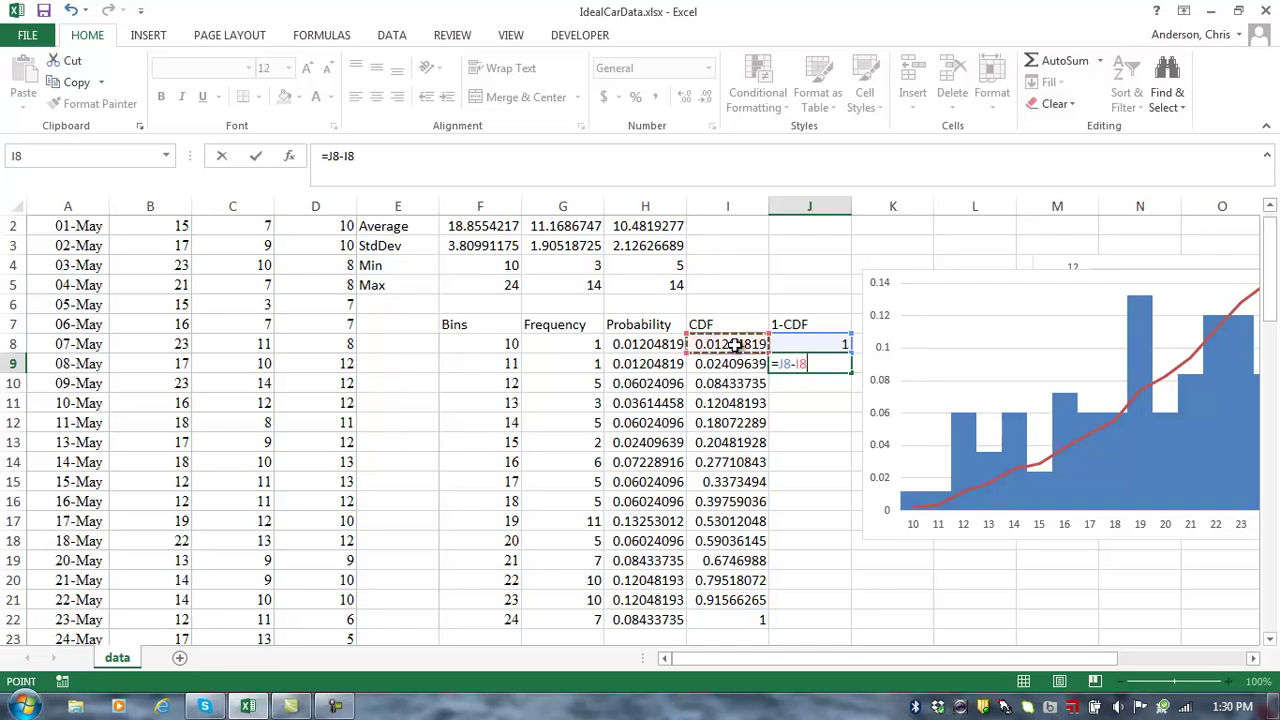
pyautogui.press('Return')
pyautogui.click(791, 364)
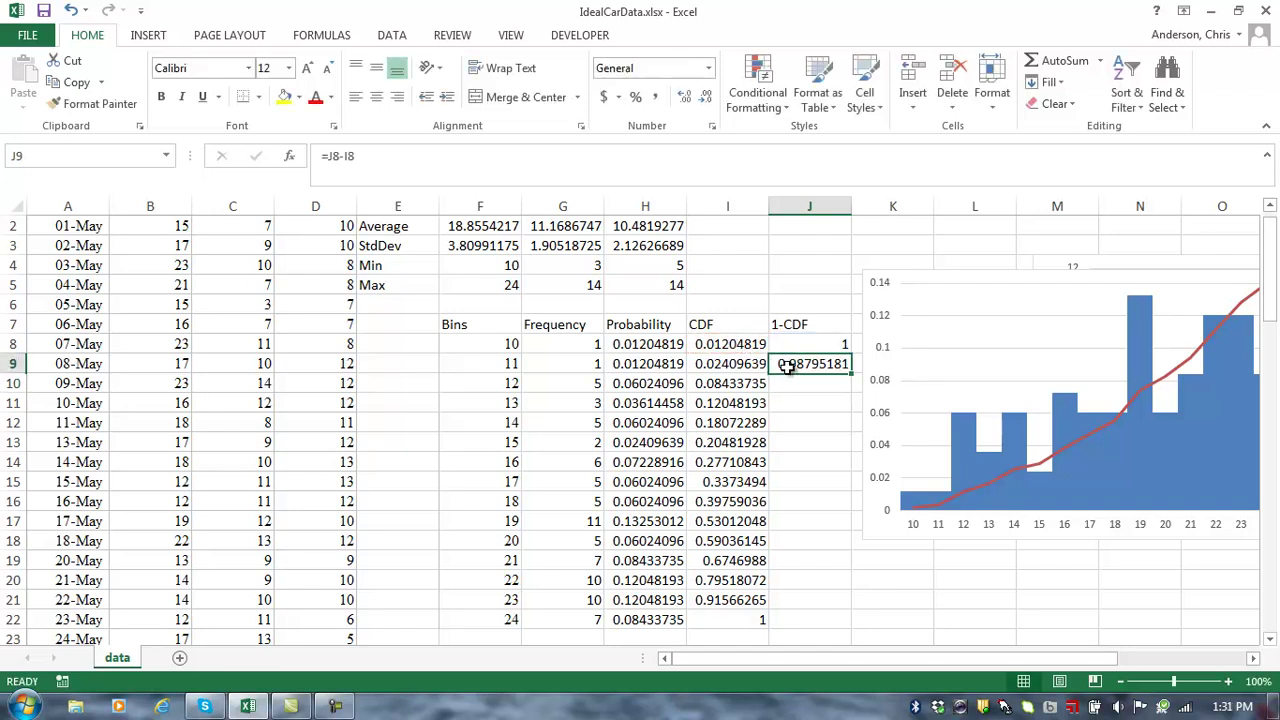
pyautogui.doubleClick(851, 373)
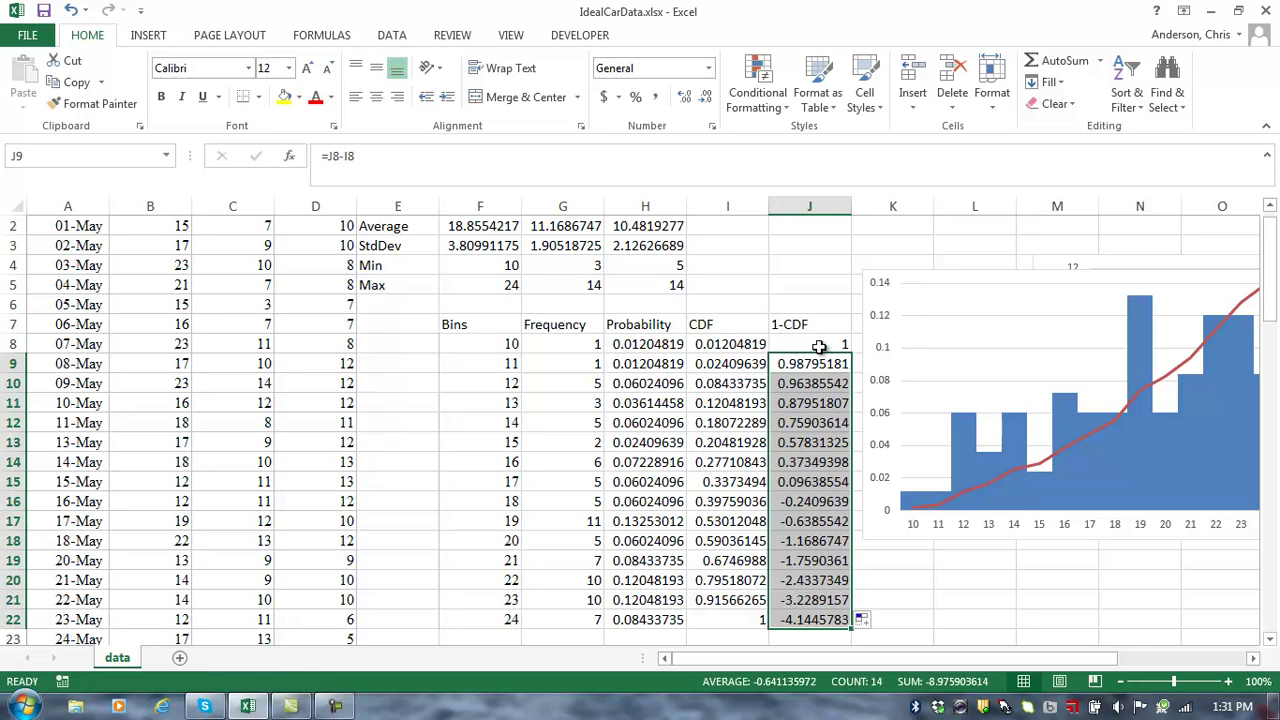
# Change the formula in J9 to =J8-H8 and fill it down to J22.
pyautogui.click(818, 361)
pyautogui.doubleClick(818, 361)
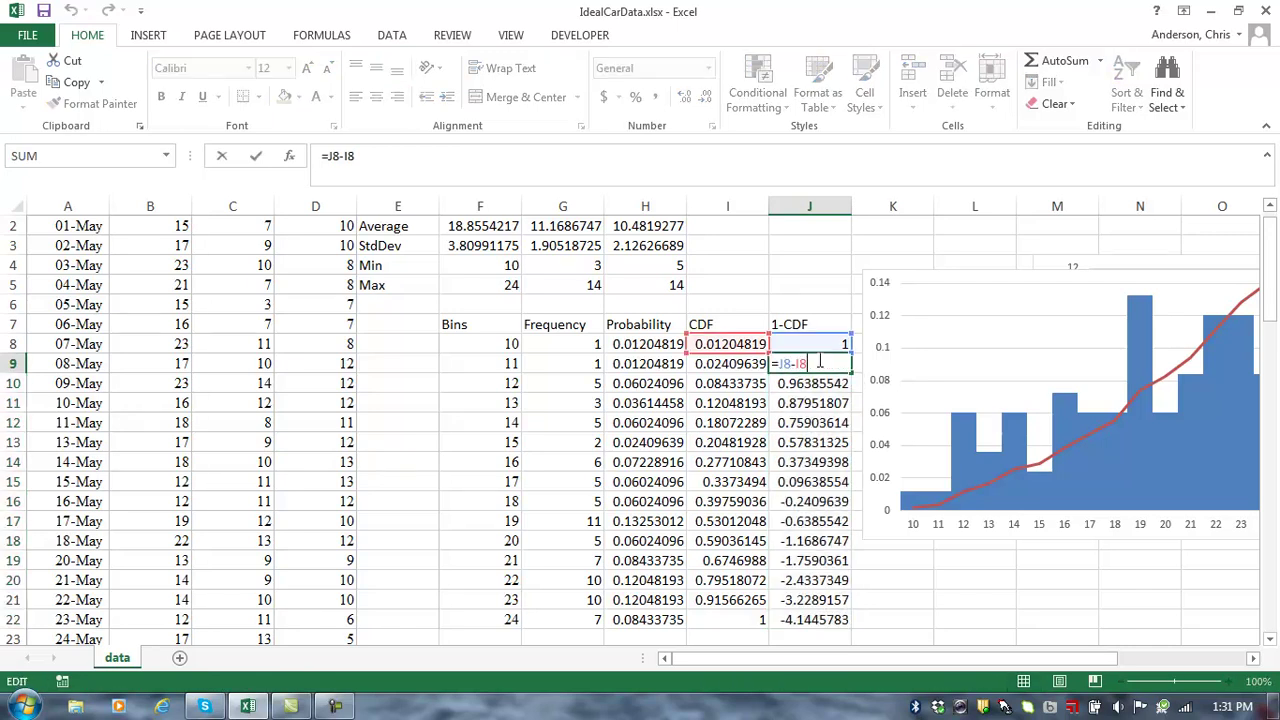
pyautogui.click(655, 343)
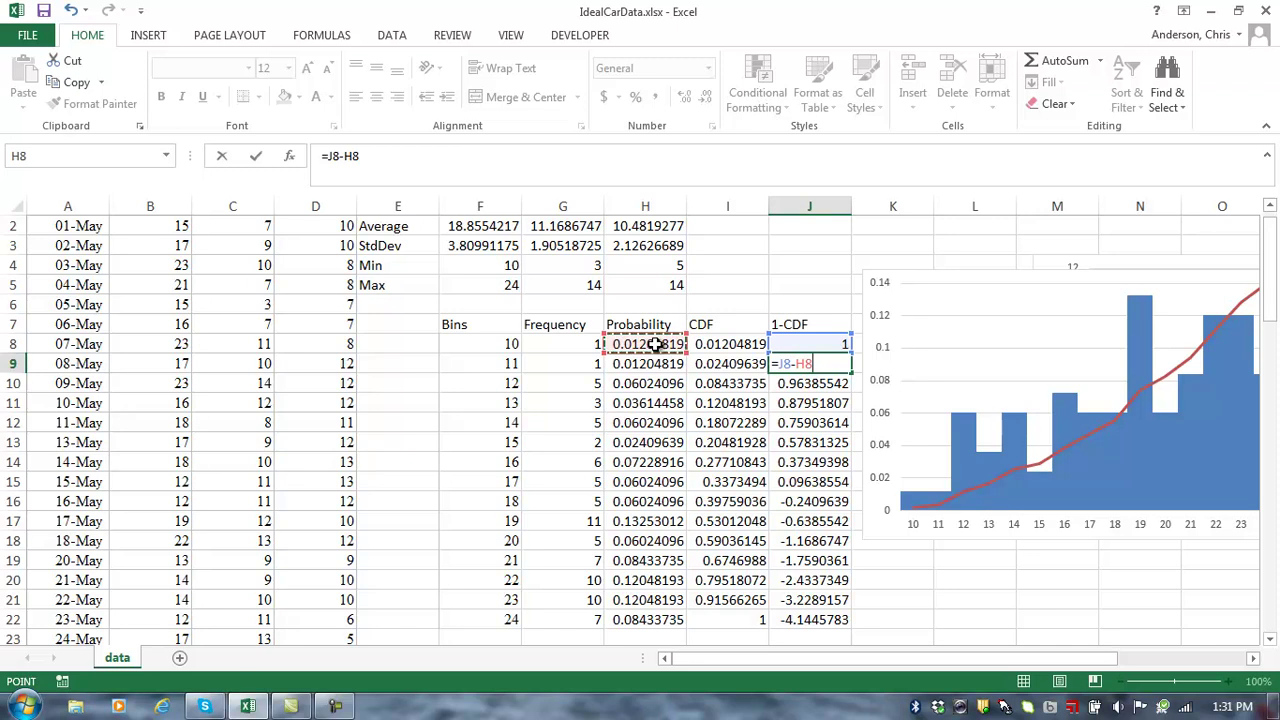
pyautogui.press('Return')
pyautogui.press('Up')
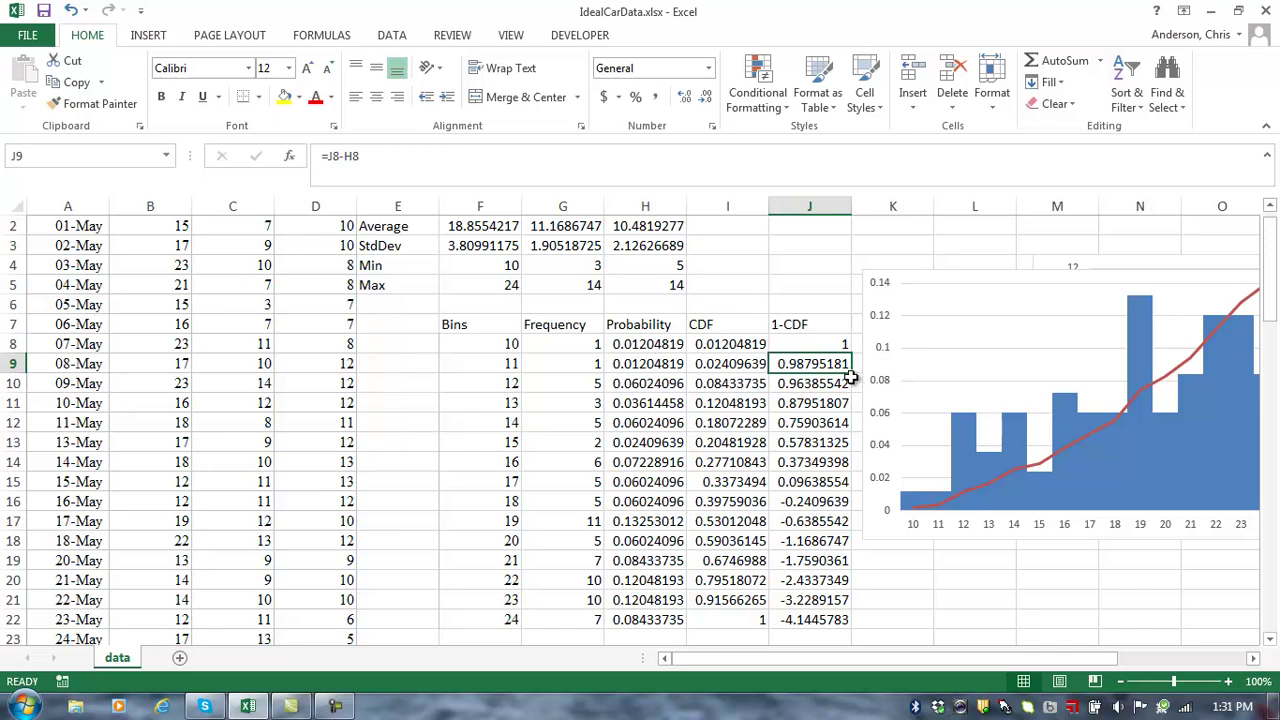
pyautogui.moveTo(851, 374); pyautogui.dragTo(857, 620)
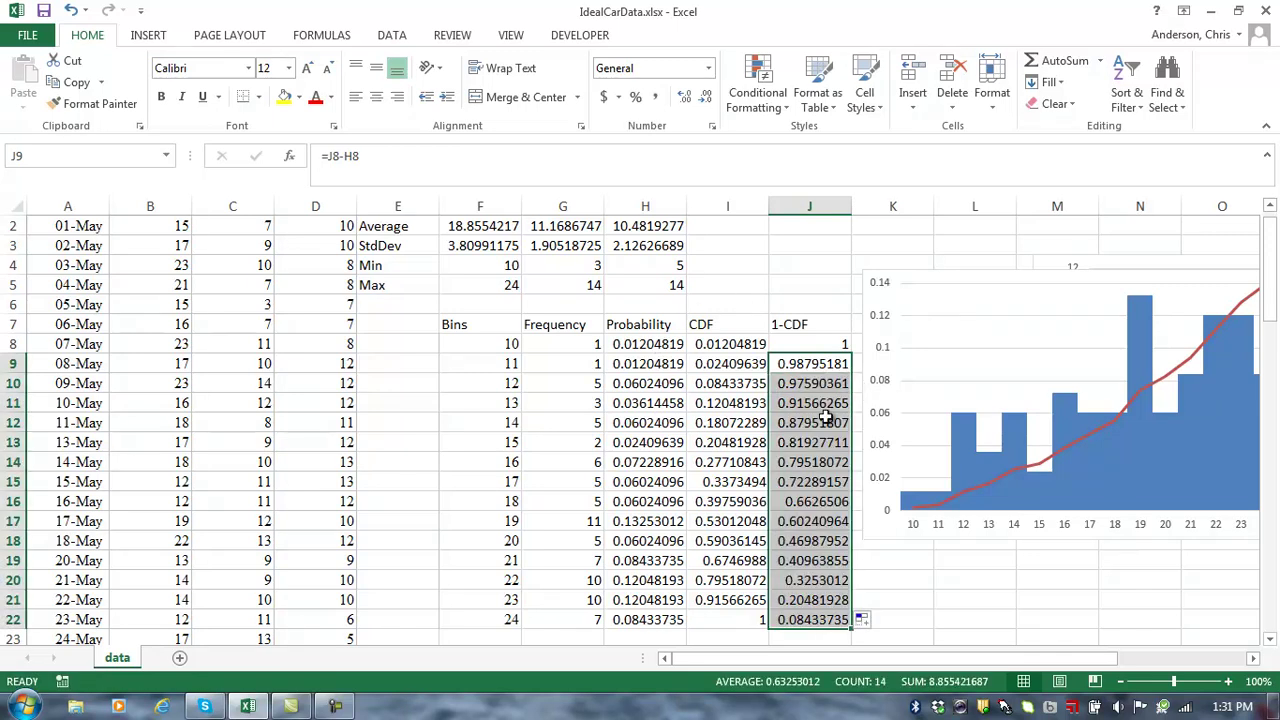
# Add the 1-CDF values in J8:J22 to the probability chart as a new series in columns, and move the chart left to column H.
pyautogui.click(806, 343)
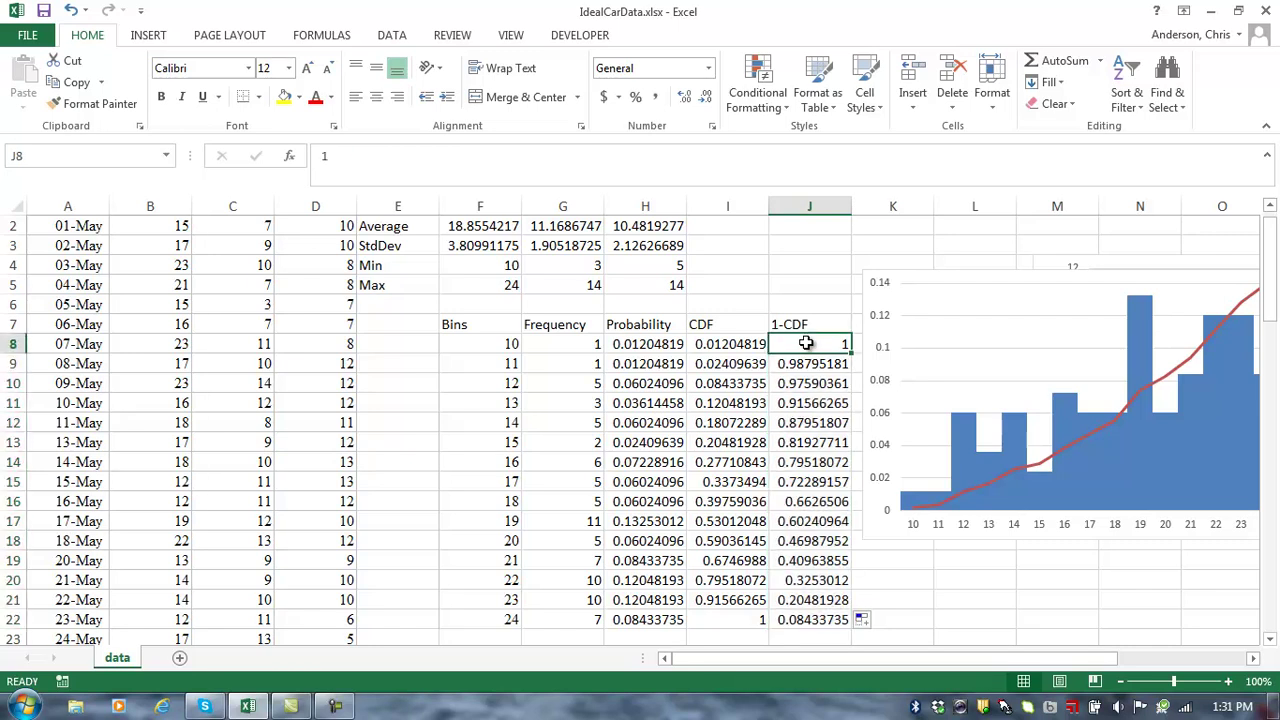
pyautogui.hotkey('ctrl', 'shift', 'Down')
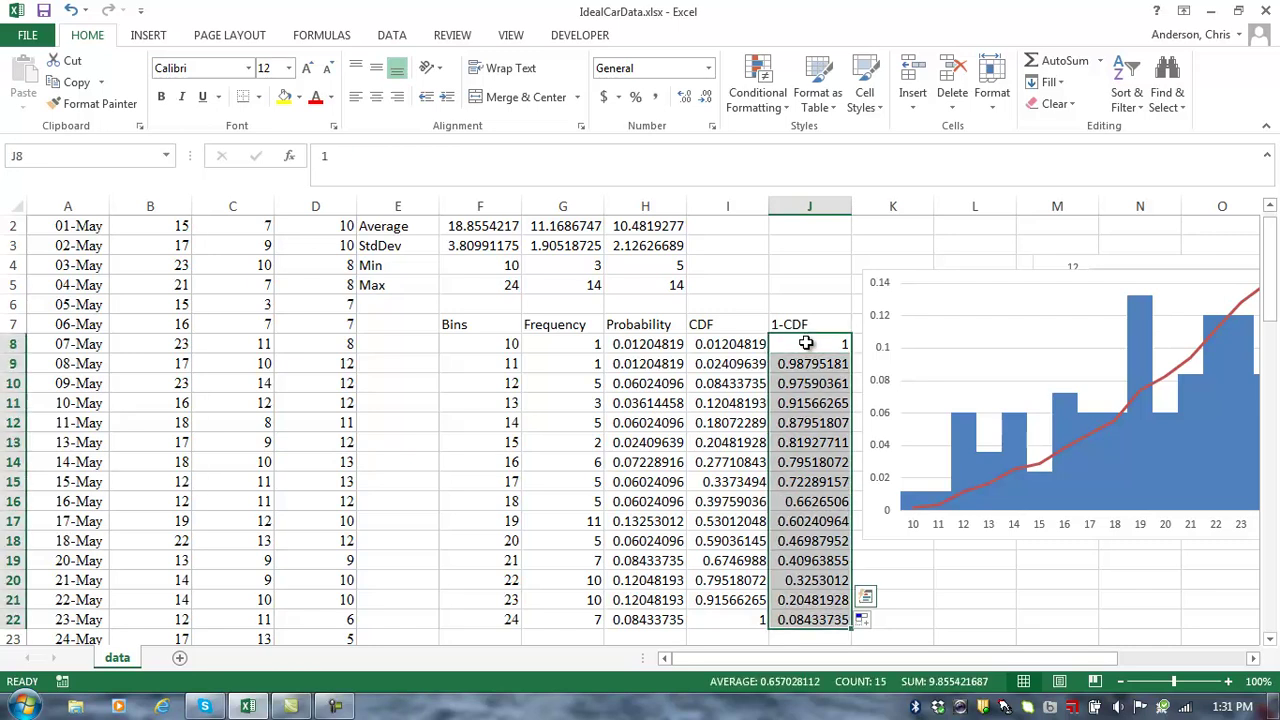
pyautogui.hotkey('ctrl', 'c')
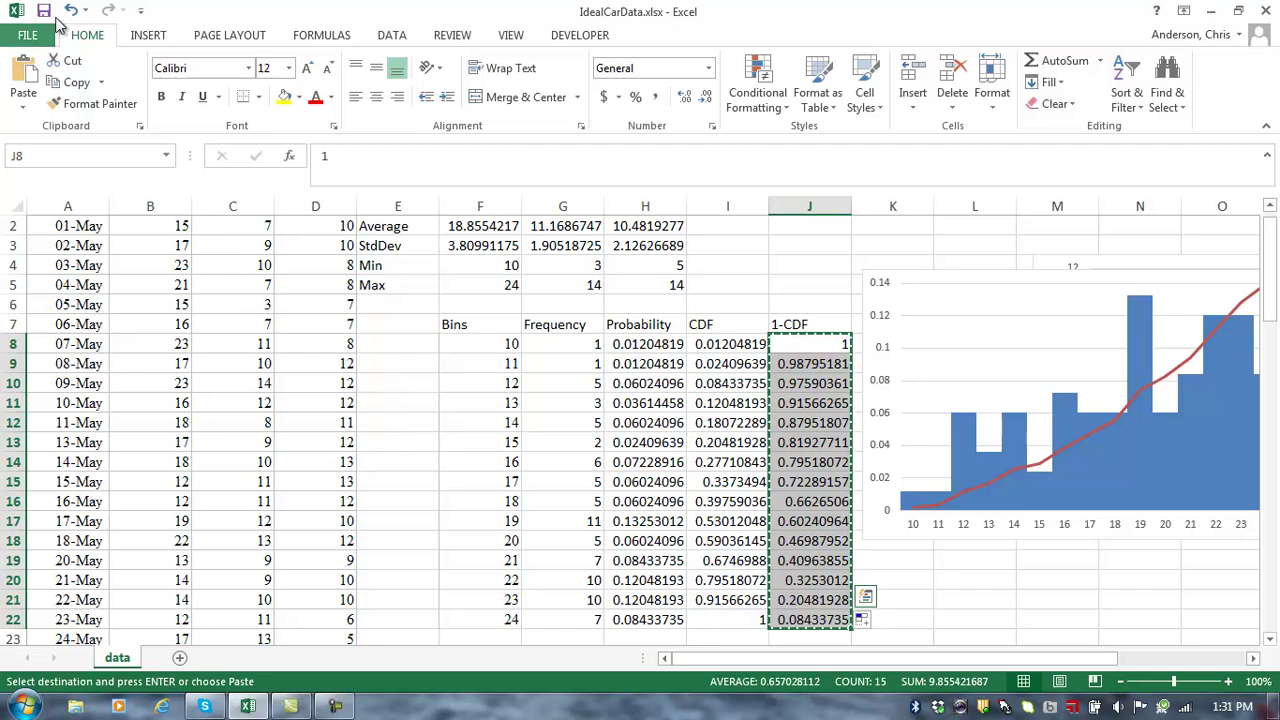
pyautogui.click(921, 266)
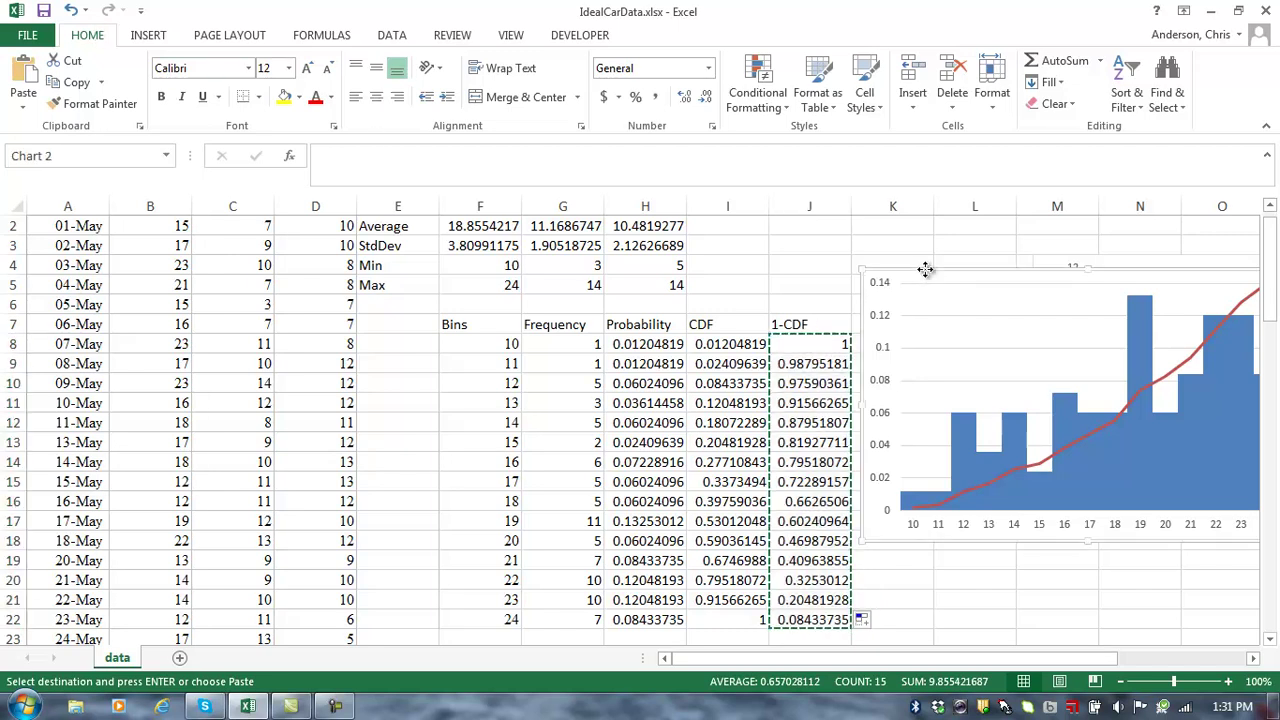
pyautogui.click(23, 104)
pyautogui.click(60, 178)
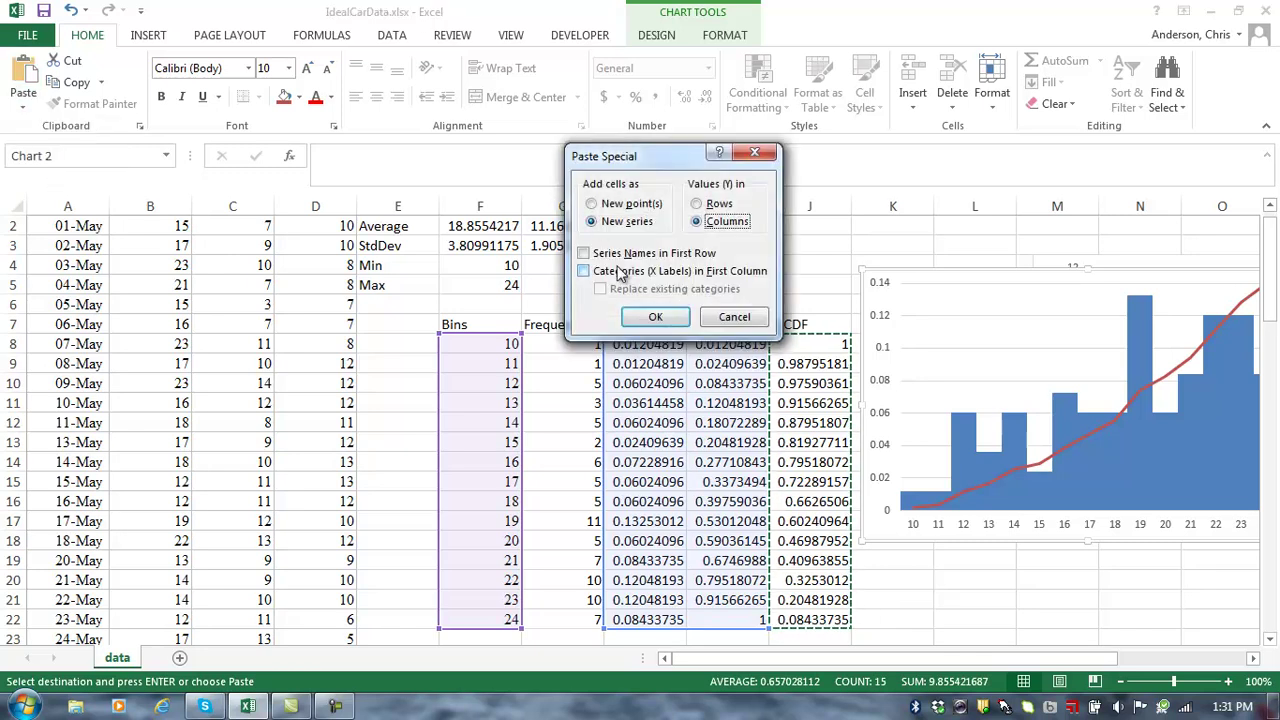
pyautogui.click(656, 318)
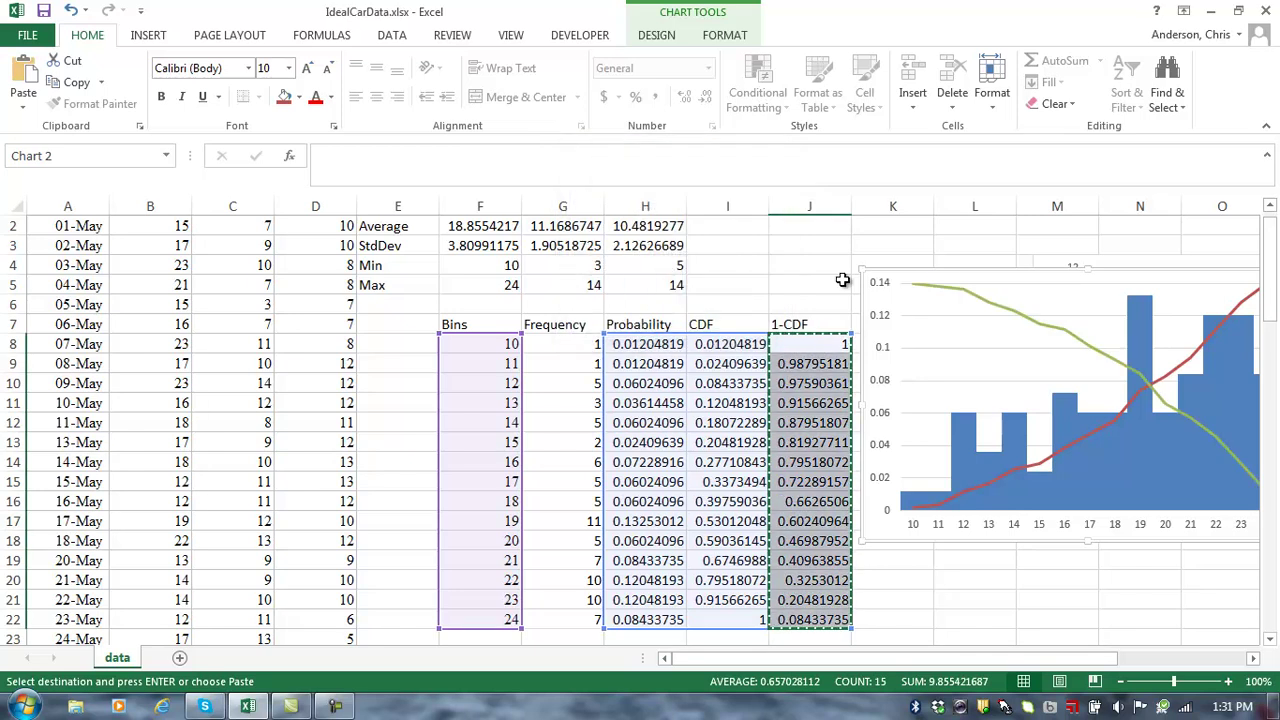
pyautogui.moveTo(884, 272); pyautogui.dragTo(629, 272)
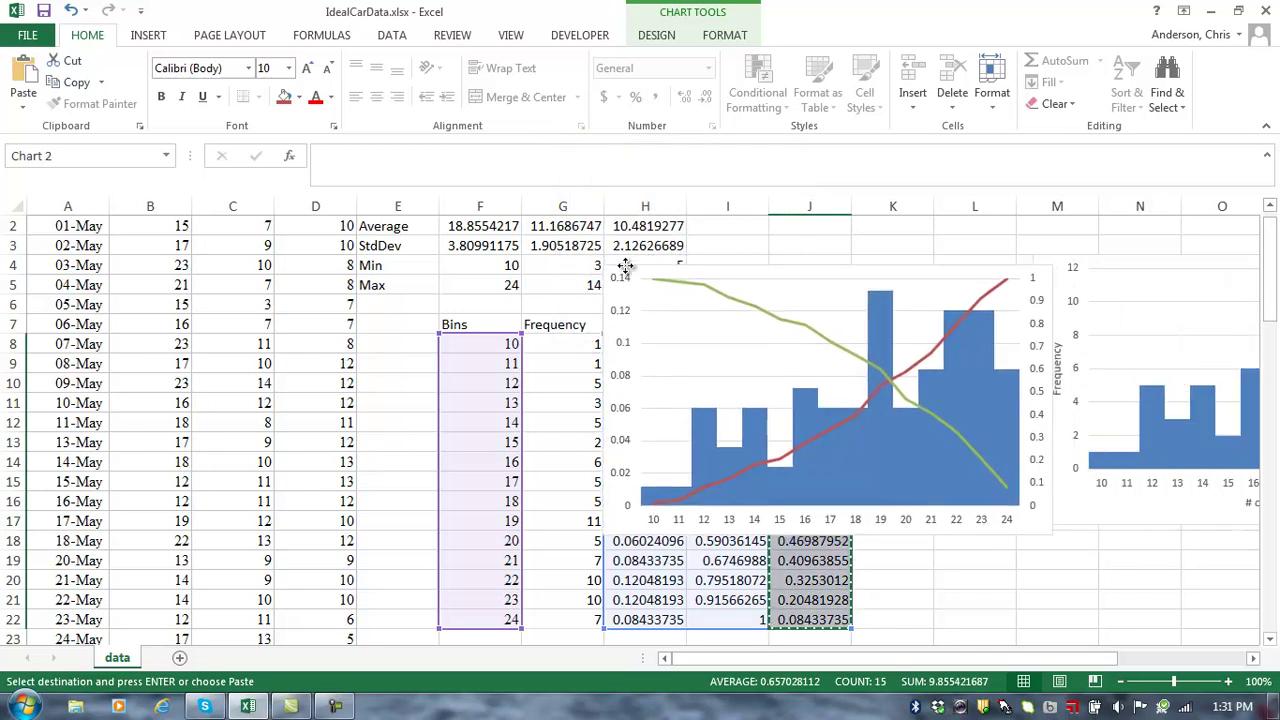
# Format the chart's 1-CDF series as a solid black line with a dashed pattern.
pyautogui.click(743, 310)
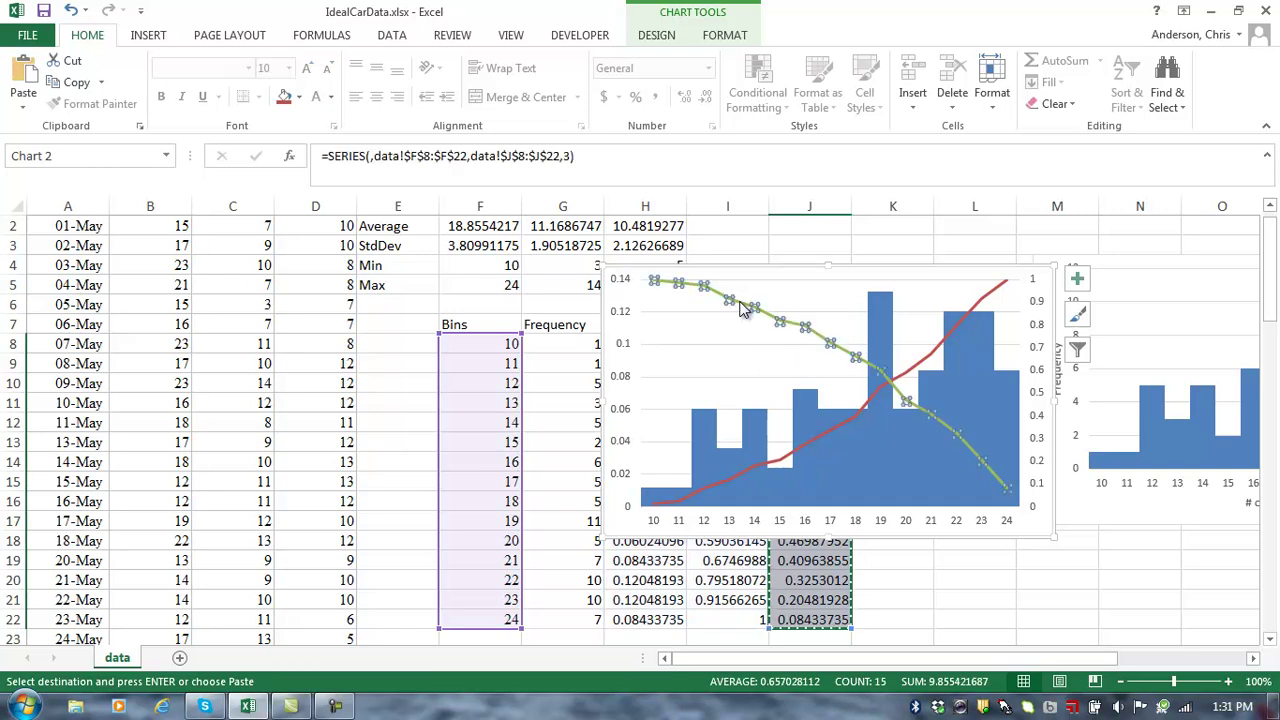
pyautogui.rightClick(743, 310)
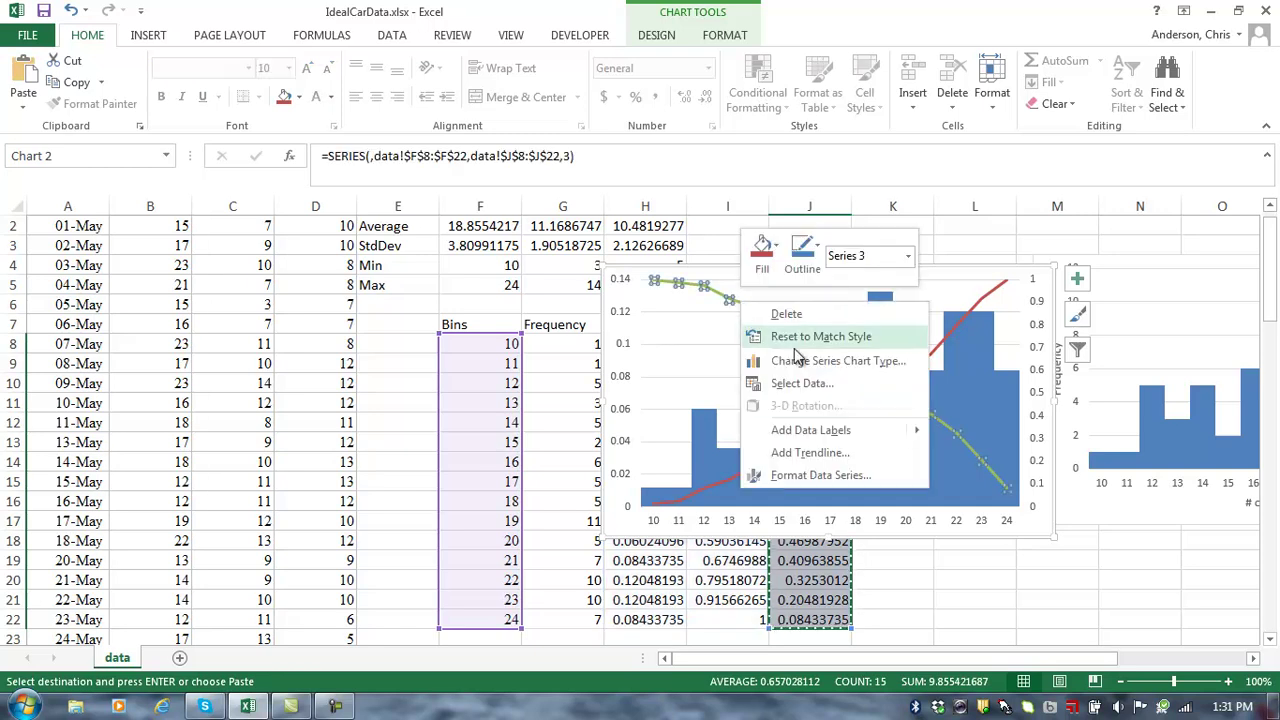
pyautogui.click(829, 477)
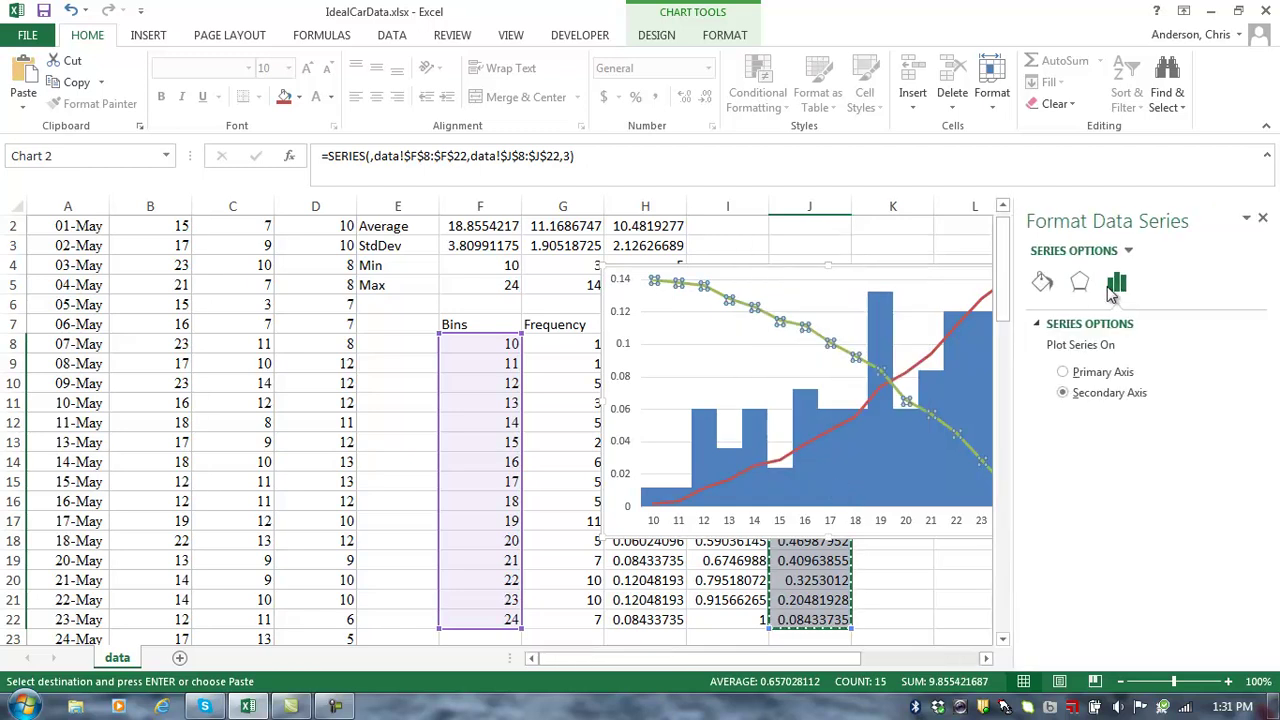
pyautogui.click(1041, 285)
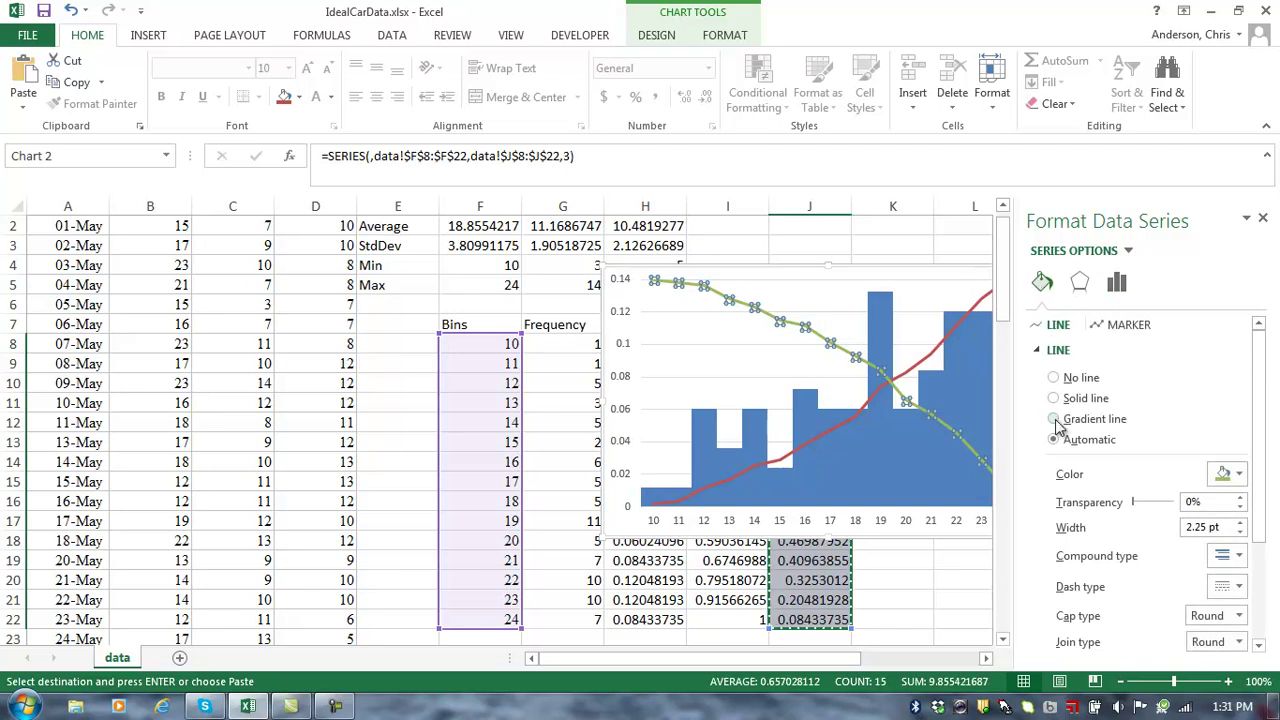
pyautogui.click(1055, 399)
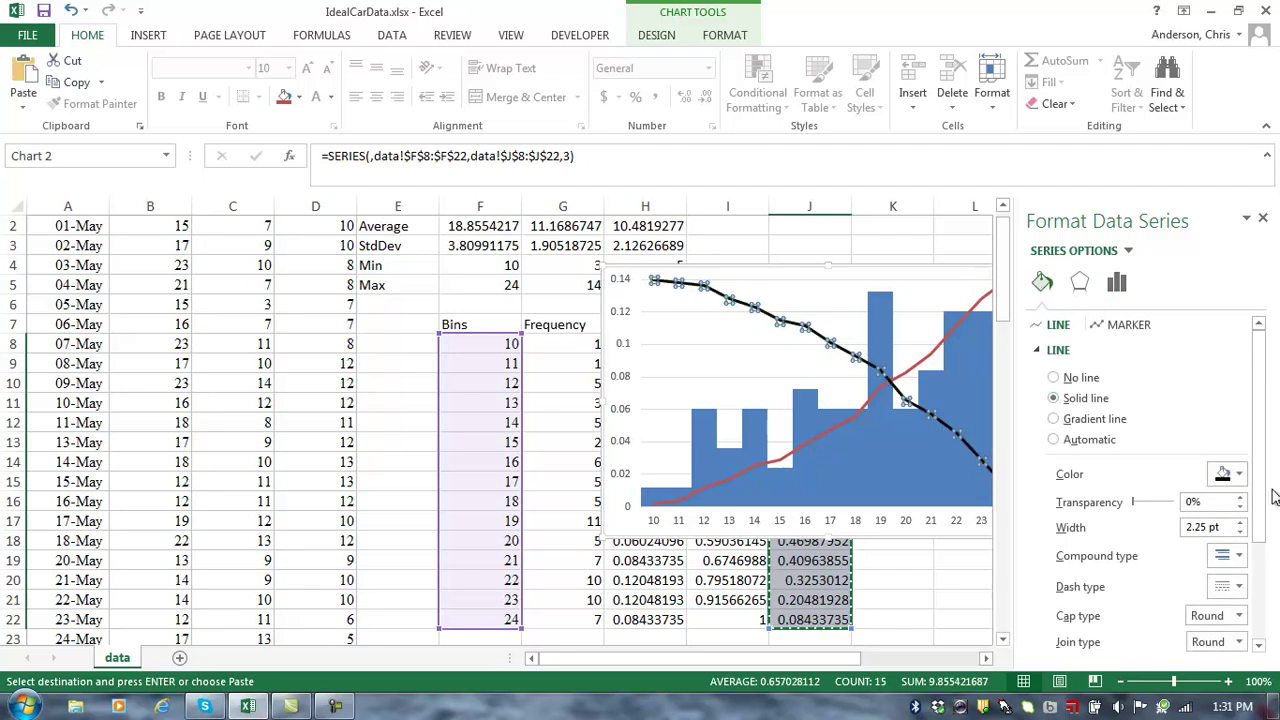
pyautogui.click(1228, 588)
pyautogui.click(1214, 504)
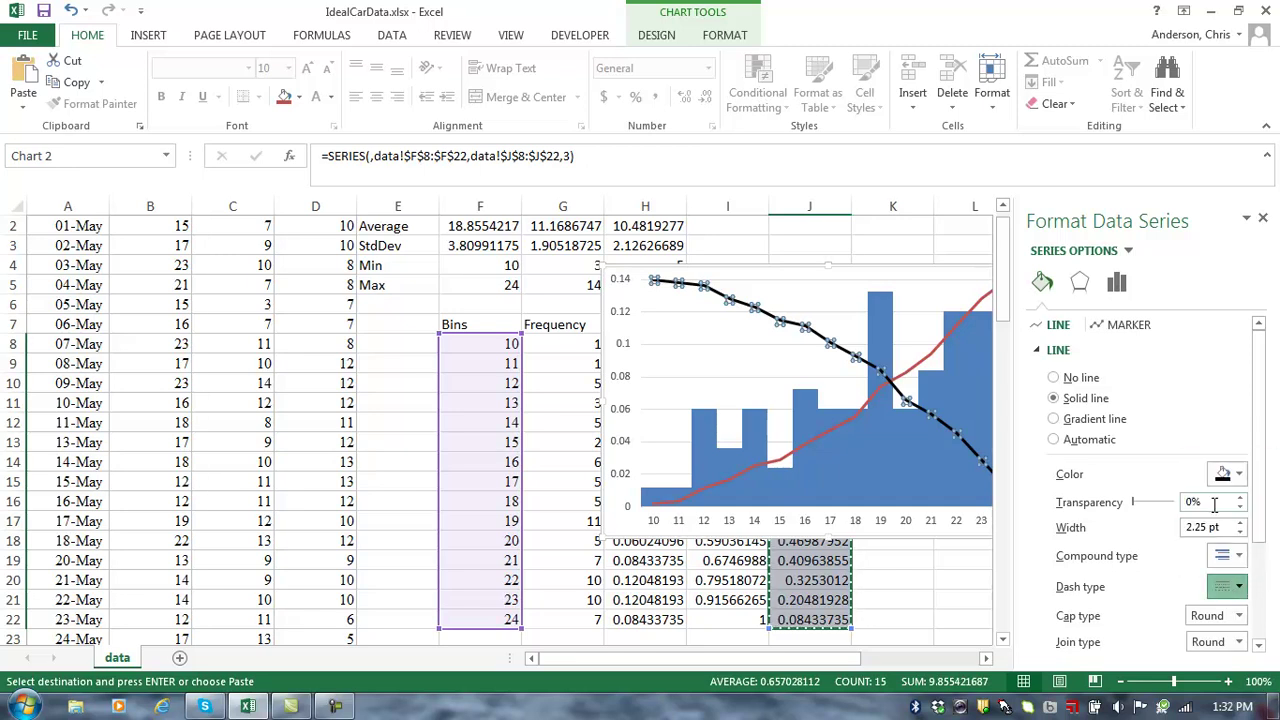
pyautogui.click(1232, 476)
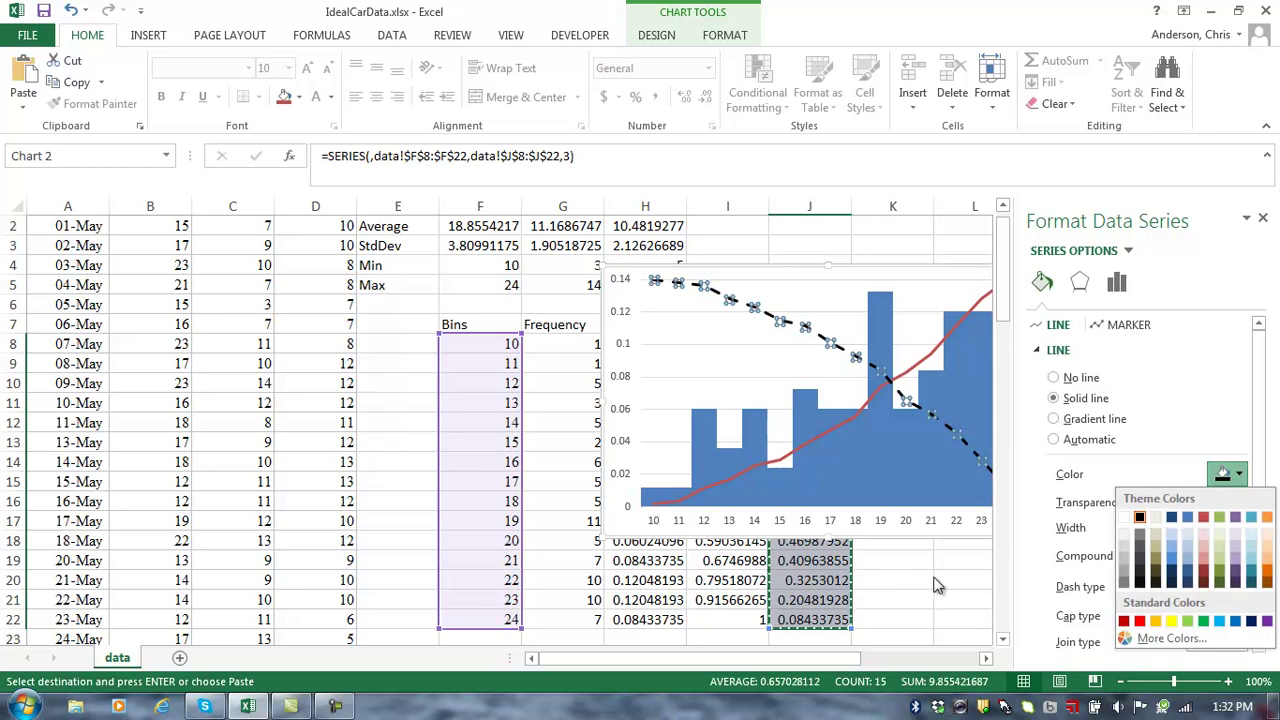
pyautogui.press('Escape')
# Change the color of the chart's CDF line to black.
pyautogui.click(828, 429)
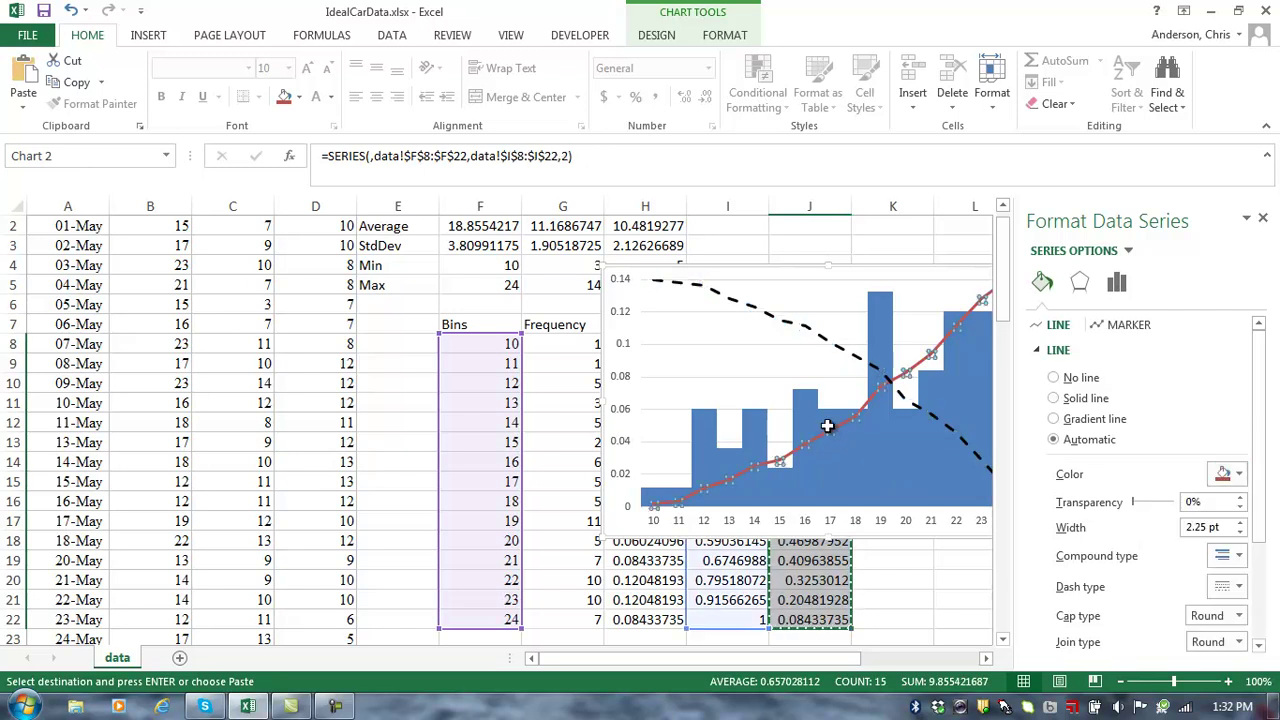
pyautogui.click(1212, 478)
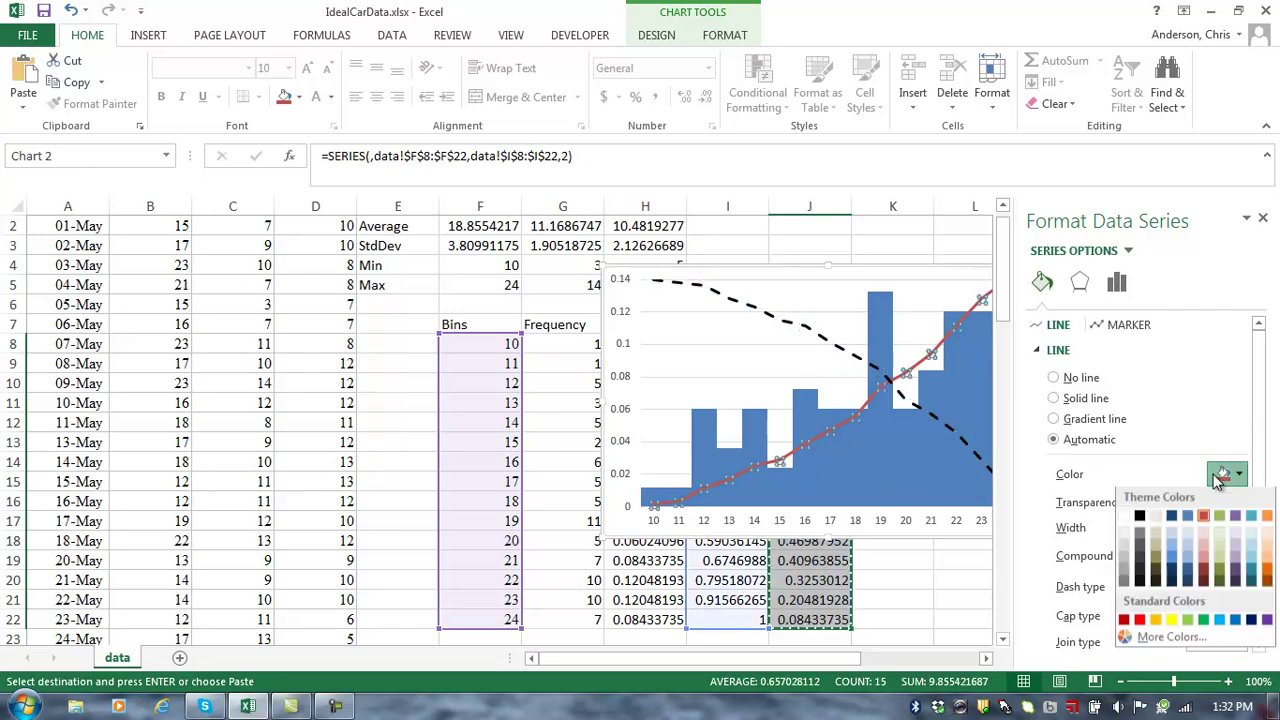
pyautogui.click(1141, 518)
# Give the probability histogram's columns a solid gray fill, one of the darker shades of white, and close the formatting options.
pyautogui.click(891, 477)
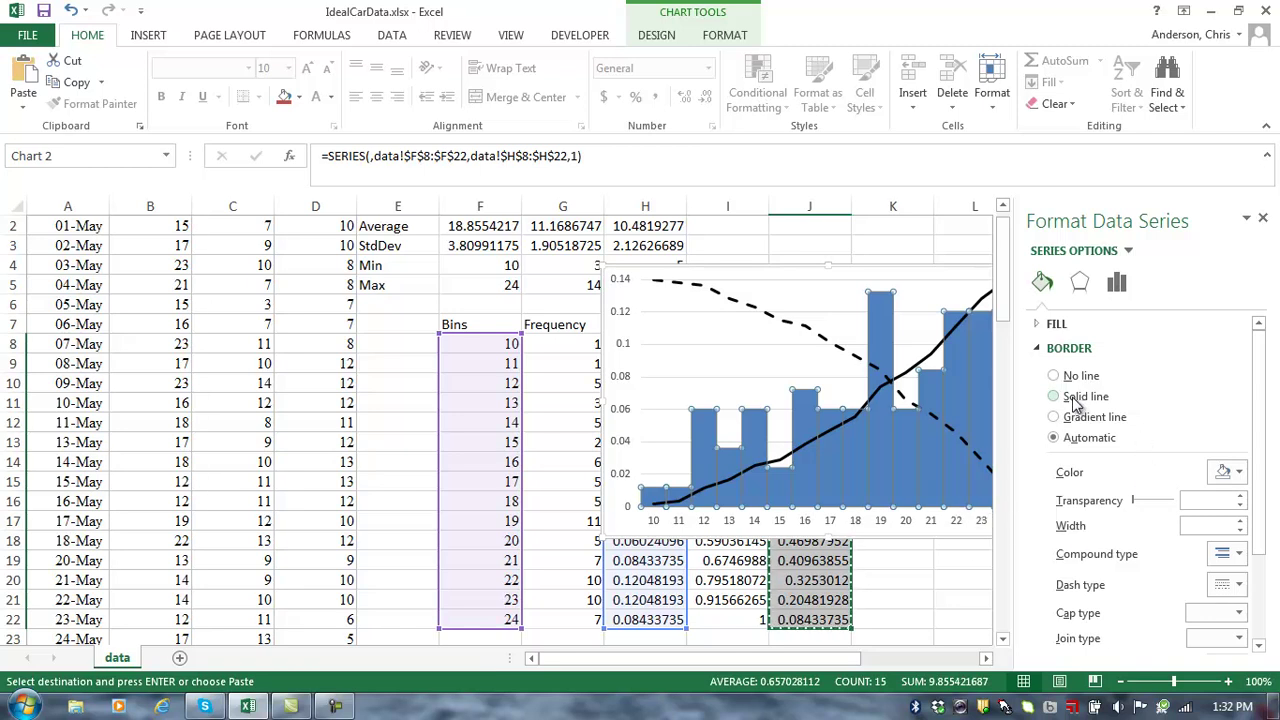
pyautogui.click(1056, 326)
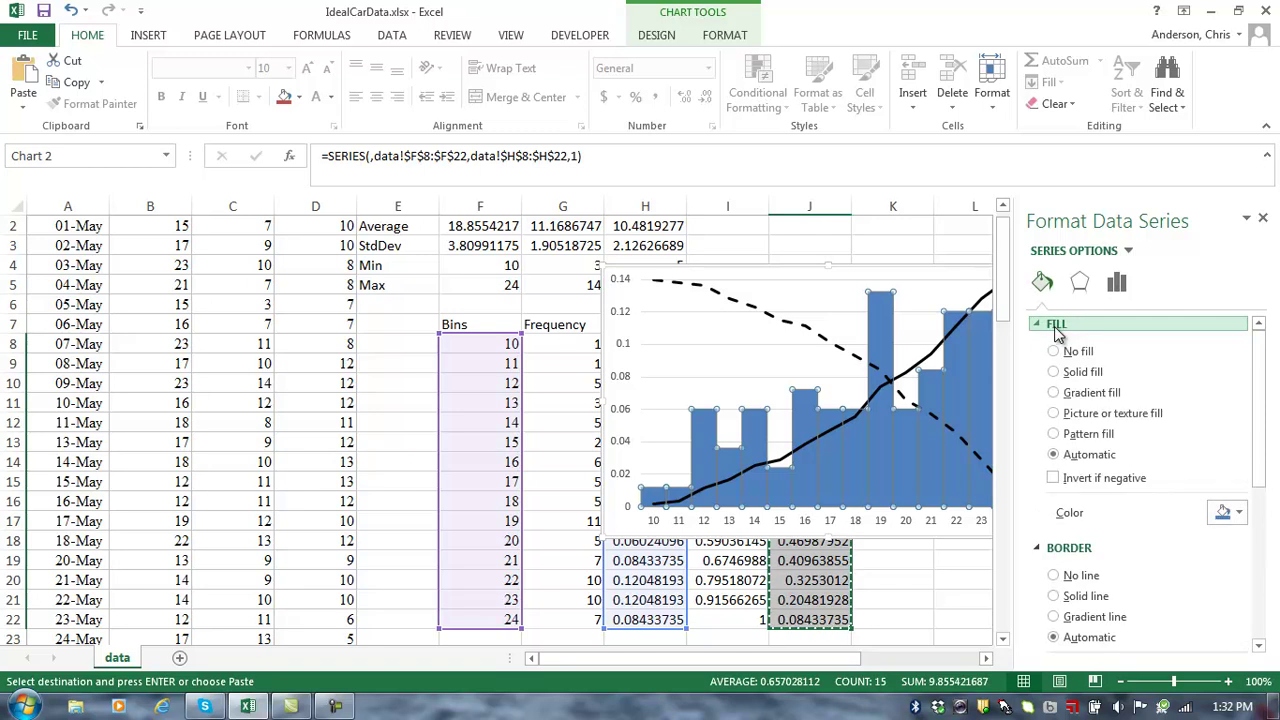
pyautogui.click(1072, 374)
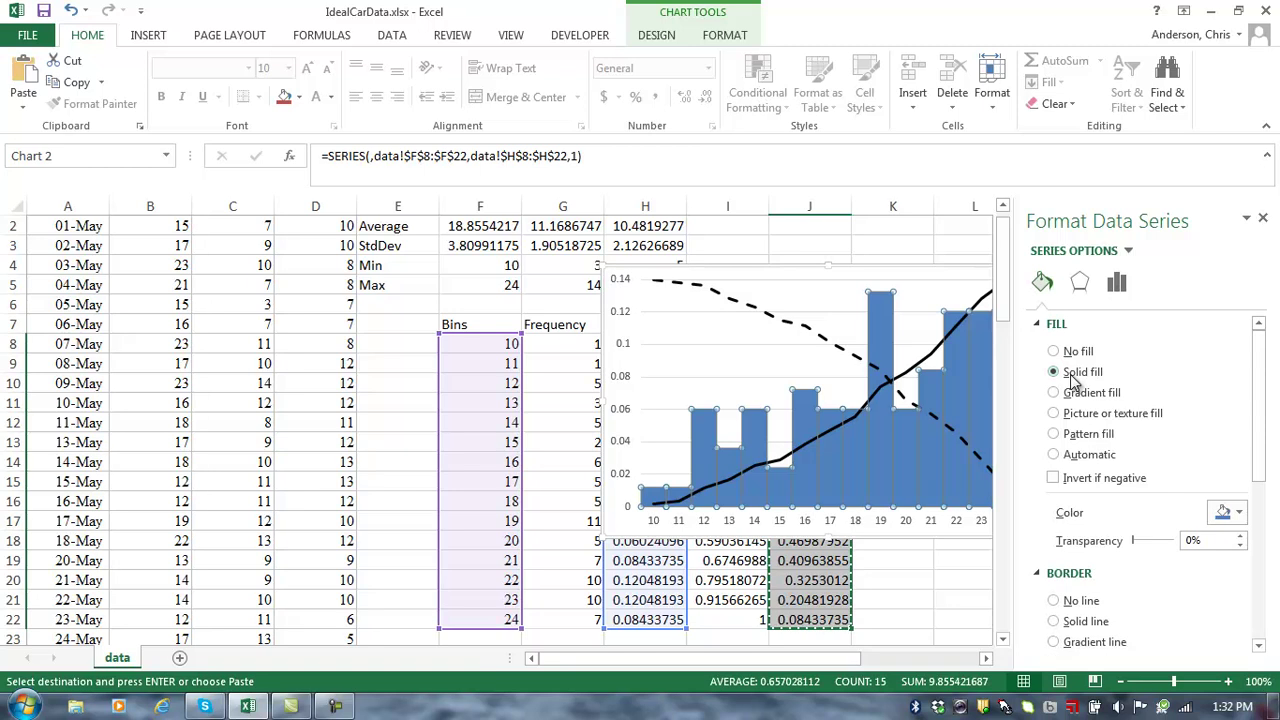
pyautogui.click(1234, 527)
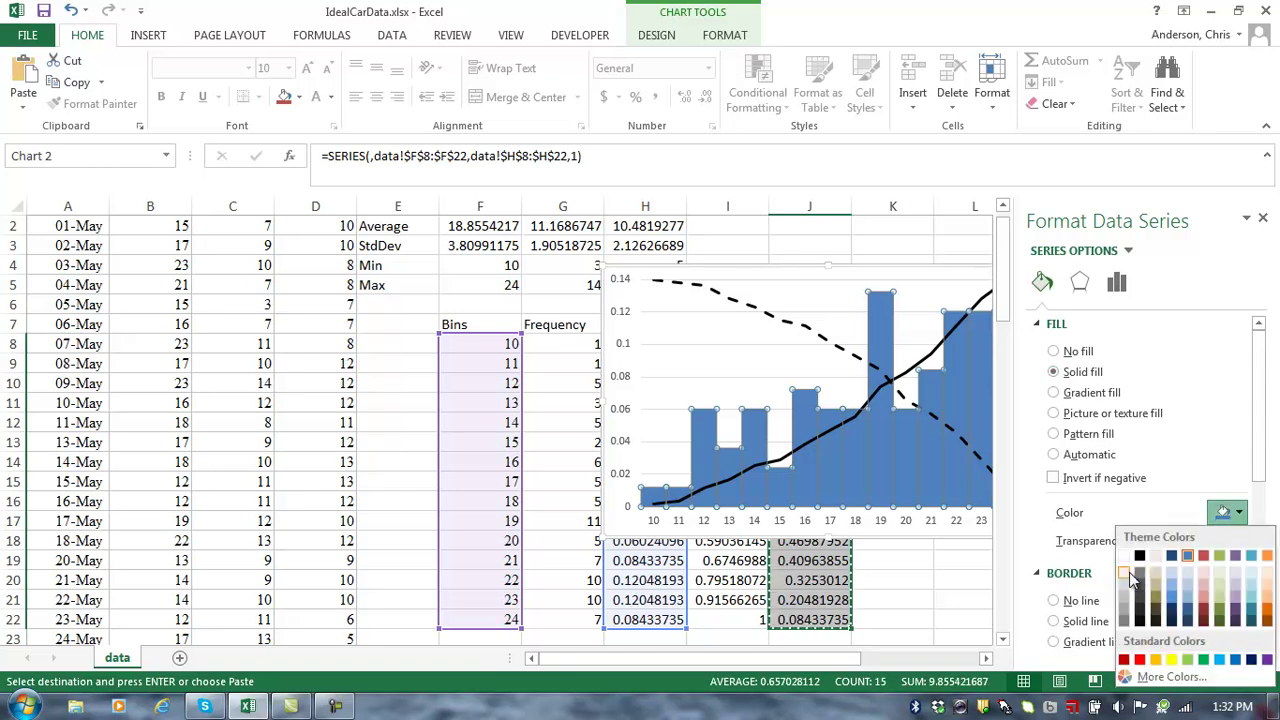
pyautogui.press('Escape')
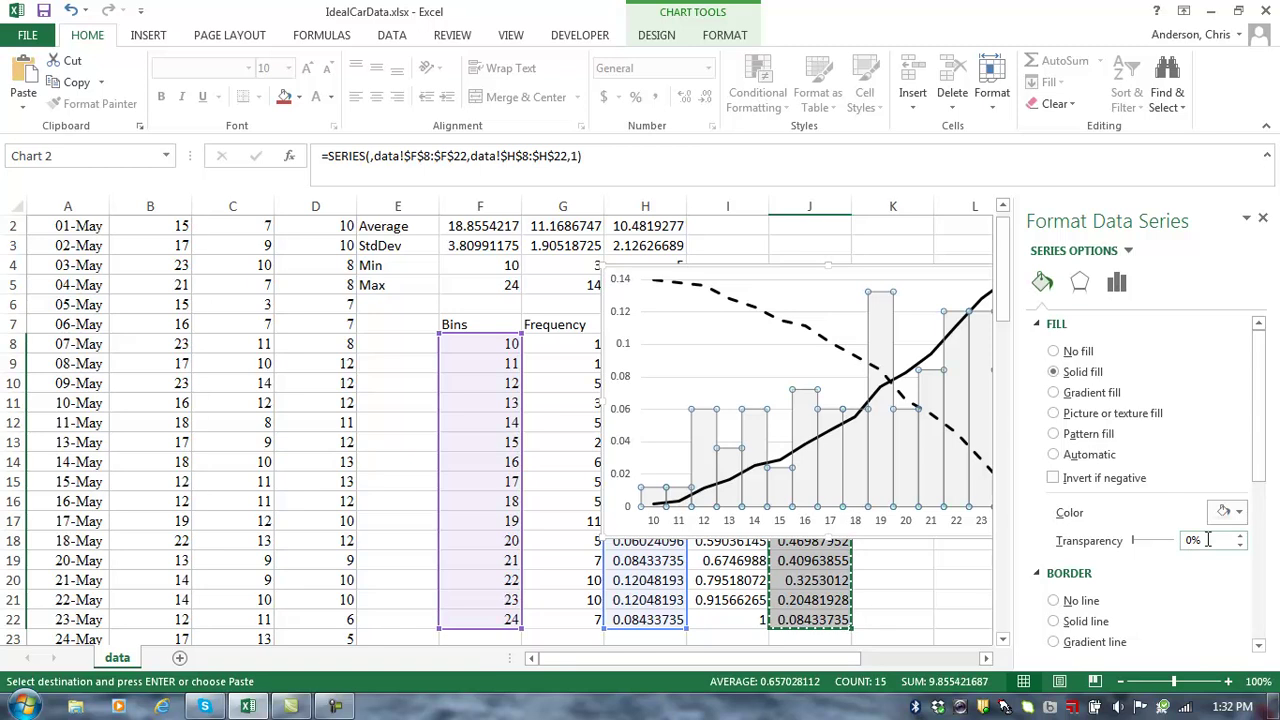
pyautogui.click(1230, 511)
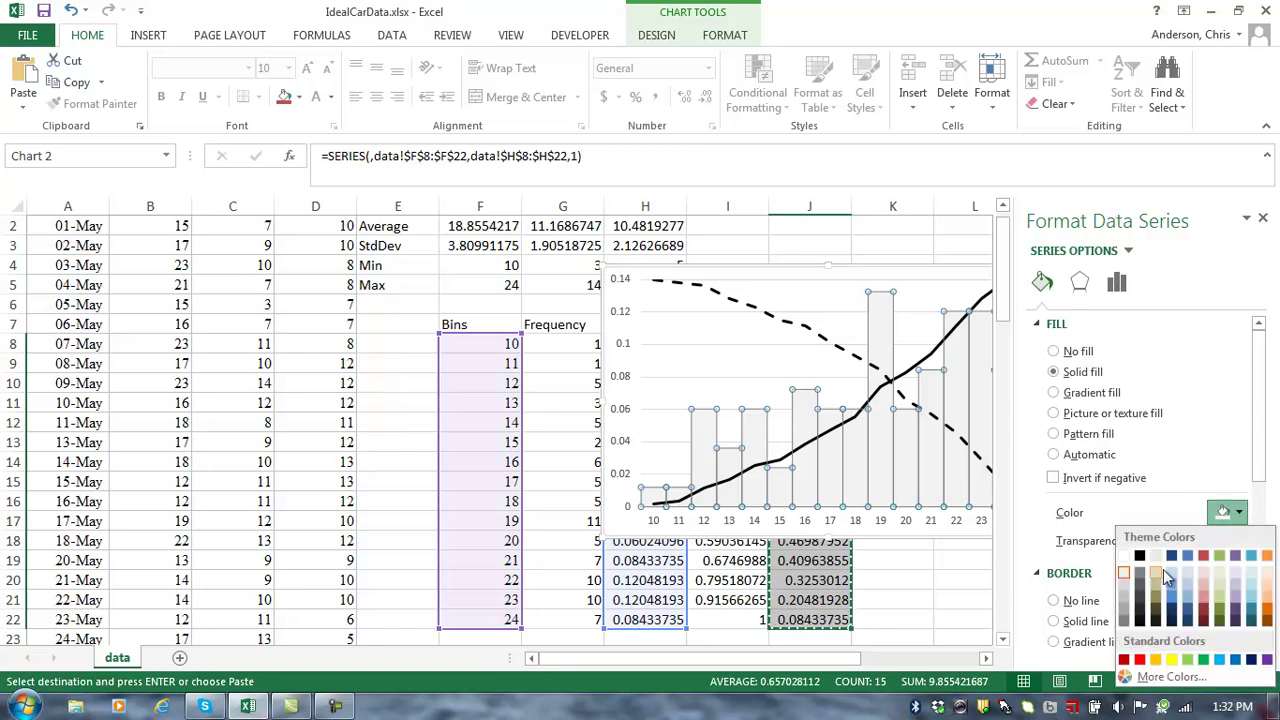
pyautogui.click(1127, 598)
pyautogui.click(915, 591)
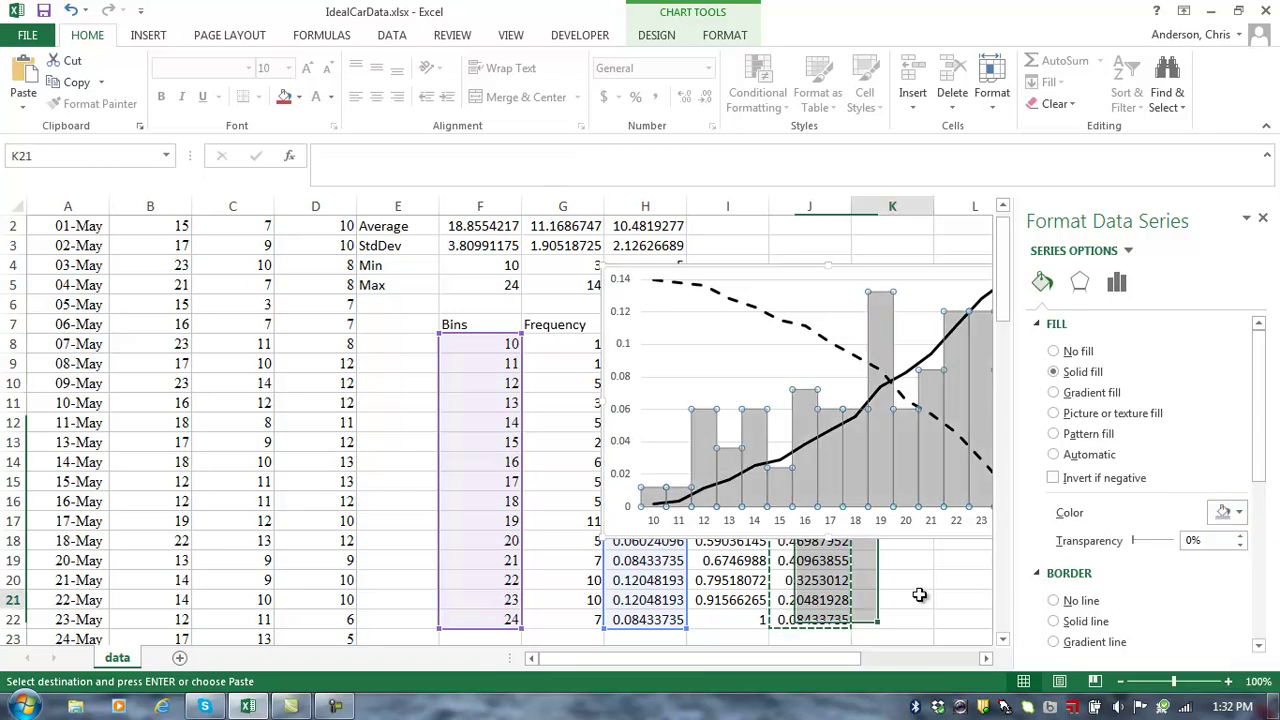
pyautogui.click(1264, 218)
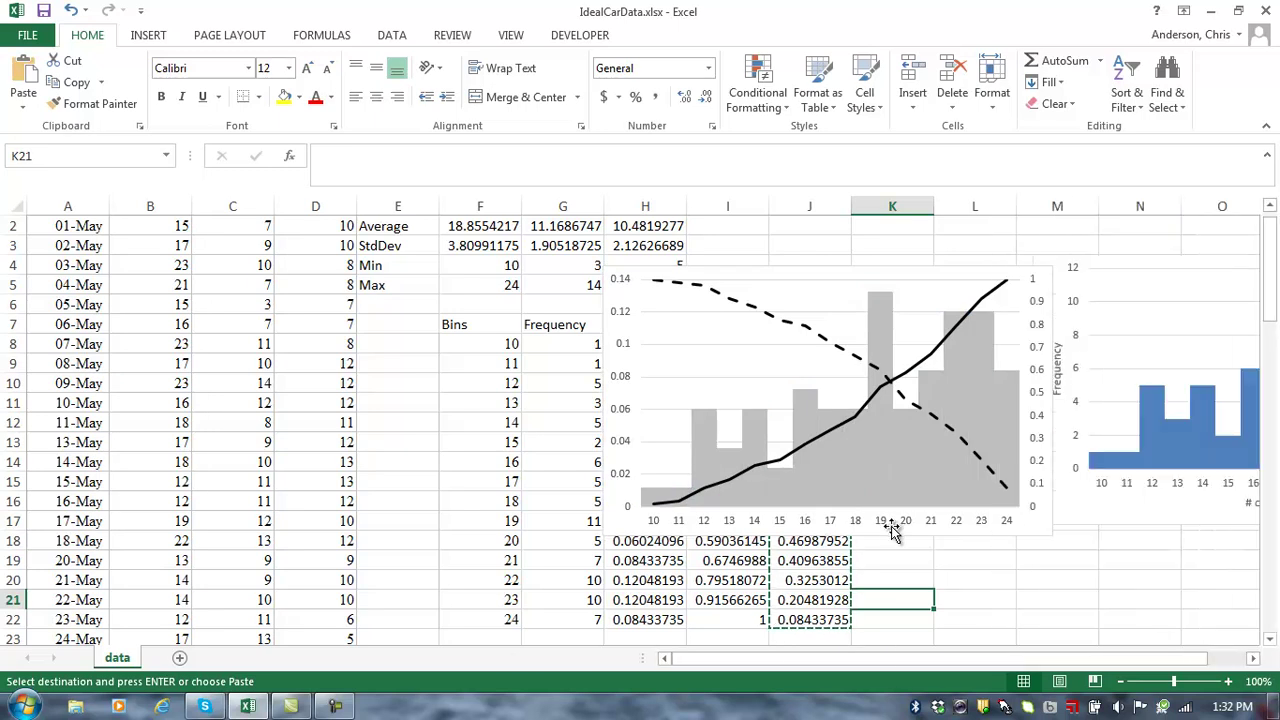
# Add a primary horizontal axis title reading "Cars Rented" to the probability chart.
pyautogui.click(770, 280)
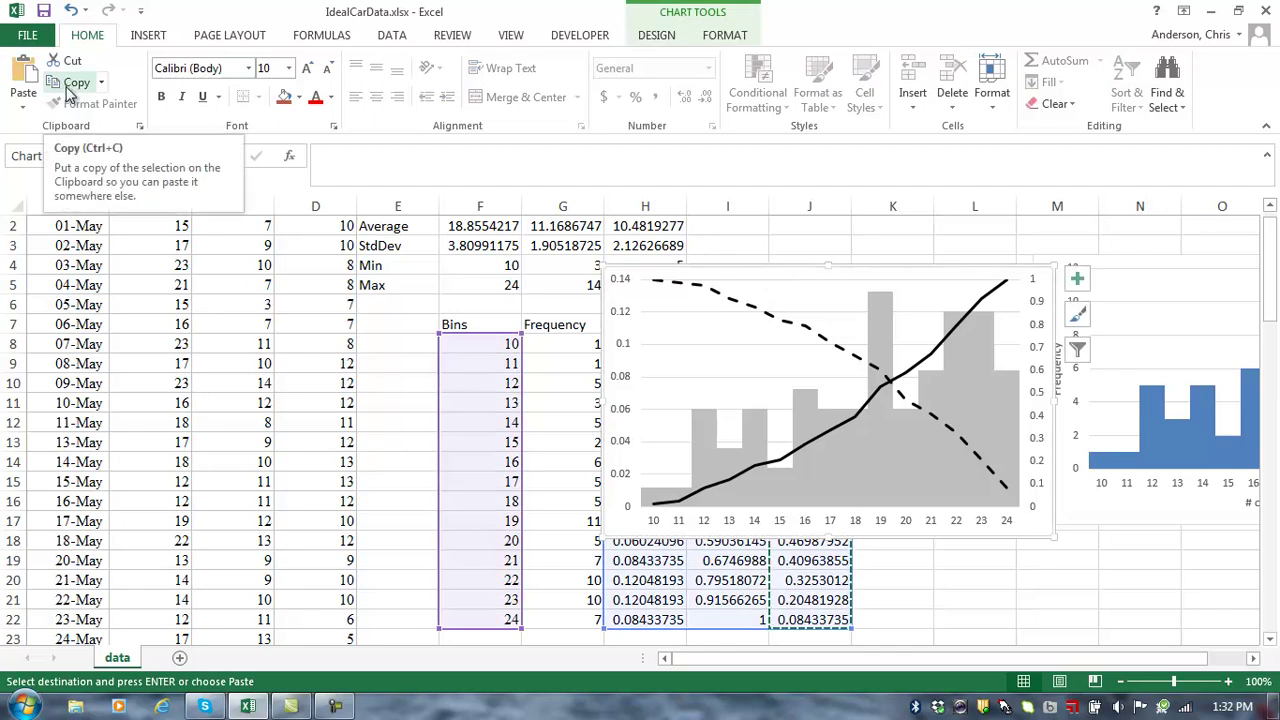
pyautogui.click(660, 38)
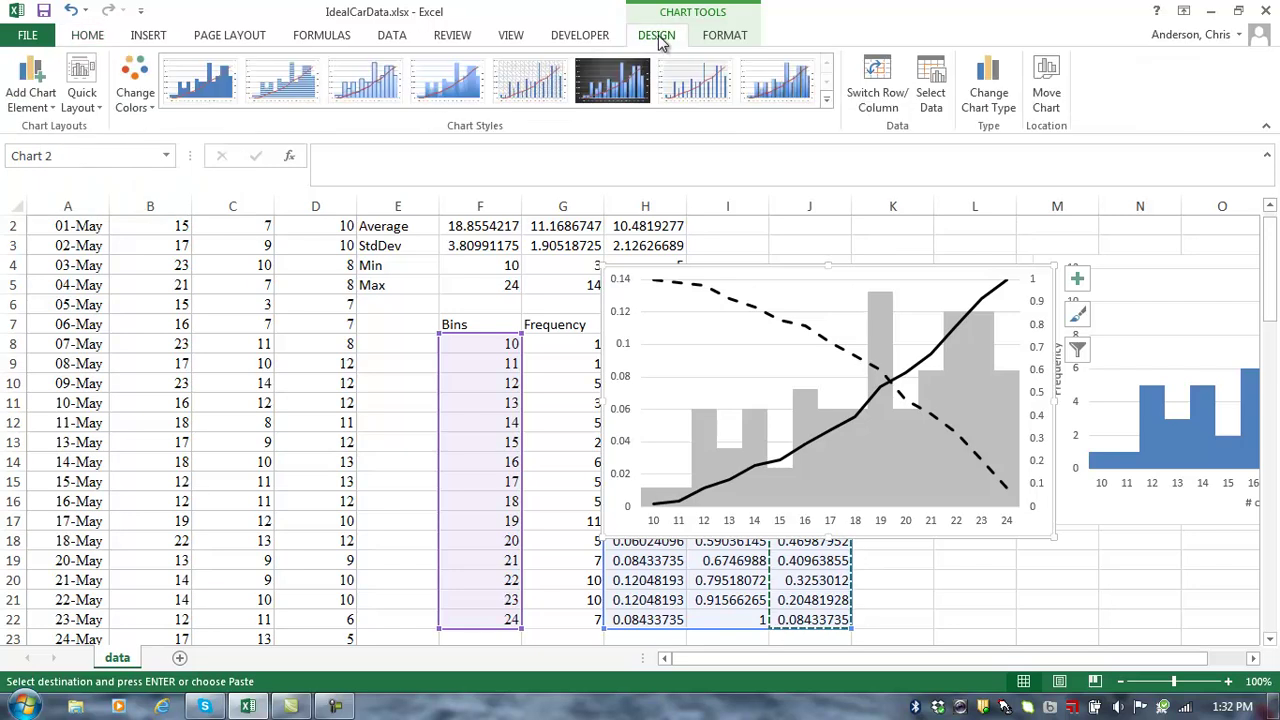
pyautogui.click(31, 97)
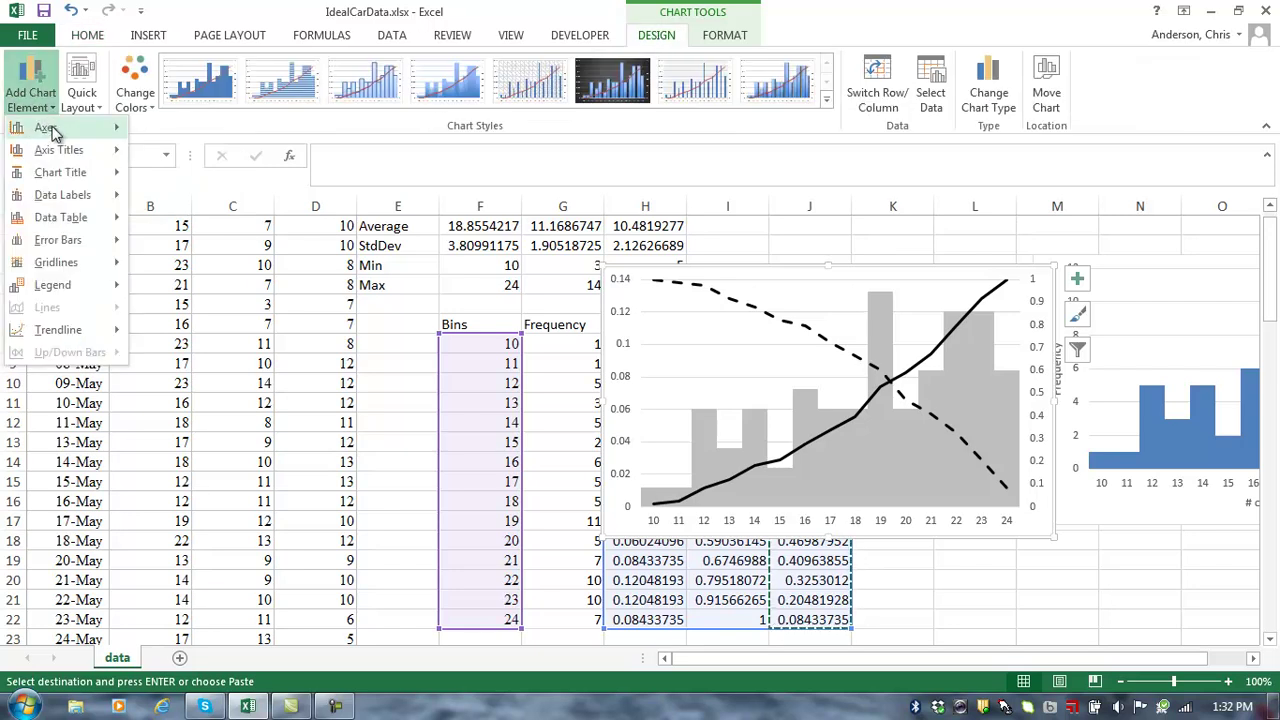
pyautogui.moveTo(65, 150)
pyautogui.click(205, 160)
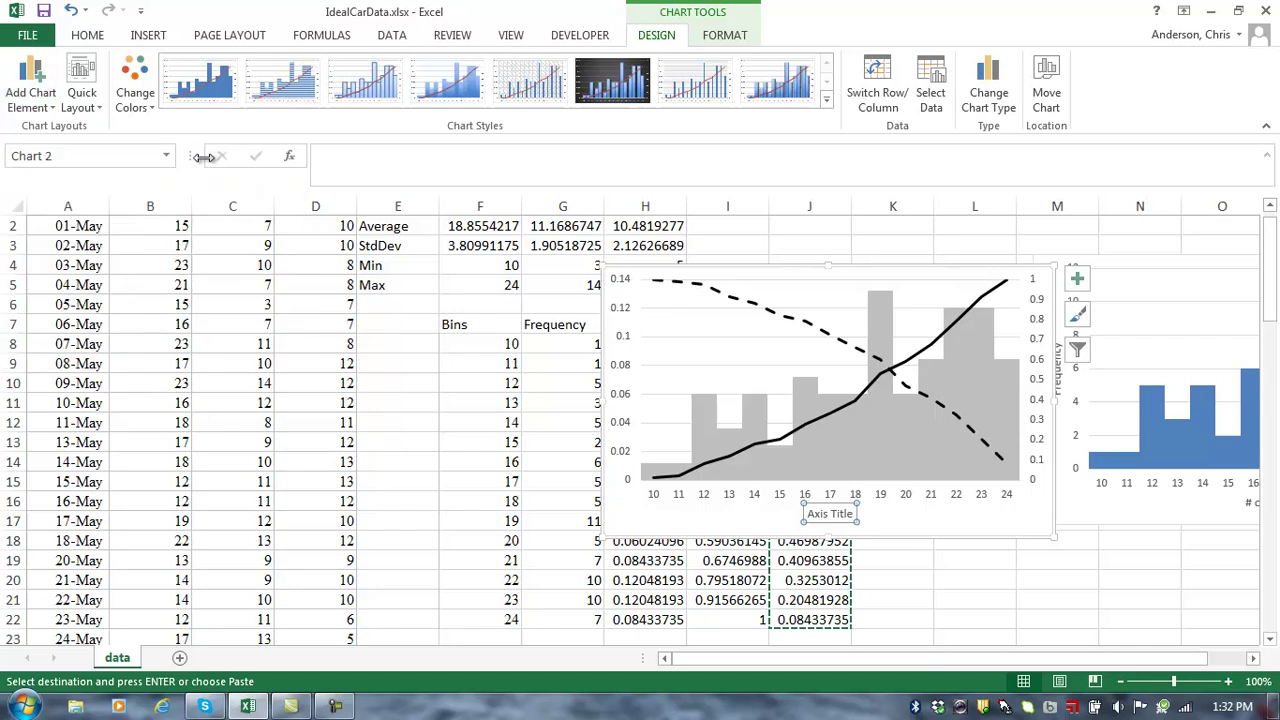
pyautogui.click(852, 514)
pyautogui.press('BackSpace')
pyautogui.press('BackSpace')
pyautogui.press('BackSpace')
pyautogui.press('BackSpace')
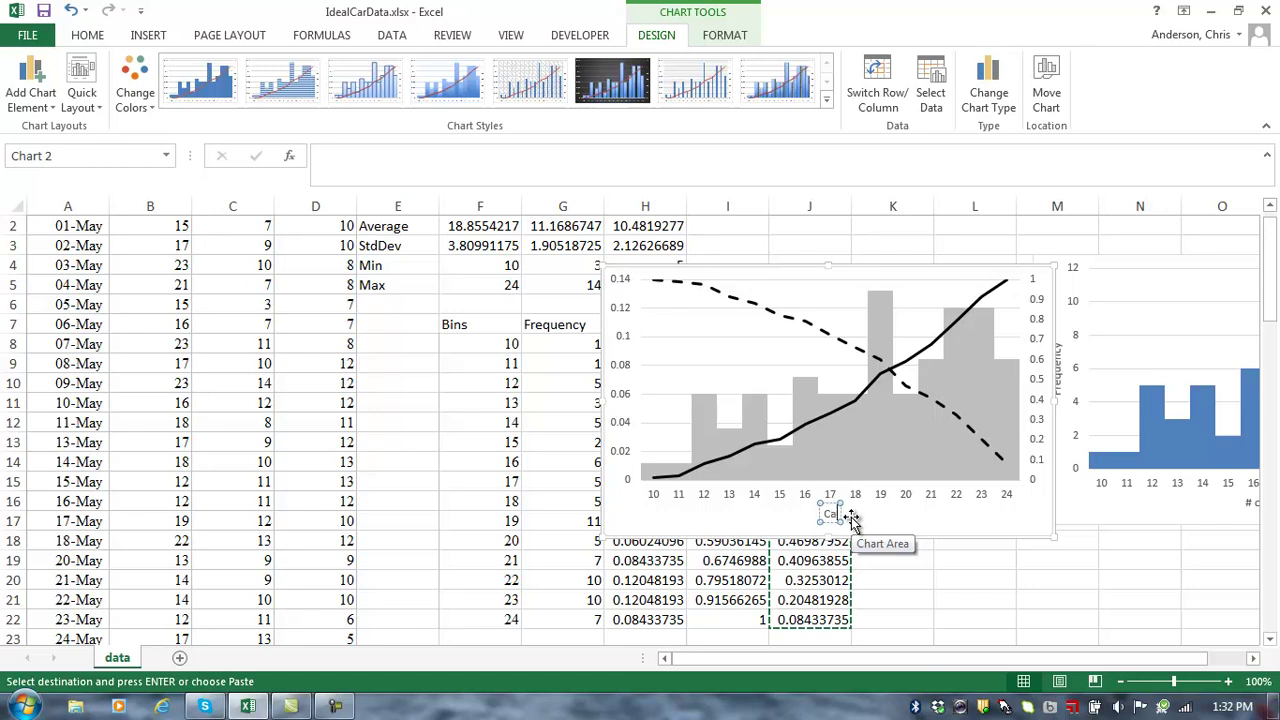
pyautogui.write('Cars Rented')
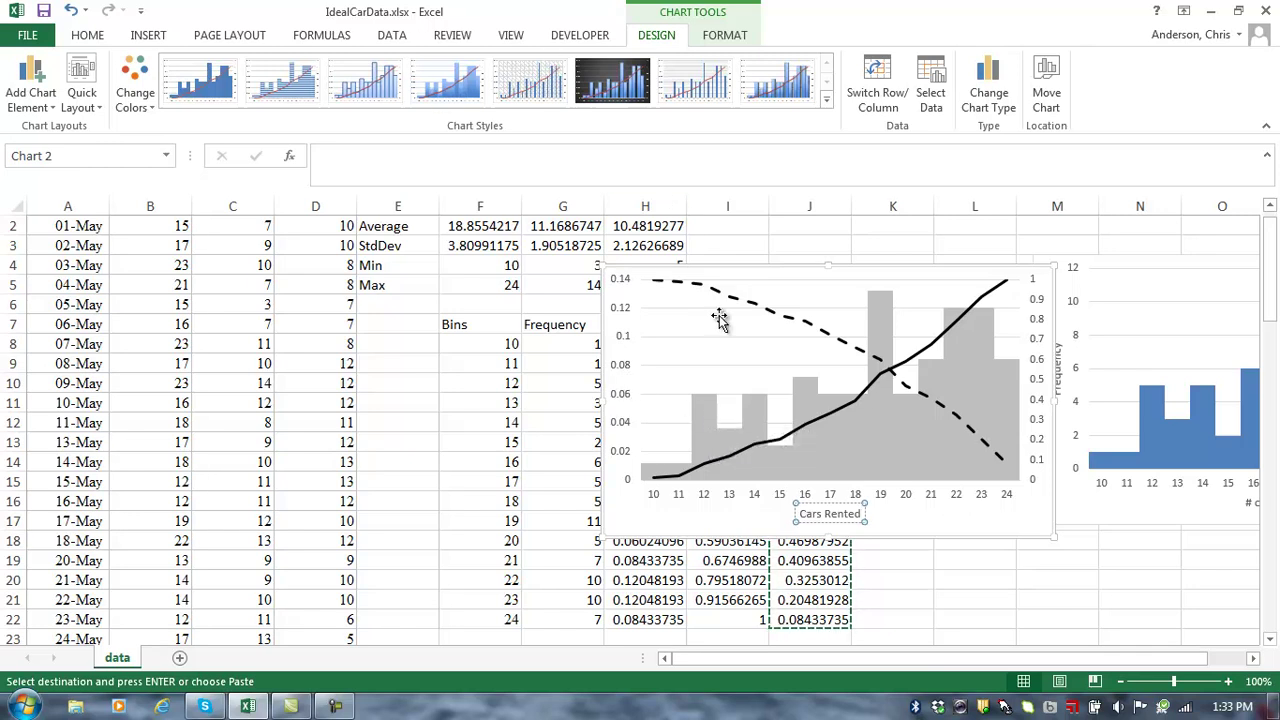
pyautogui.write('1 0.98795181 0.97590361 0.91566265 0.87951807 0.81927711 0.79518072 0.72289157 0.6626506 0.60240964 0.46987952 0.40963855 0.3253012 0.20481928 0.08433735')
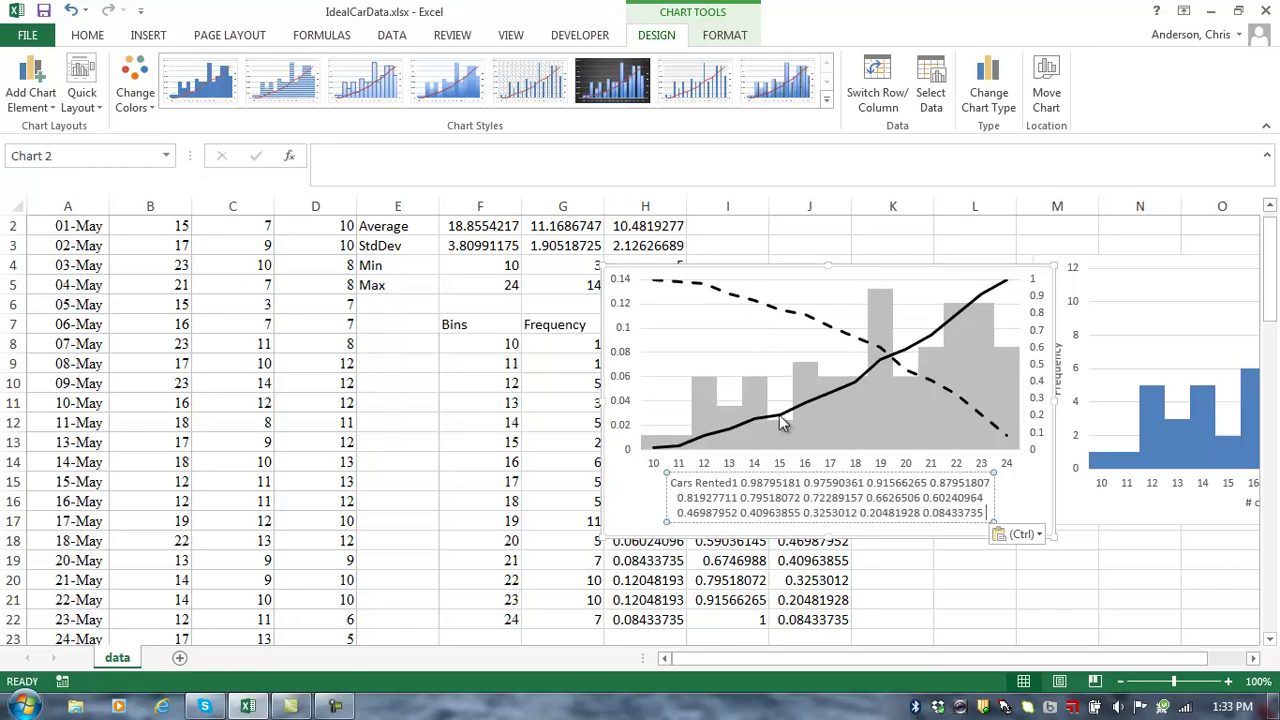
pyautogui.click(71, 10)
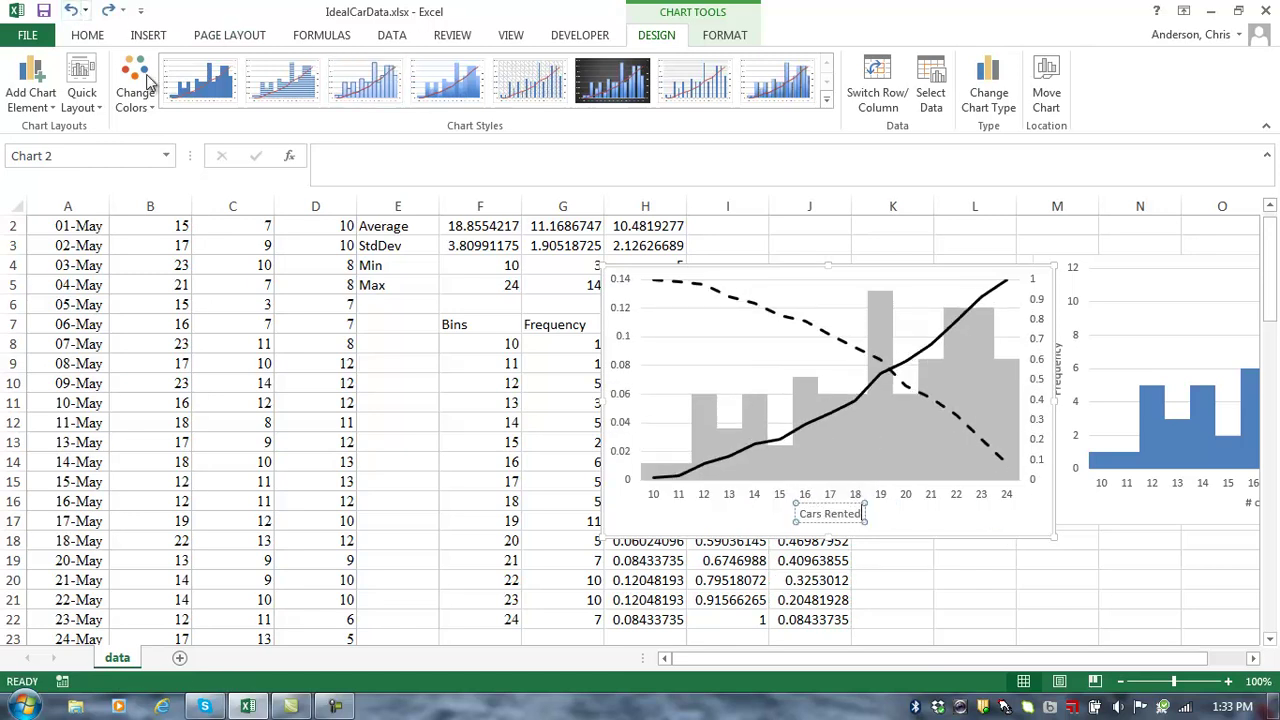
pyautogui.click(932, 530)
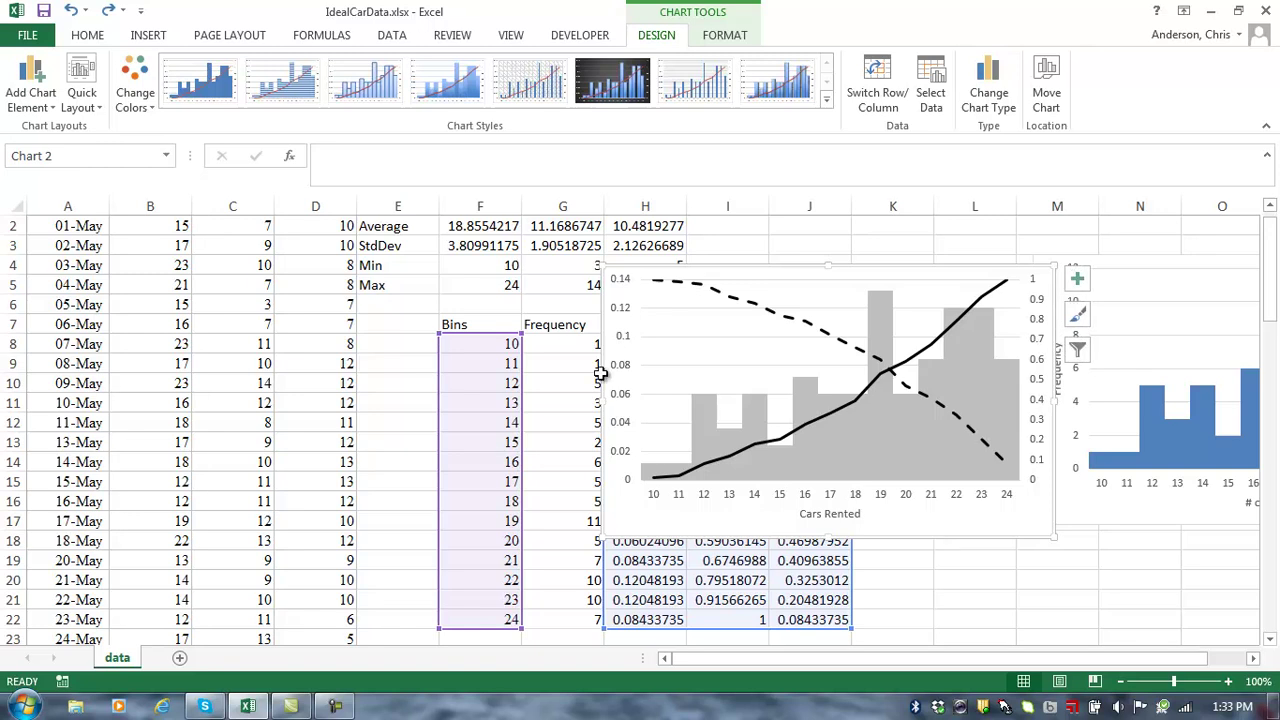
# Add a primary vertical axis title reading "Probability" to the gray histogram chart.
pyautogui.click(45, 100)
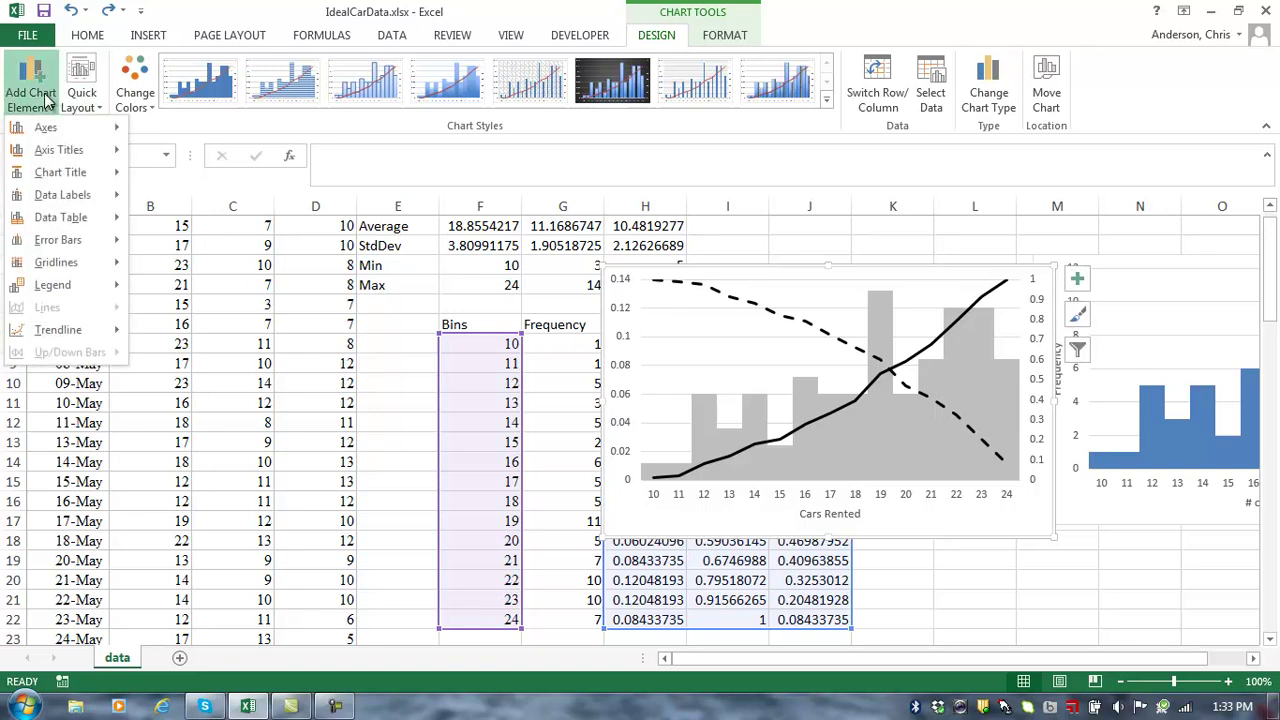
pyautogui.moveTo(88, 155)
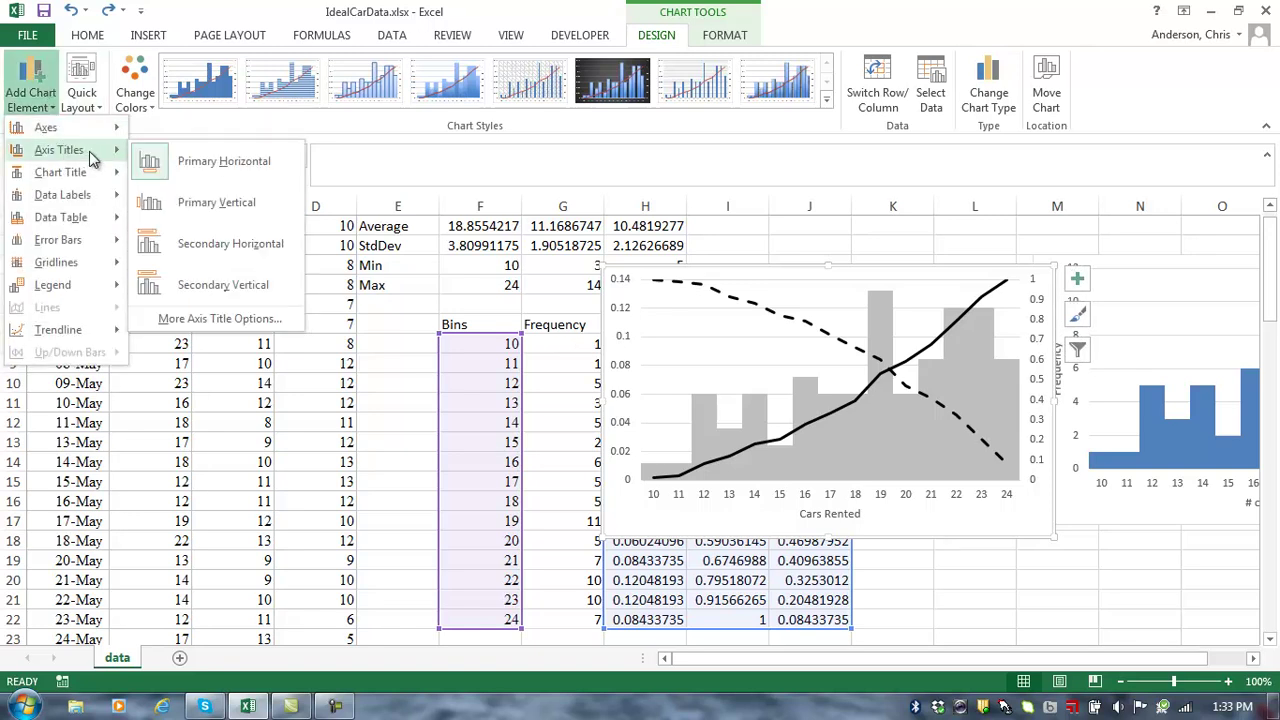
pyautogui.click(197, 201)
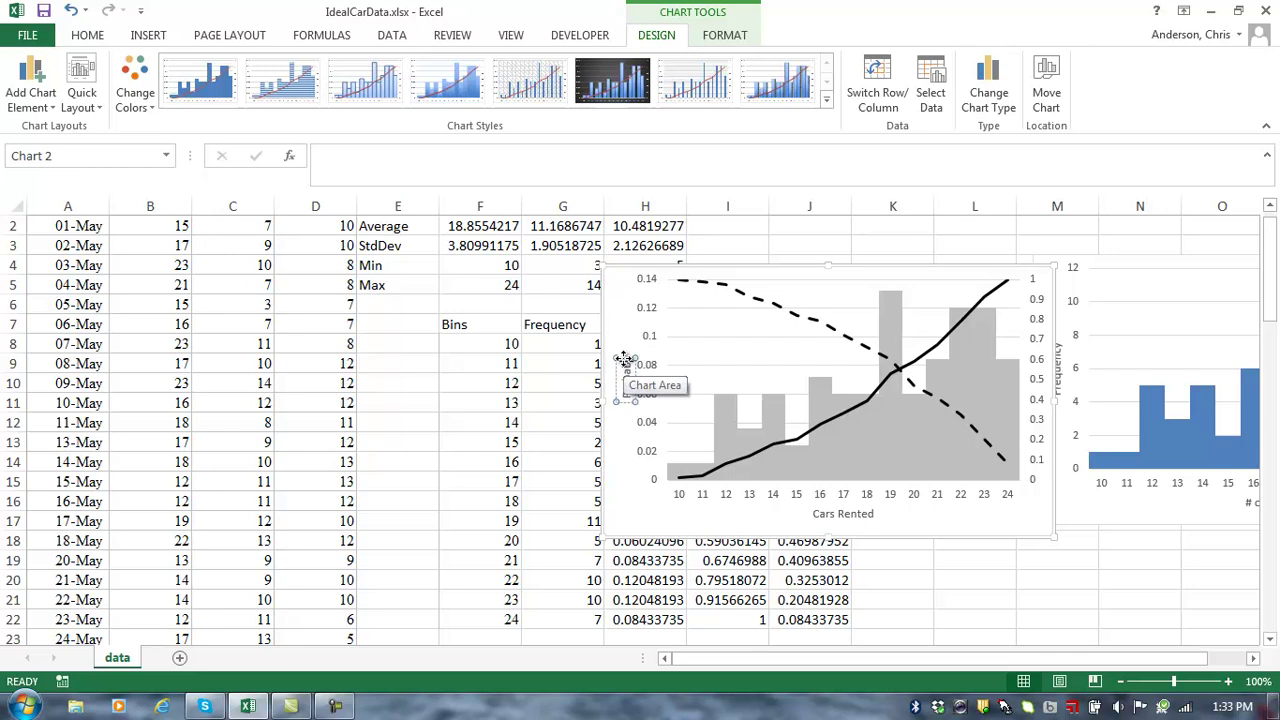
pyautogui.write('ility')
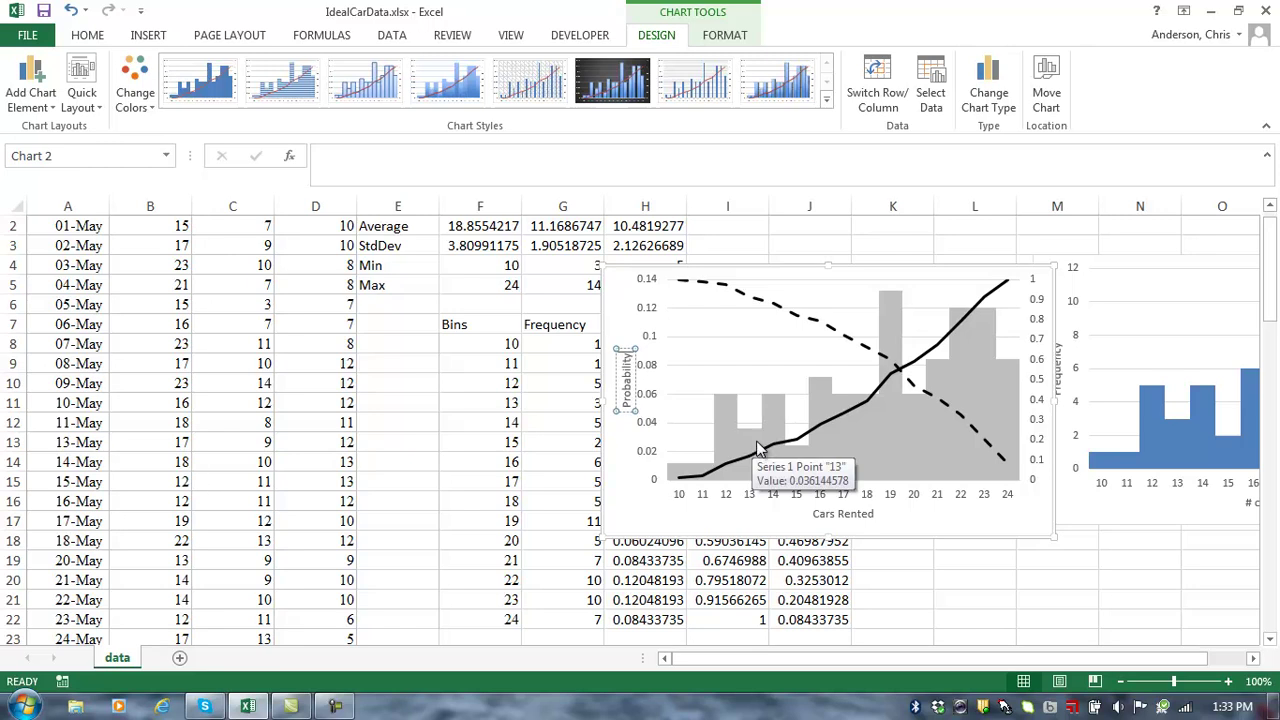
# Add a secondary vertical axis title reading "Cum. Probability" to the chart and deselect the chart.
pyautogui.click(37, 107)
pyautogui.moveTo(50, 158)
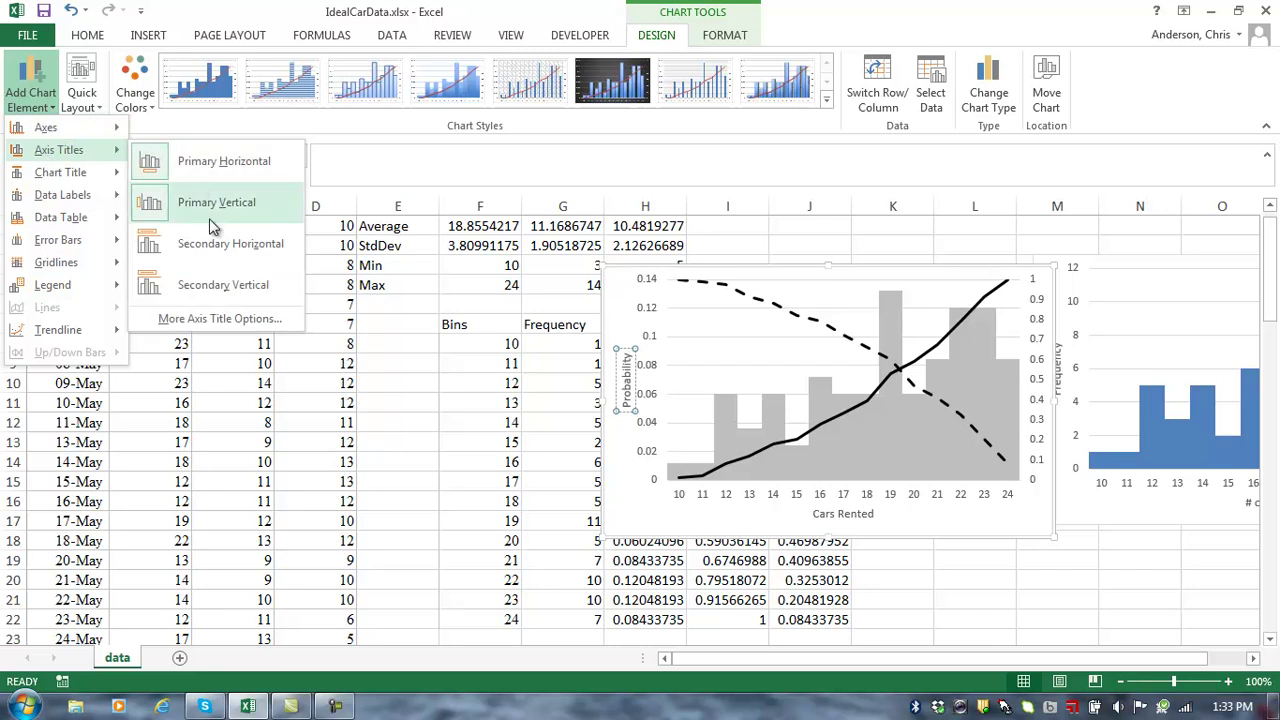
pyautogui.click(220, 285)
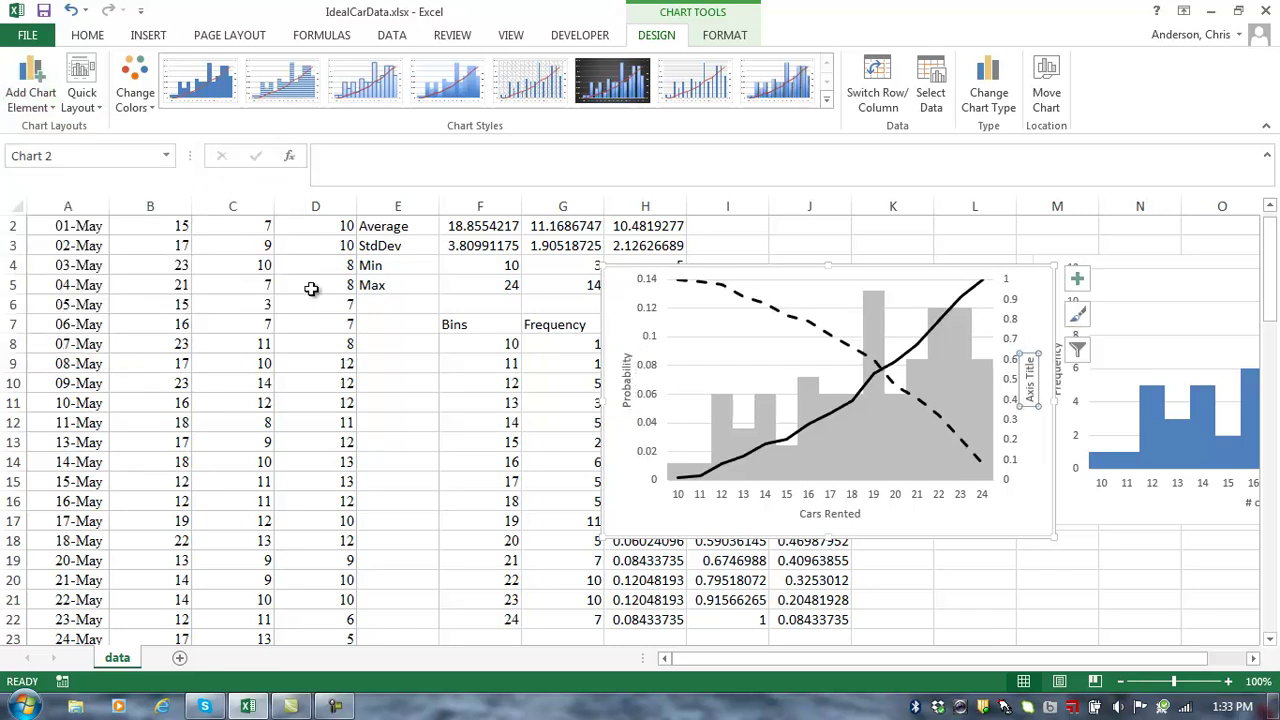
pyautogui.click(1031, 360)
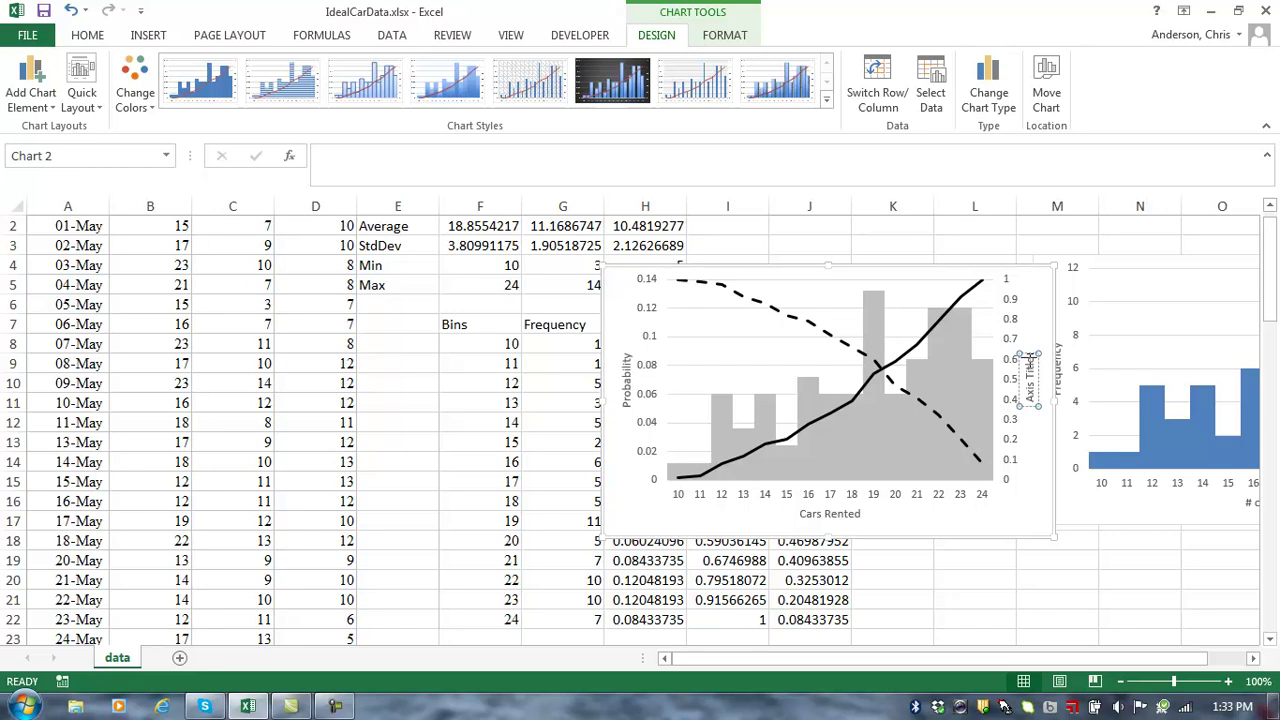
pyautogui.press('BackSpace')
pyautogui.press('BackSpace')
pyautogui.press('BackSpace')
pyautogui.press('BackSpace')
pyautogui.press('BackSpace')
pyautogui.press('BackSpace')
pyautogui.press('BackSpace')
pyautogui.press('BackSpace')
pyautogui.press('BackSpace')
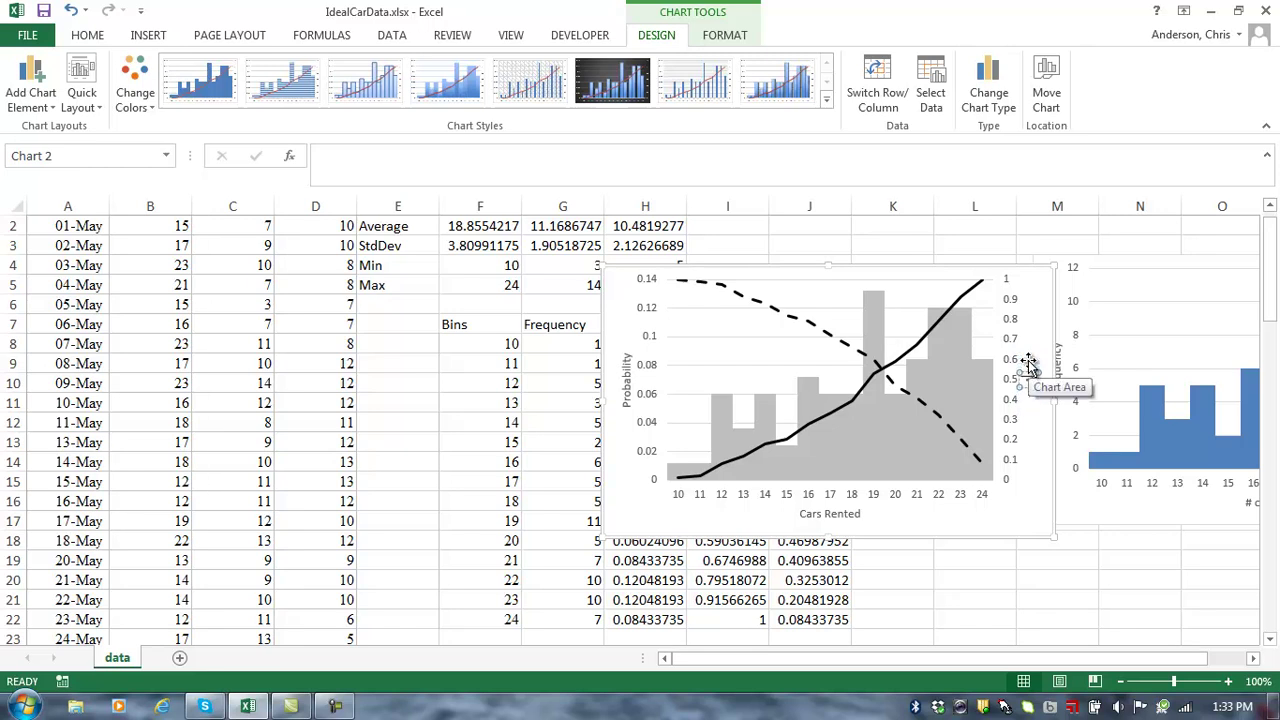
pyautogui.write('Cum Prob')
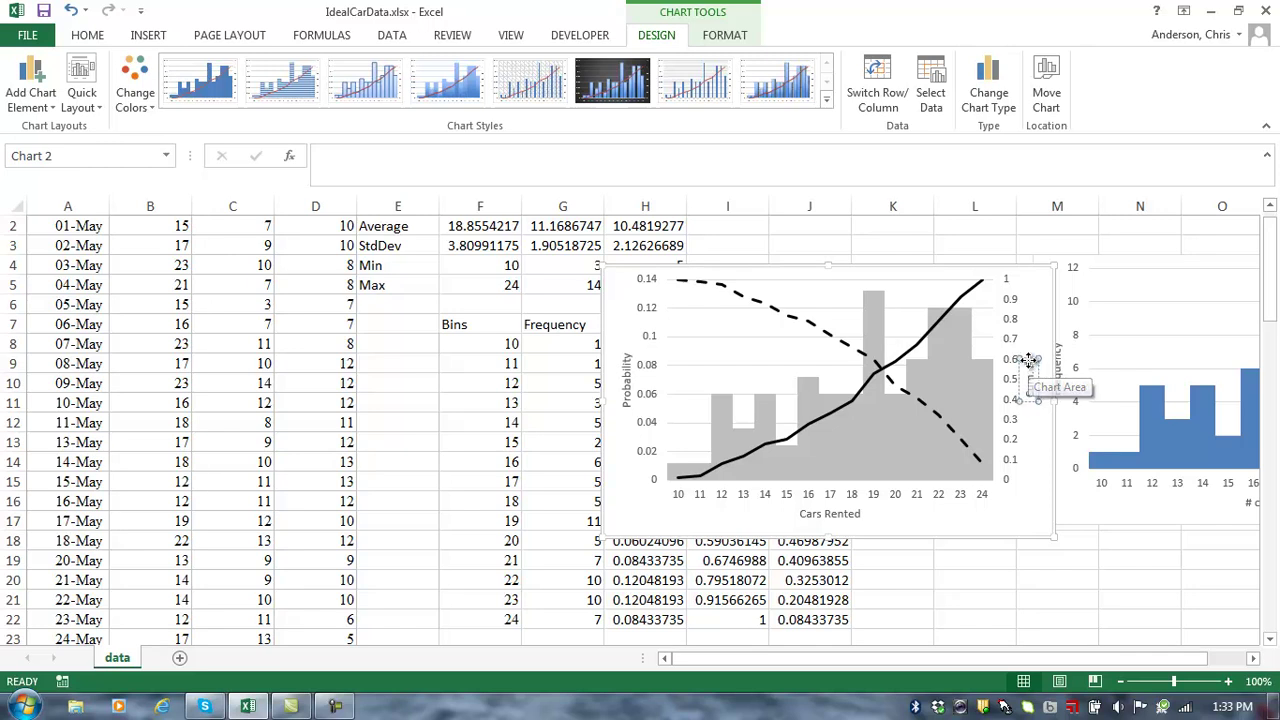
pyautogui.write('bability')
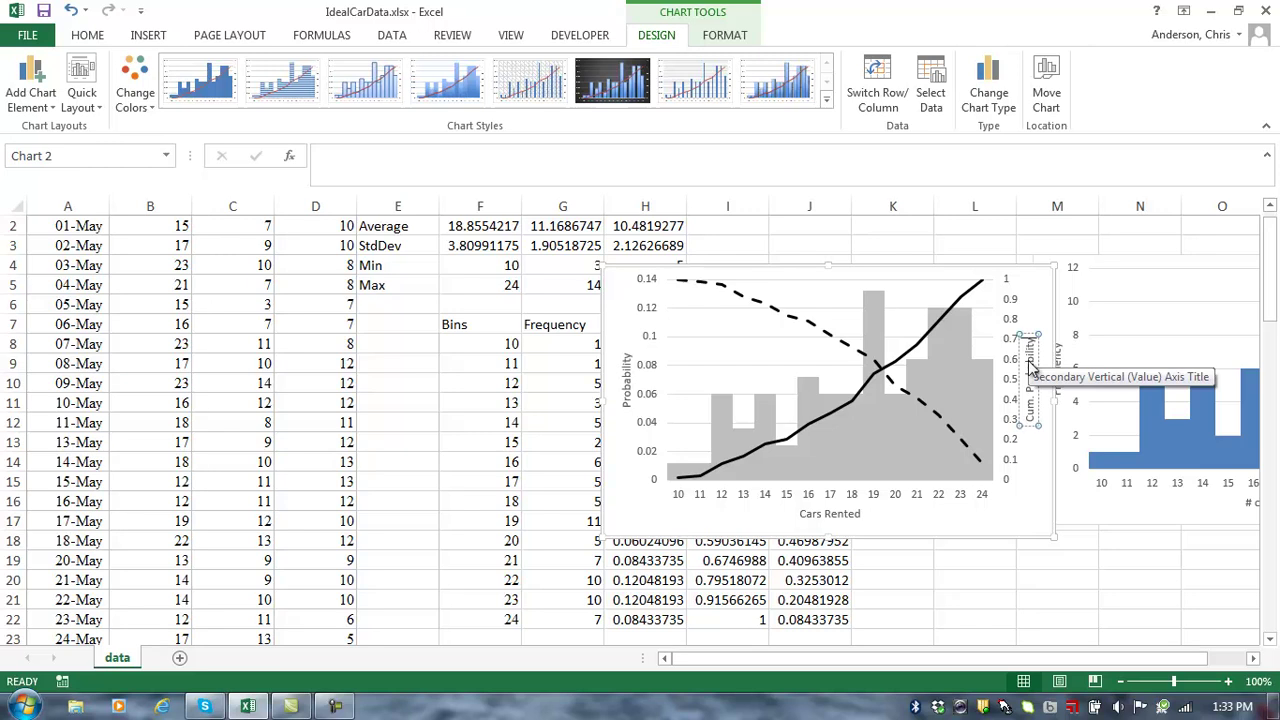
pyautogui.click(966, 593)
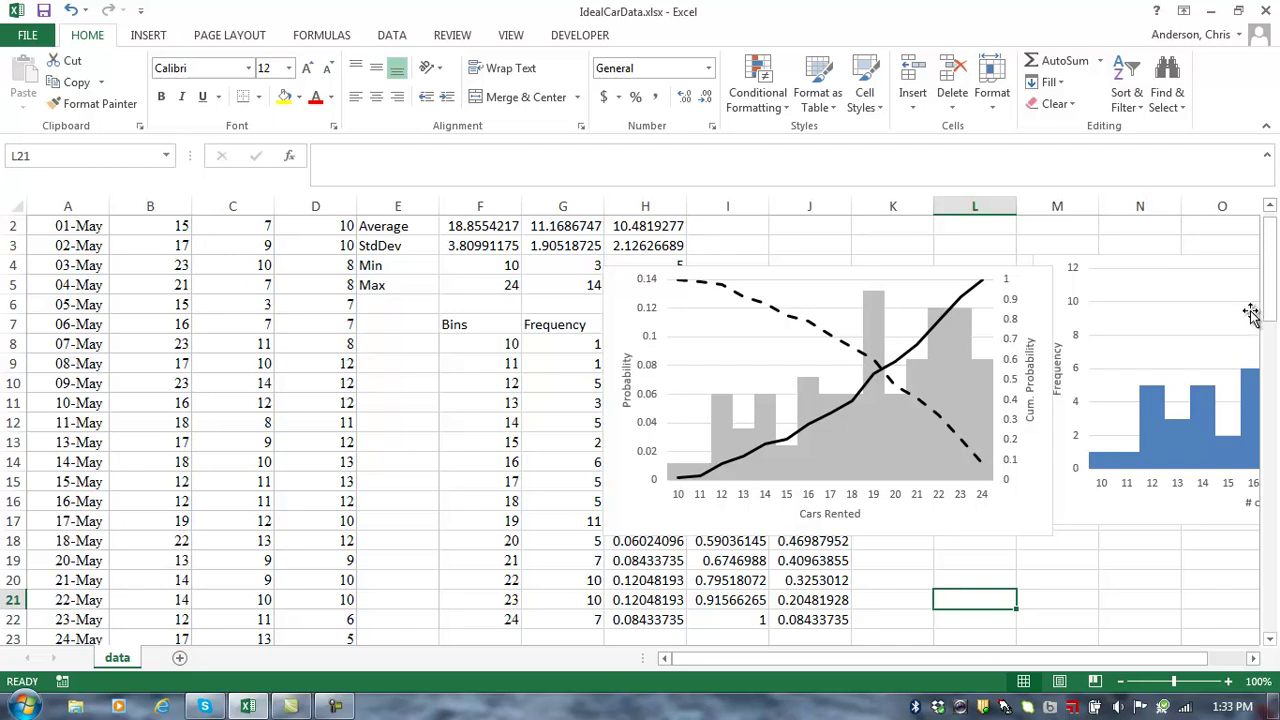
pyautogui.moveTo(1271, 305); pyautogui.dragTo(1268, 258)
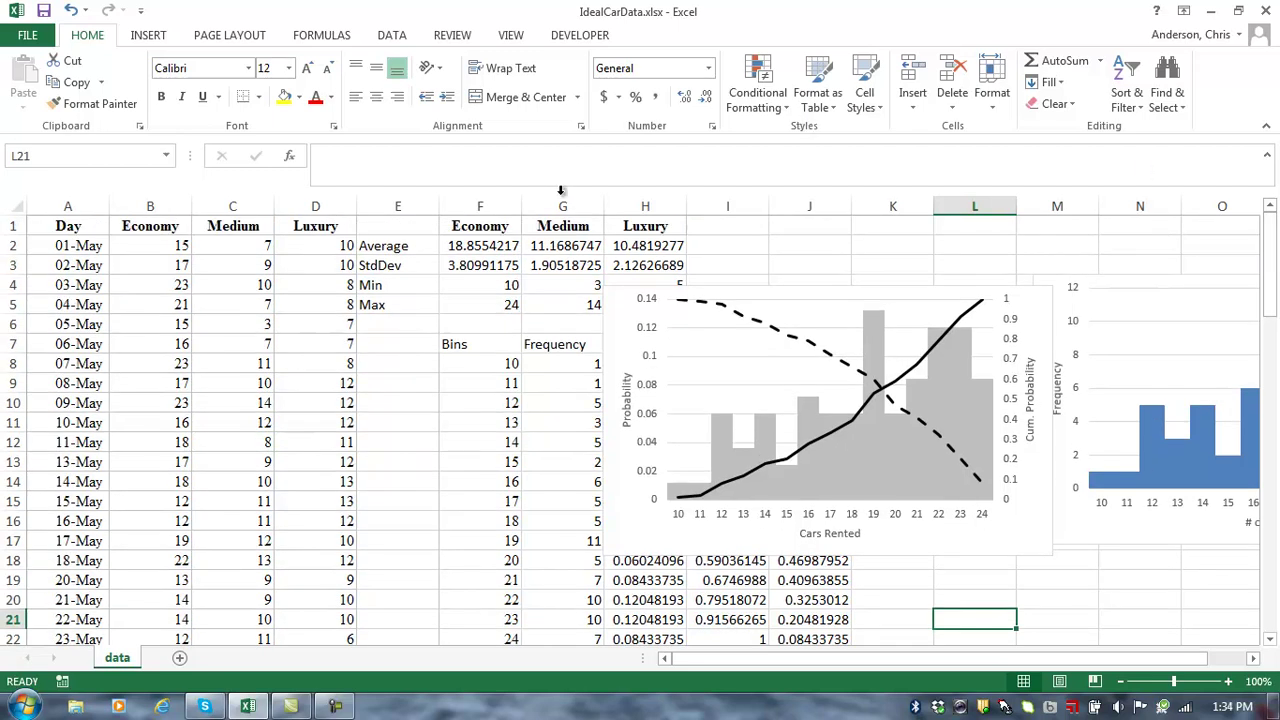